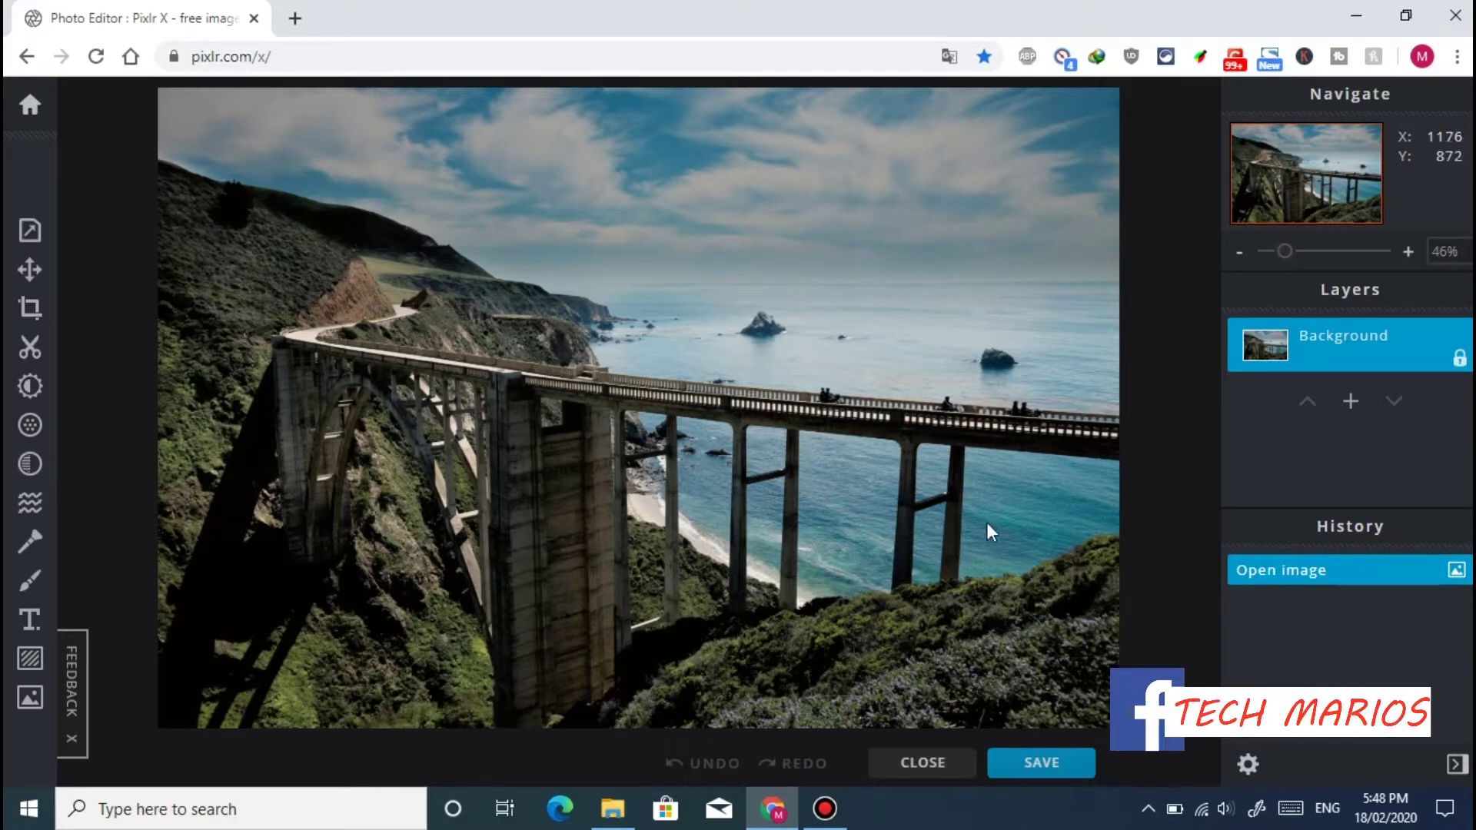
# Add an empty layer above the Background.
pyautogui.click(1350, 401)
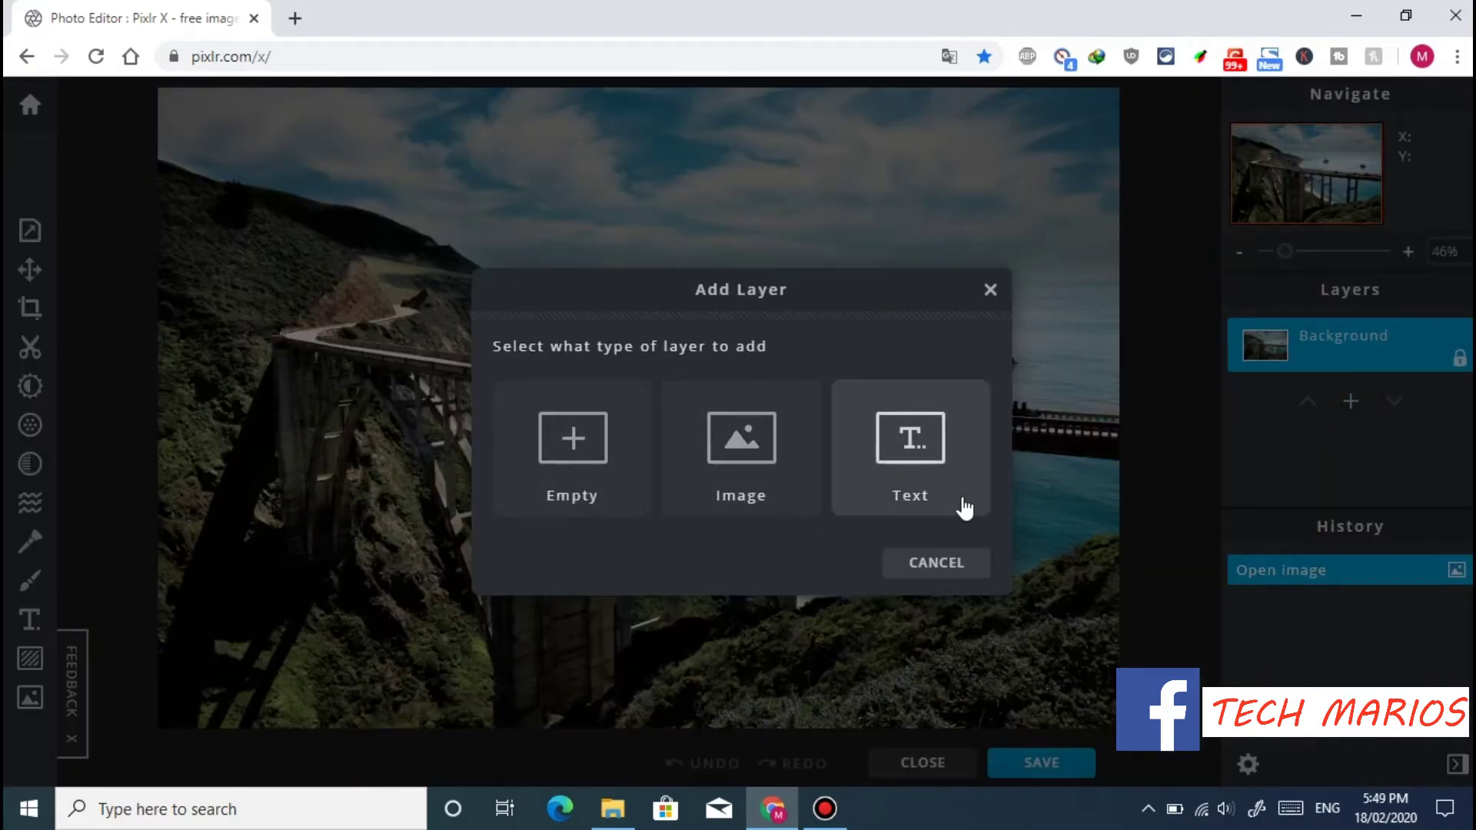
pyautogui.click(625, 504)
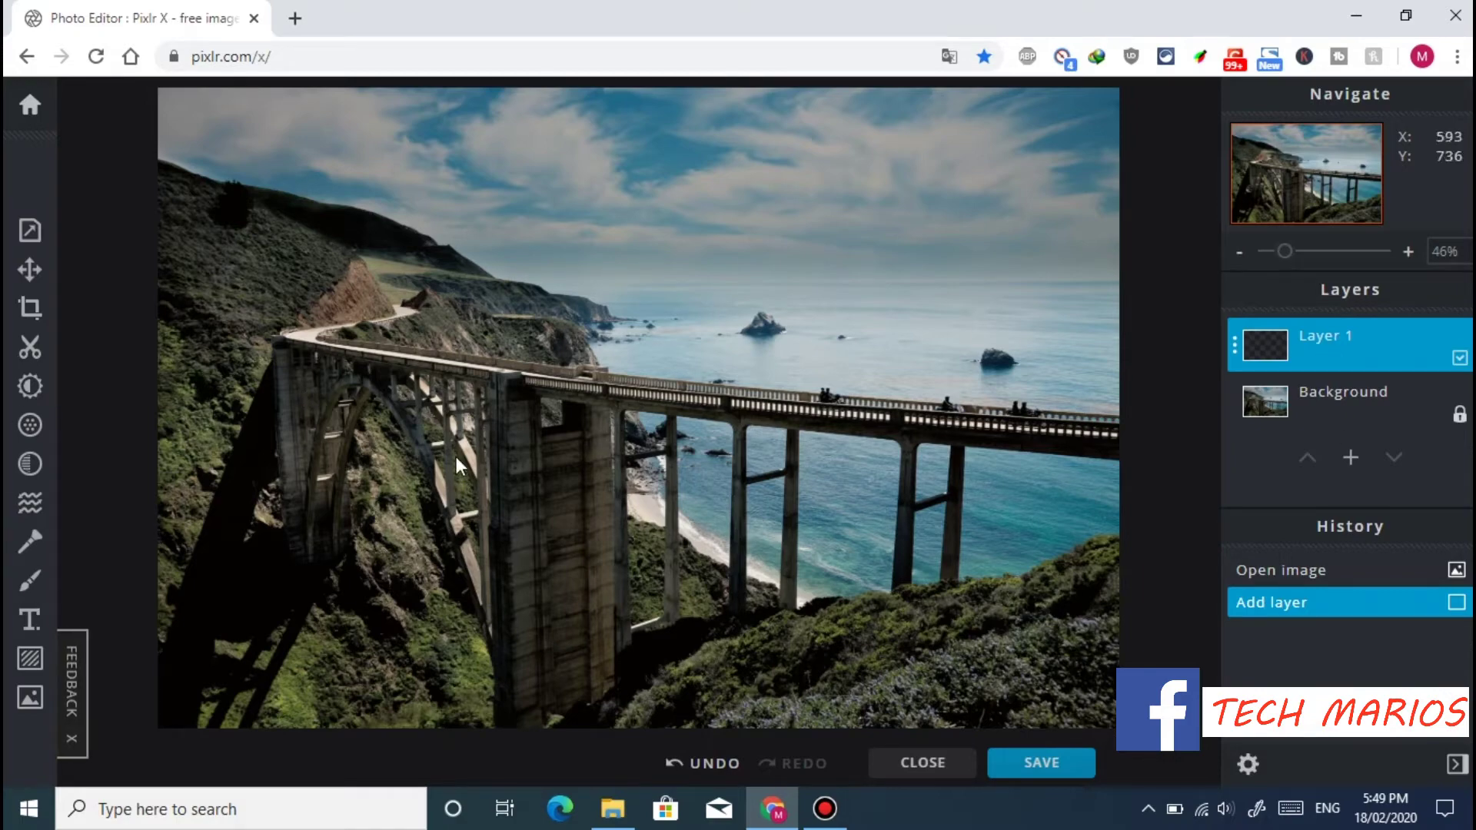
# Add the "Liberty City" stock photo as a layer in the current document.
pyautogui.click(31, 698)
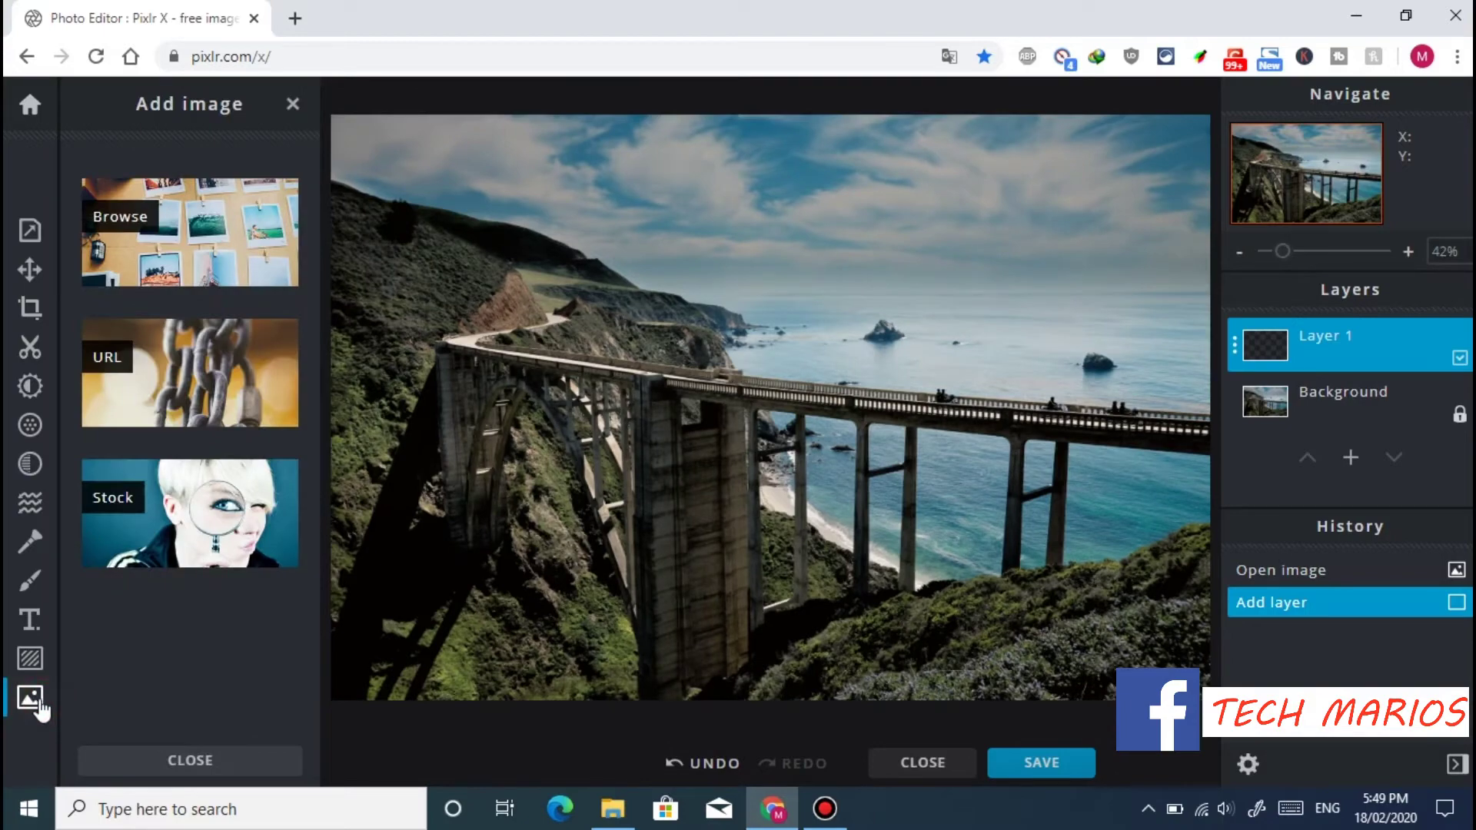
pyautogui.click(203, 521)
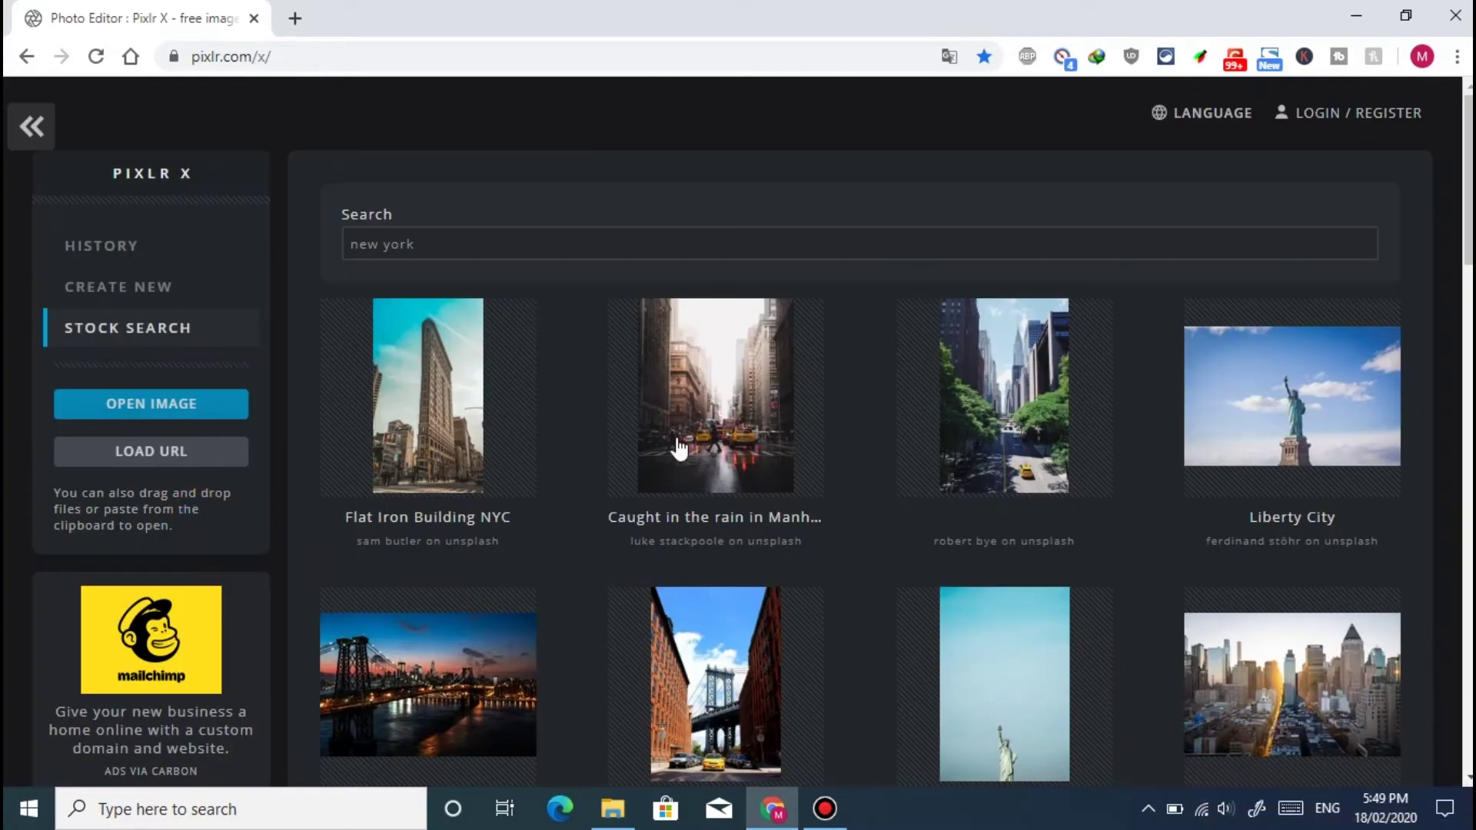
pyautogui.scroll(-4, 943, 432)
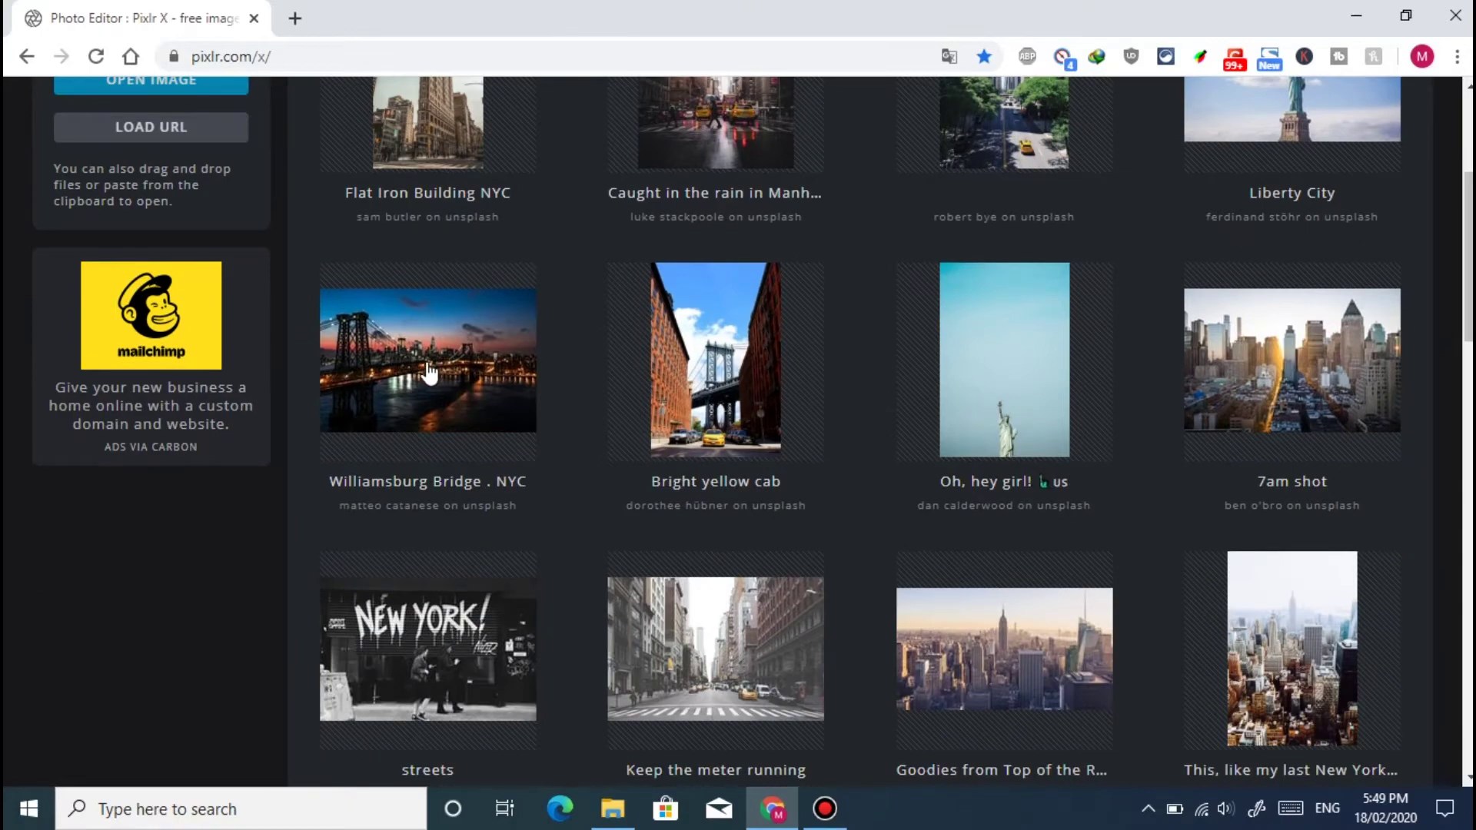
pyautogui.scroll(-5, 852, 356)
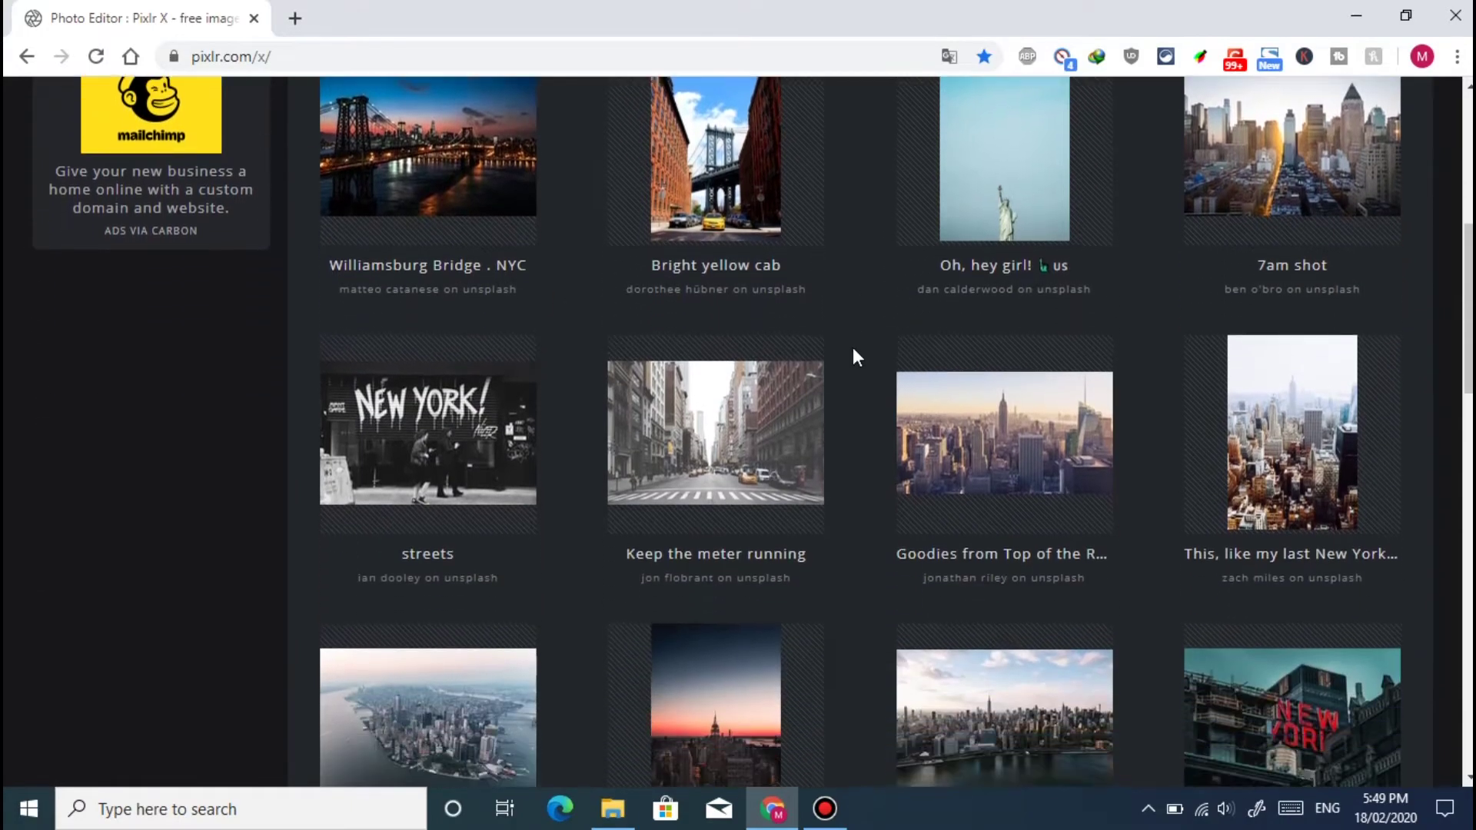
pyautogui.scroll(-10, 851, 355)
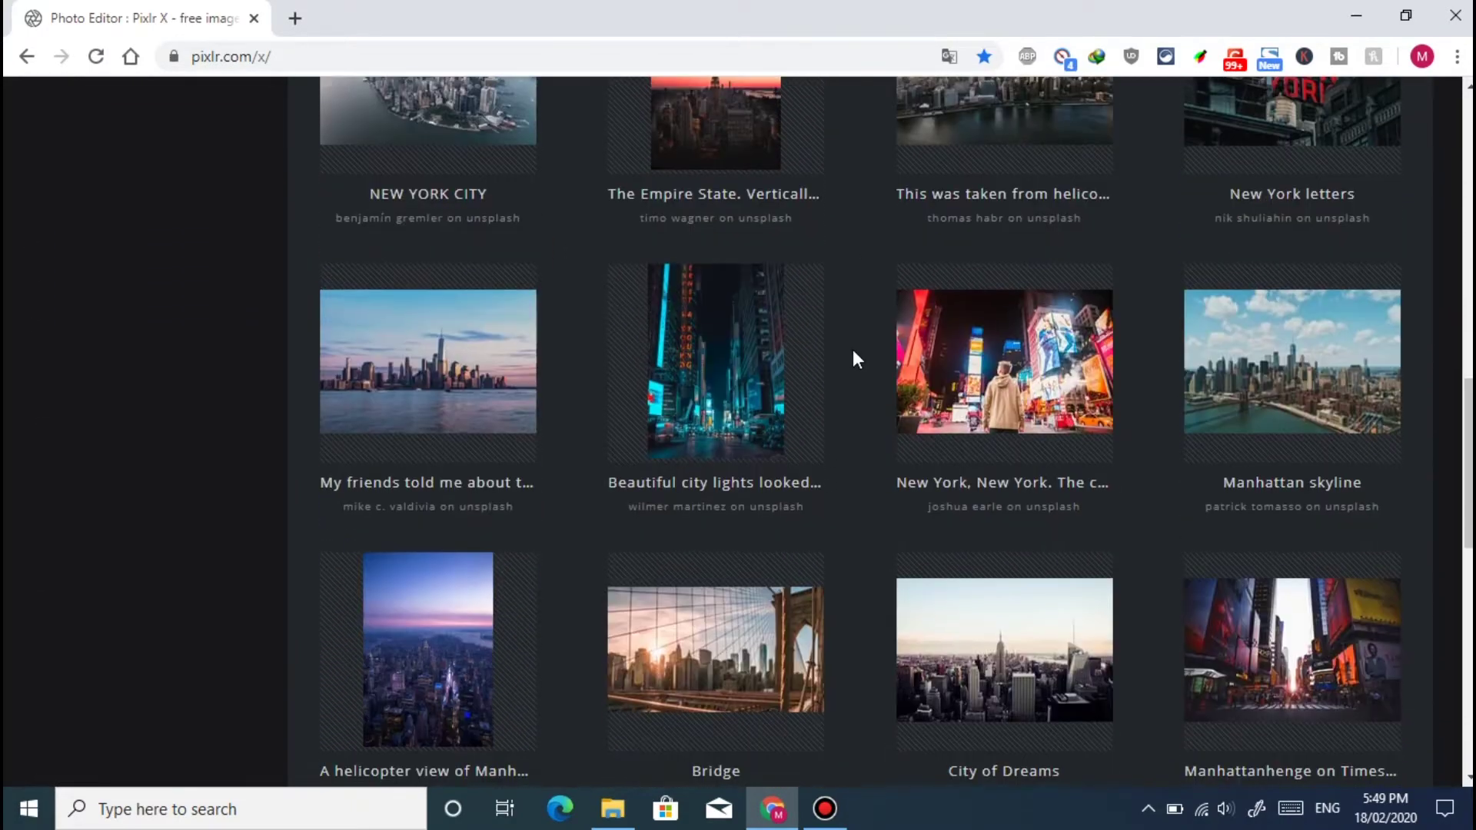
pyautogui.scroll(-6, 853, 353)
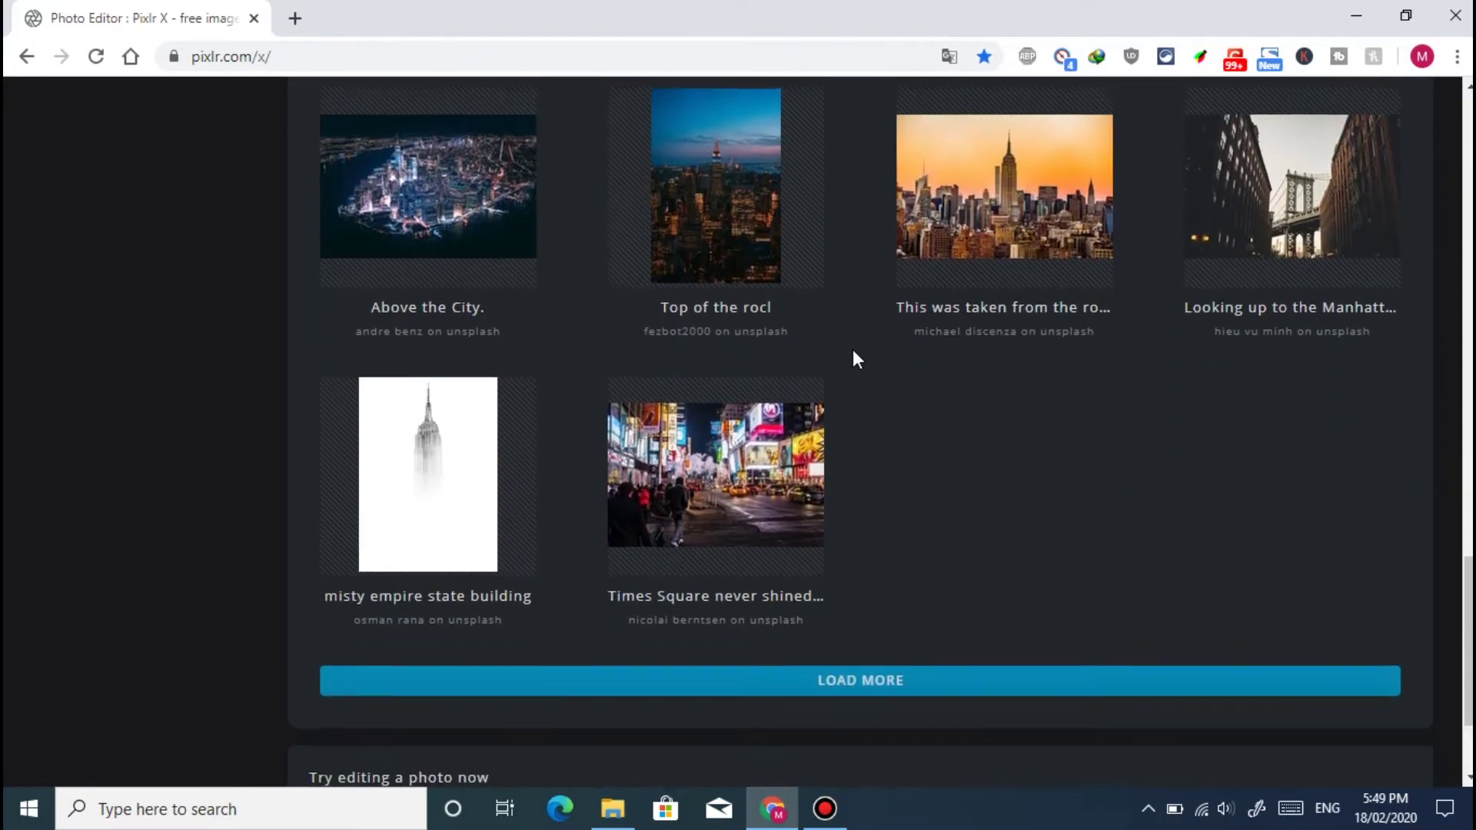
pyautogui.scroll(7, 853, 353)
pyautogui.scroll(18, 853, 354)
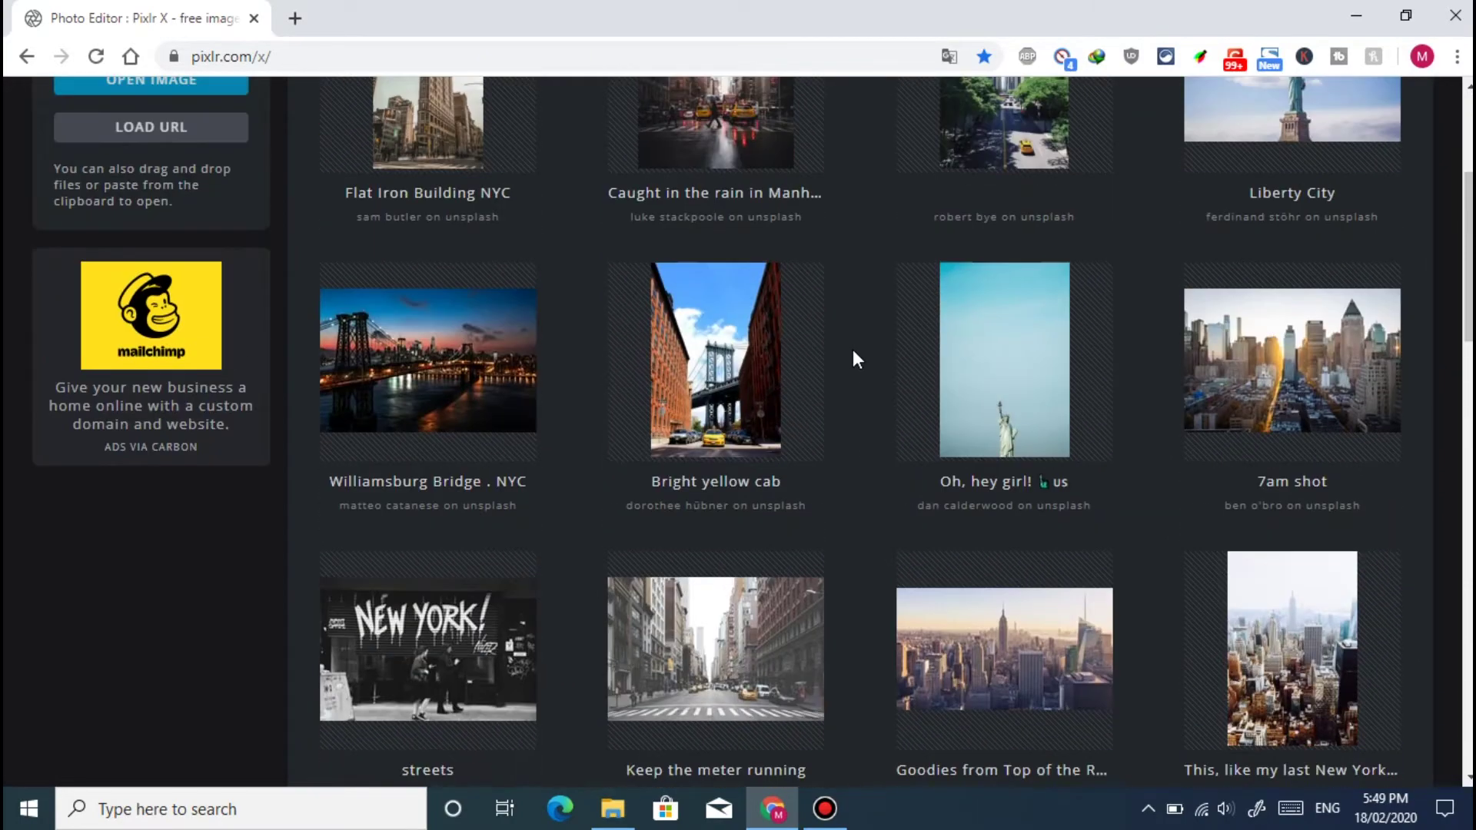
pyautogui.scroll(1, 855, 358)
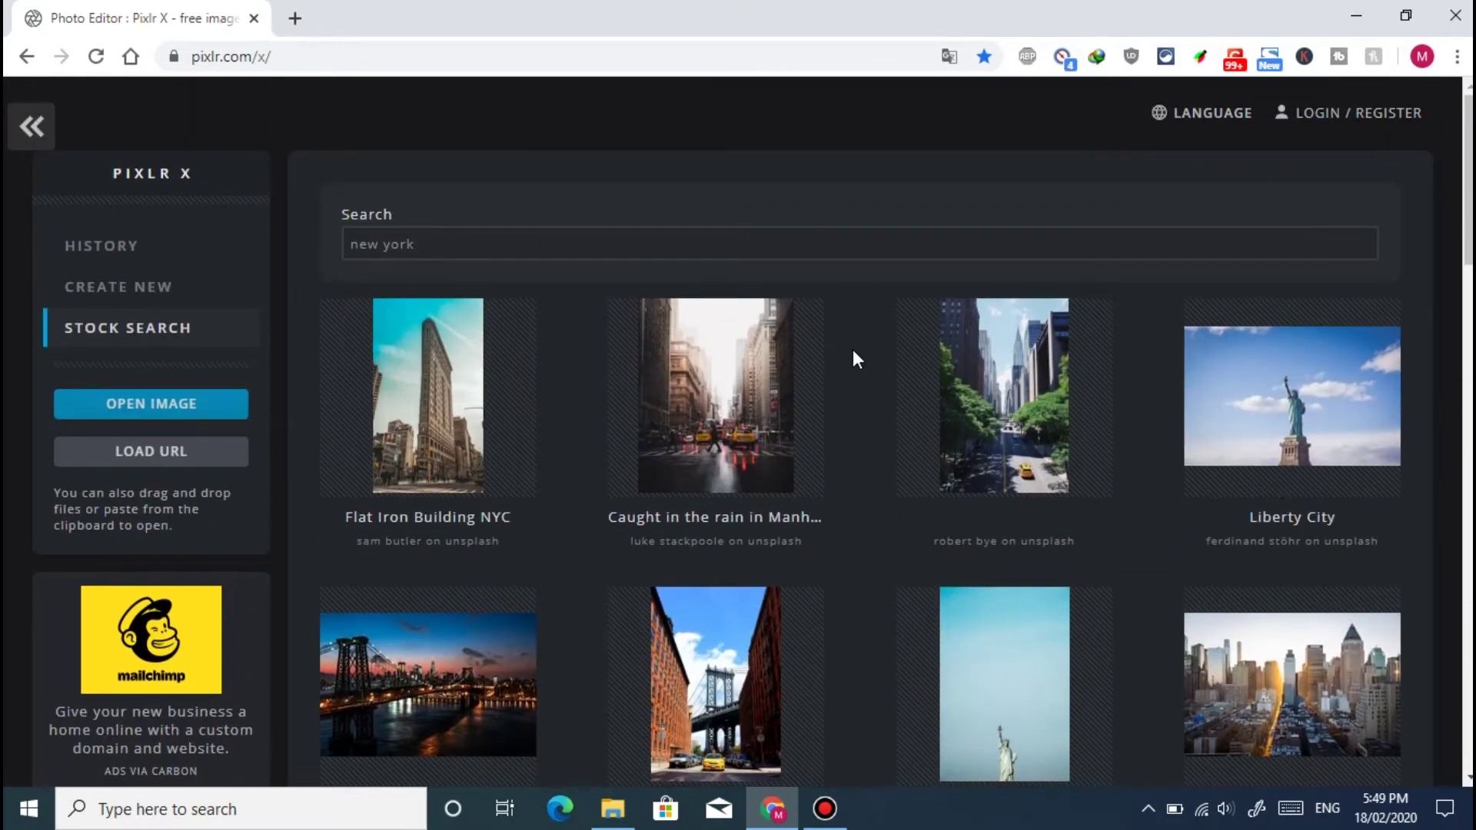
pyautogui.click(1286, 406)
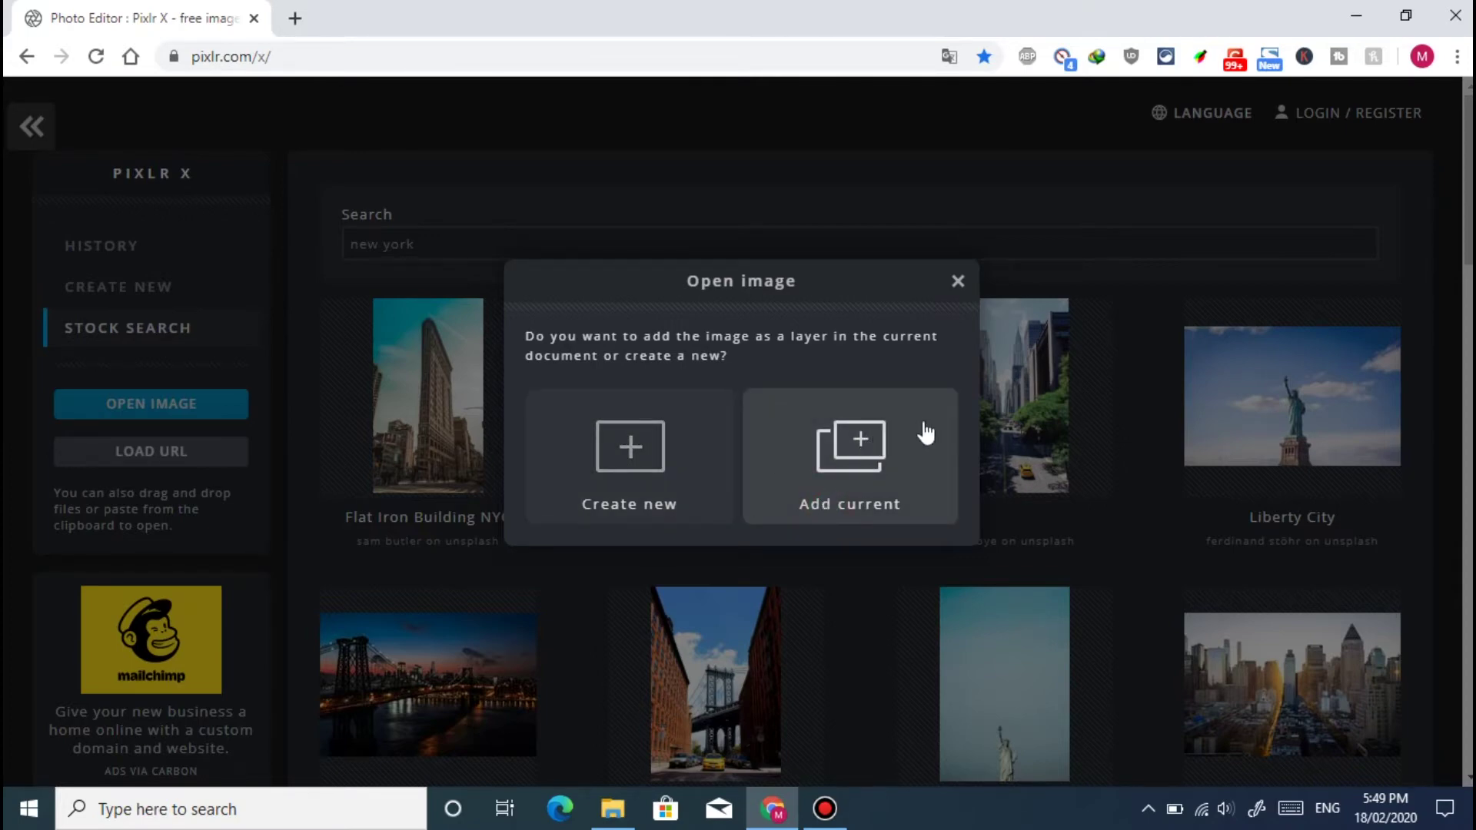
pyautogui.click(855, 454)
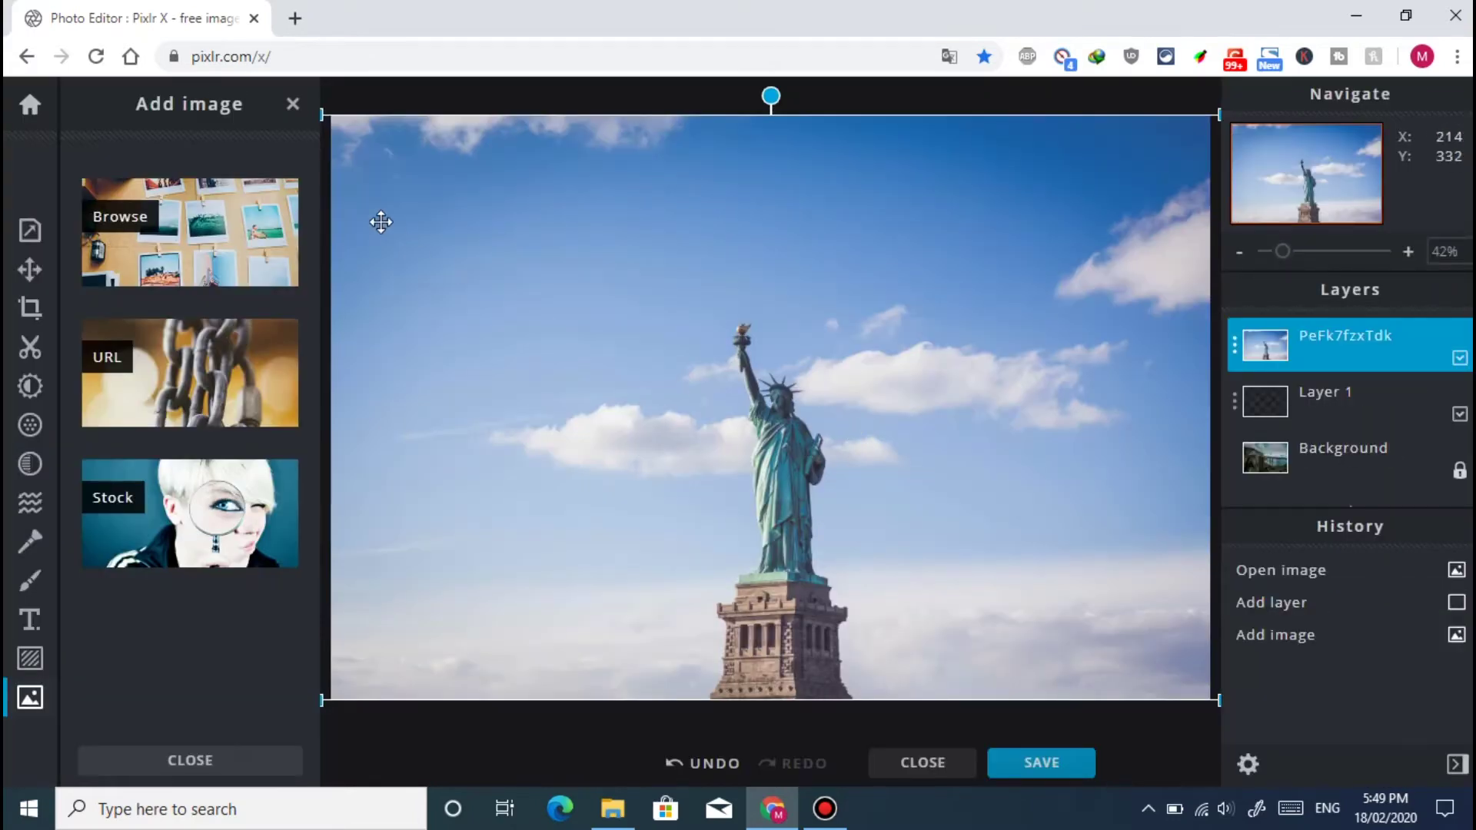
# Shrink the Statue of Liberty photo and place it over the bridge's right half, leaving most of the sky uncovered.
pyautogui.moveTo(356, 146); pyautogui.dragTo(861, 490)
pyautogui.moveTo(922, 537); pyautogui.dragTo(722, 385)
pyautogui.moveTo(826, 415); pyautogui.dragTo(867, 368)
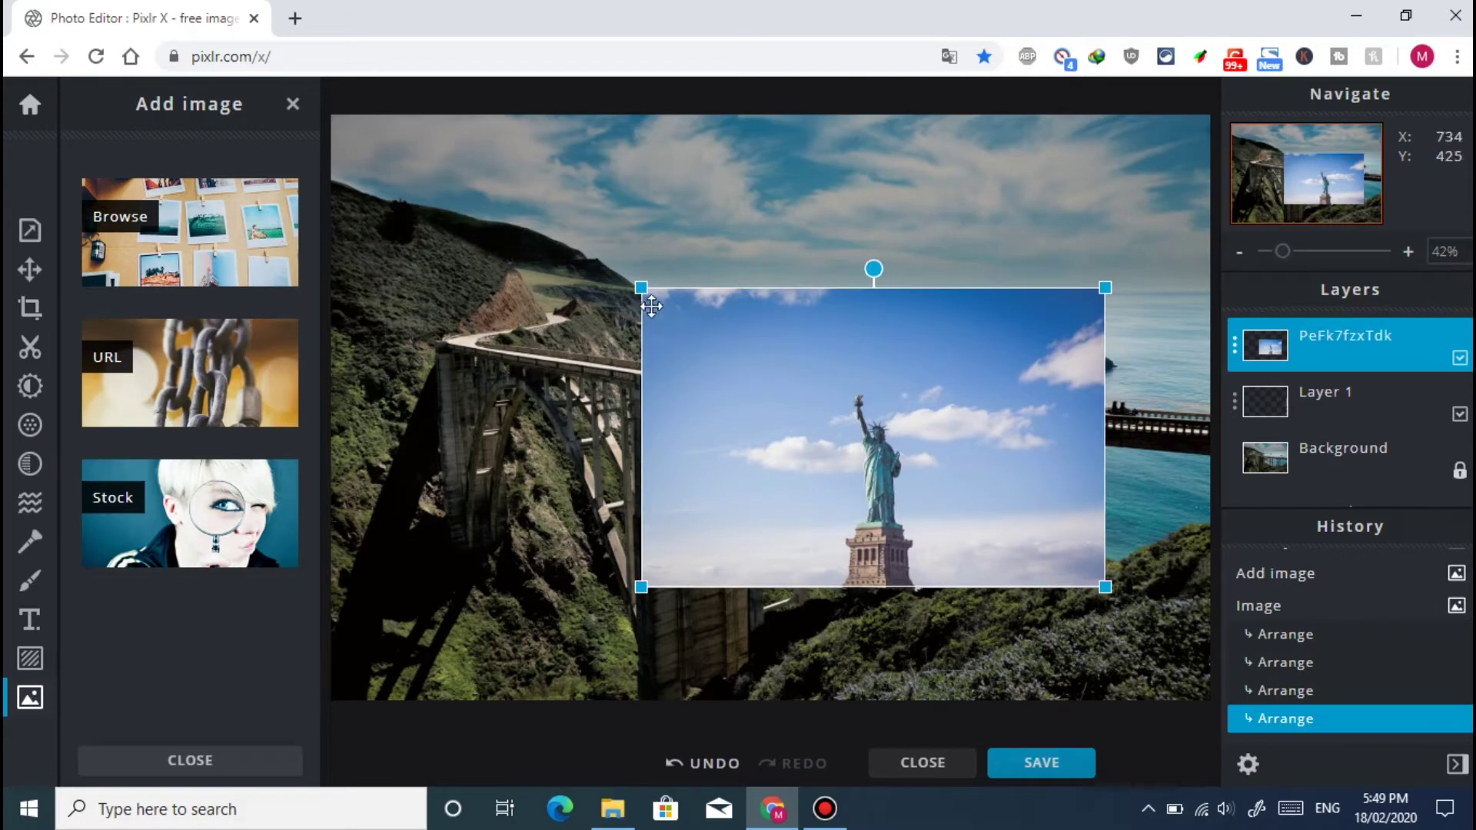
pyautogui.moveTo(641, 288); pyautogui.dragTo(770, 393)
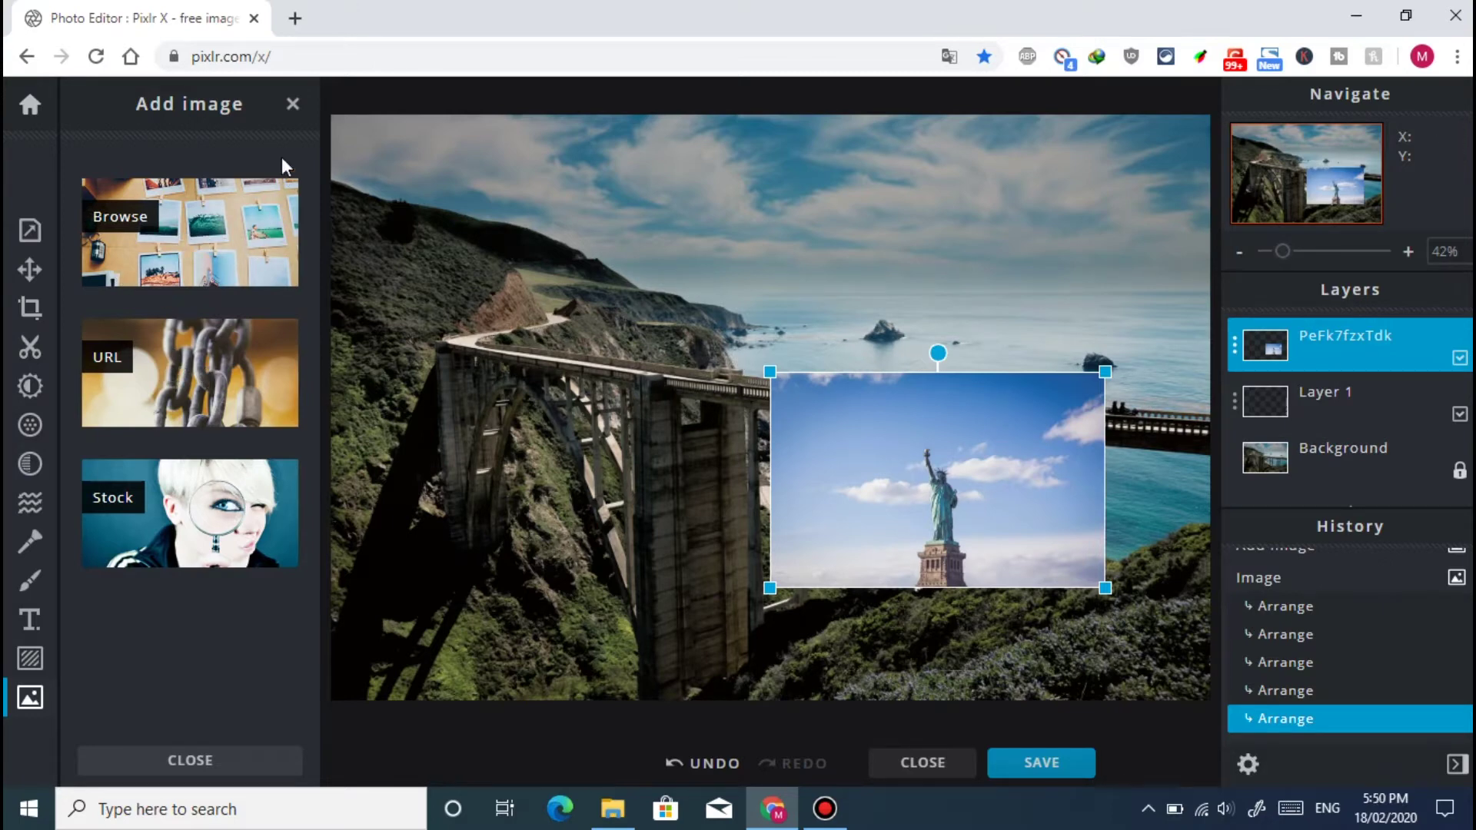
# Open the element library and inspect the Statue of Liberty layer's name, blend mode and transparency settings.
pyautogui.click(31, 662)
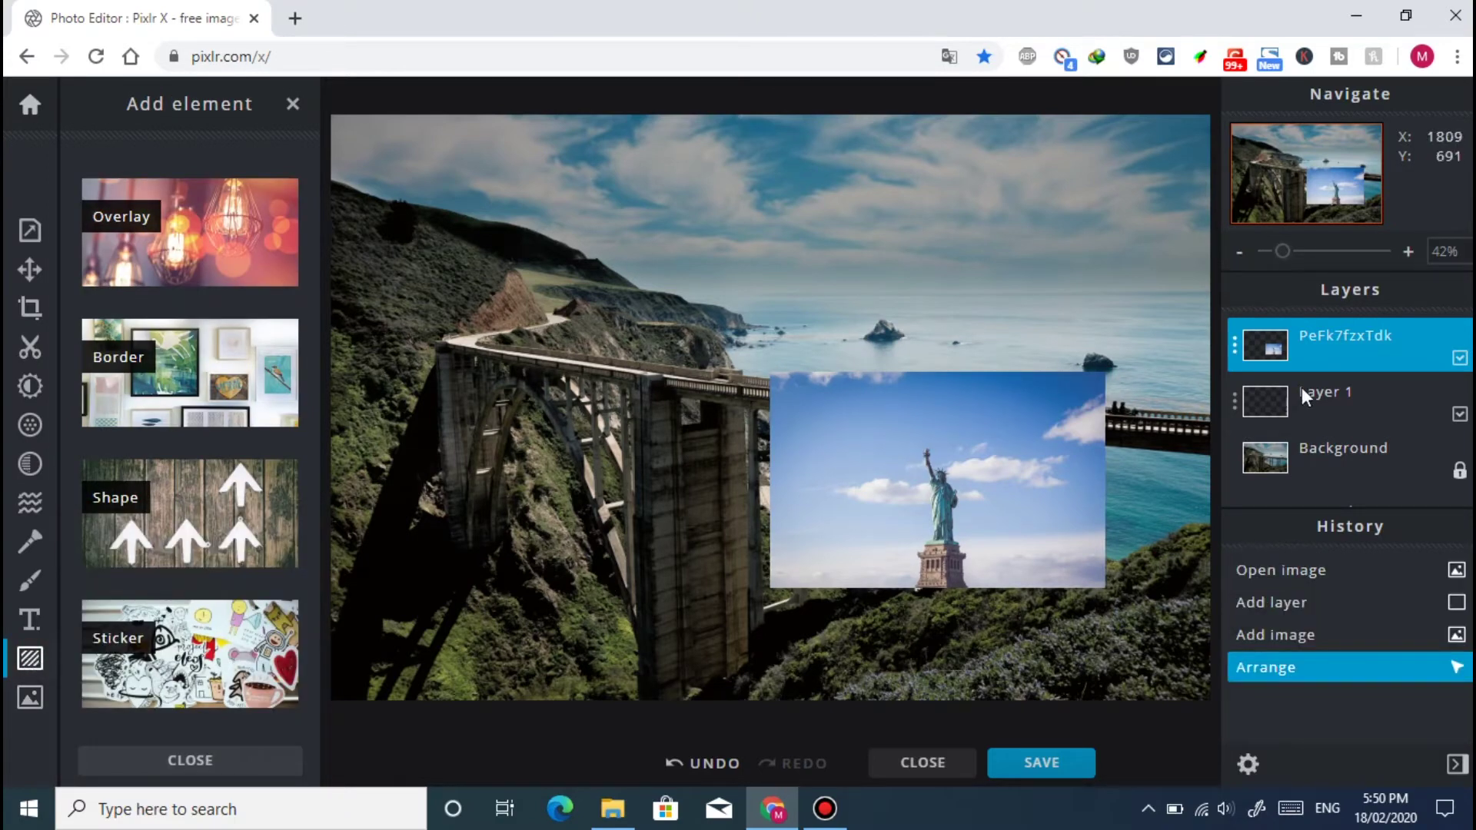
pyautogui.click(931, 452)
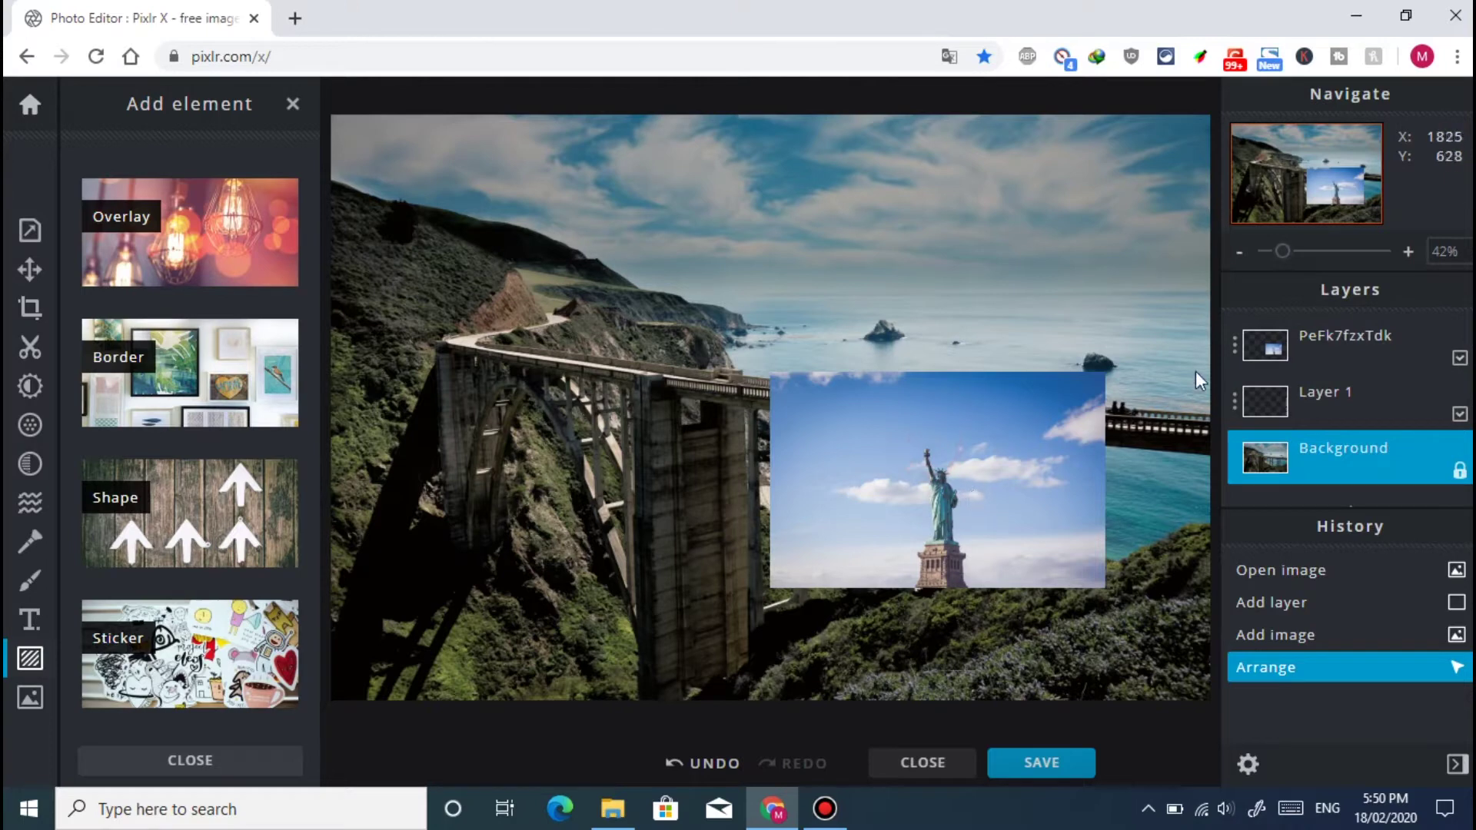
pyautogui.click(1274, 350)
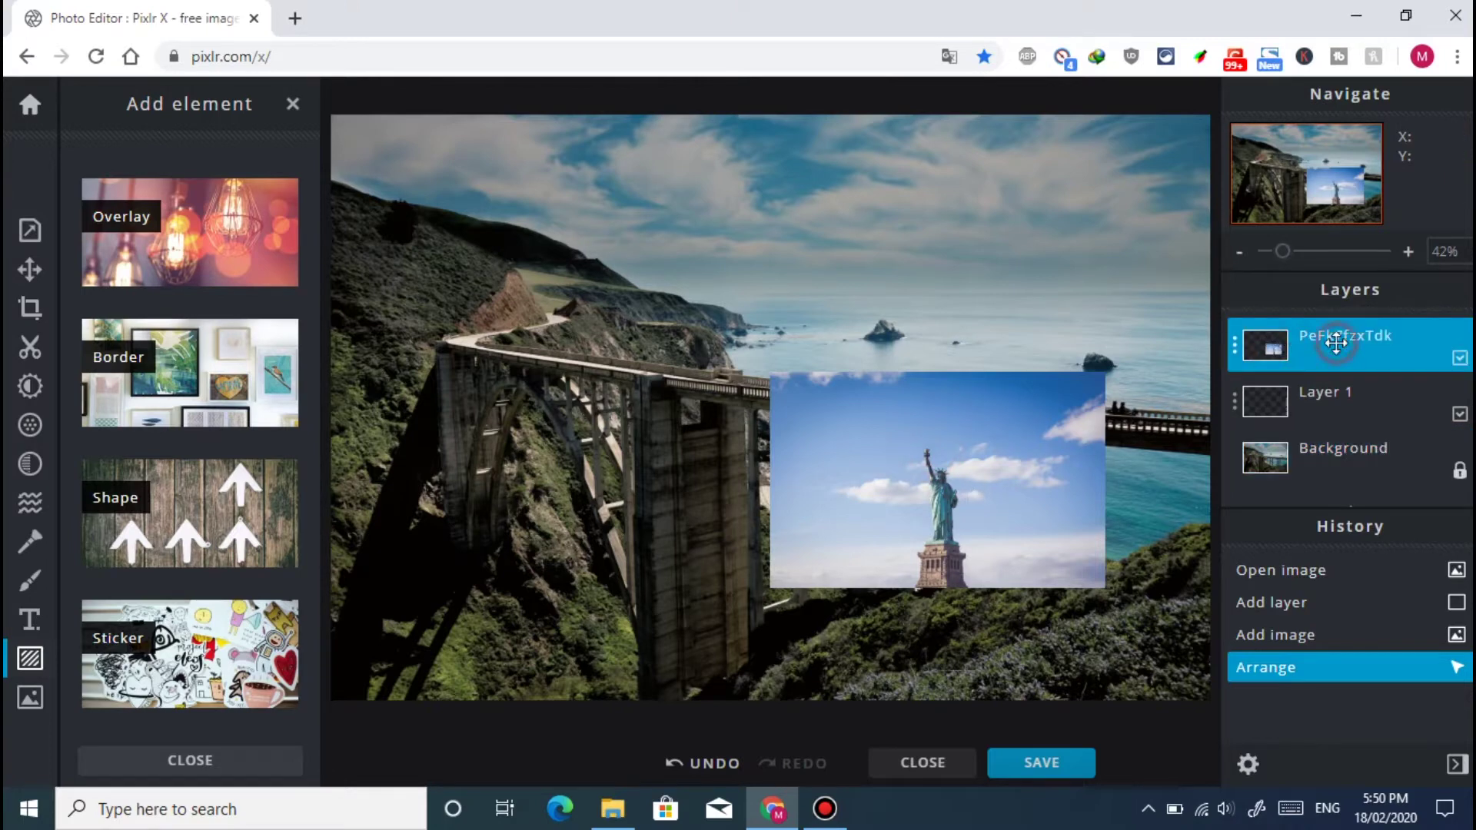
pyautogui.click(939, 495)
pyautogui.click(1265, 366)
pyautogui.click(1234, 352)
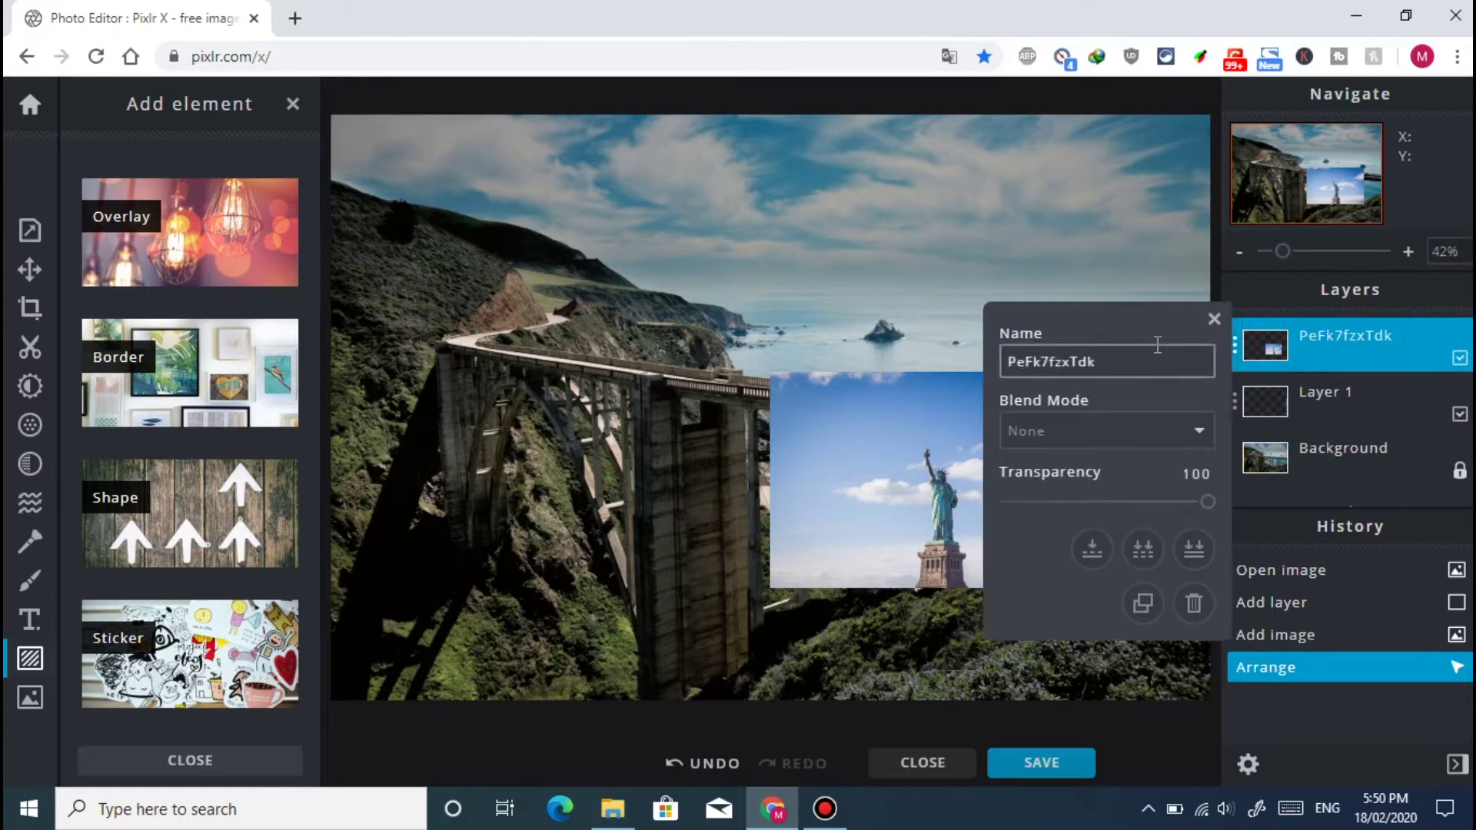
pyautogui.moveTo(1206, 504)
pyautogui.mouseDown()
pyautogui.moveTo(1122, 506)
pyautogui.moveTo(1213, 501)
pyautogui.mouseUp()
pyautogui.click(1222, 323)
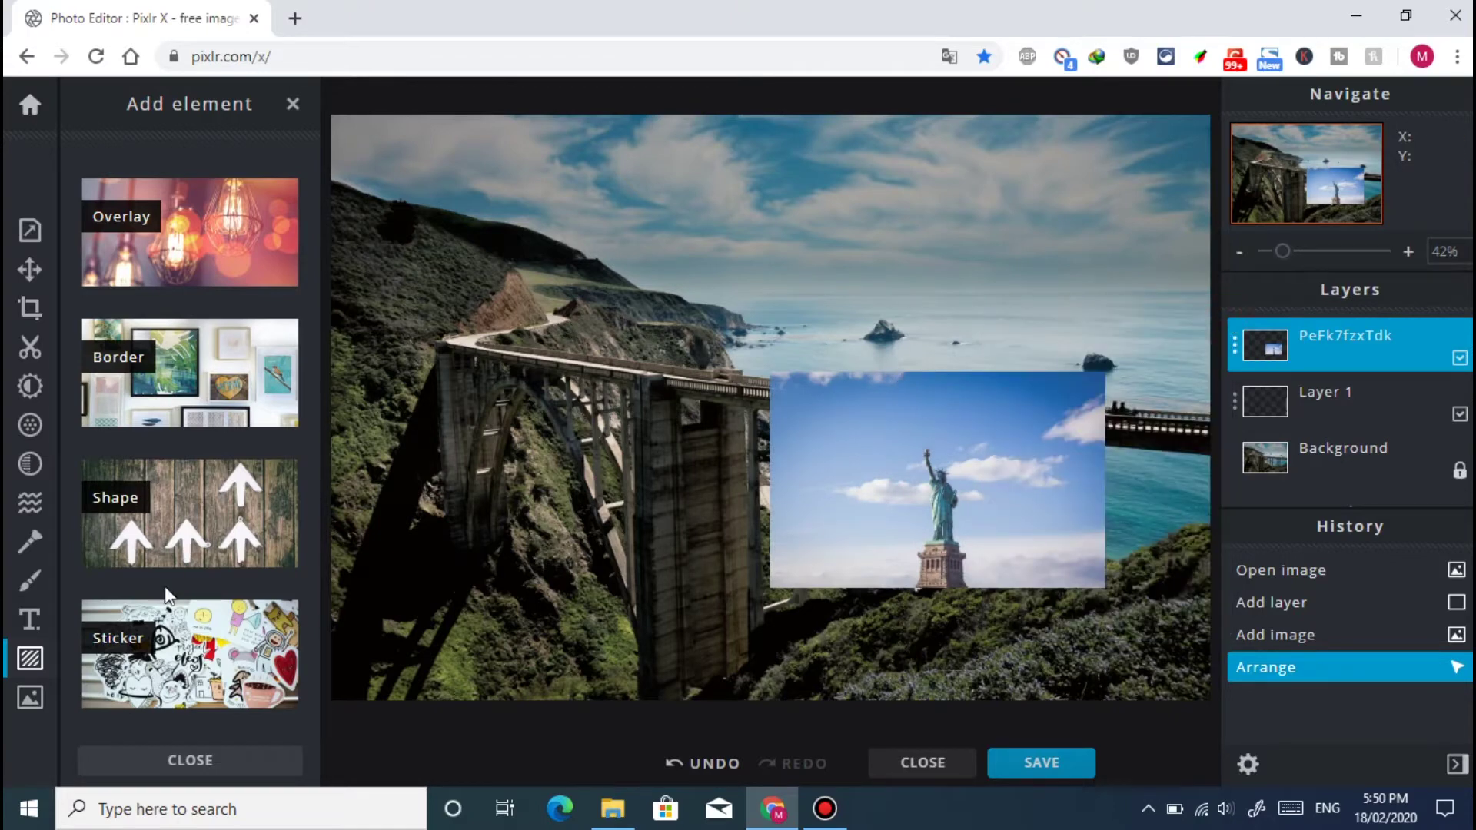
# Add the People sticker of the woman in a red dress with a white dog, dismissing the subscription offer.
pyautogui.click(187, 659)
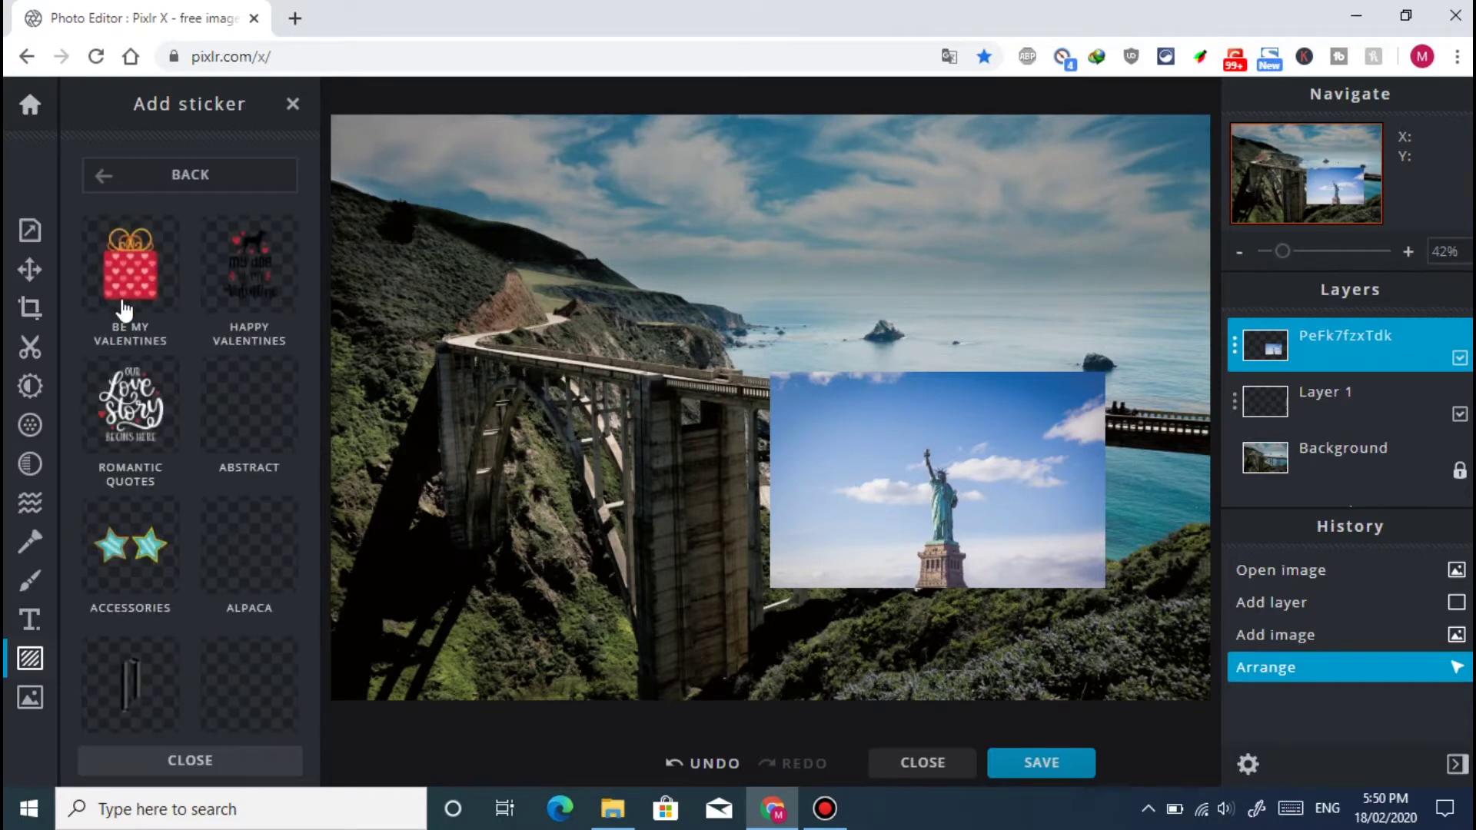
pyautogui.scroll(-4, 281, 307)
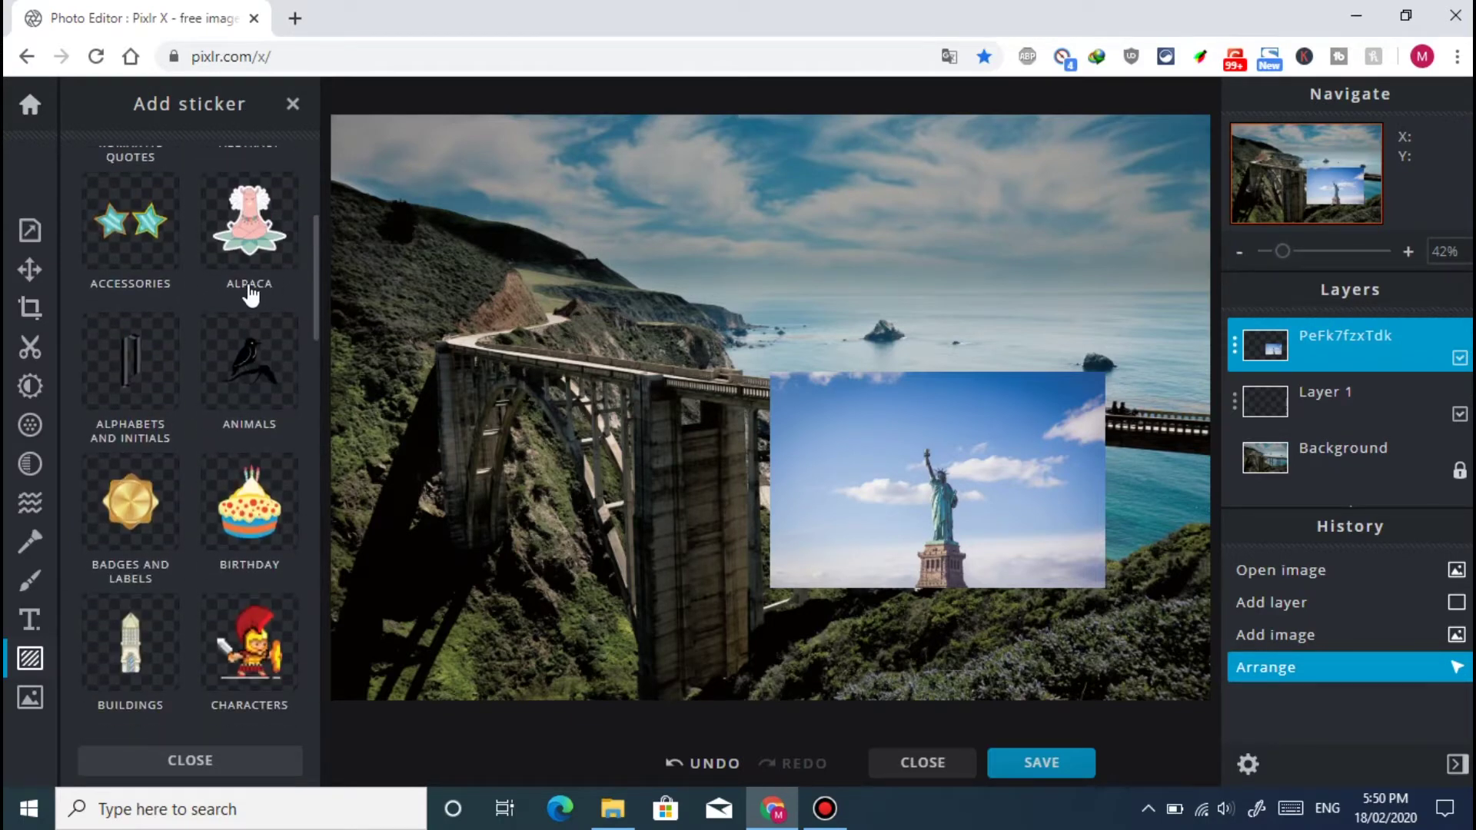
pyautogui.scroll(-14, 250, 294)
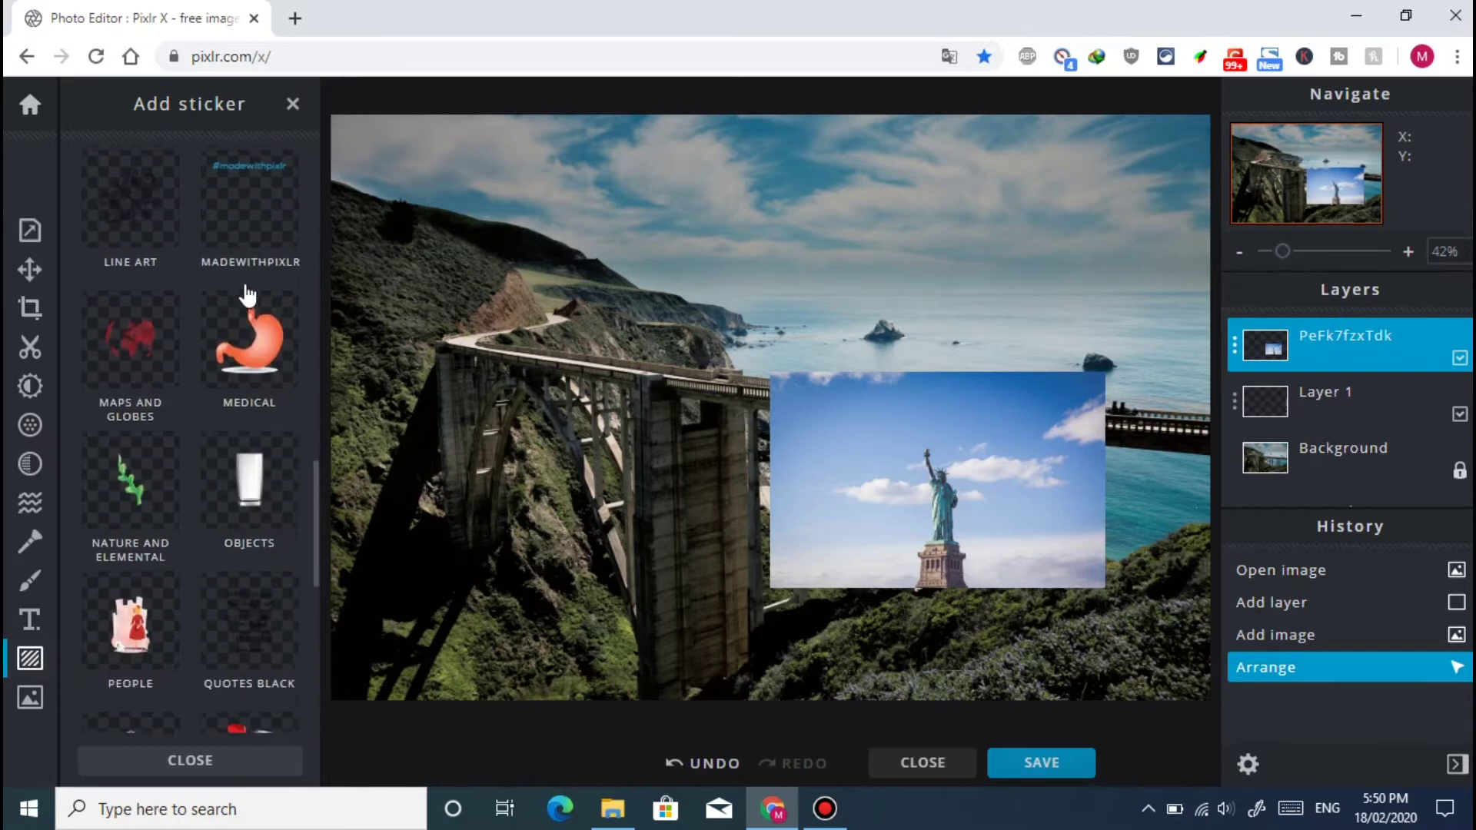
pyautogui.scroll(-1, 248, 295)
pyautogui.scroll(-5, 247, 294)
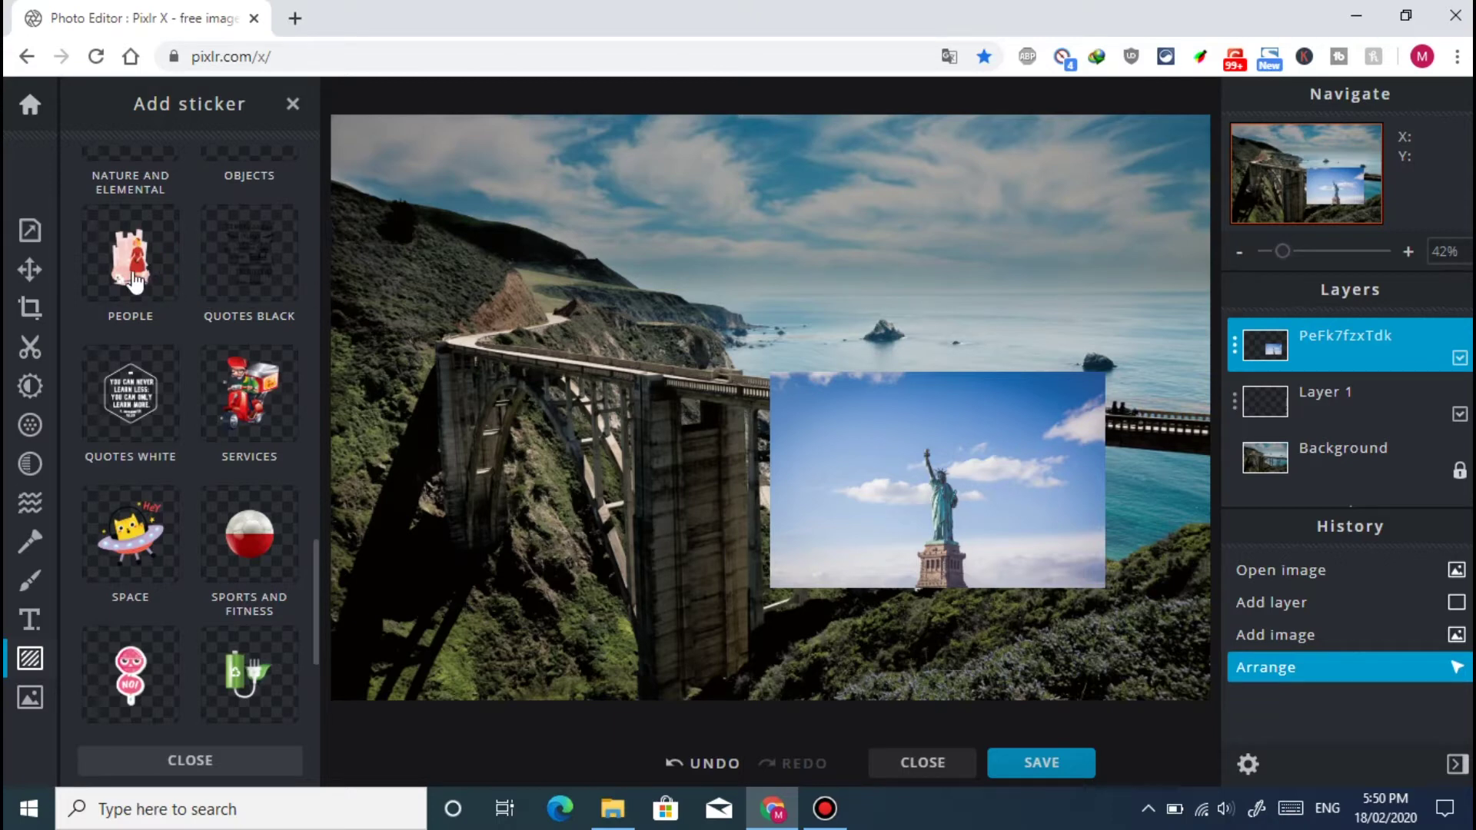
pyautogui.click(132, 280)
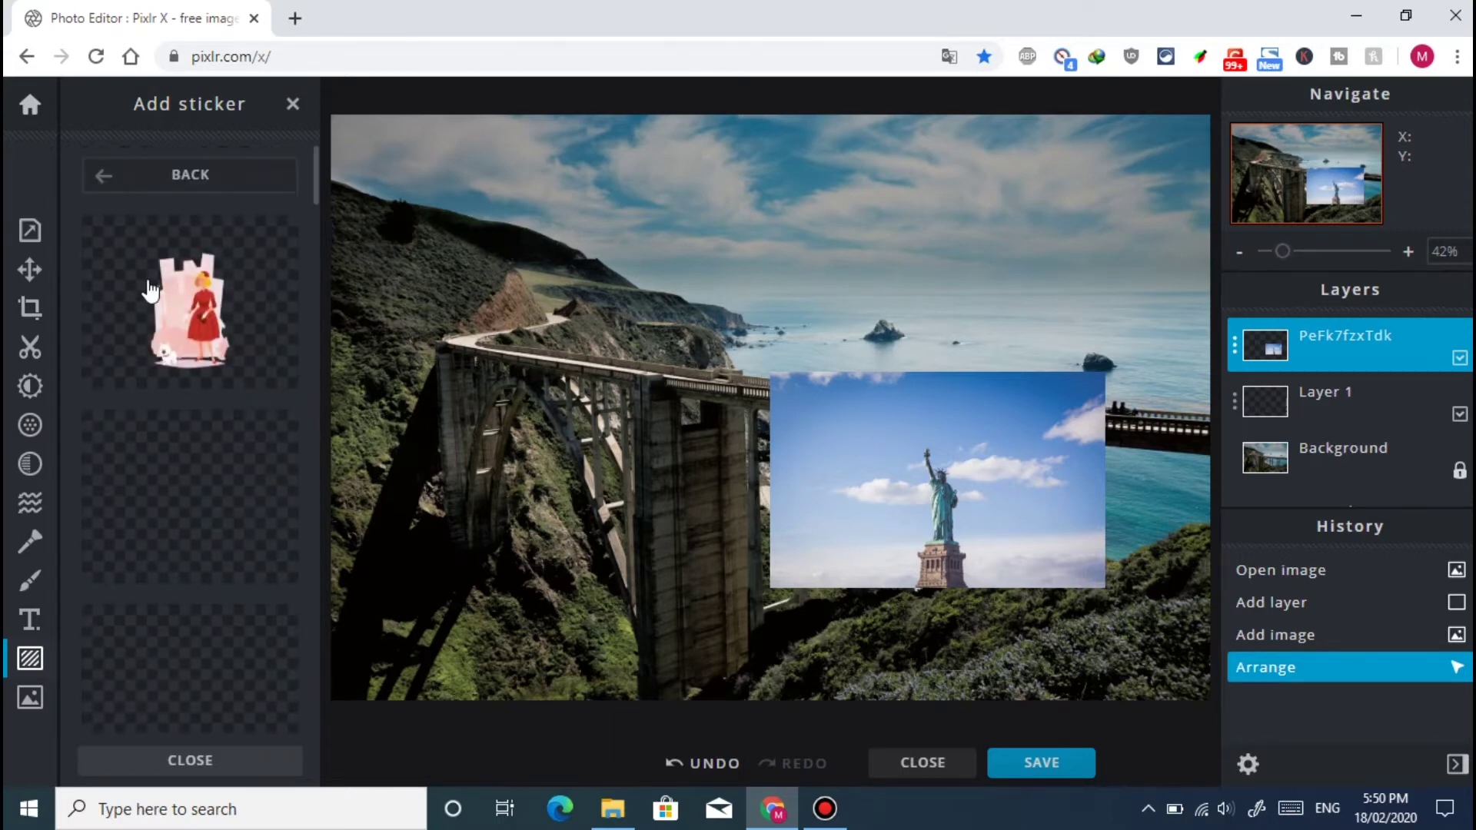
pyautogui.click(189, 307)
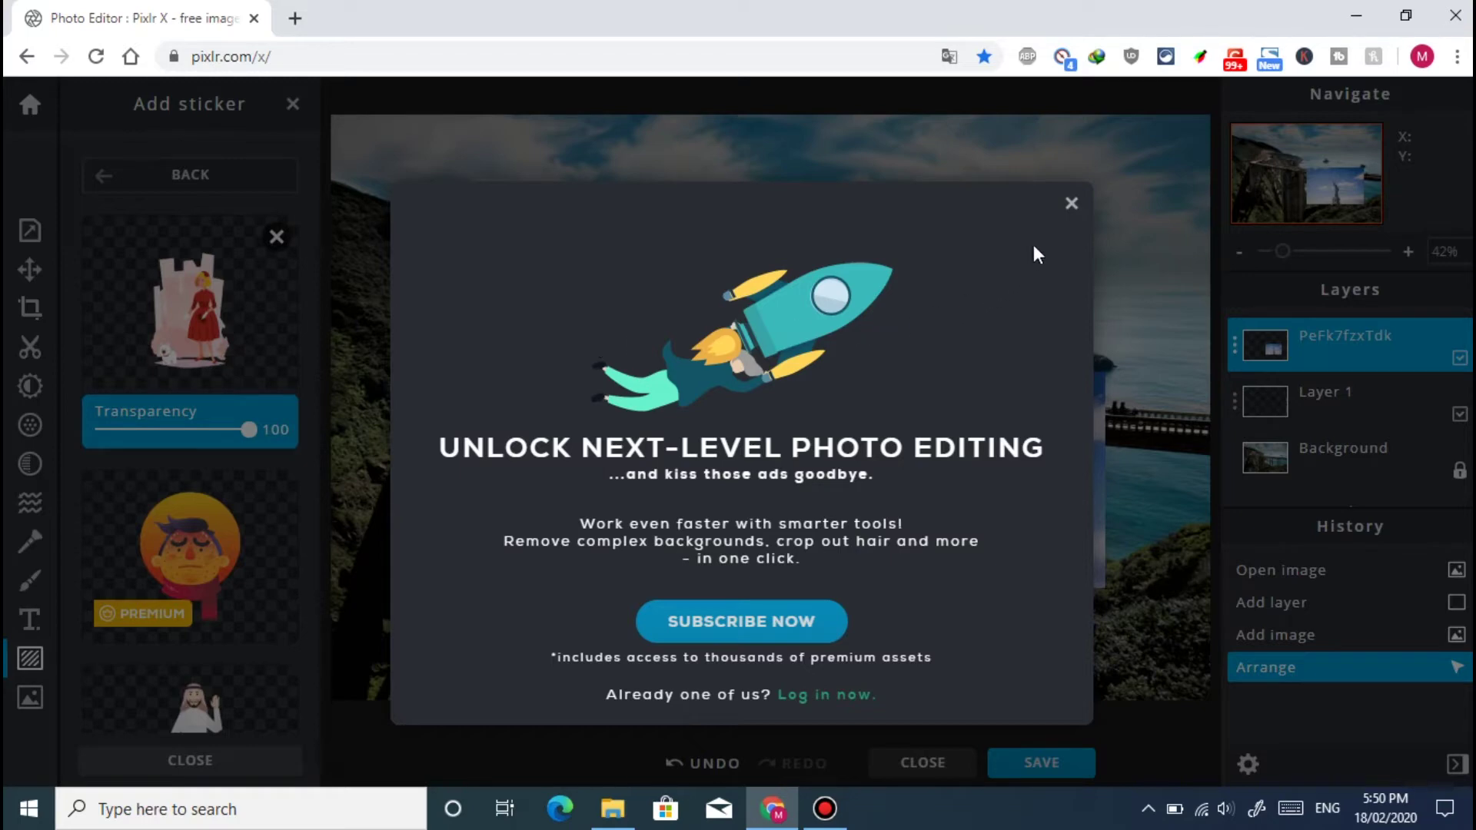
pyautogui.click(1071, 204)
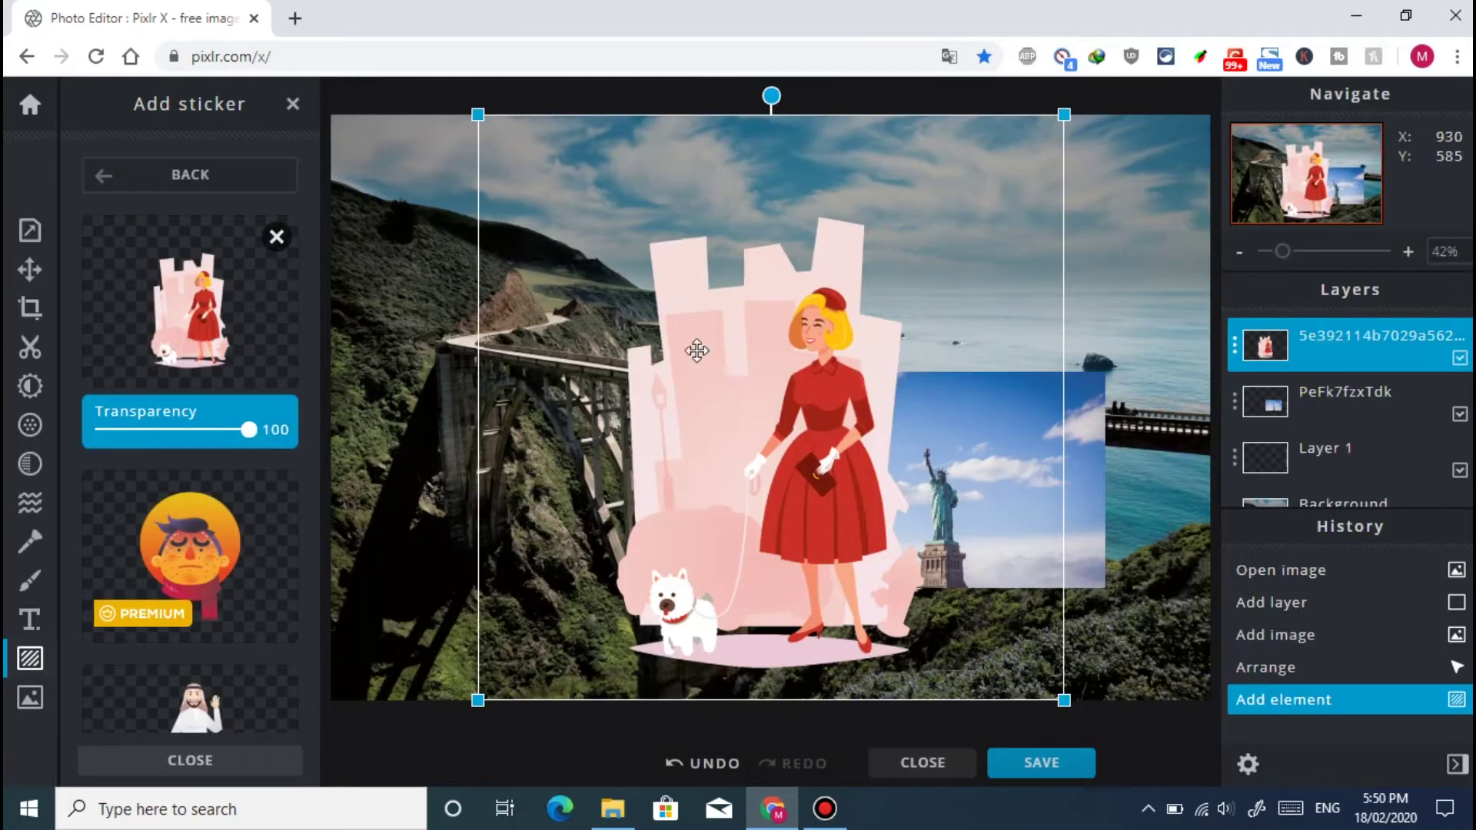
# Shrink the woman sticker, place it below the bridge deck beside the large concrete pillar, and set its transparency to 100.
pyautogui.moveTo(478, 114); pyautogui.dragTo(752, 406)
pyautogui.moveTo(922, 566); pyautogui.dragTo(545, 521)
pyautogui.moveTo(373, 337); pyautogui.dragTo(475, 459)
pyautogui.moveTo(248, 431)
pyautogui.mouseDown()
pyautogui.moveTo(169, 438)
pyautogui.moveTo(277, 428)
pyautogui.mouseUp()
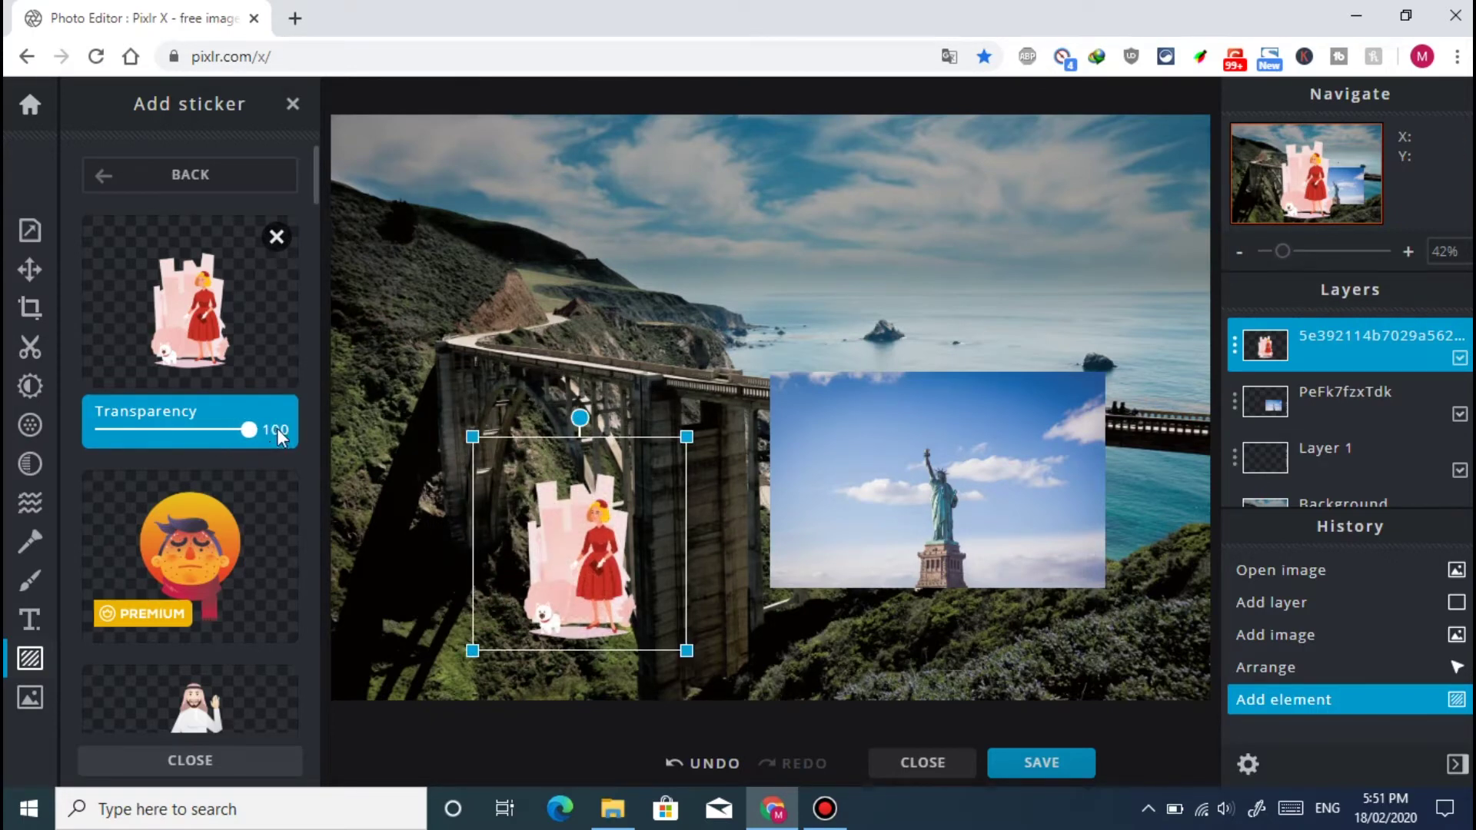
# Browse the other People stickers and the available shape categories, and close the element library.
pyautogui.scroll(-4, 253, 390)
pyautogui.scroll(-10, 252, 390)
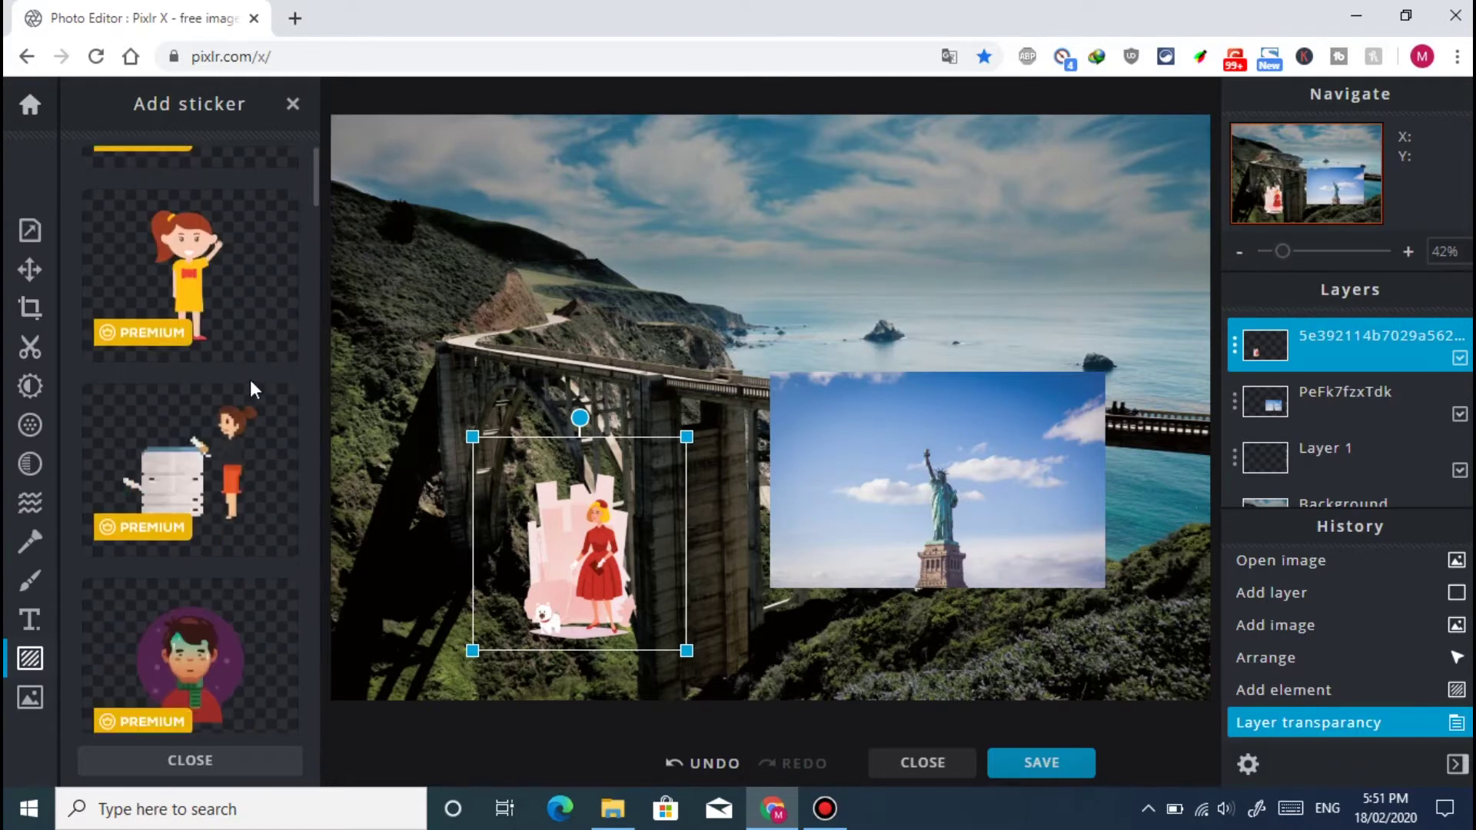
pyautogui.scroll(-12, 252, 392)
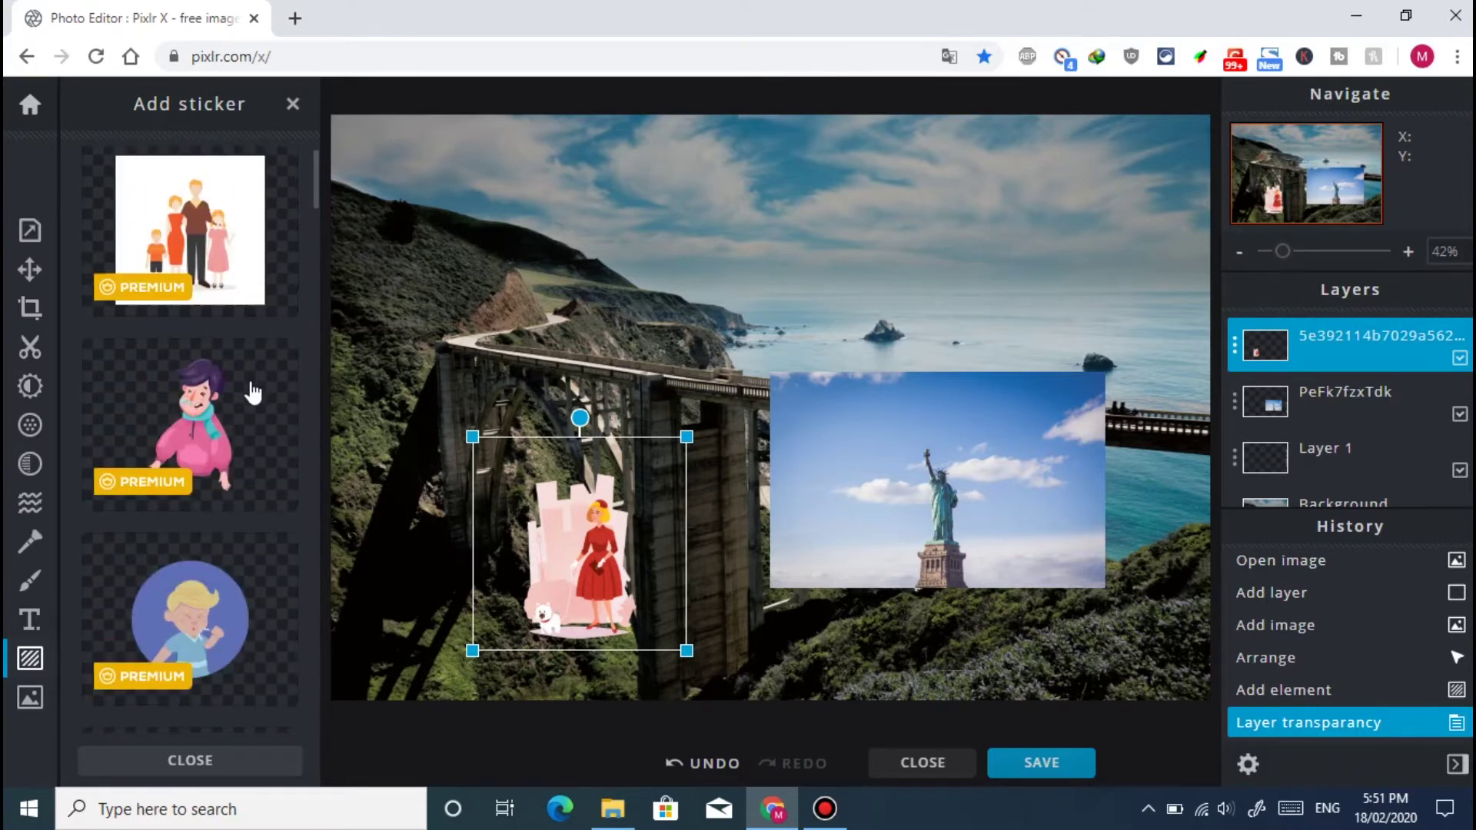
pyautogui.scroll(20, 253, 384)
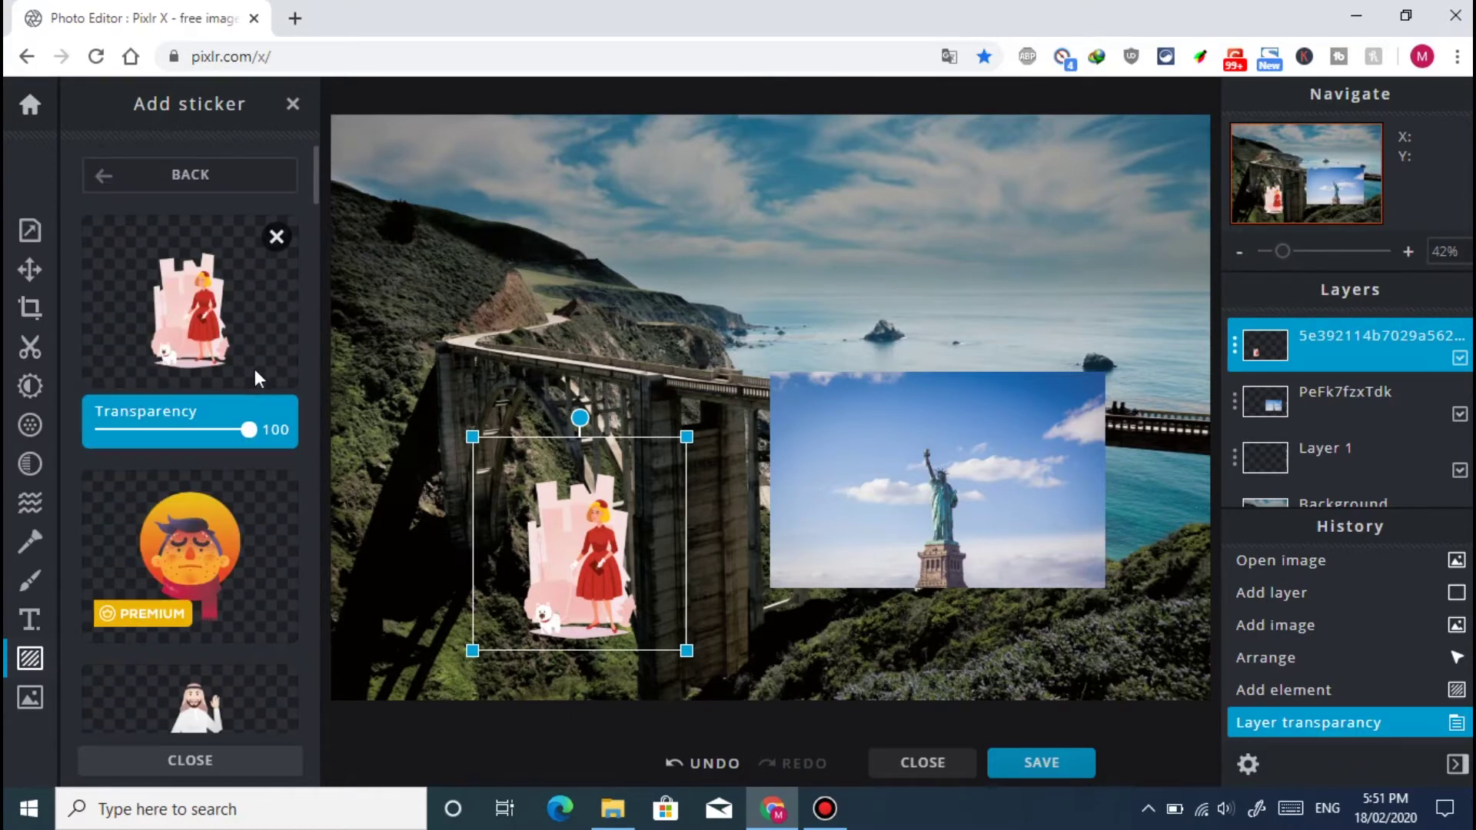
pyautogui.click(292, 103)
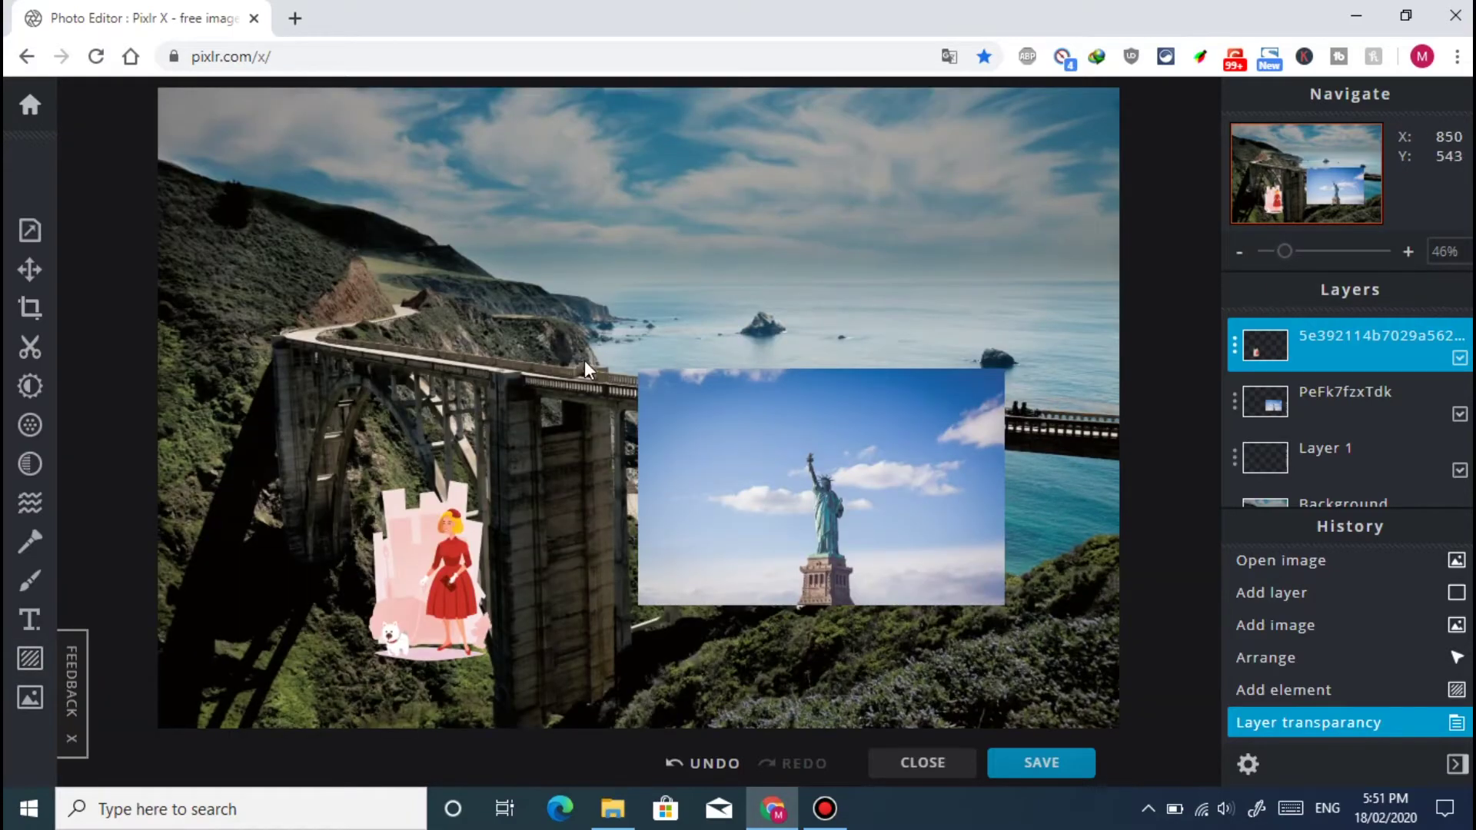
pyautogui.click(31, 661)
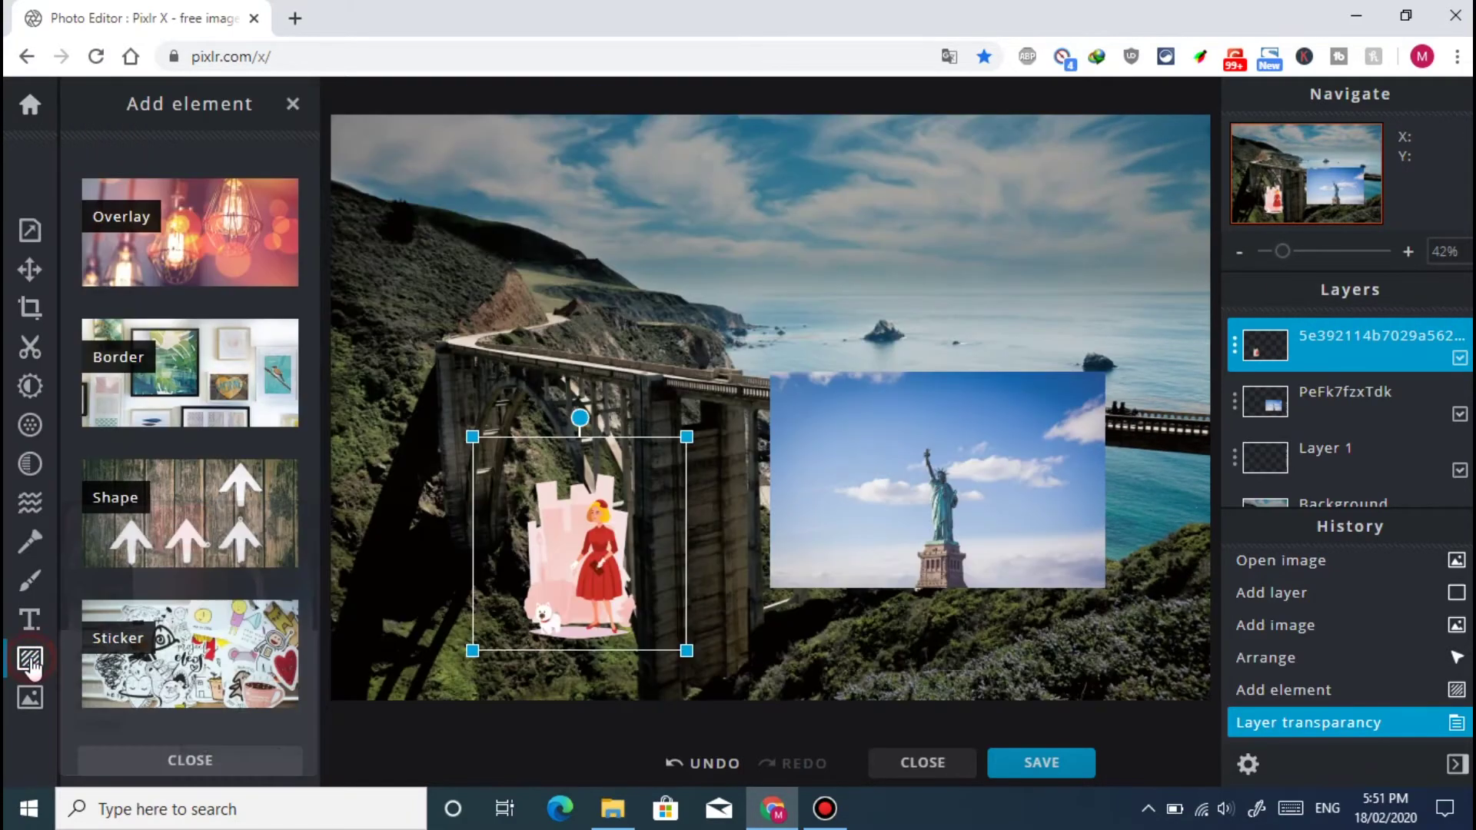
pyautogui.click(200, 530)
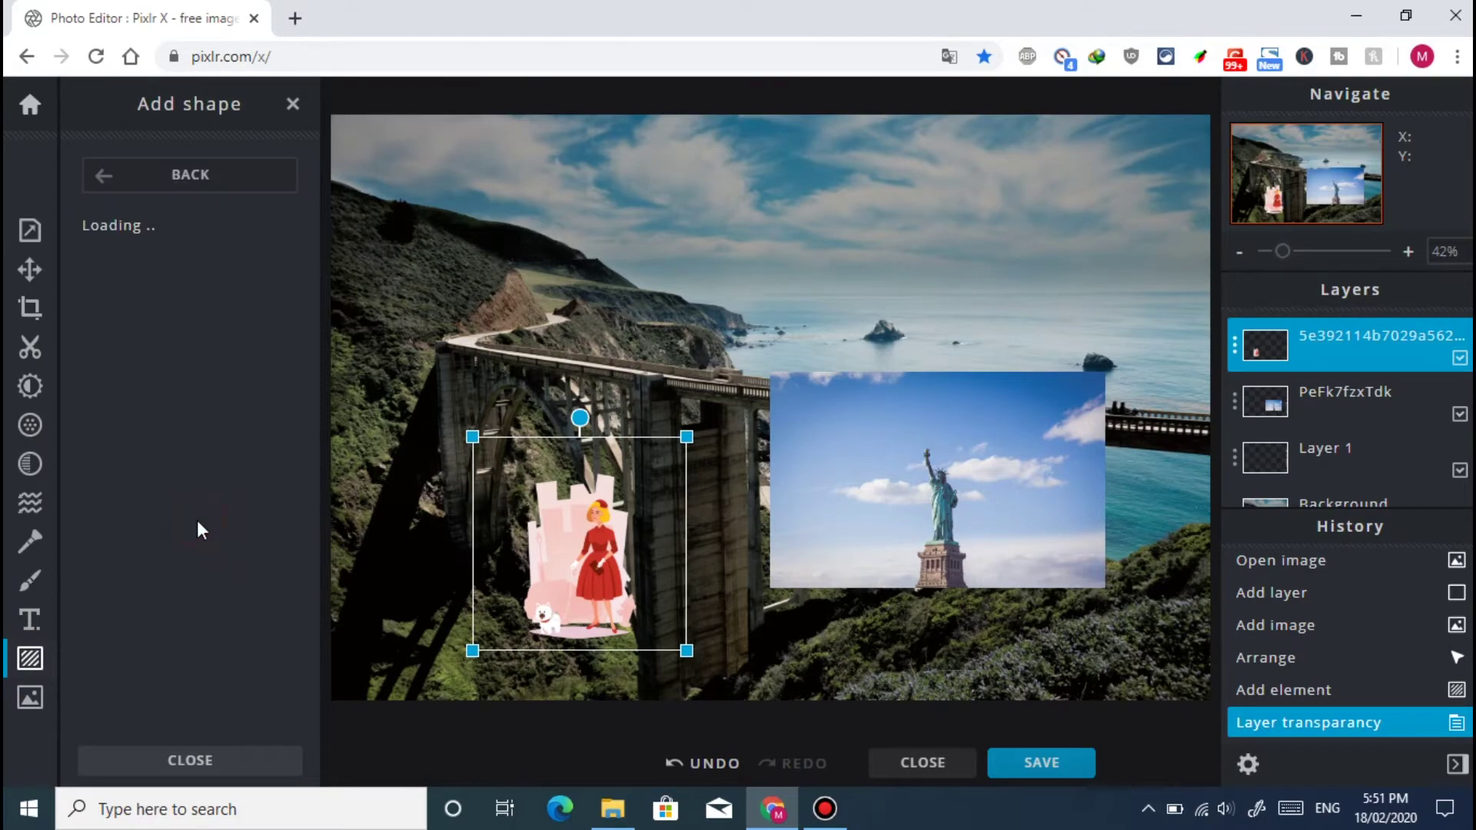
pyautogui.scroll(-4, 243, 369)
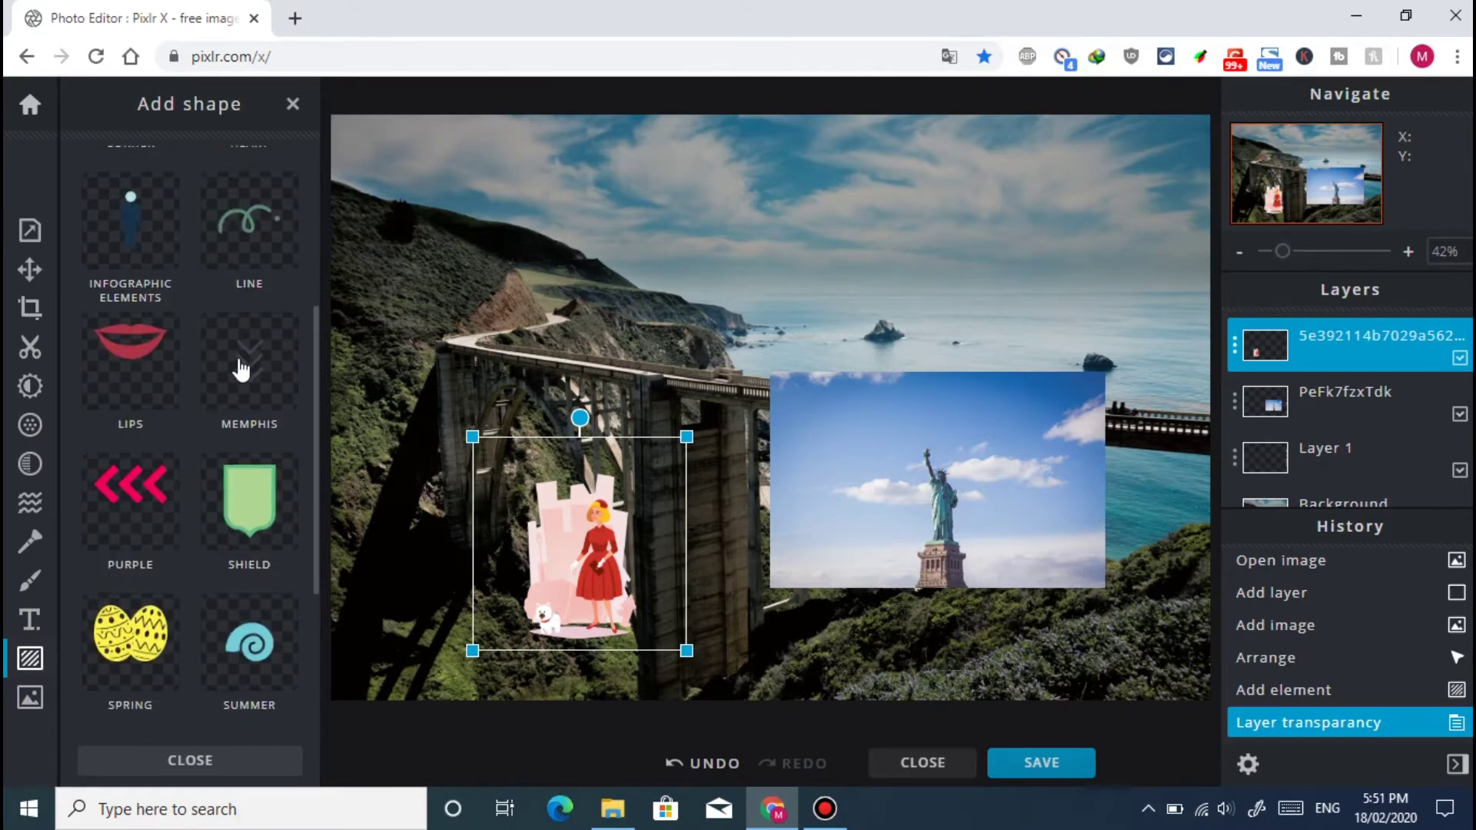
pyautogui.scroll(-2, 243, 368)
pyautogui.click(31, 661)
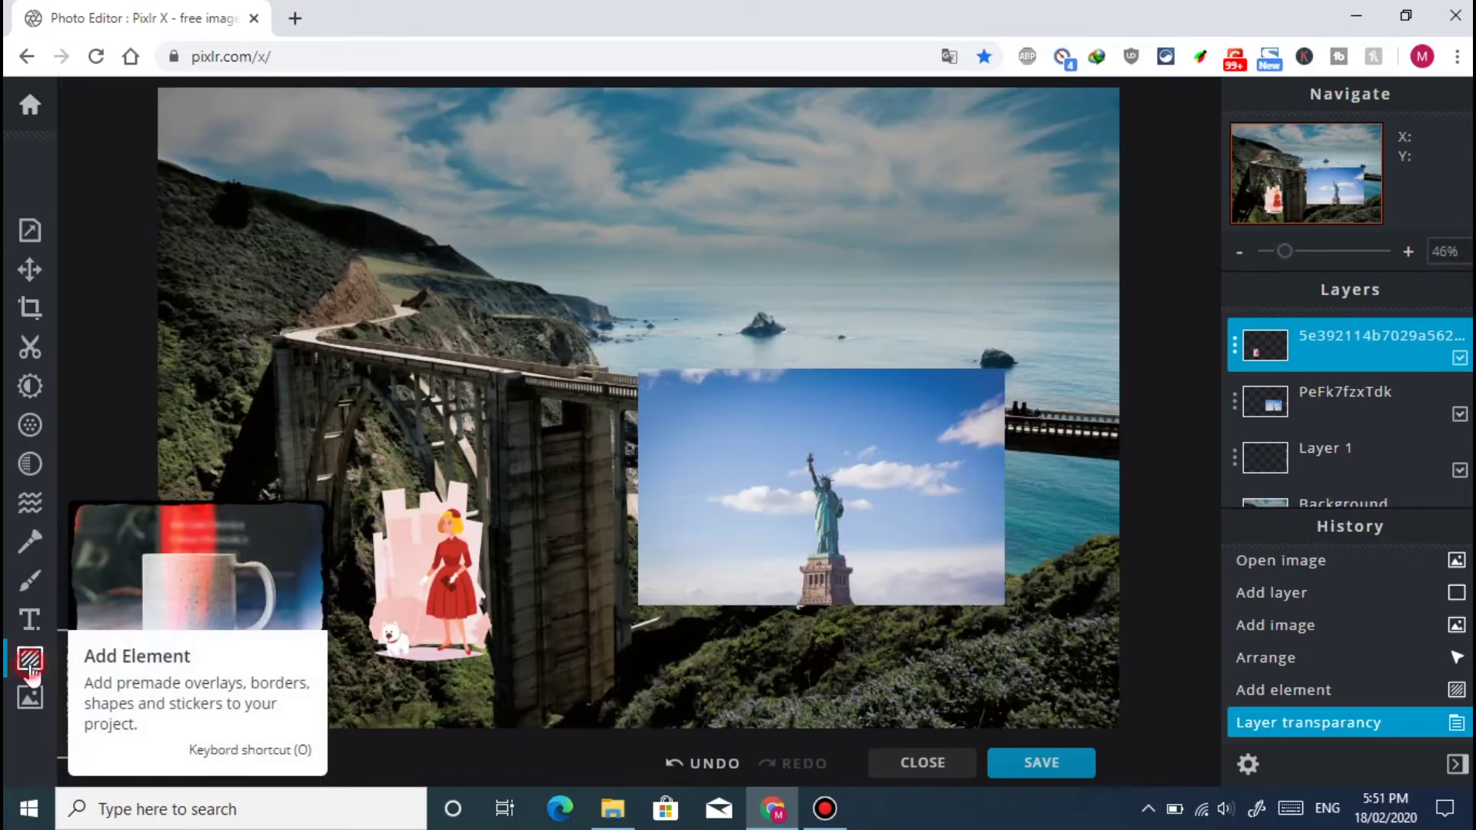
# Try the teal birthday border with balloons, gifts and cake on the composition, and delete its layer.
pyautogui.click(31, 661)
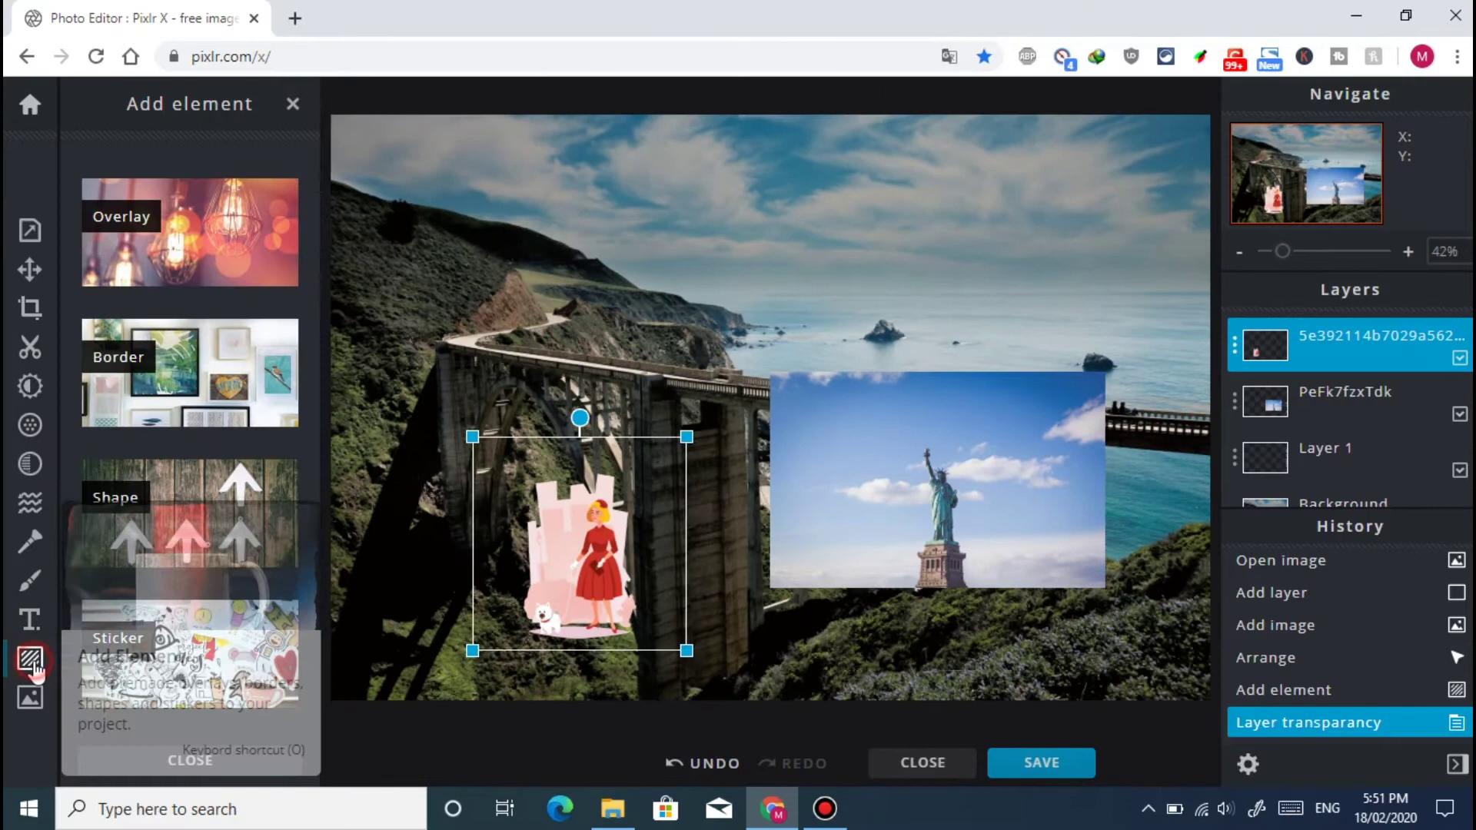
pyautogui.click(167, 396)
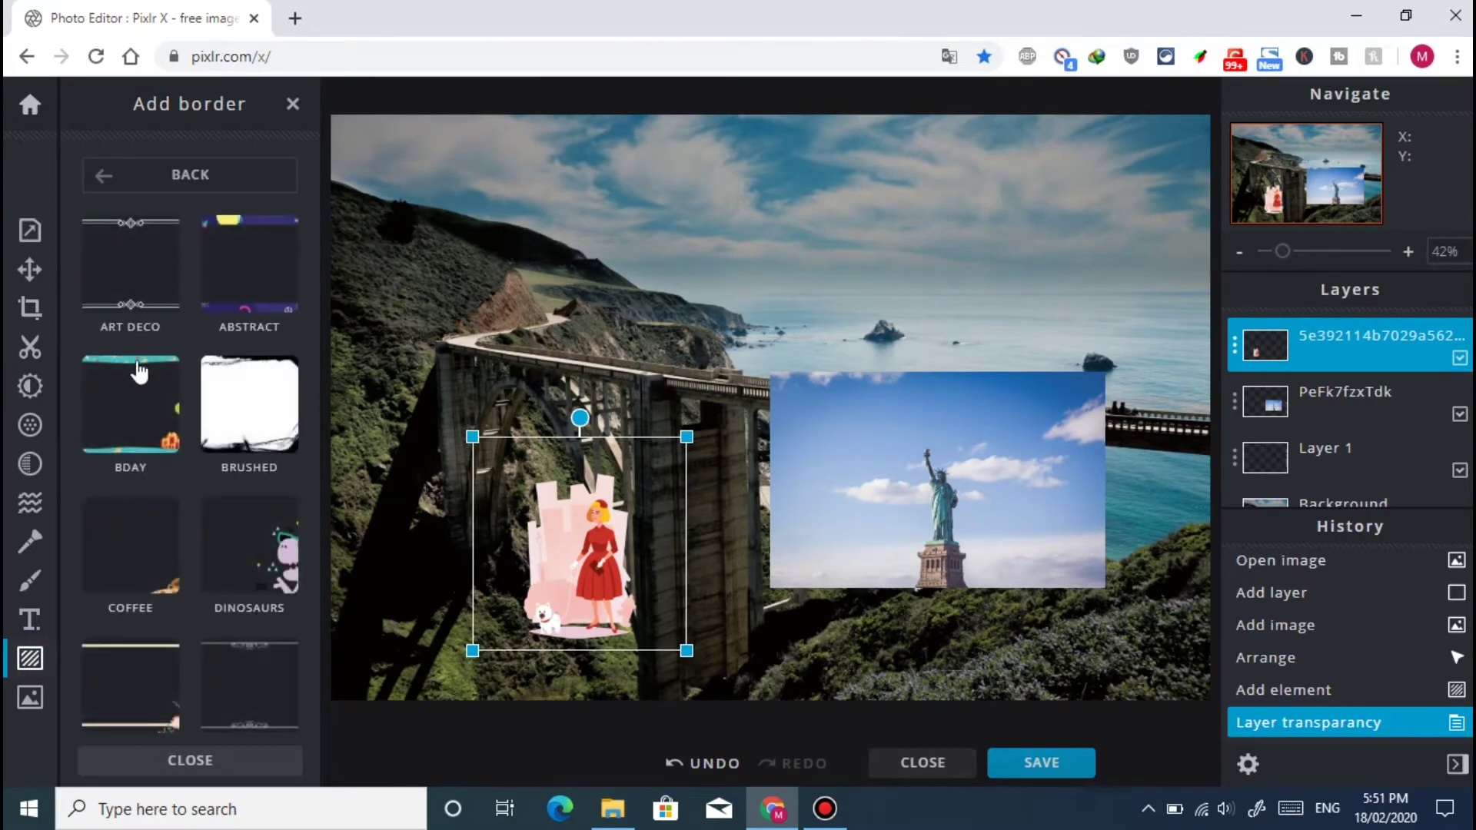
pyautogui.click(146, 423)
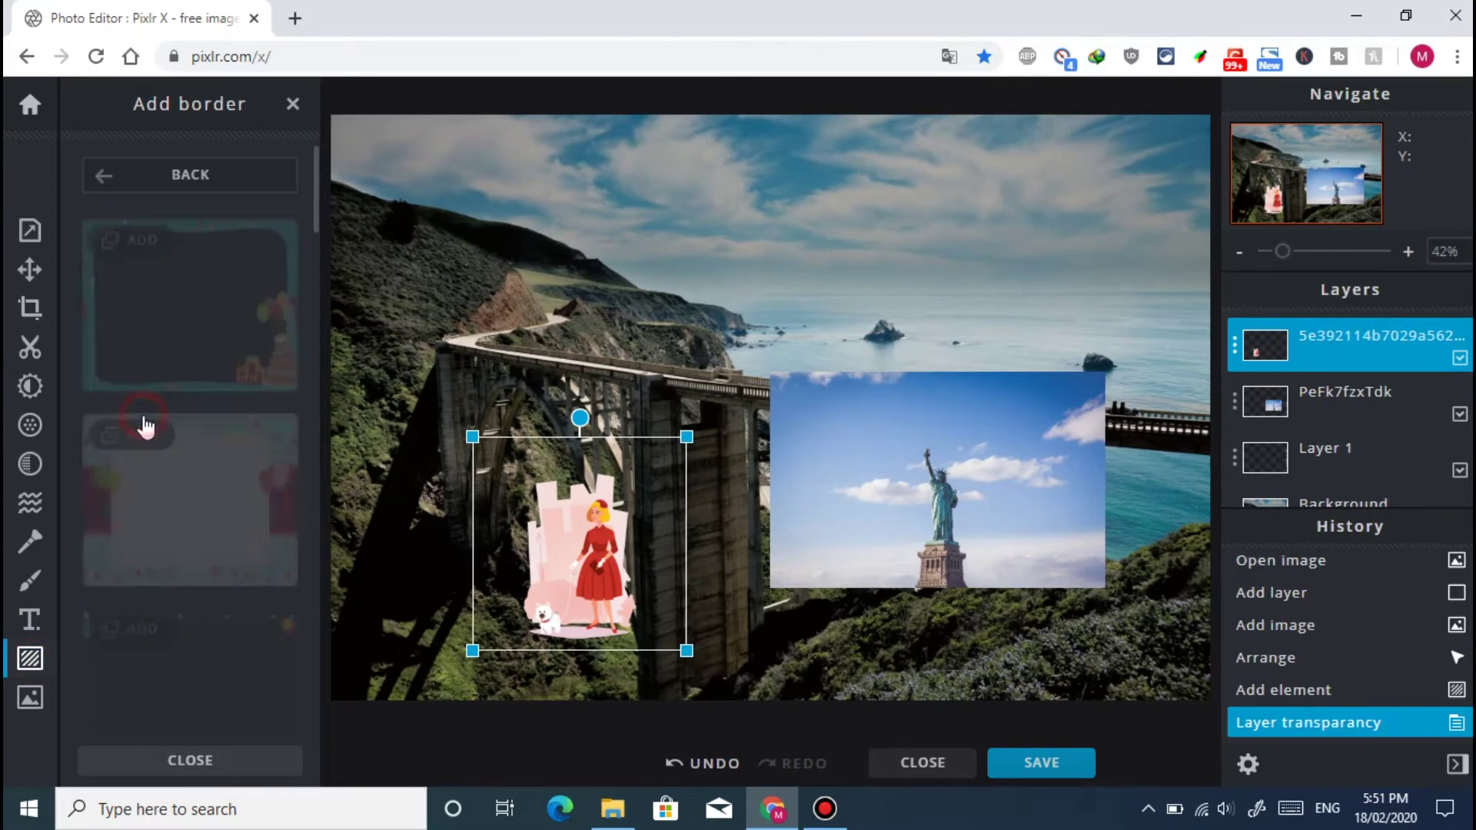
pyautogui.click(206, 340)
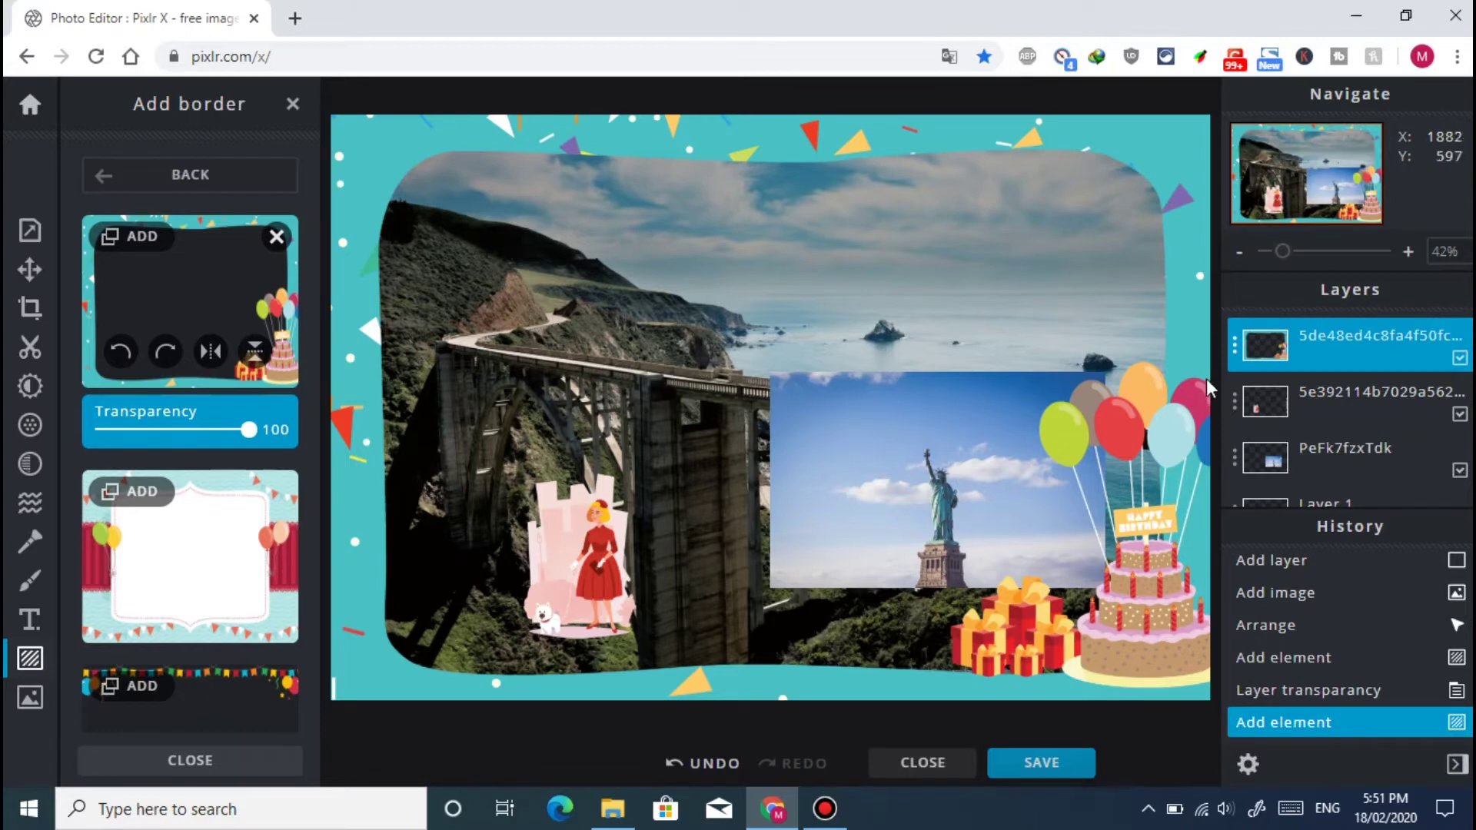
pyautogui.click(1235, 345)
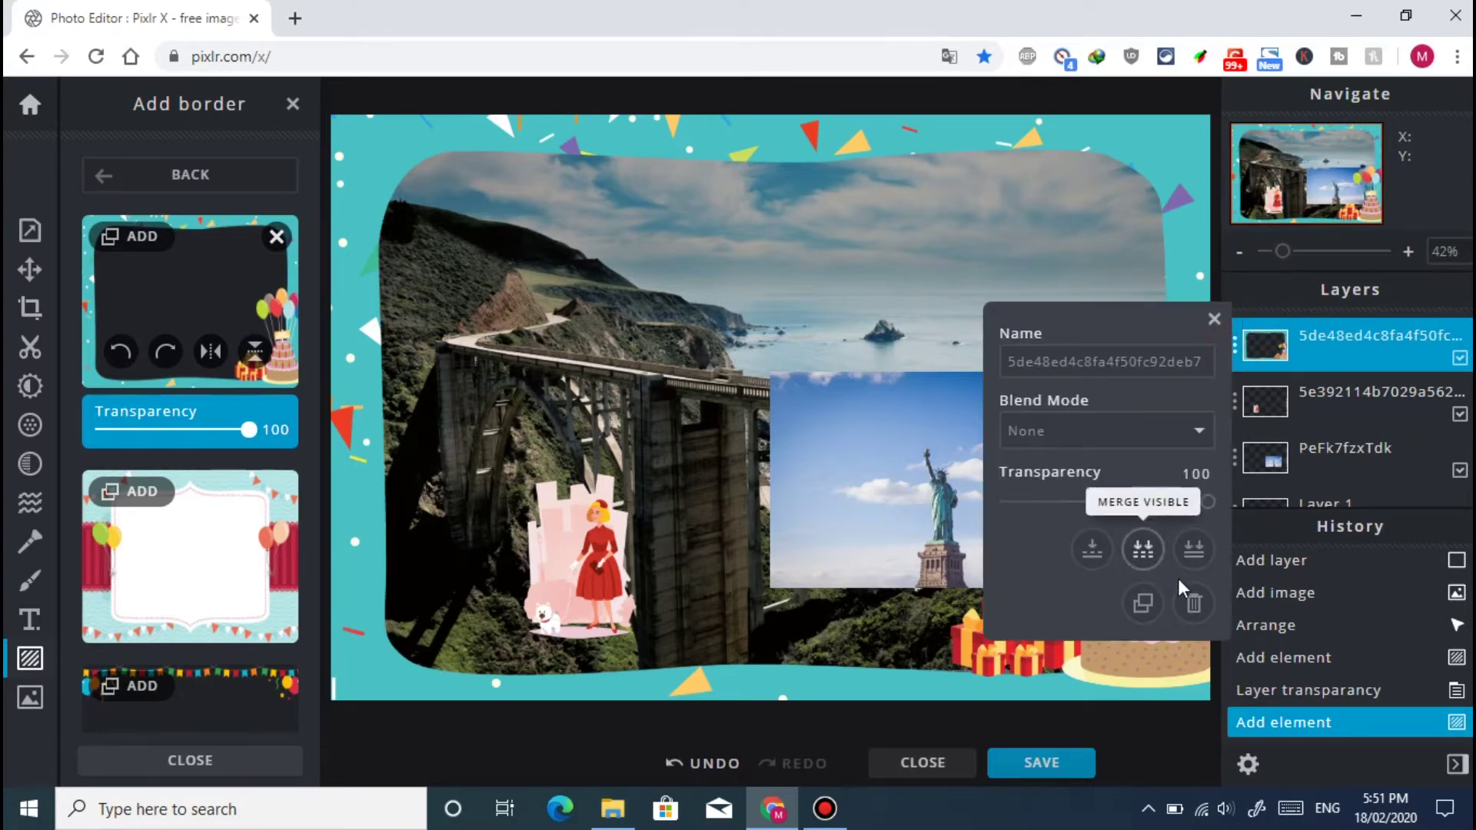
pyautogui.click(1193, 603)
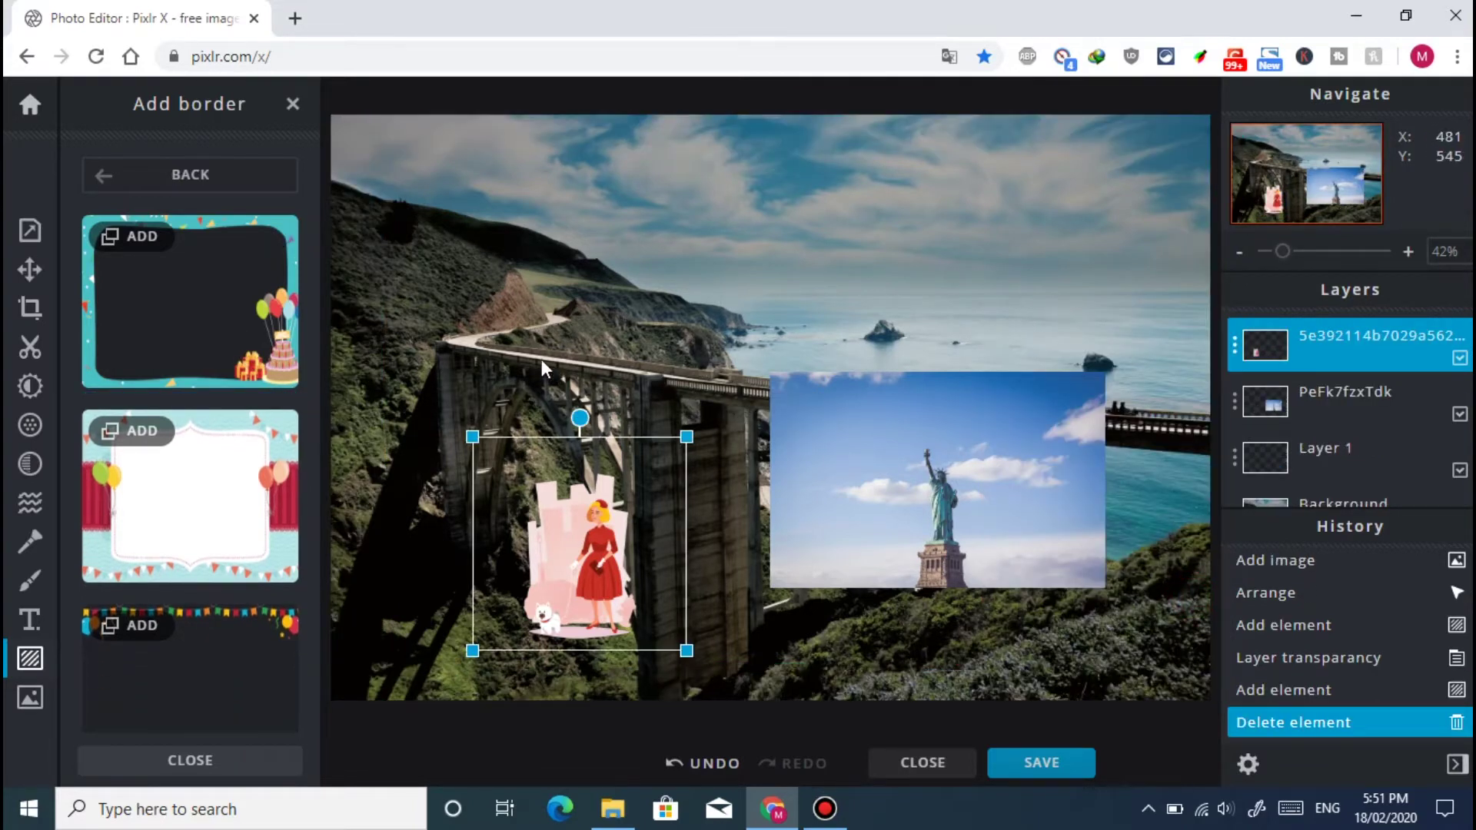
pyautogui.click(291, 108)
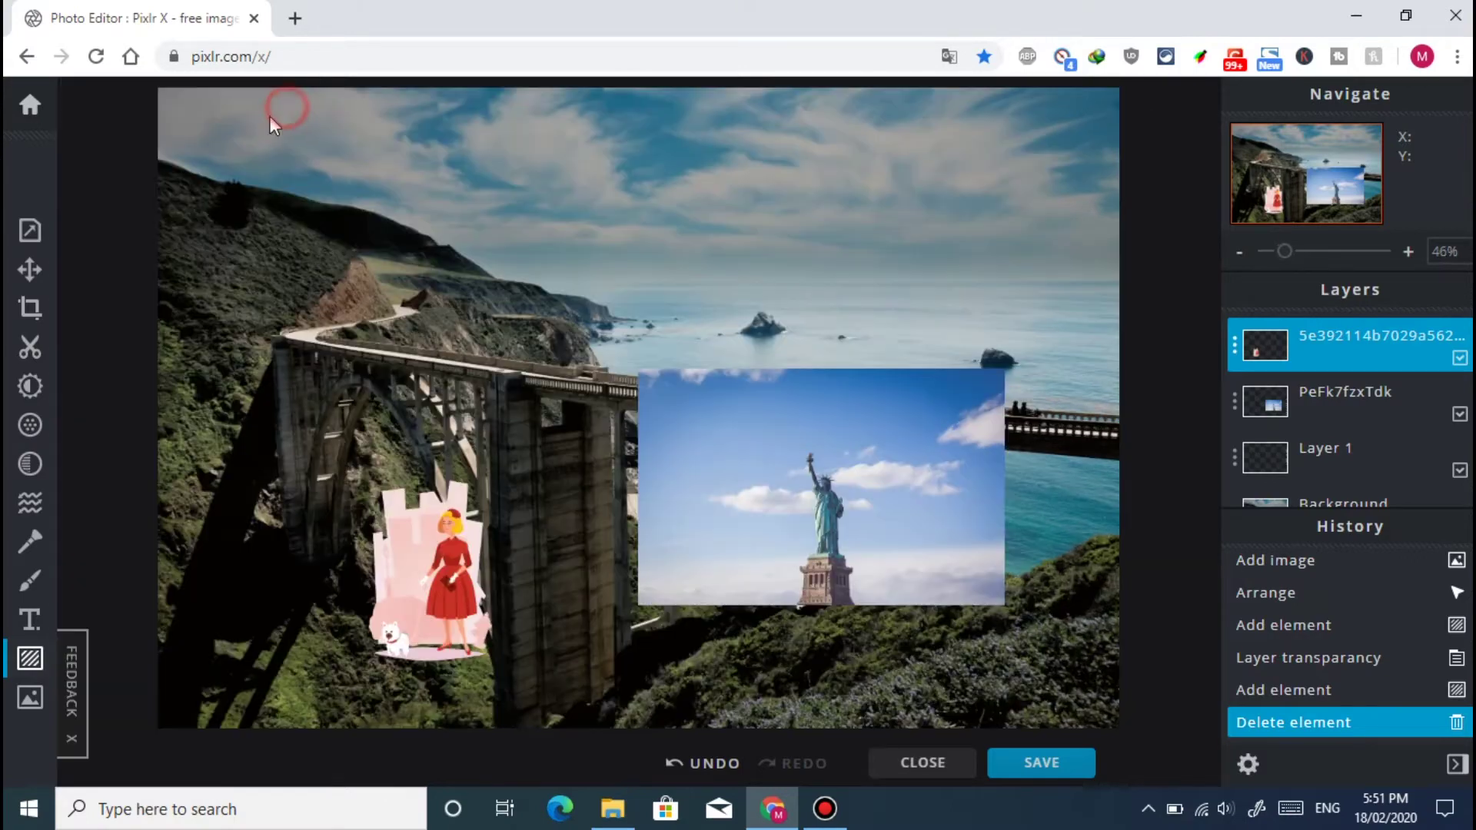
# Add a new text reading "tech marios" and place it in the sky above the bridge.
pyautogui.click(29, 620)
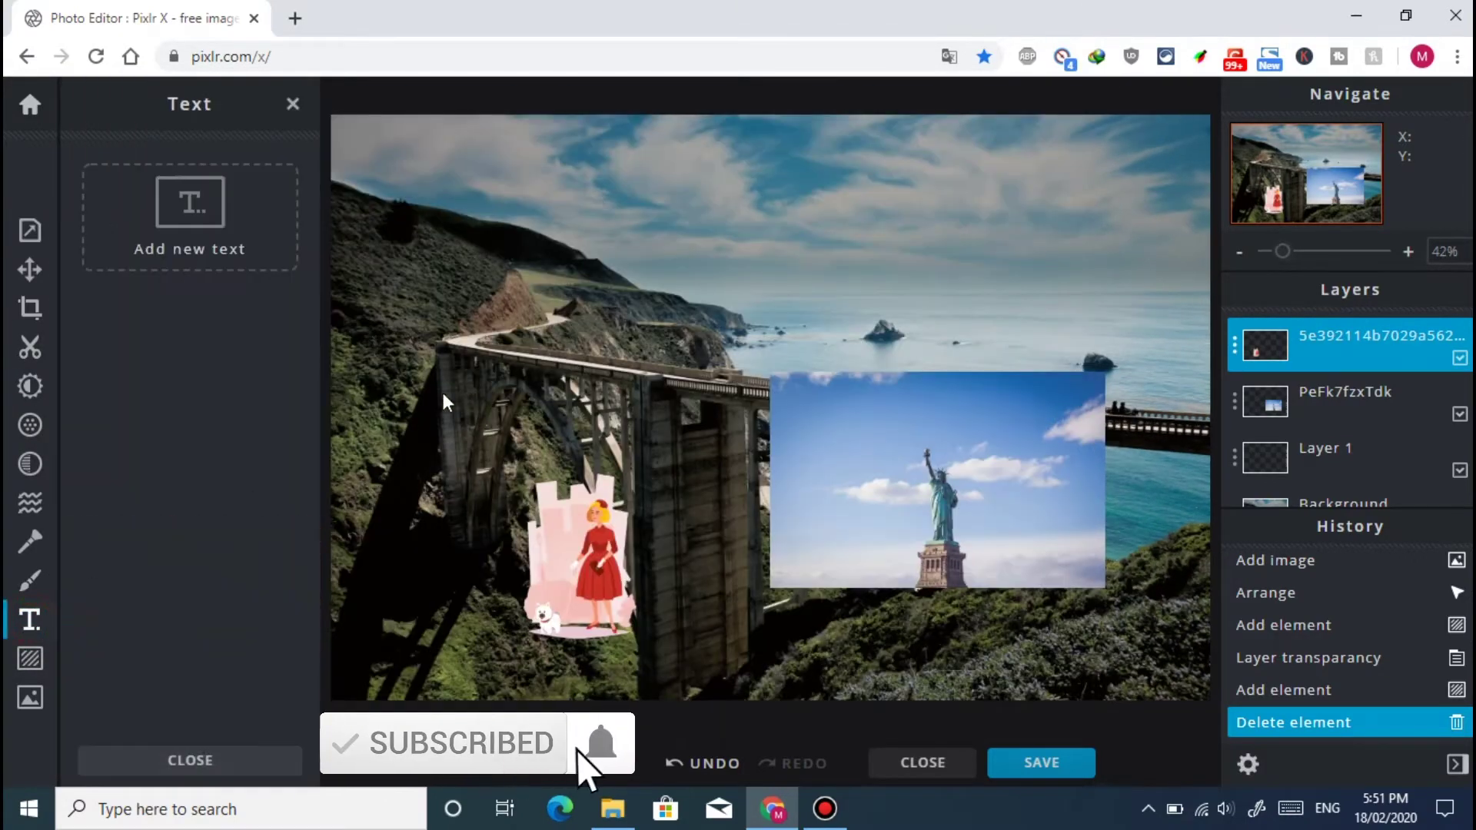
pyautogui.click(223, 252)
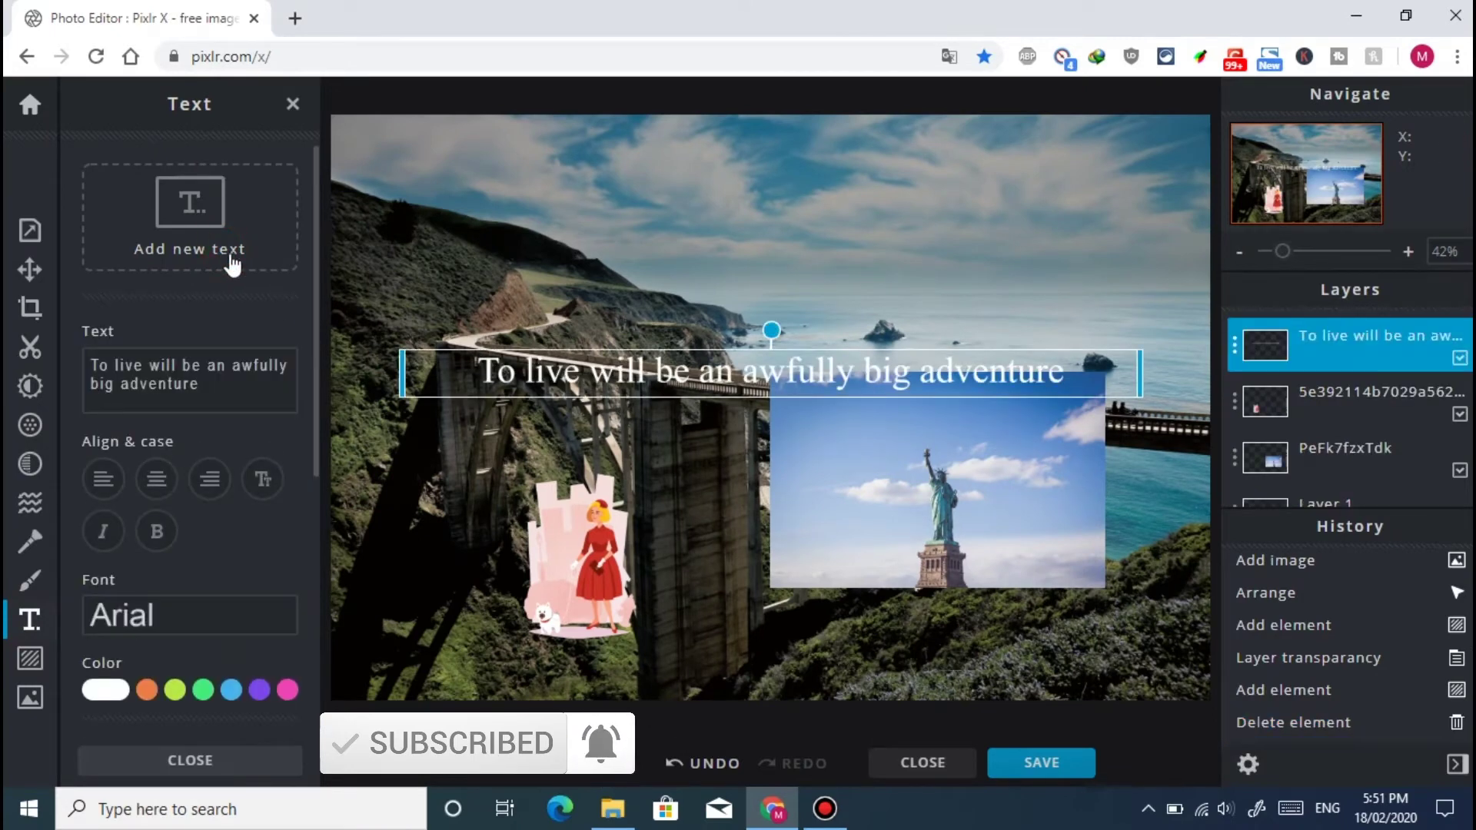
pyautogui.doubleClick(769, 376)
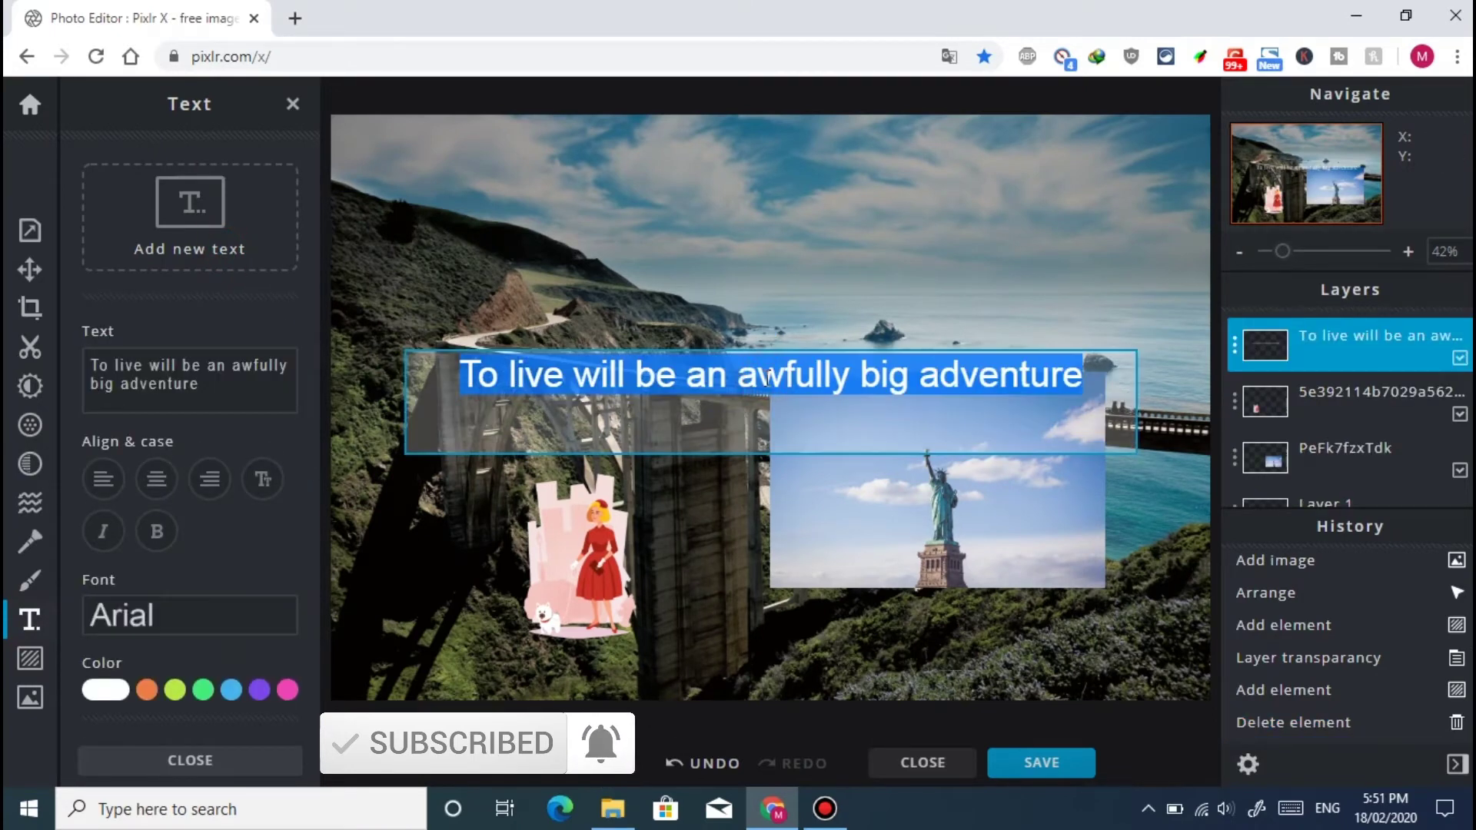
pyautogui.write('tec')
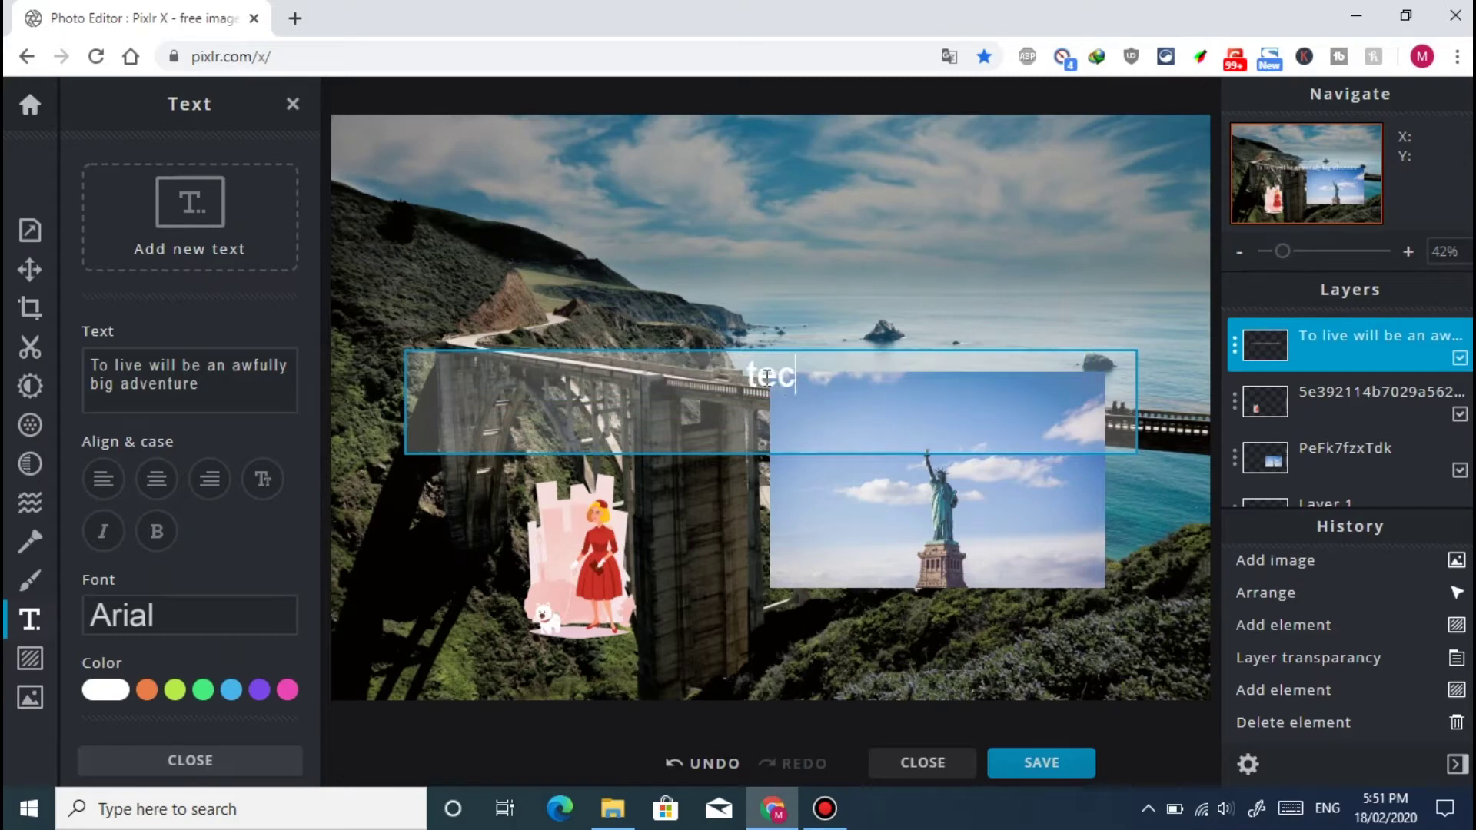
pyautogui.write('h ma')
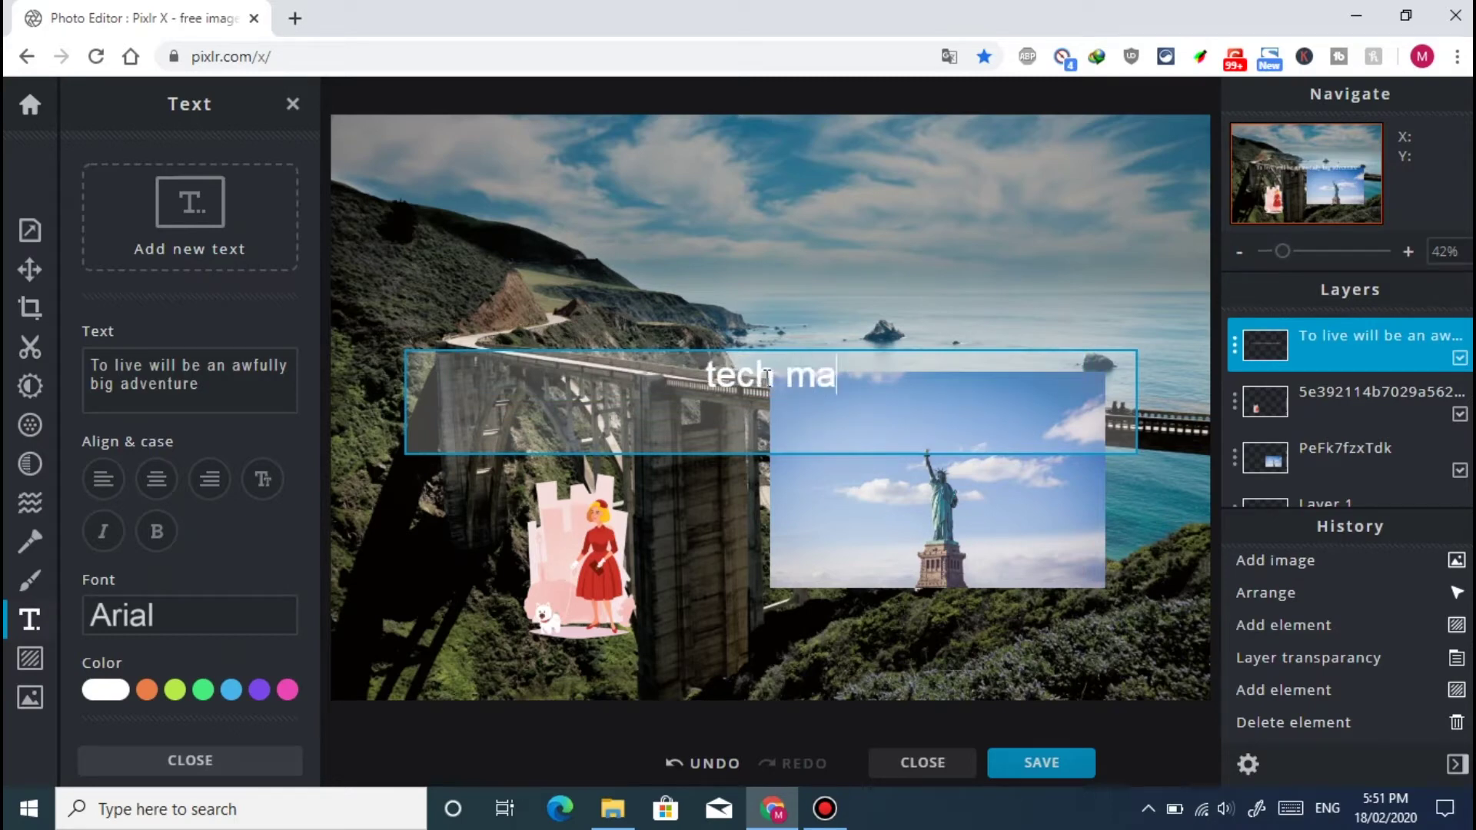
pyautogui.write('rios')
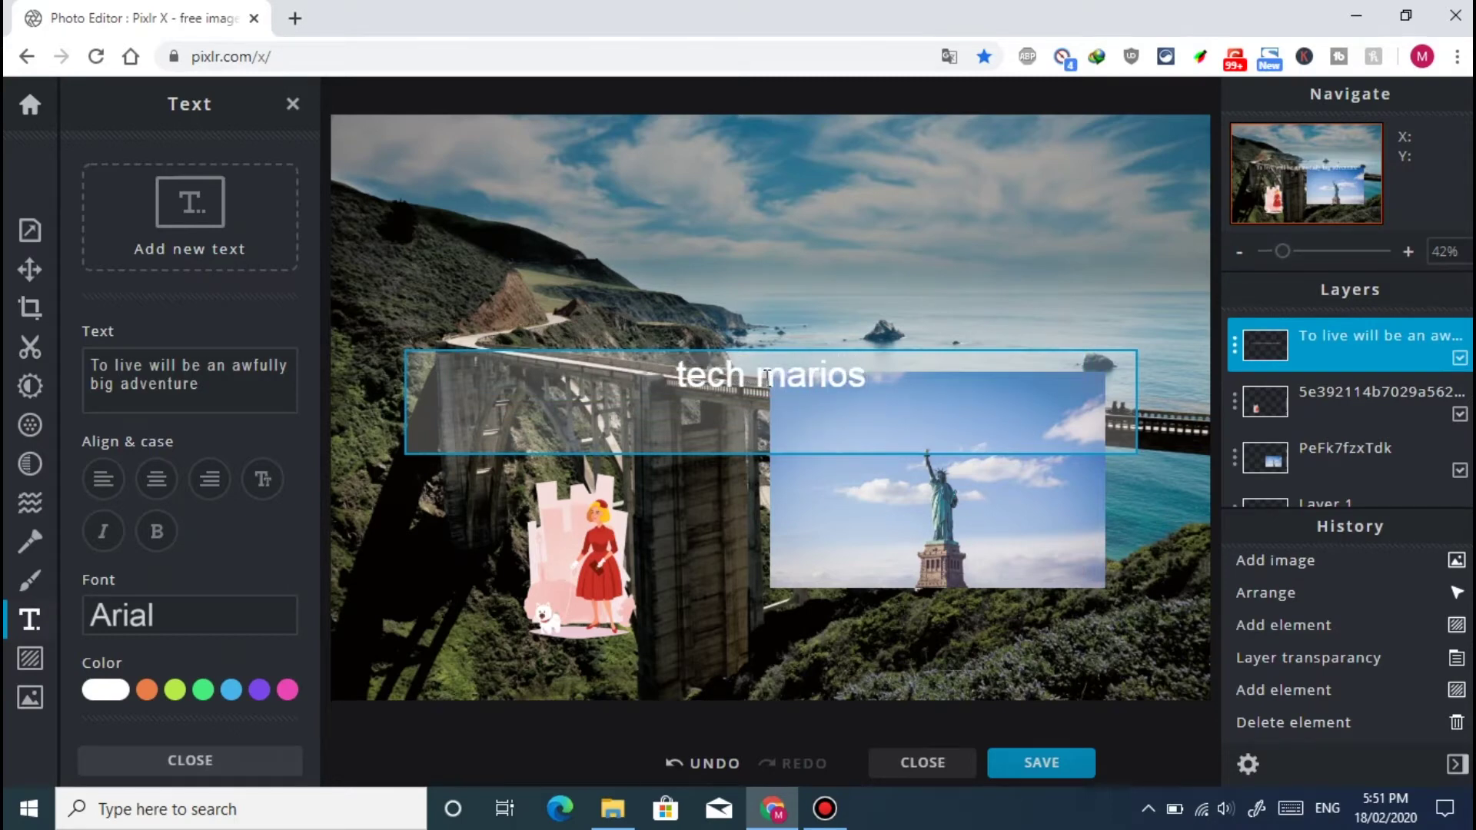
pyautogui.moveTo(820, 374); pyautogui.dragTo(808, 218)
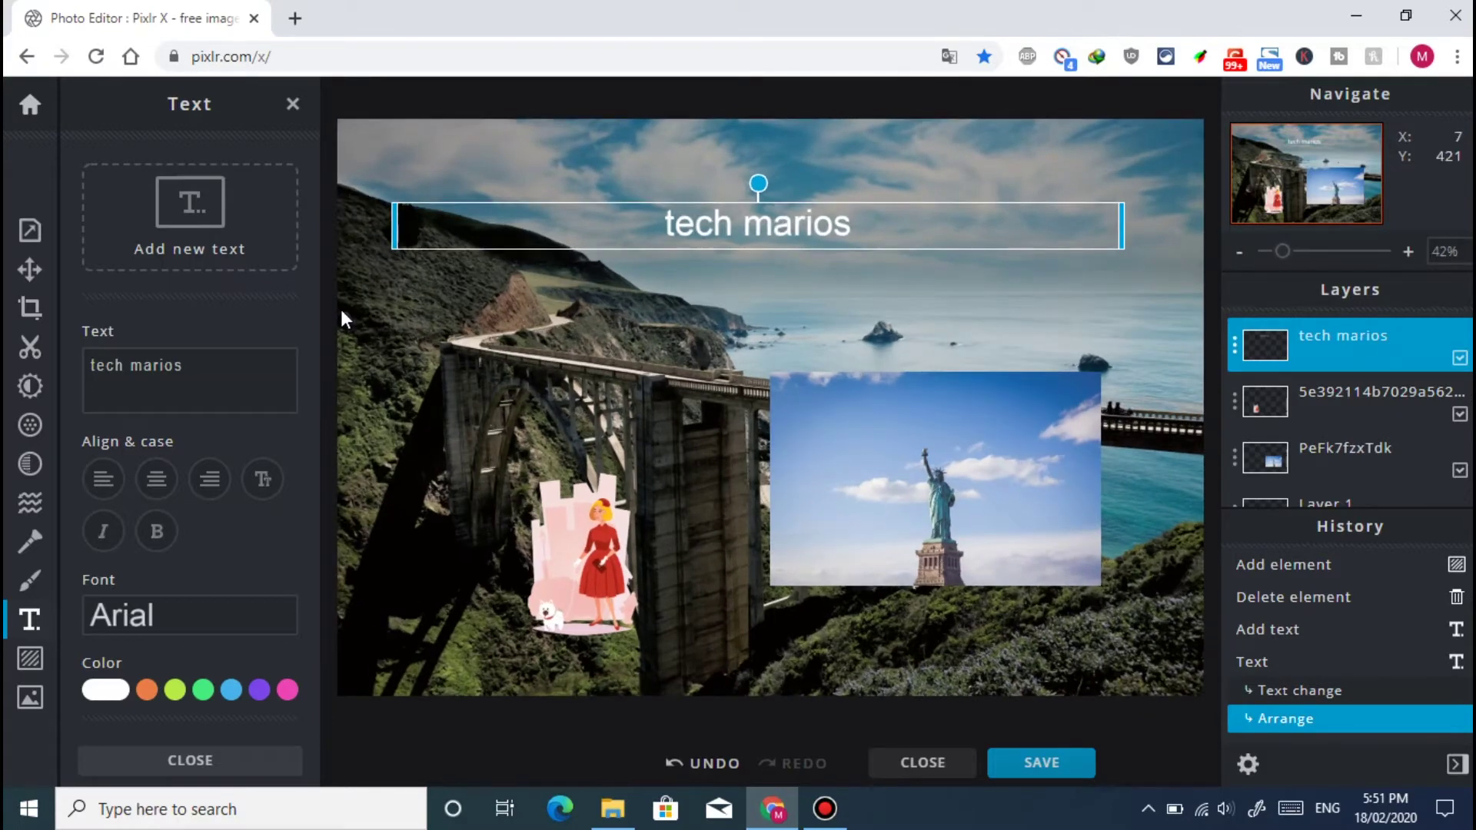
# Try the left, center and right alignments on the text, and make it uppercase and center-aligned.
pyautogui.moveTo(318, 341); pyautogui.dragTo(319, 428)
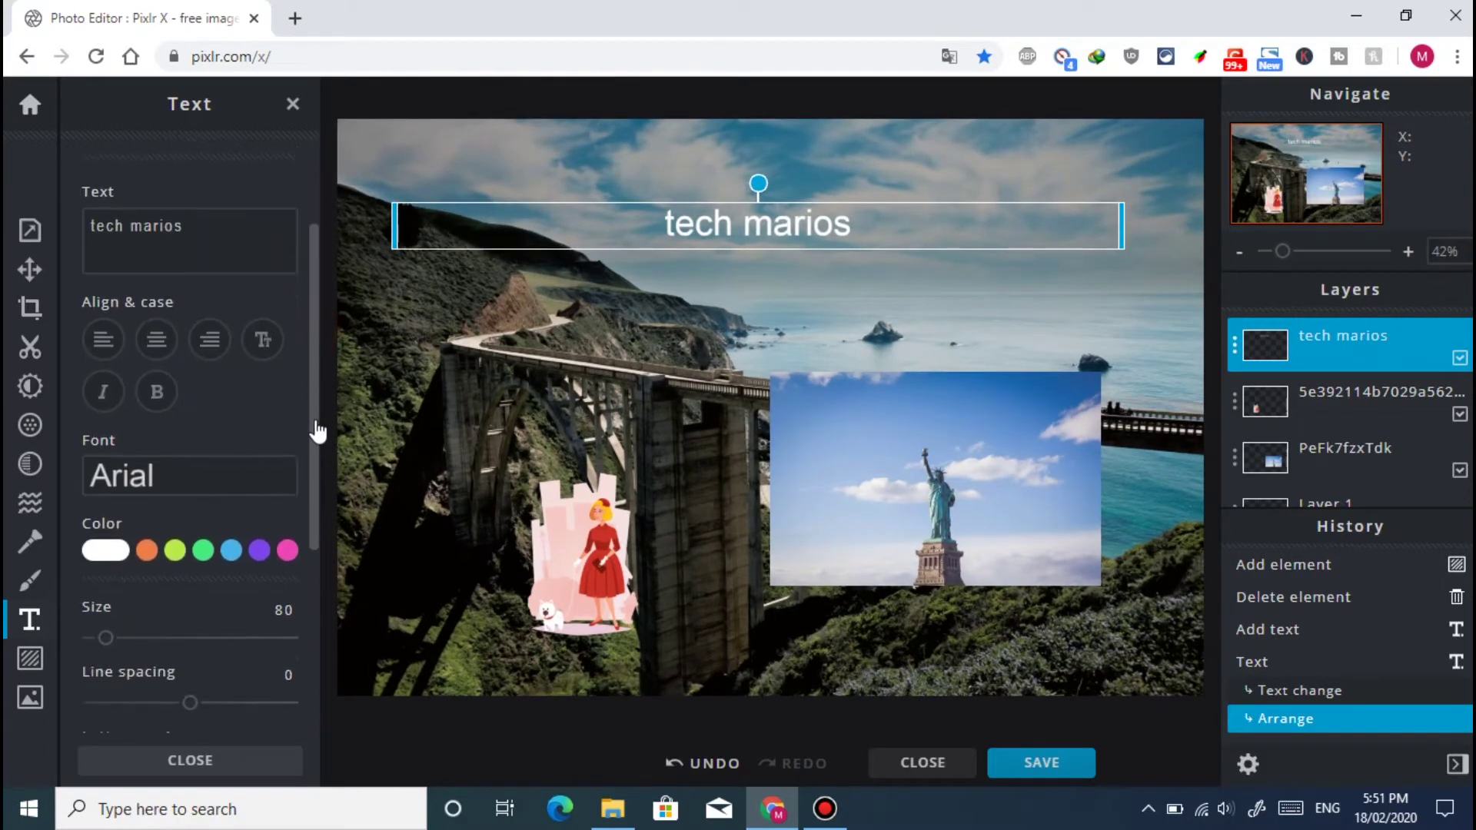
pyautogui.click(102, 341)
pyautogui.click(157, 344)
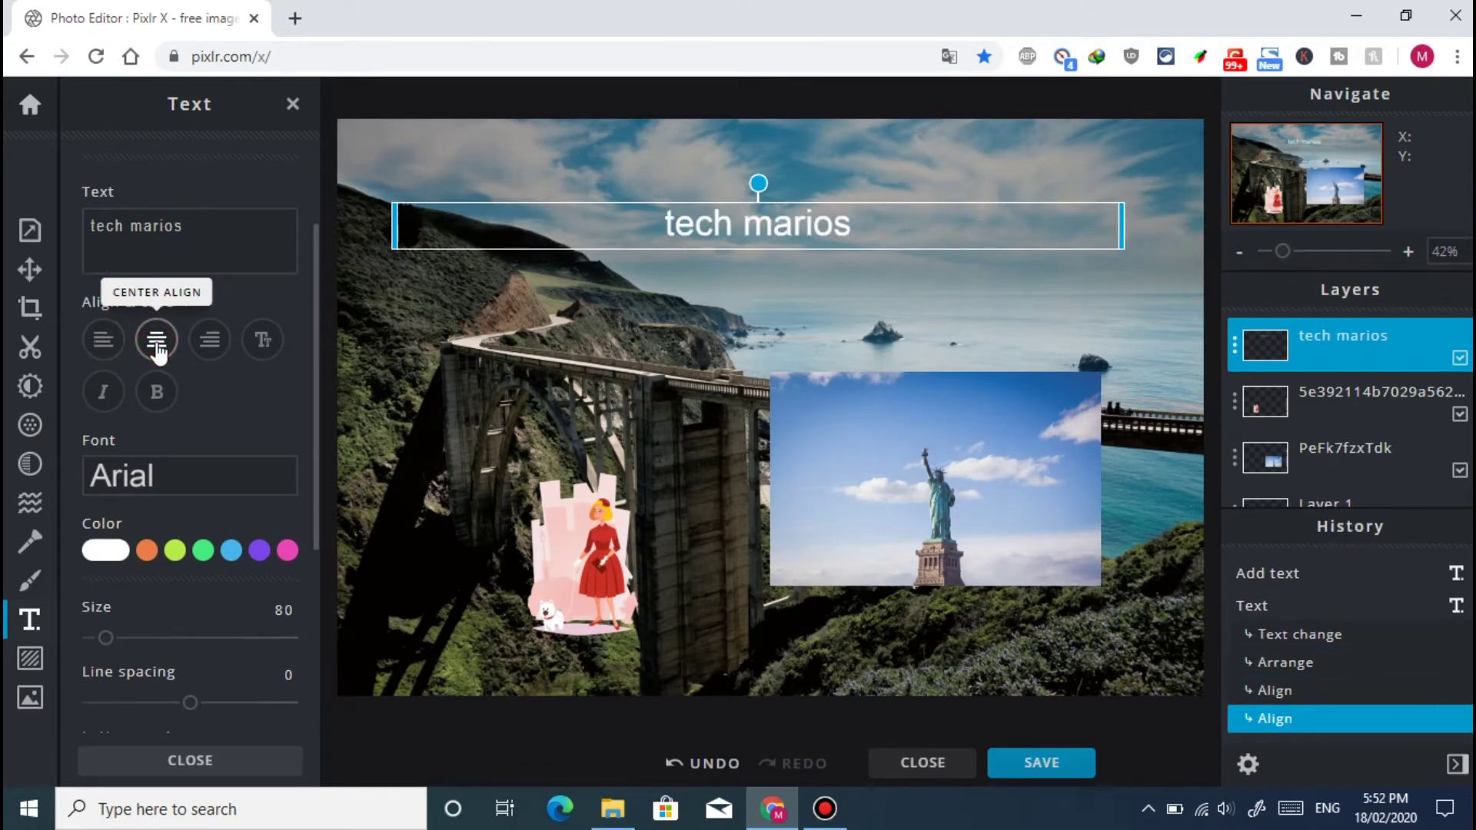
pyautogui.click(211, 344)
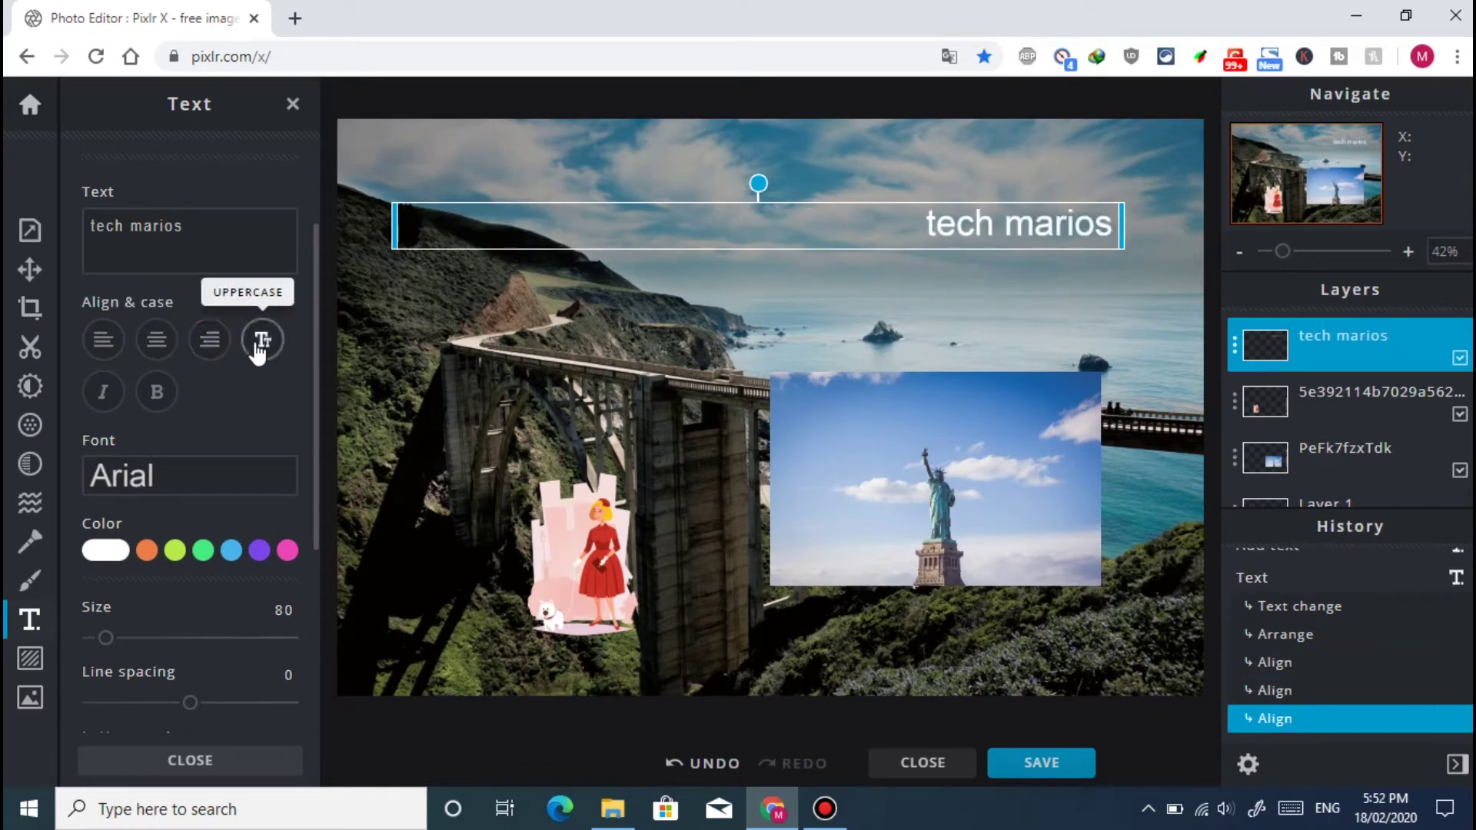
pyautogui.click(260, 344)
pyautogui.click(207, 342)
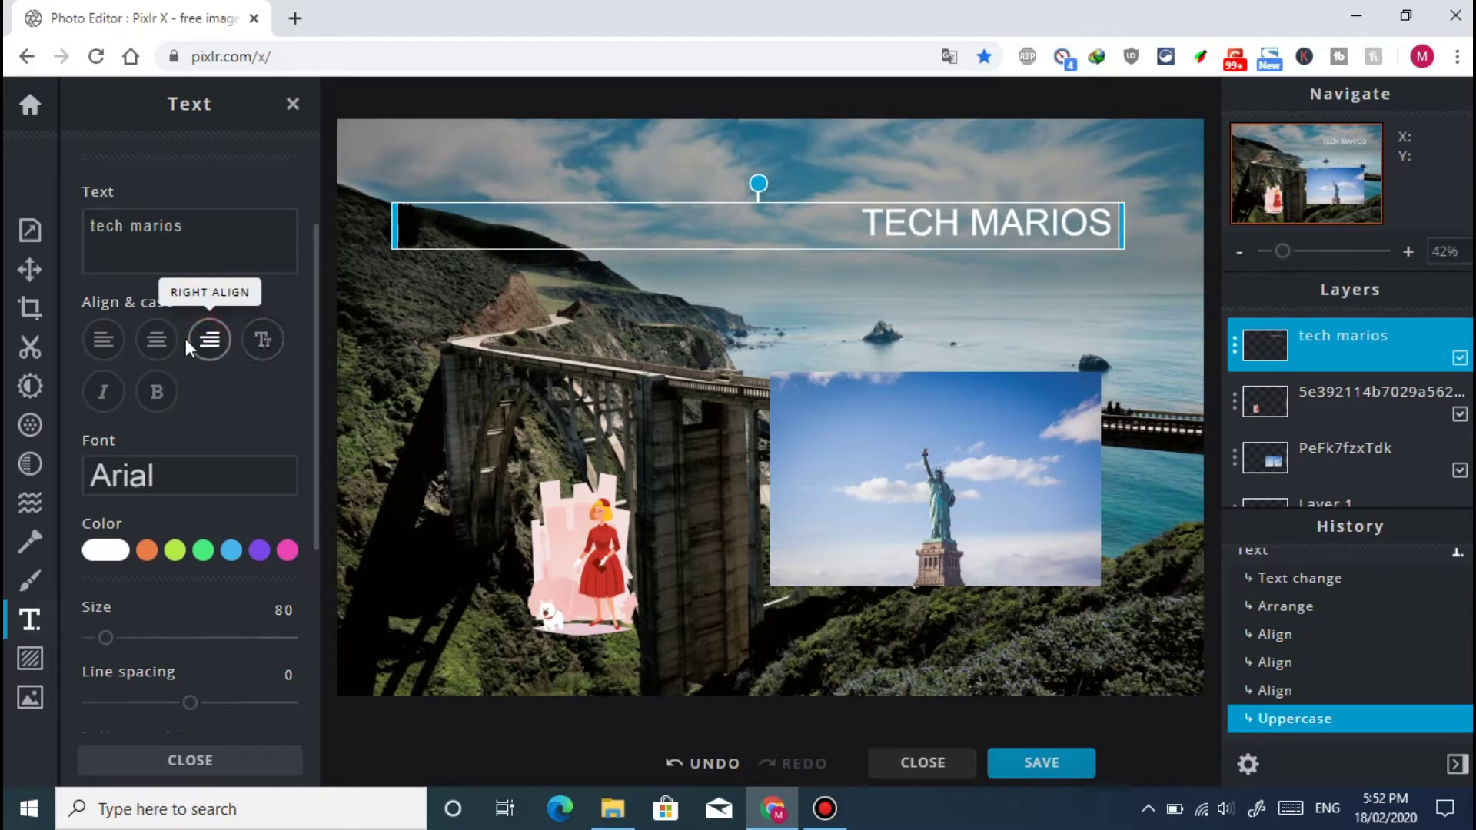
pyautogui.click(156, 344)
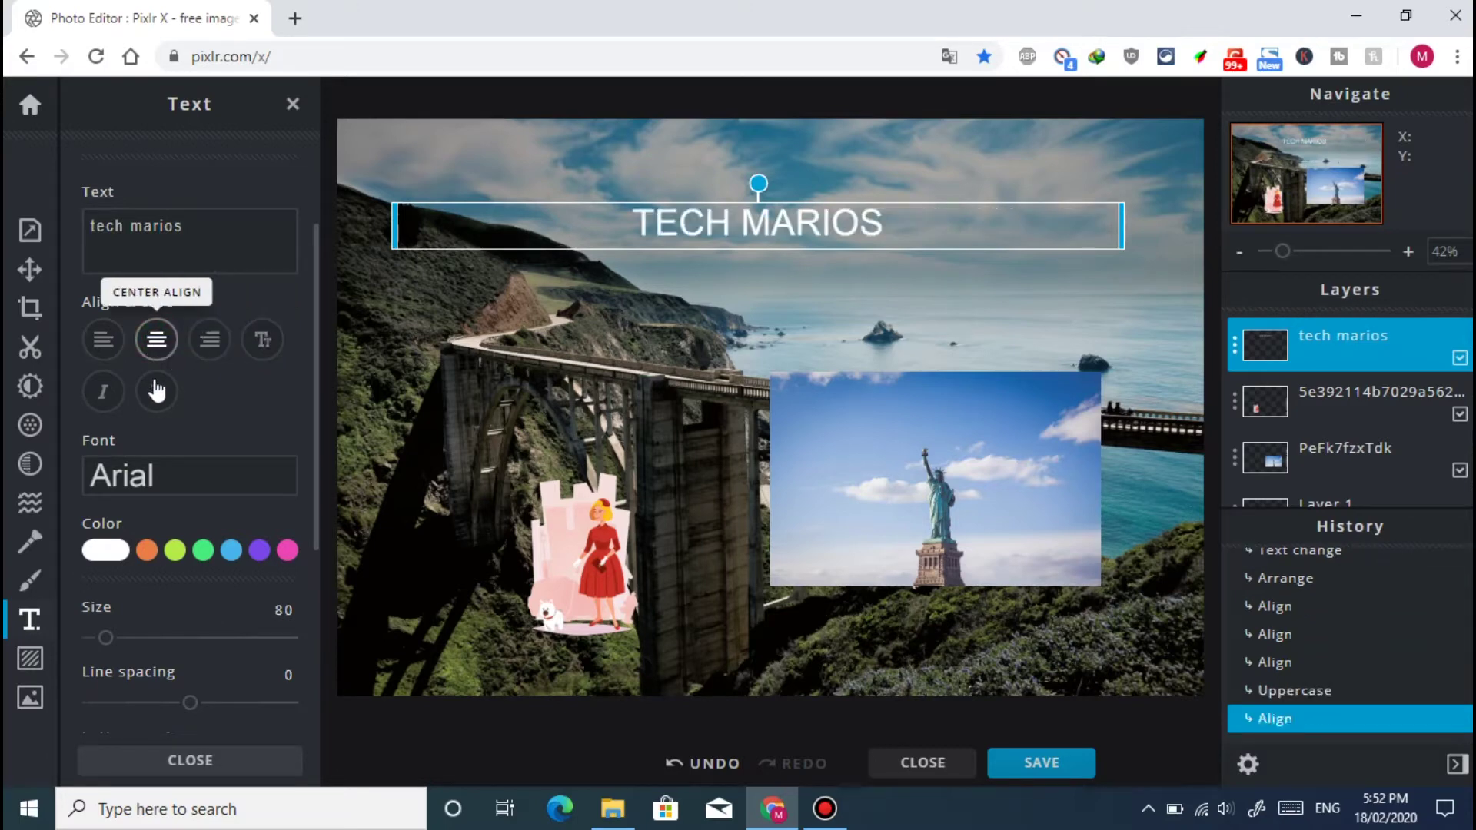
# Toggle bold on and off for the text, and set it to italic.
pyautogui.click(156, 394)
pyautogui.click(156, 393)
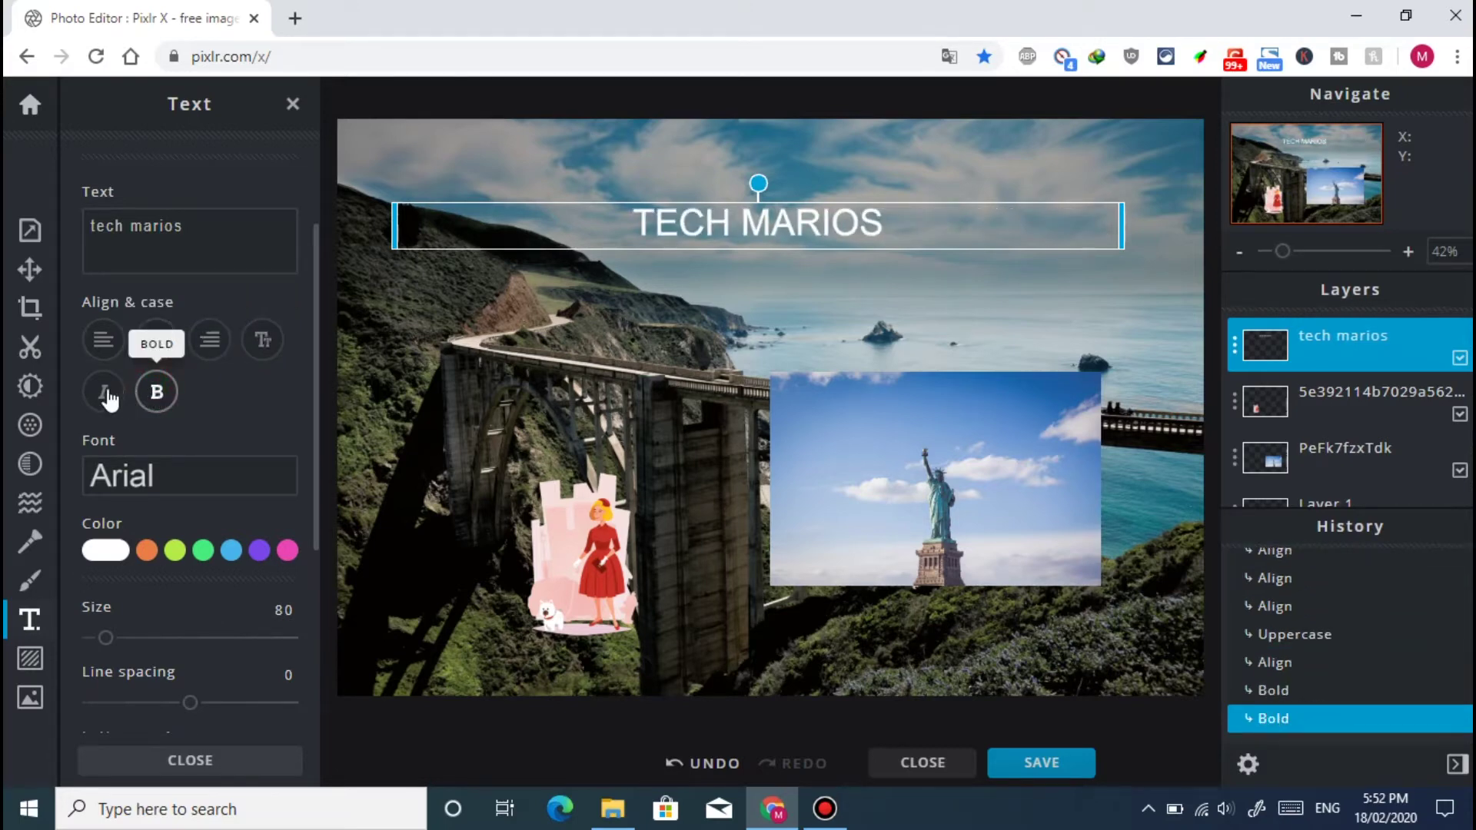
pyautogui.click(103, 392)
pyautogui.click(103, 392)
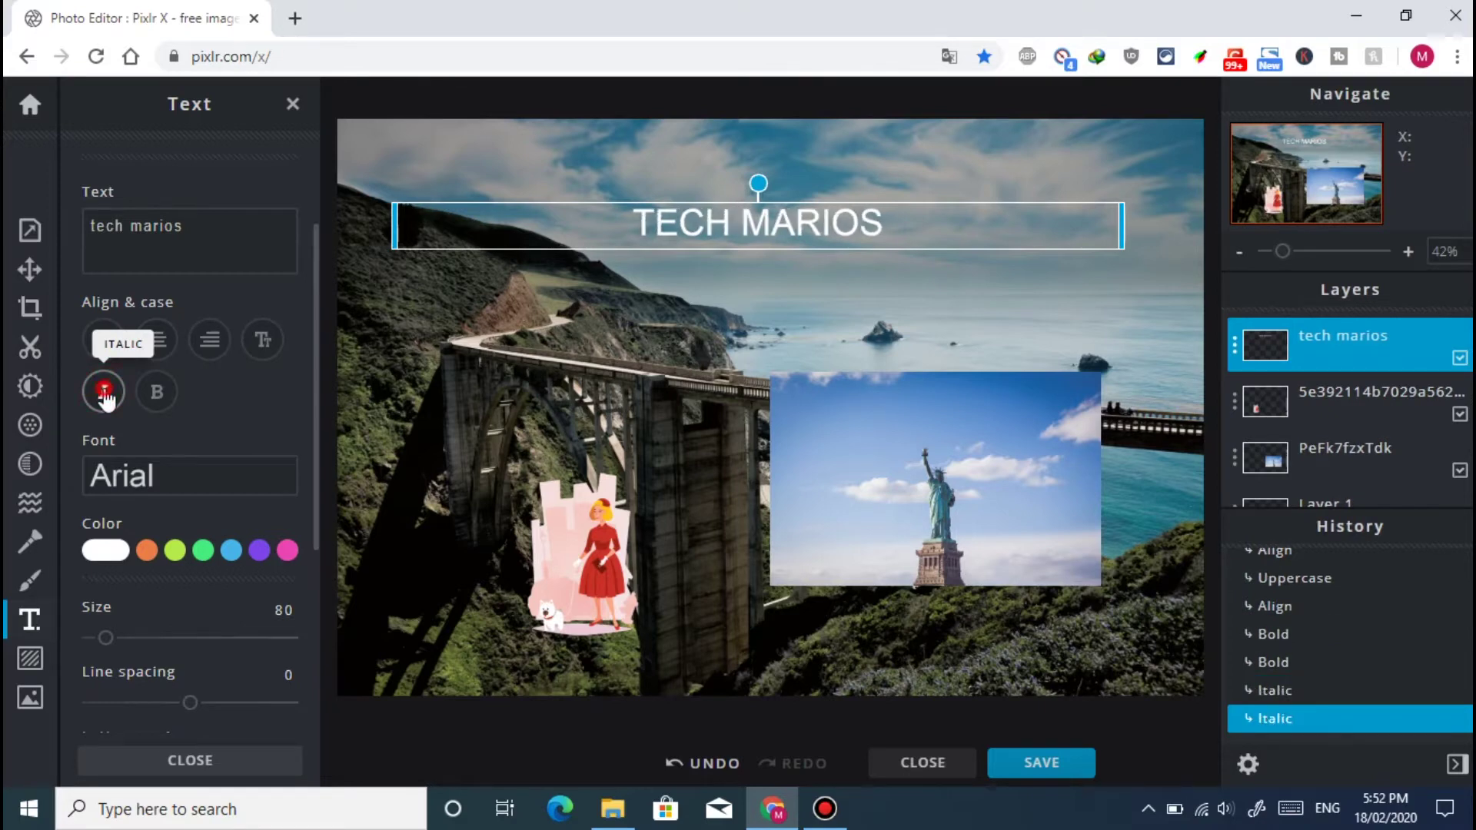
pyautogui.click(103, 392)
# Try the preset text colors from orange to pink, and shift the pink's hue to red #EB4646.
pyautogui.click(146, 551)
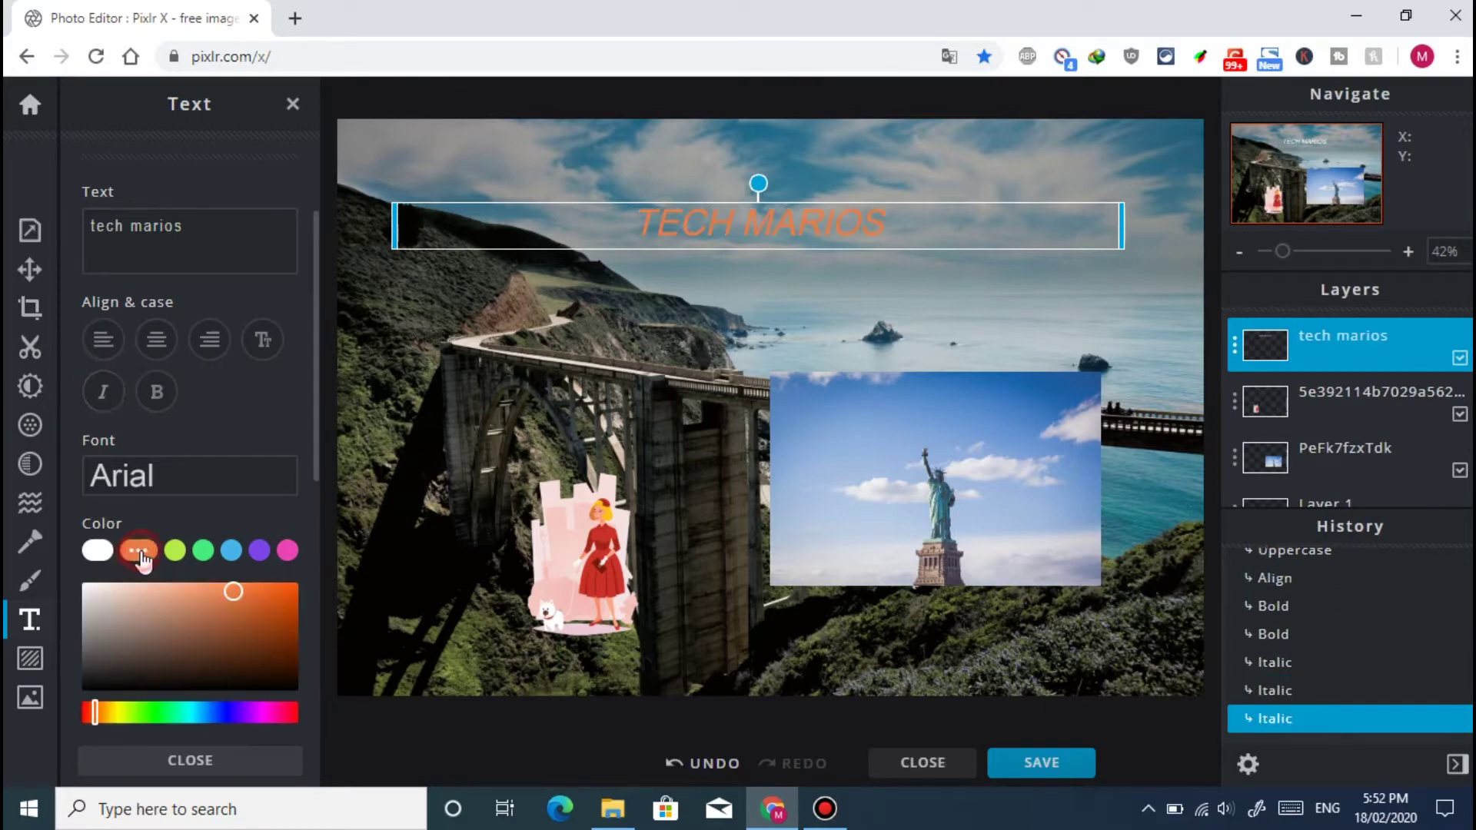
pyautogui.click(174, 552)
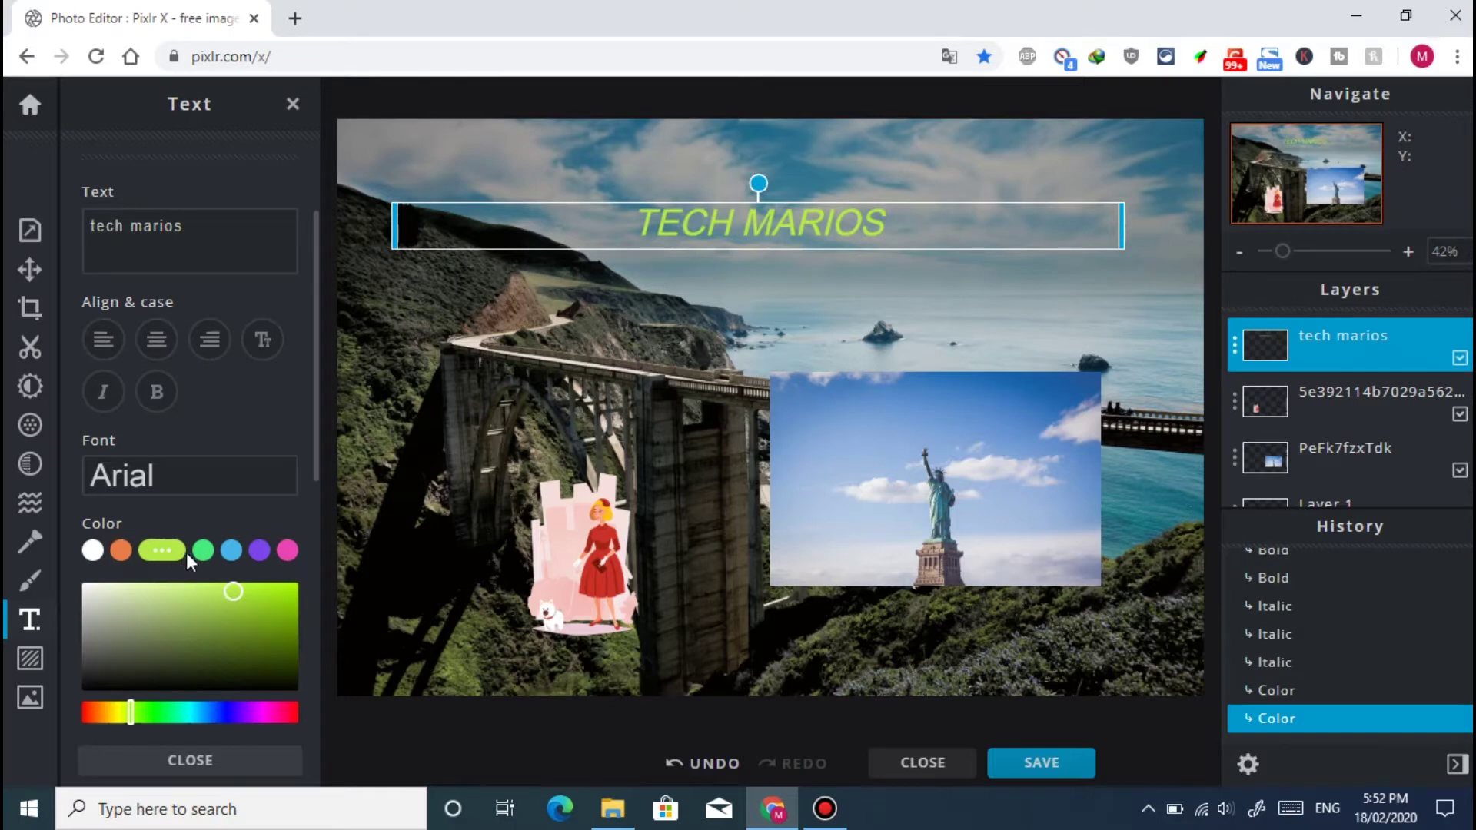
pyautogui.click(203, 551)
pyautogui.click(231, 554)
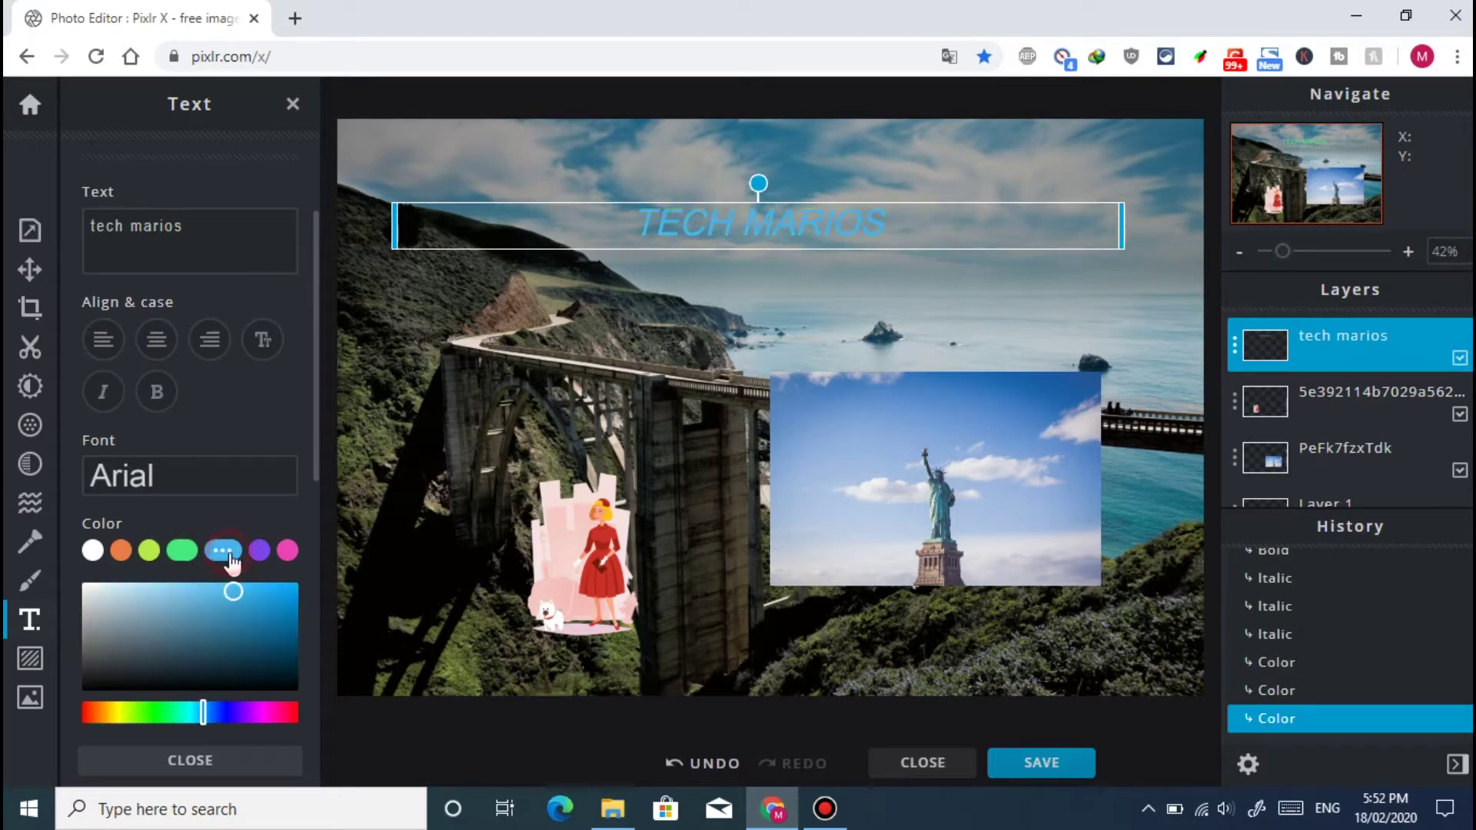
pyautogui.click(258, 552)
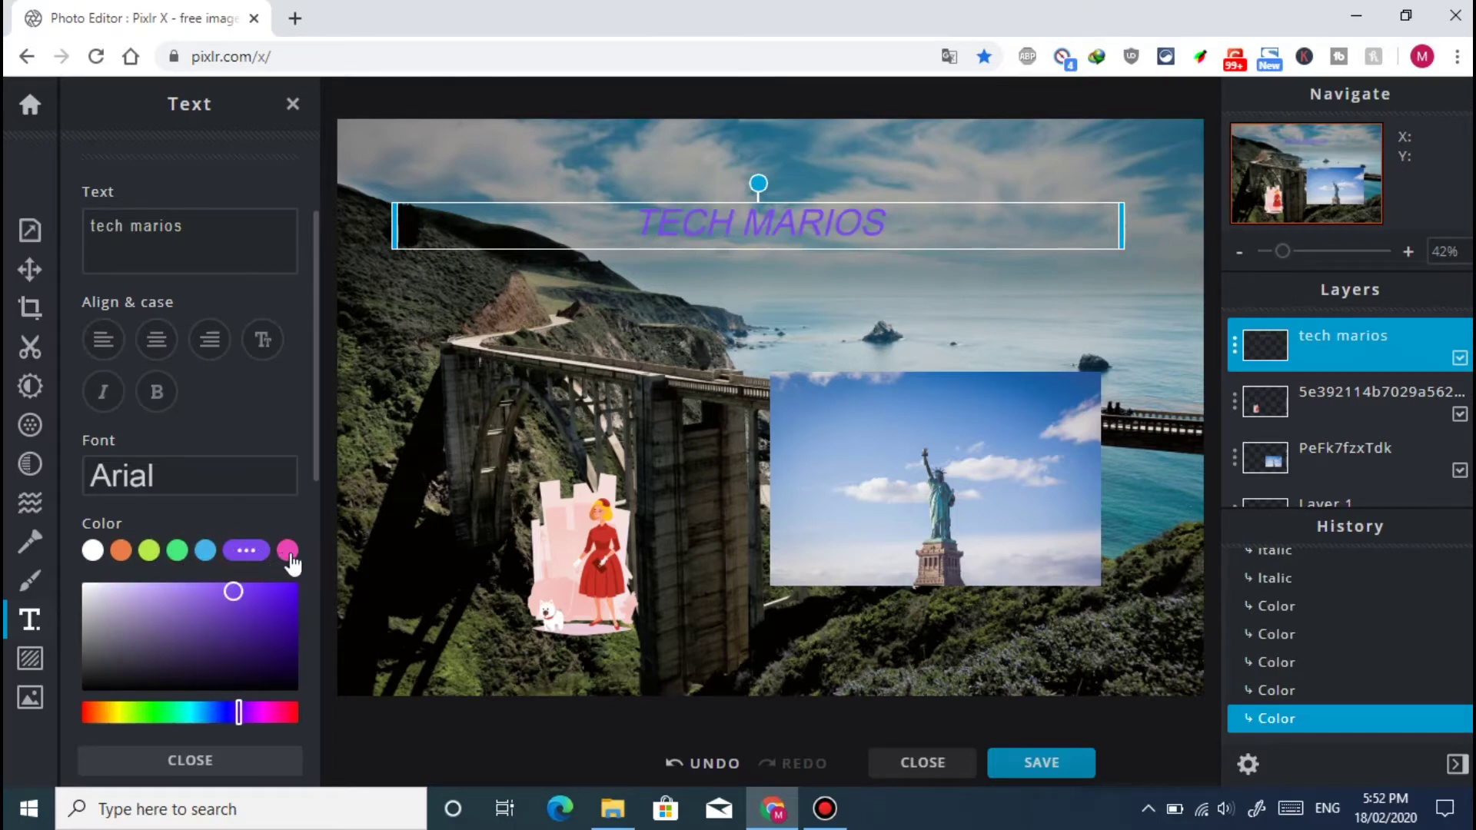
pyautogui.click(288, 551)
pyautogui.scroll(-3, 323, 484)
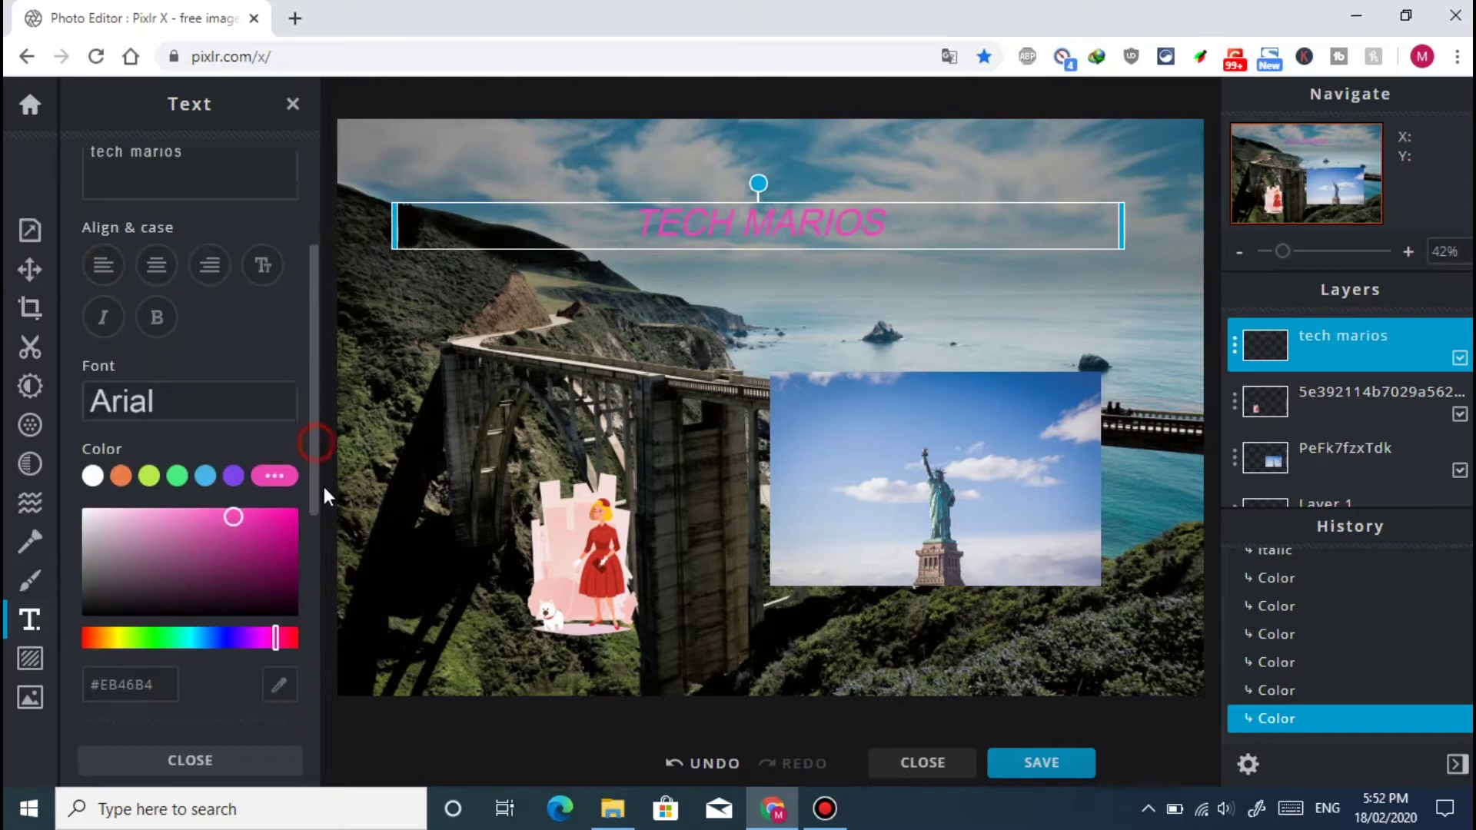
pyautogui.moveTo(254, 599); pyautogui.dragTo(71, 604)
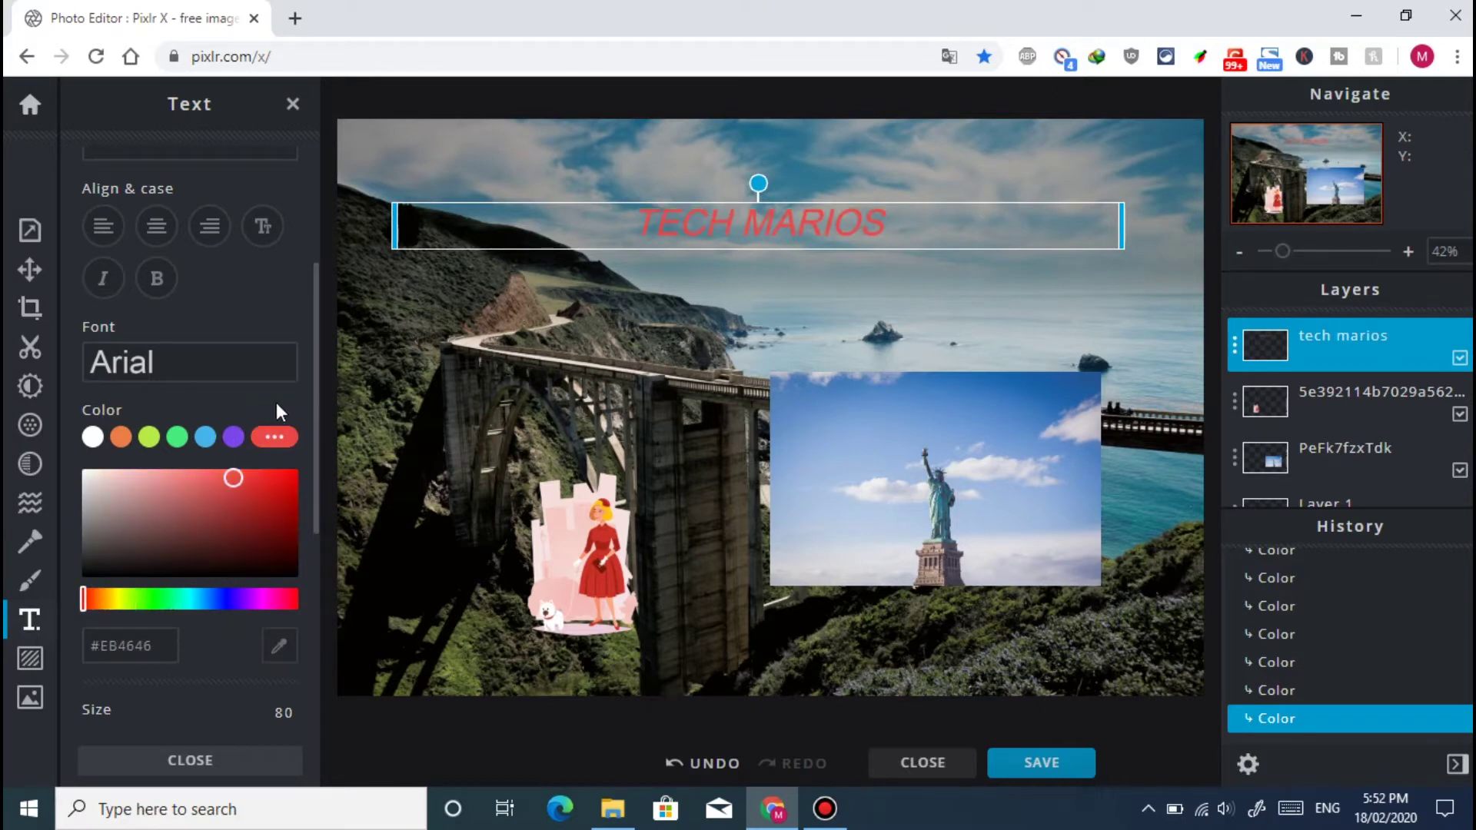
# Sample the pale pink #F5CDC8 from the woman sticker's backdrop as the text color with the eyedropper.
pyautogui.scroll(-1, 319, 421)
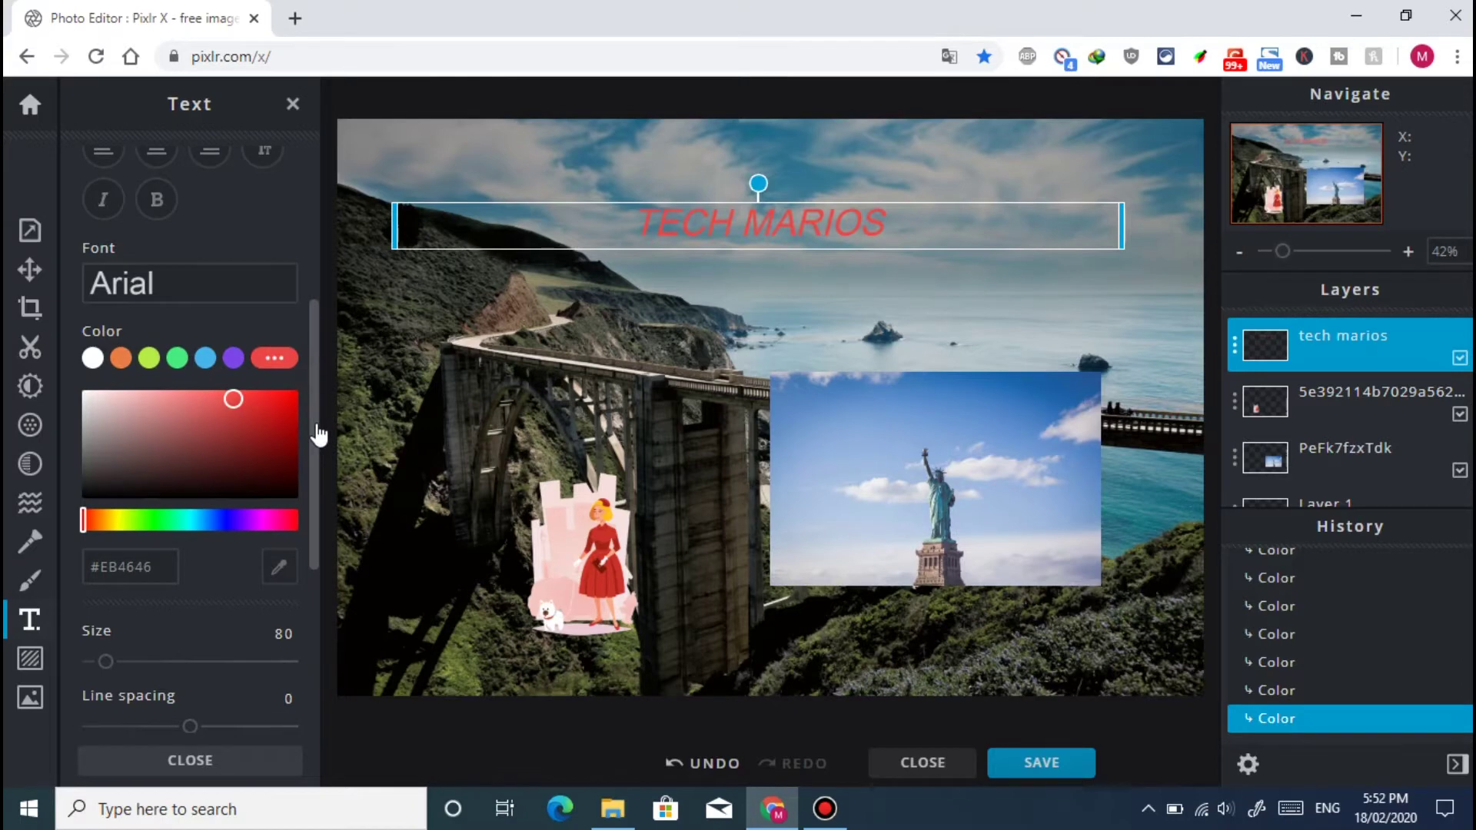
pyautogui.moveTo(317, 432); pyautogui.dragTo(320, 484)
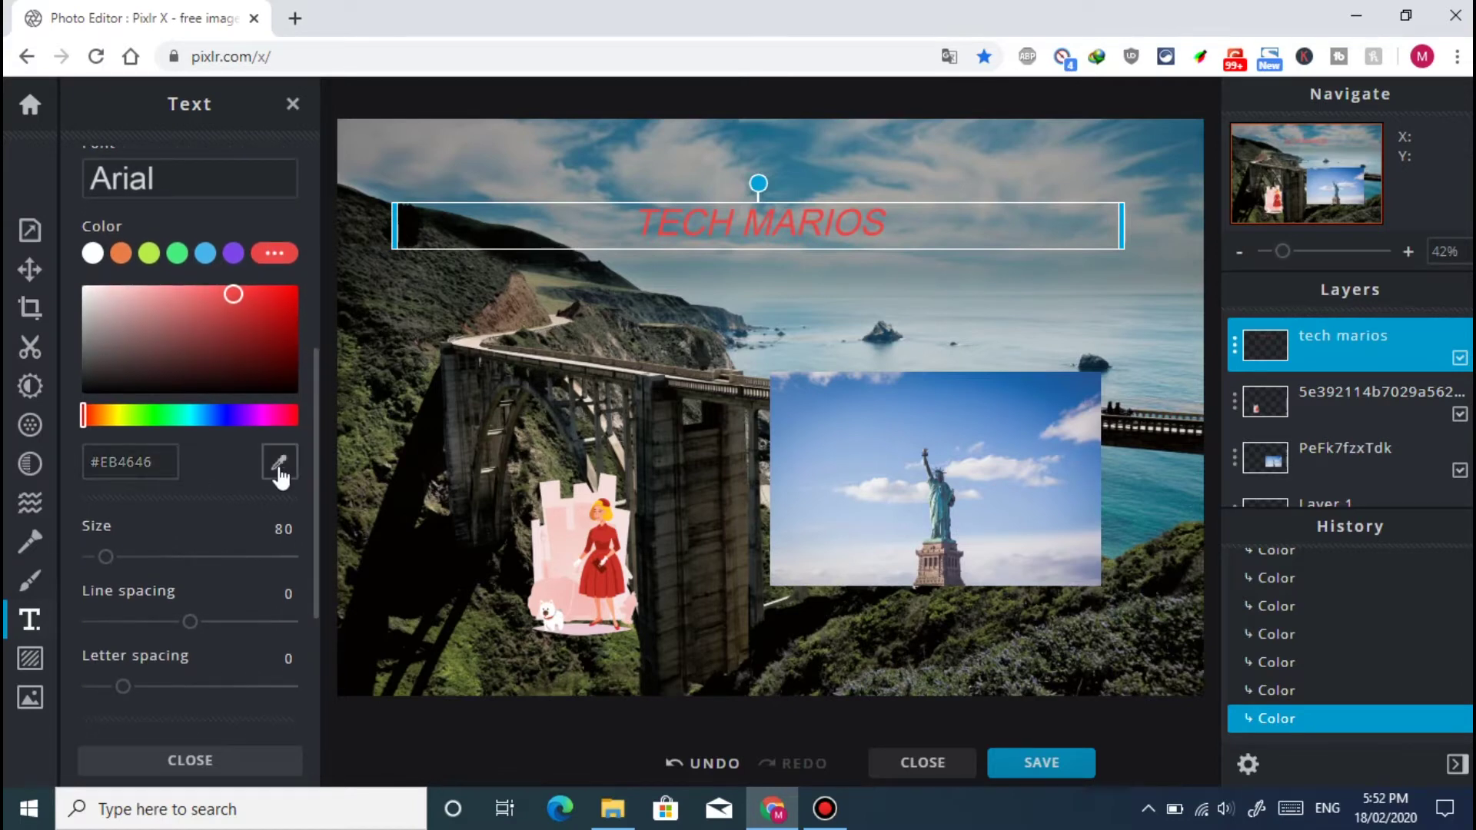
pyautogui.click(280, 463)
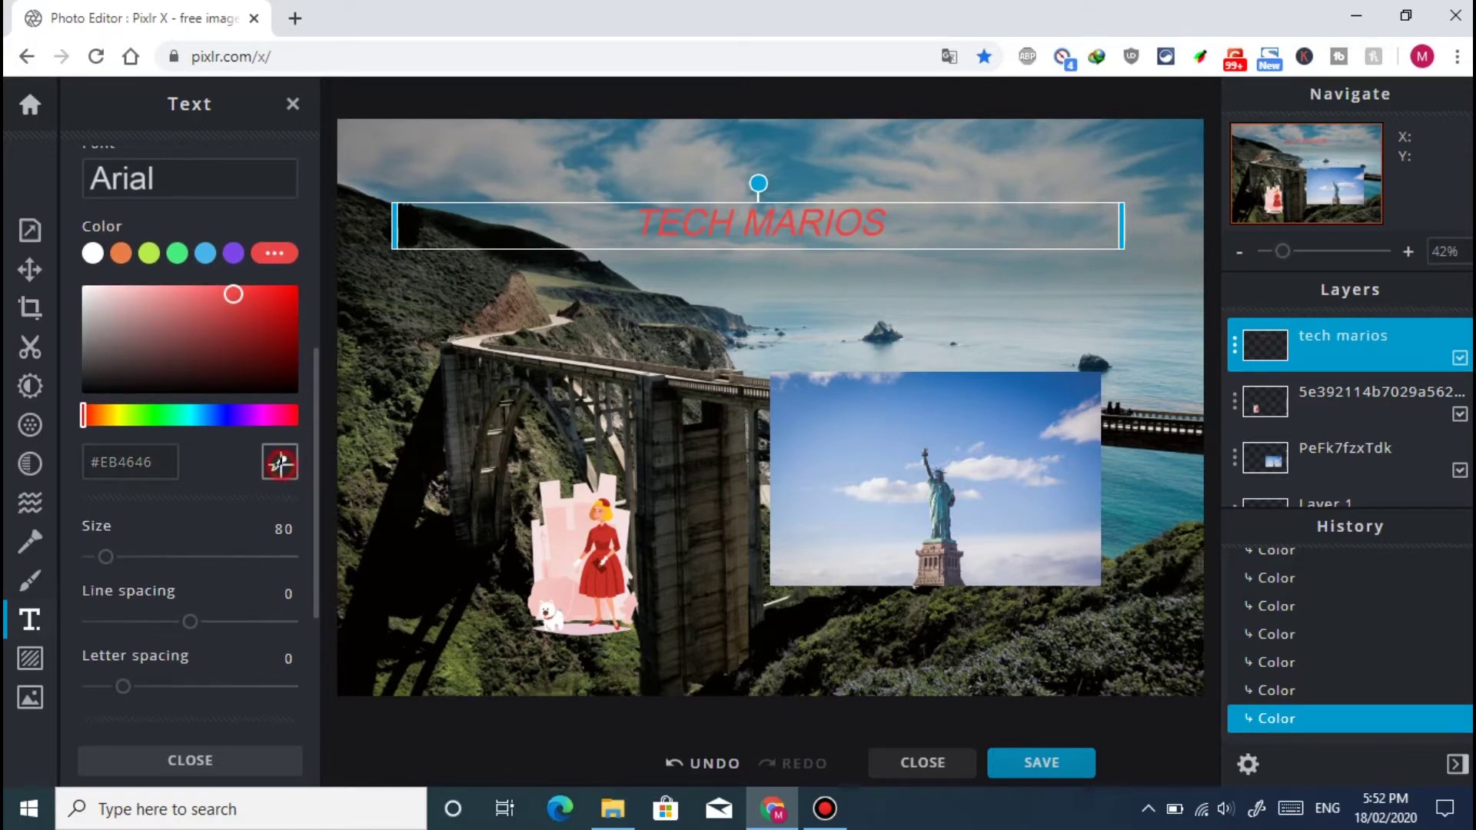
pyautogui.click(556, 543)
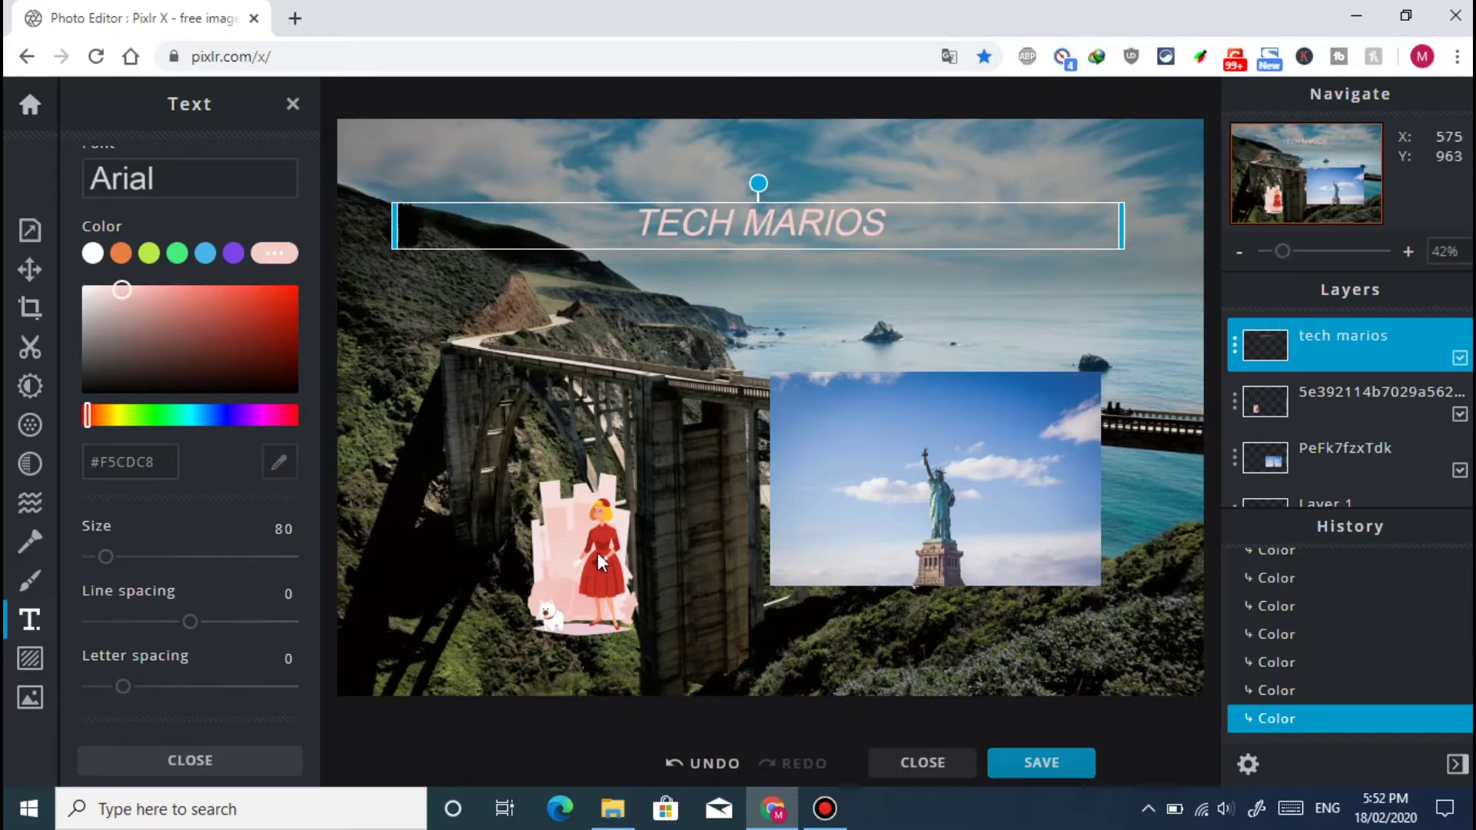
pyautogui.click(597, 552)
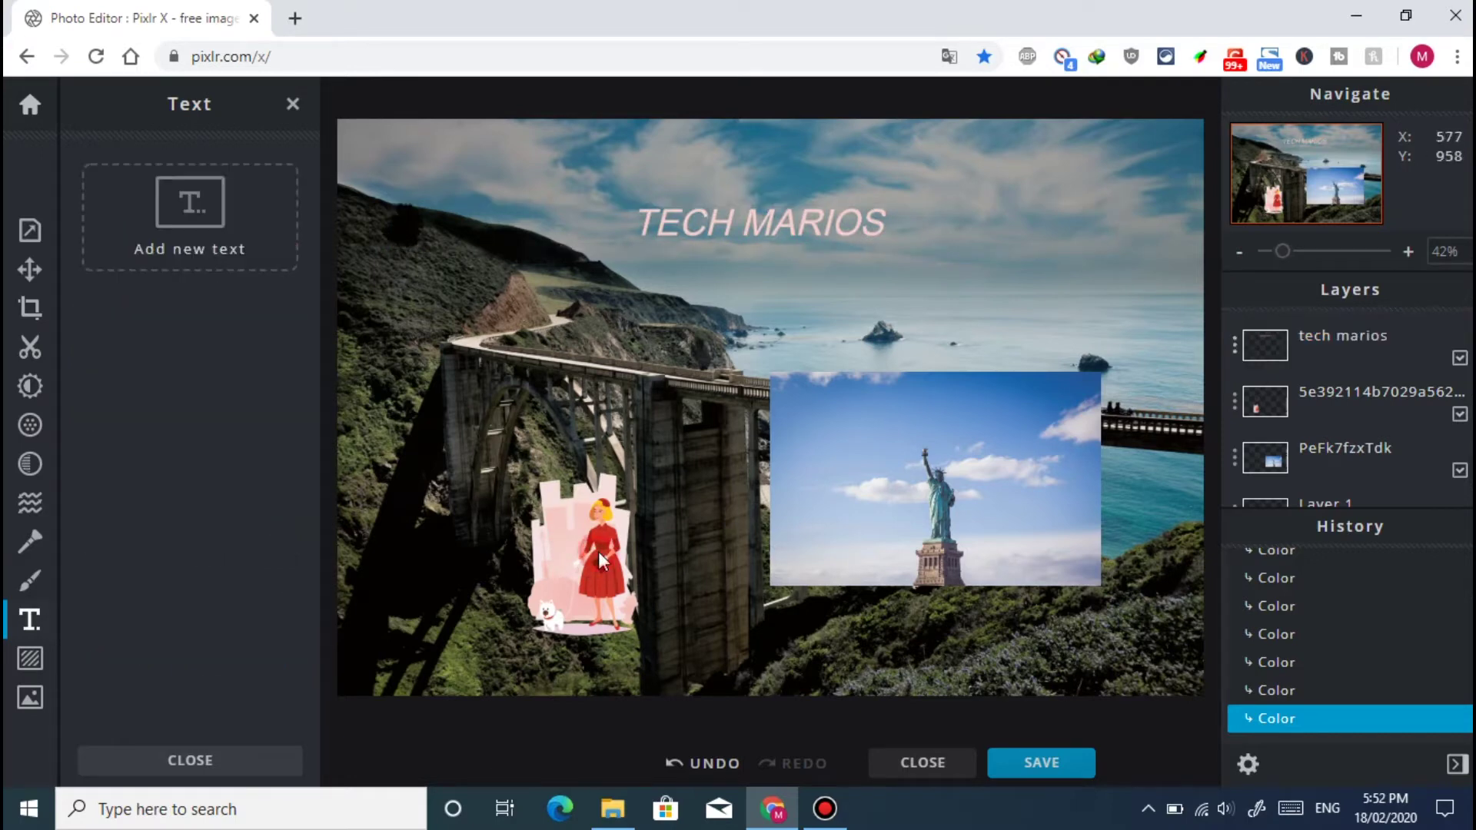
# Reselect the title text and set its size to 125, color to red #E0432F and line spacing to -88.
pyautogui.click(815, 253)
pyautogui.doubleClick(803, 271)
pyautogui.click(866, 180)
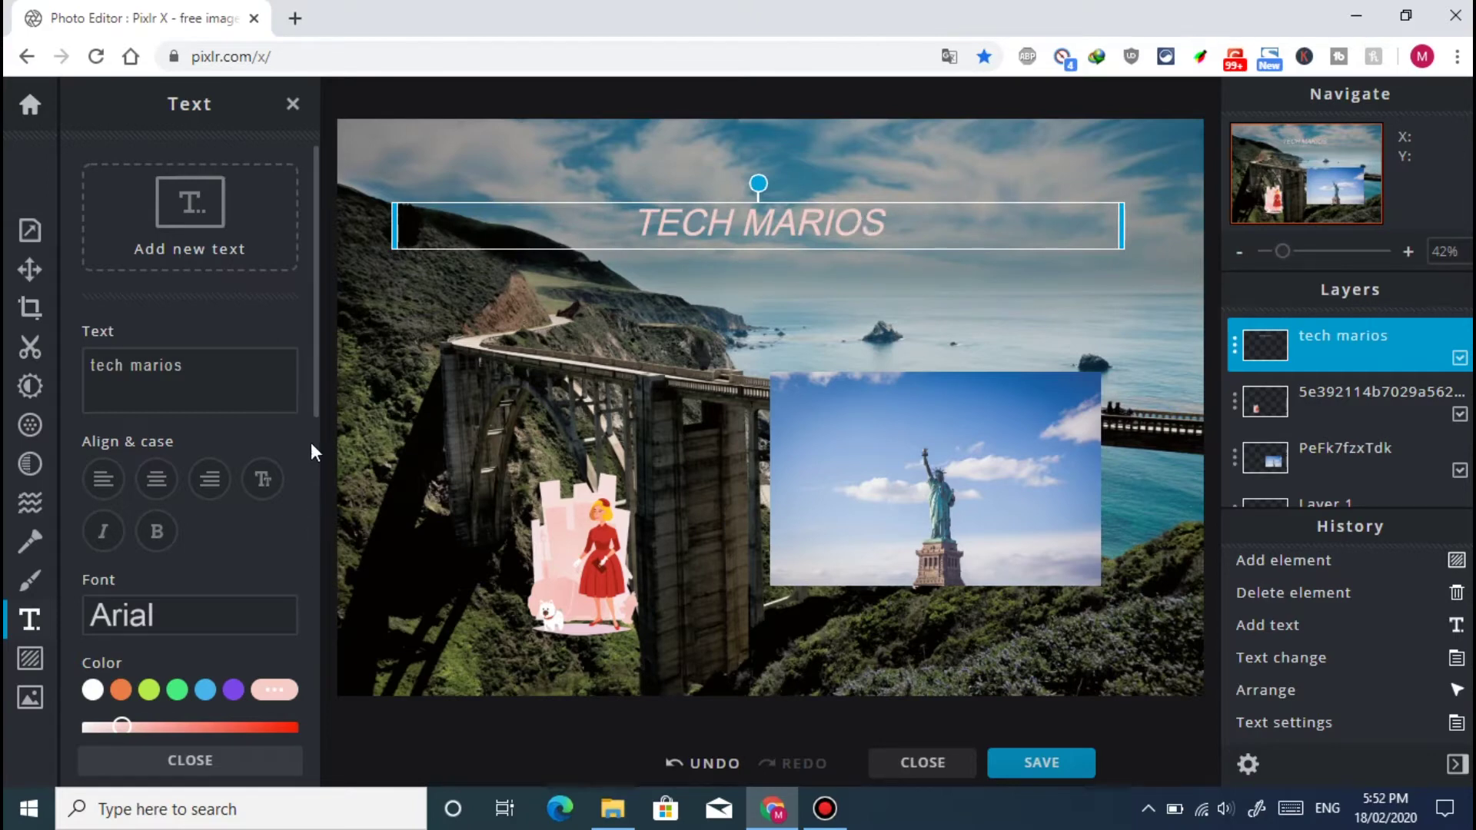
pyautogui.moveTo(315, 389); pyautogui.dragTo(315, 627)
pyautogui.moveTo(108, 478)
pyautogui.mouseDown()
pyautogui.moveTo(150, 480)
pyautogui.moveTo(115, 484)
pyautogui.mouseUp()
pyautogui.click(253, 221)
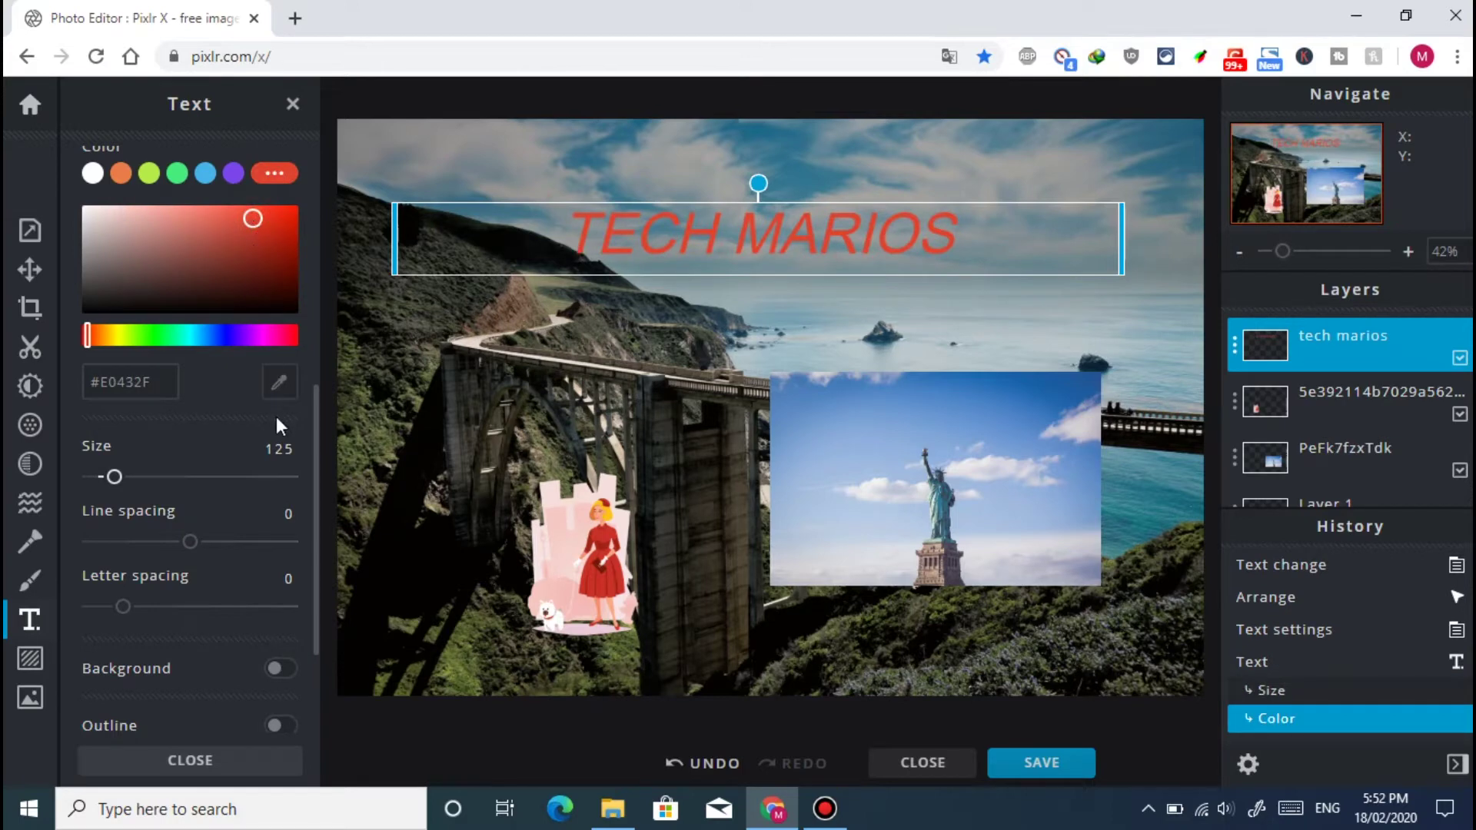
pyautogui.moveTo(190, 543); pyautogui.dragTo(103, 545)
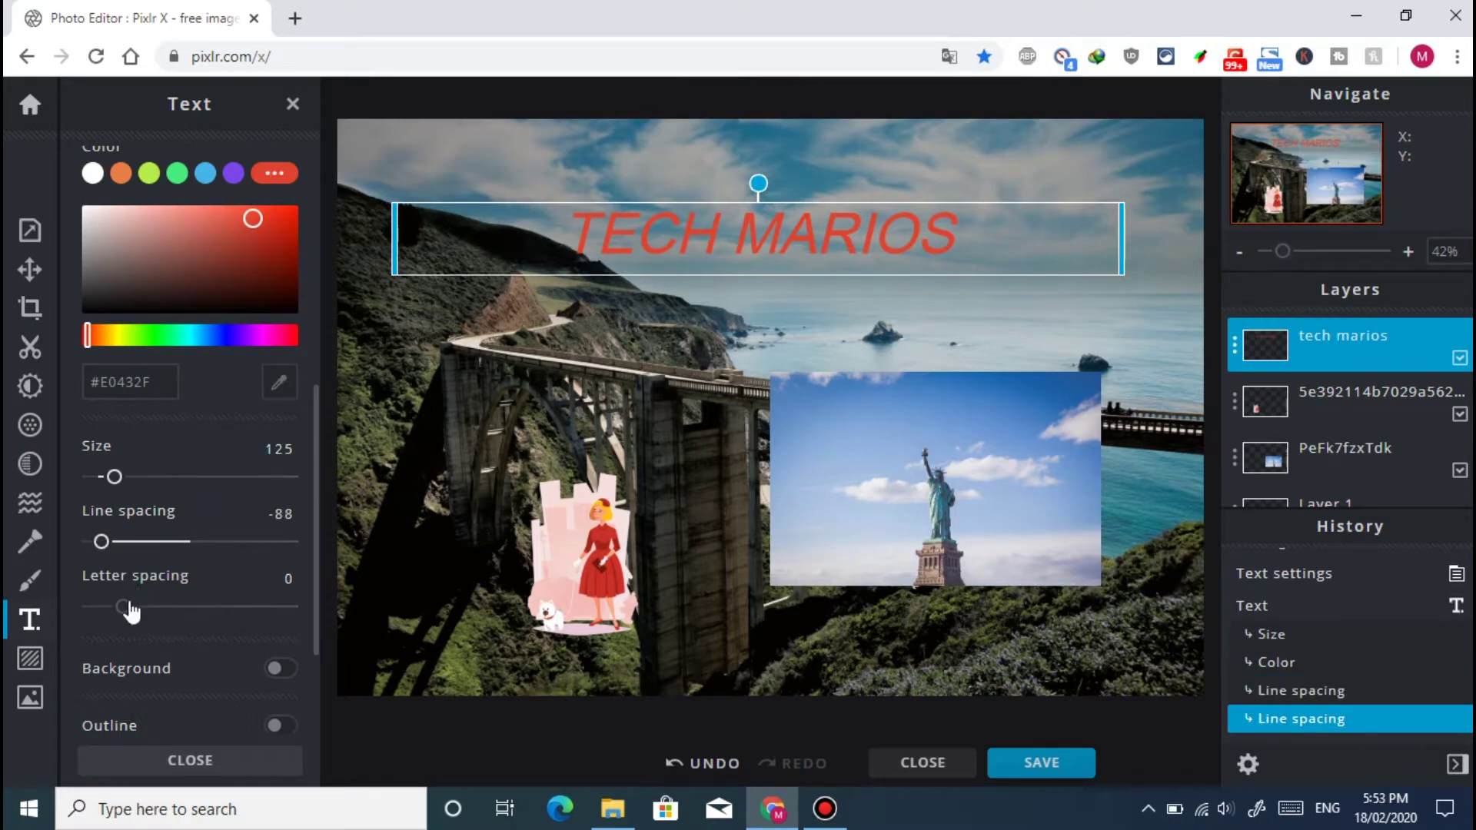
# Set the title text's letter spacing to 63, and toggle its background on and off.
pyautogui.moveTo(123, 608); pyautogui.dragTo(230, 608)
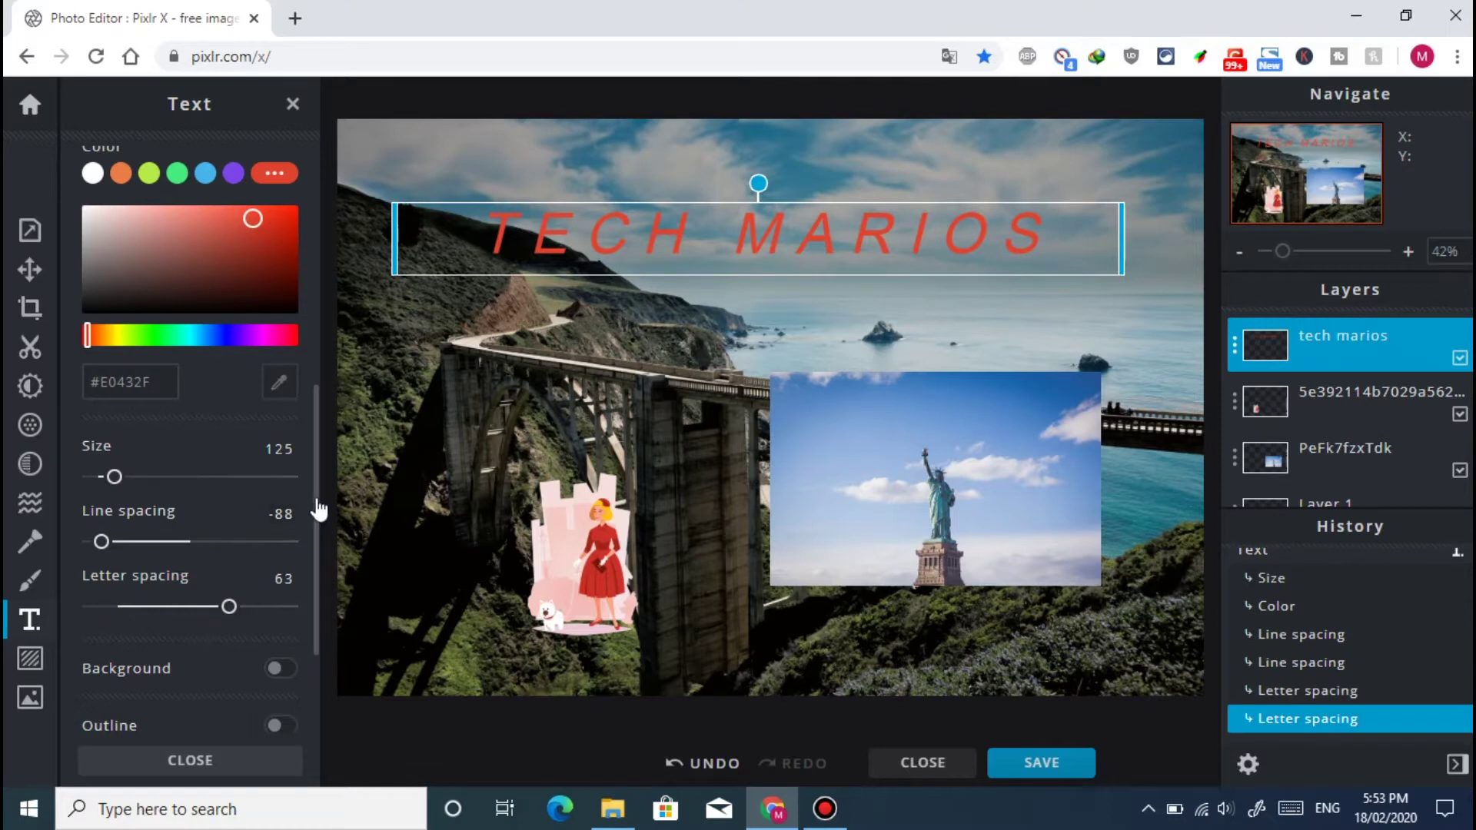
pyautogui.scroll(-2, 316, 553)
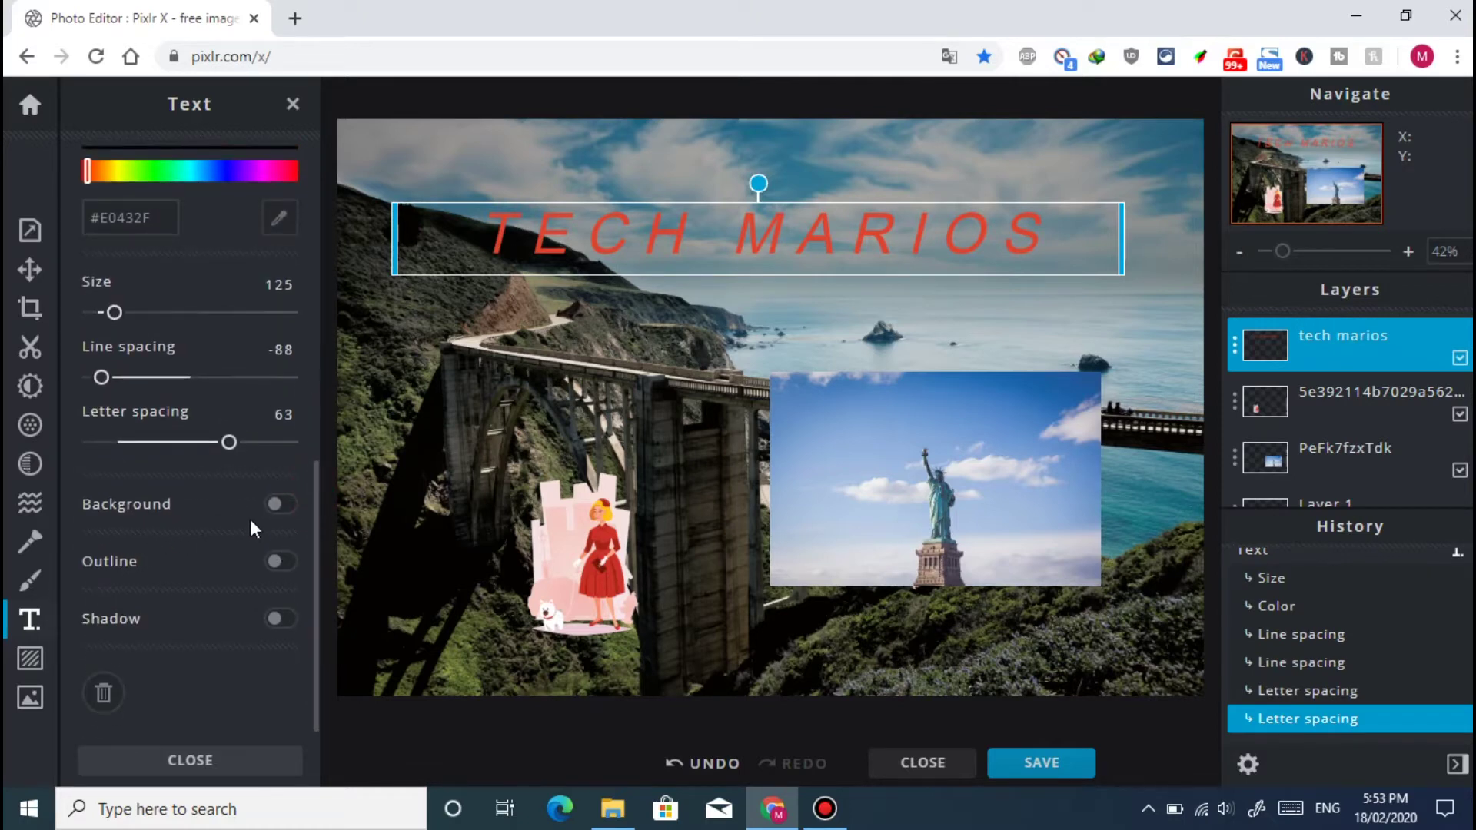
pyautogui.click(278, 505)
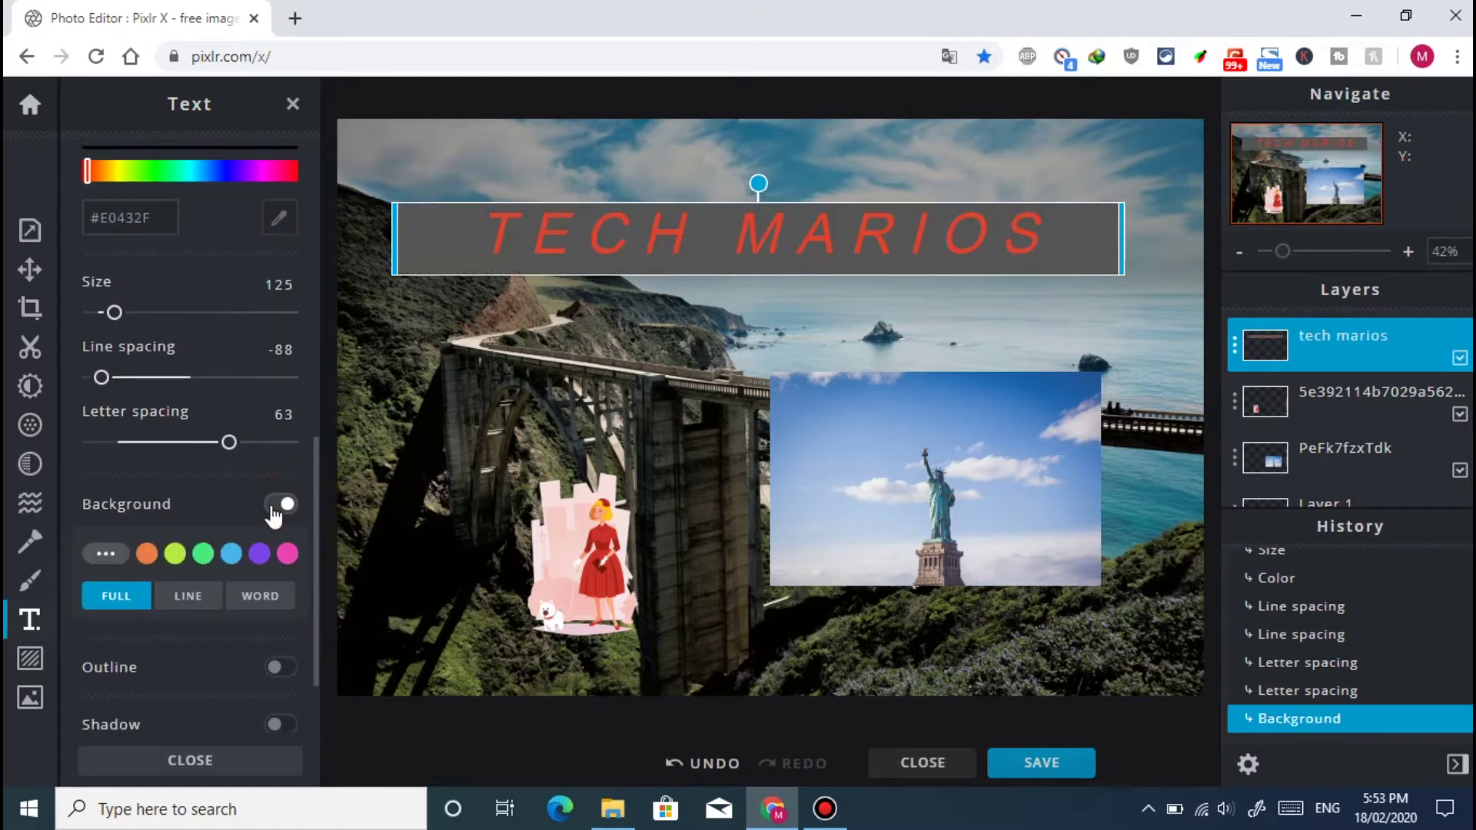
pyautogui.click(276, 508)
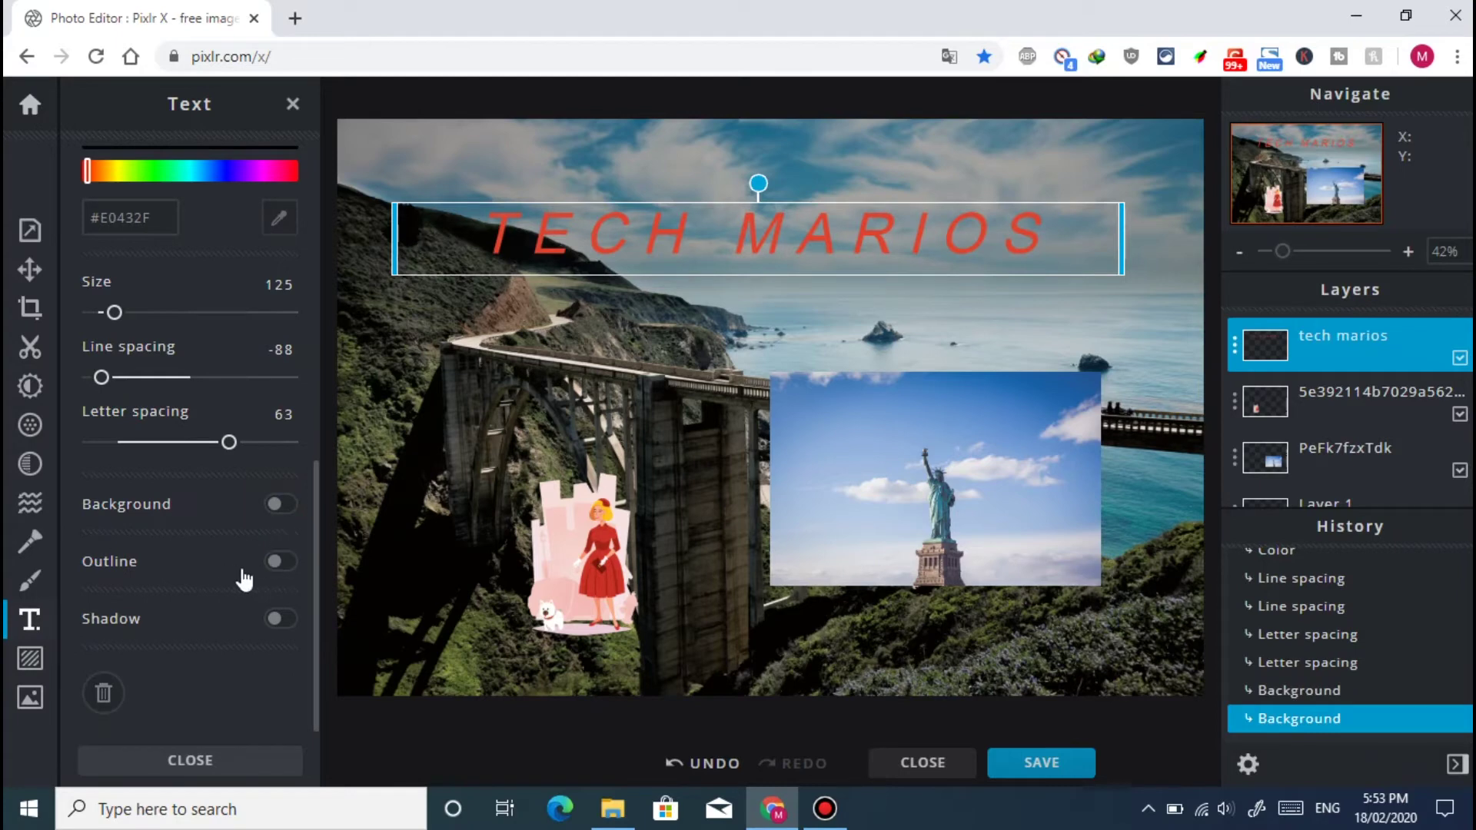
# Outline the title text at size 6, try blue, pink and gray, and set the outline color to white #FFFFFF.
pyautogui.click(279, 562)
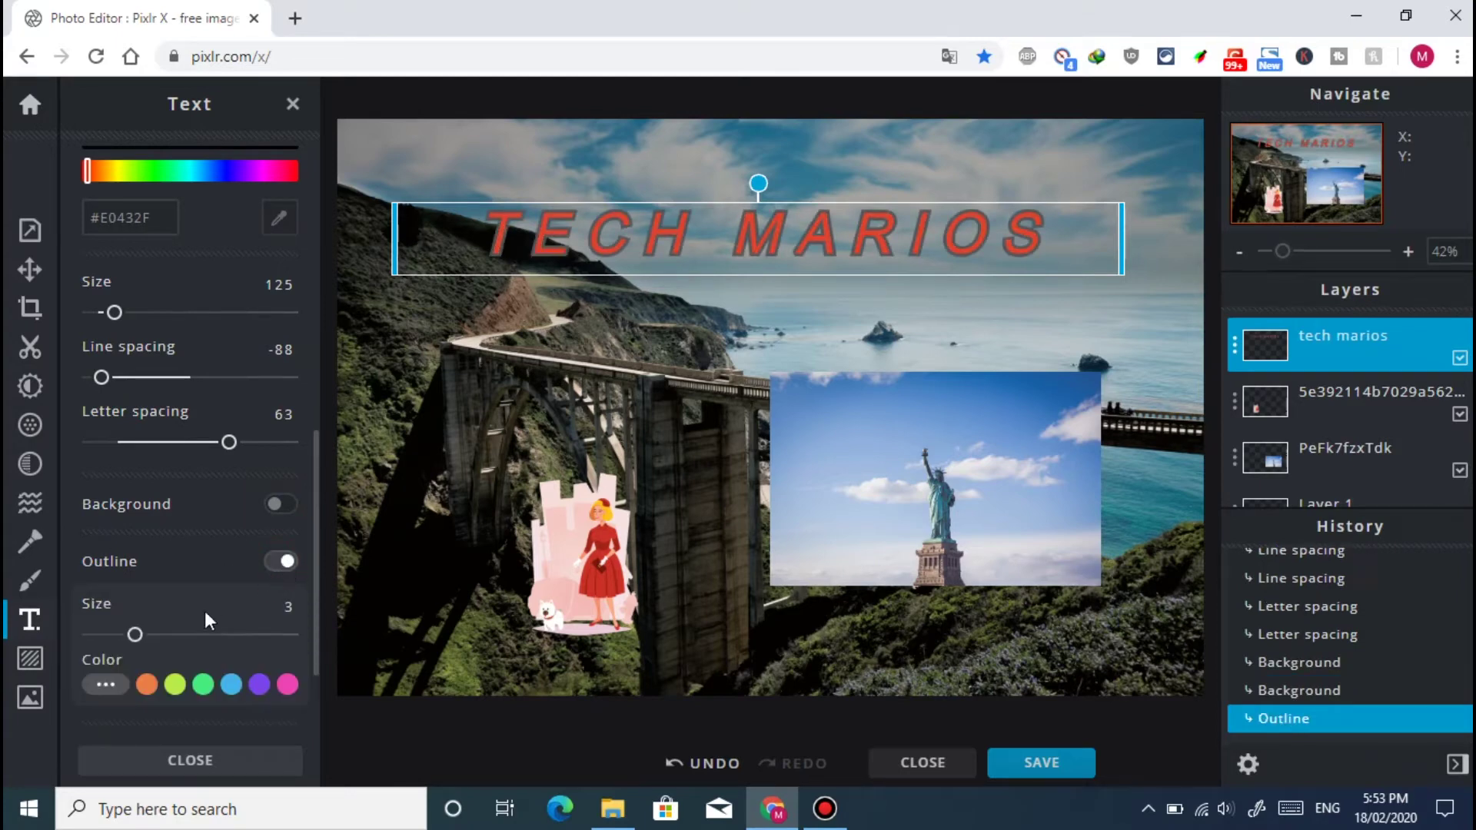
pyautogui.moveTo(143, 636); pyautogui.dragTo(206, 650)
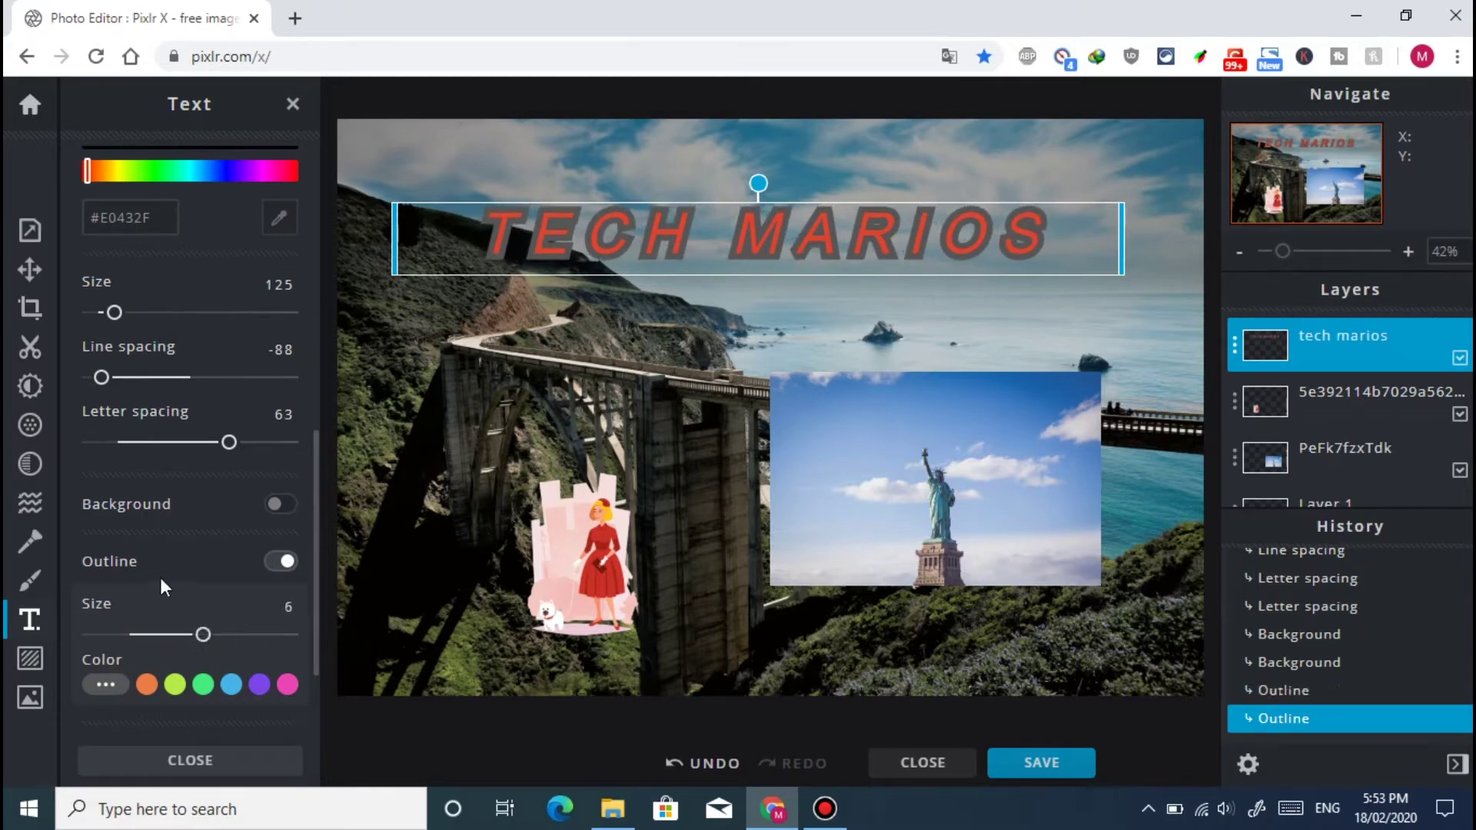
pyautogui.click(259, 685)
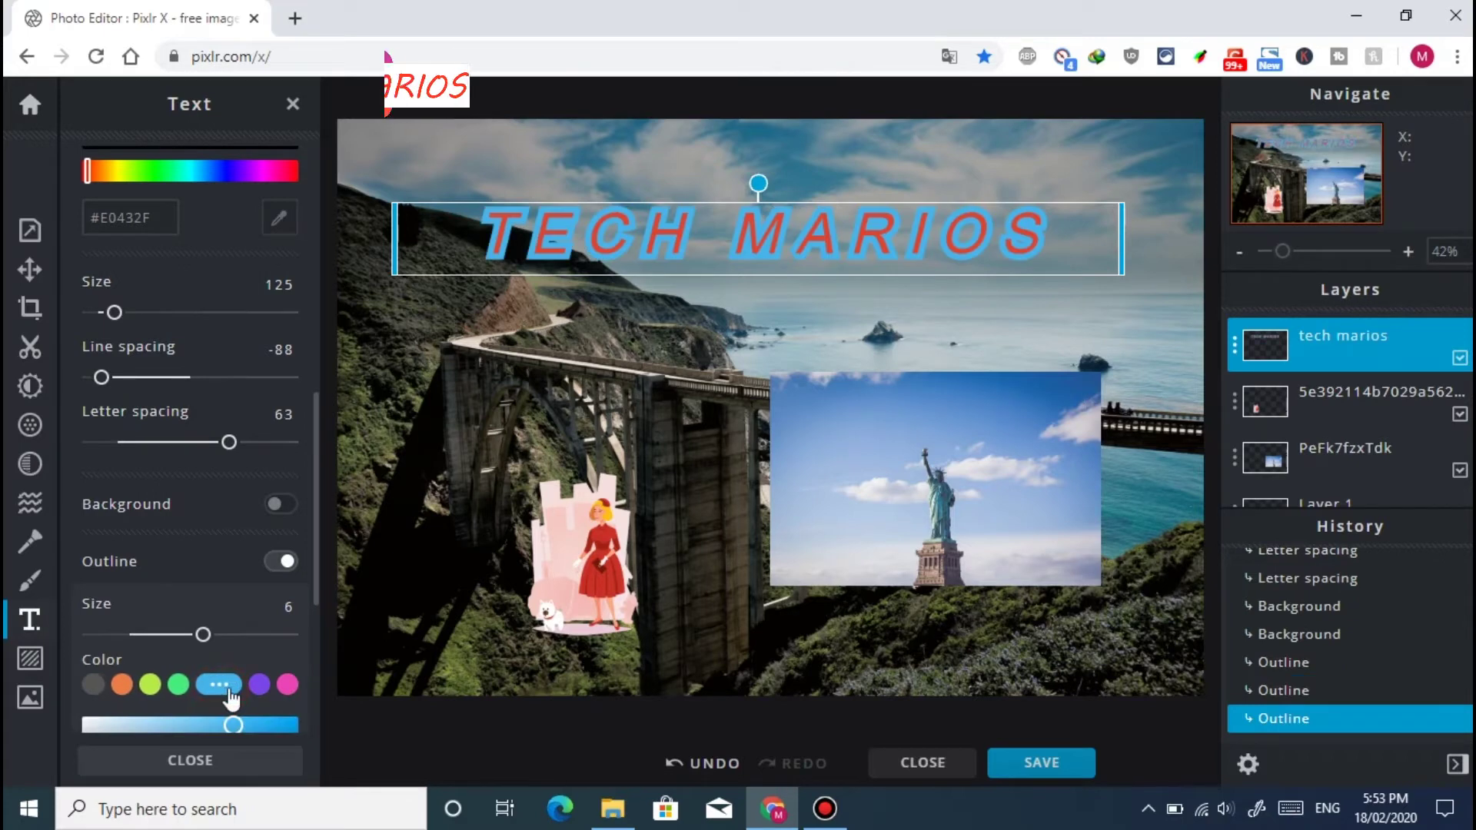
pyautogui.click(288, 687)
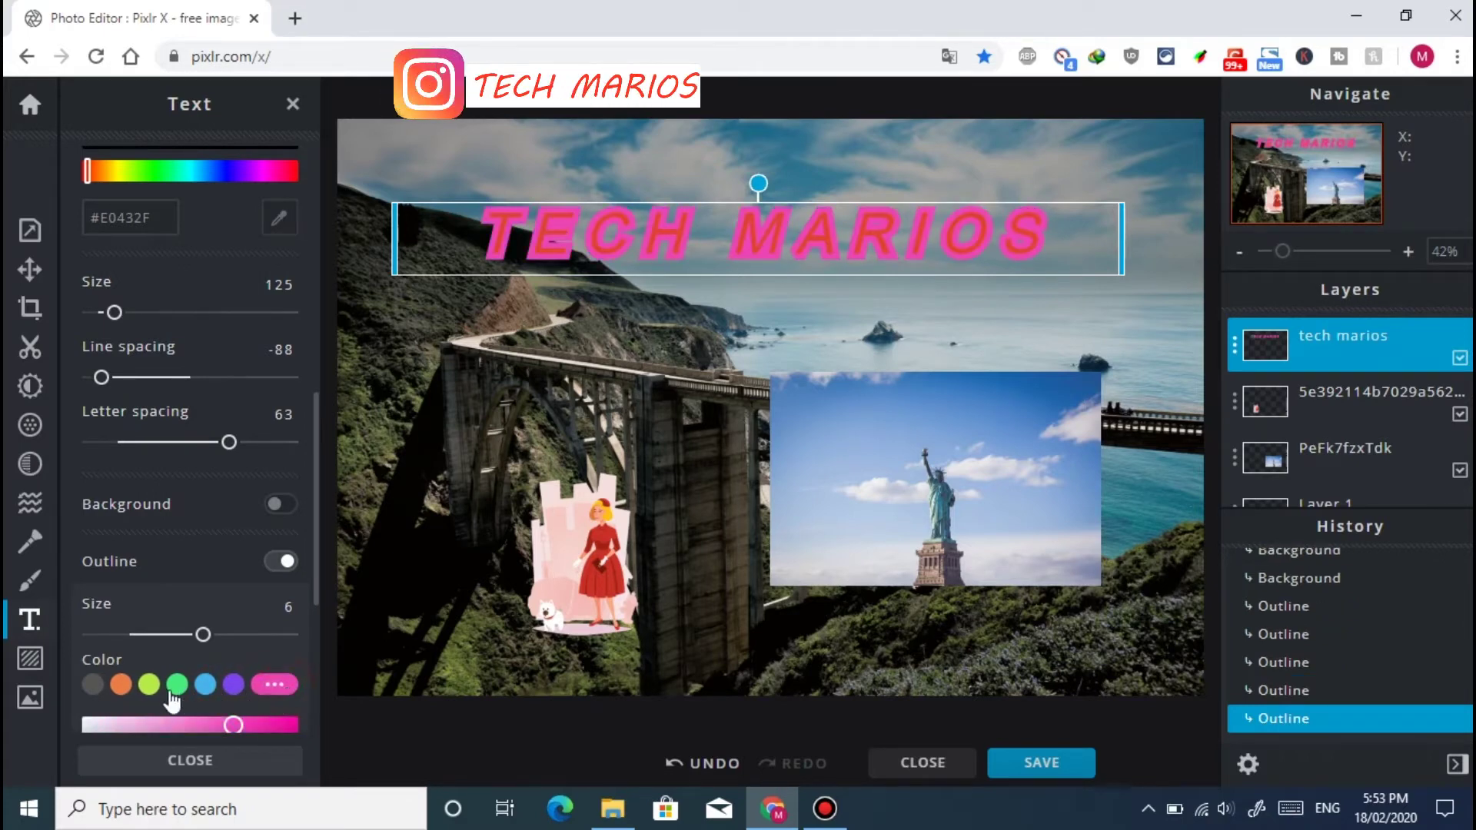
pyautogui.click(91, 686)
pyautogui.moveTo(317, 552); pyautogui.dragTo(320, 665)
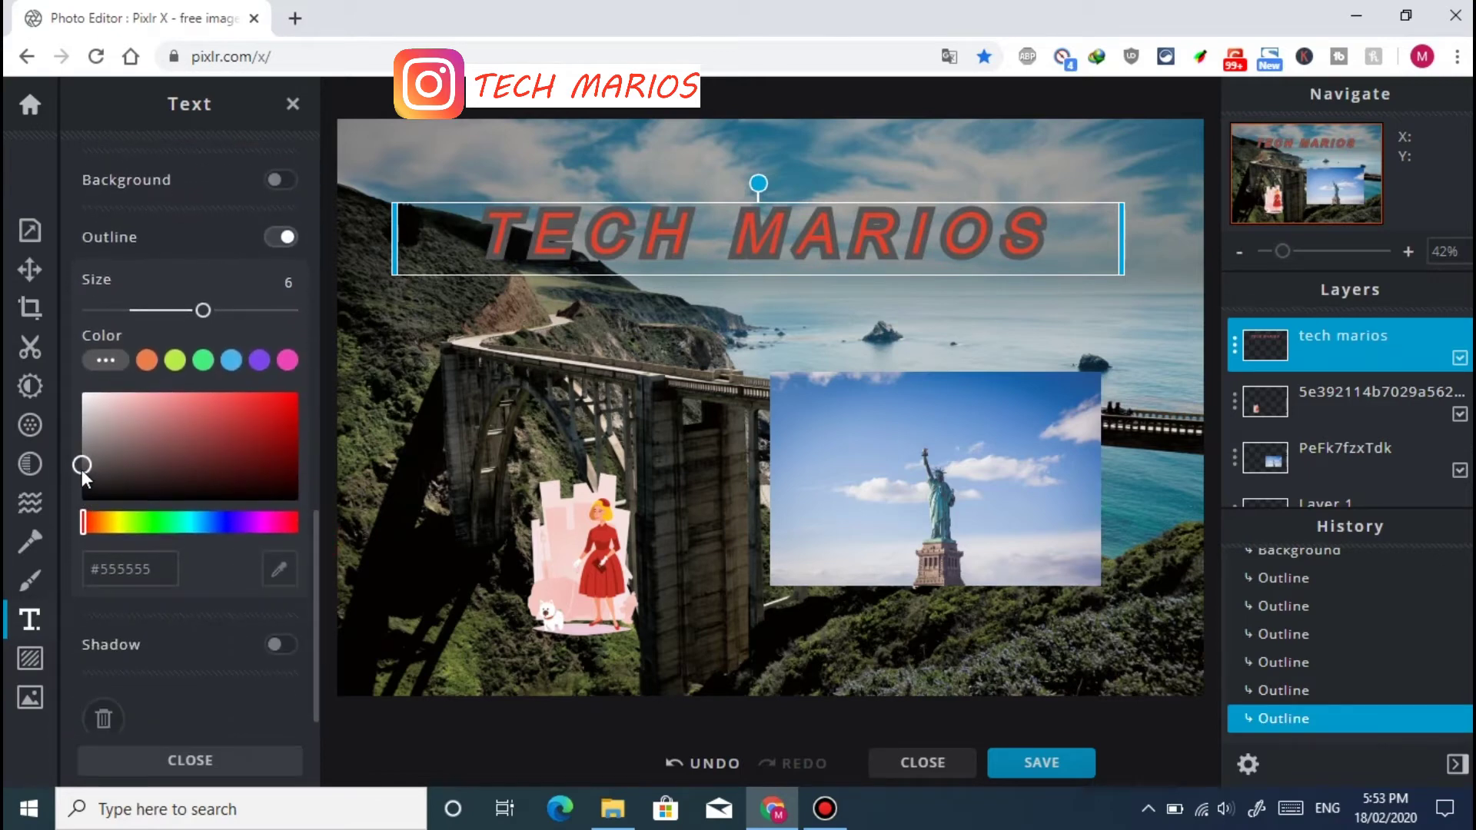
pyautogui.moveTo(100, 436); pyautogui.dragTo(63, 396)
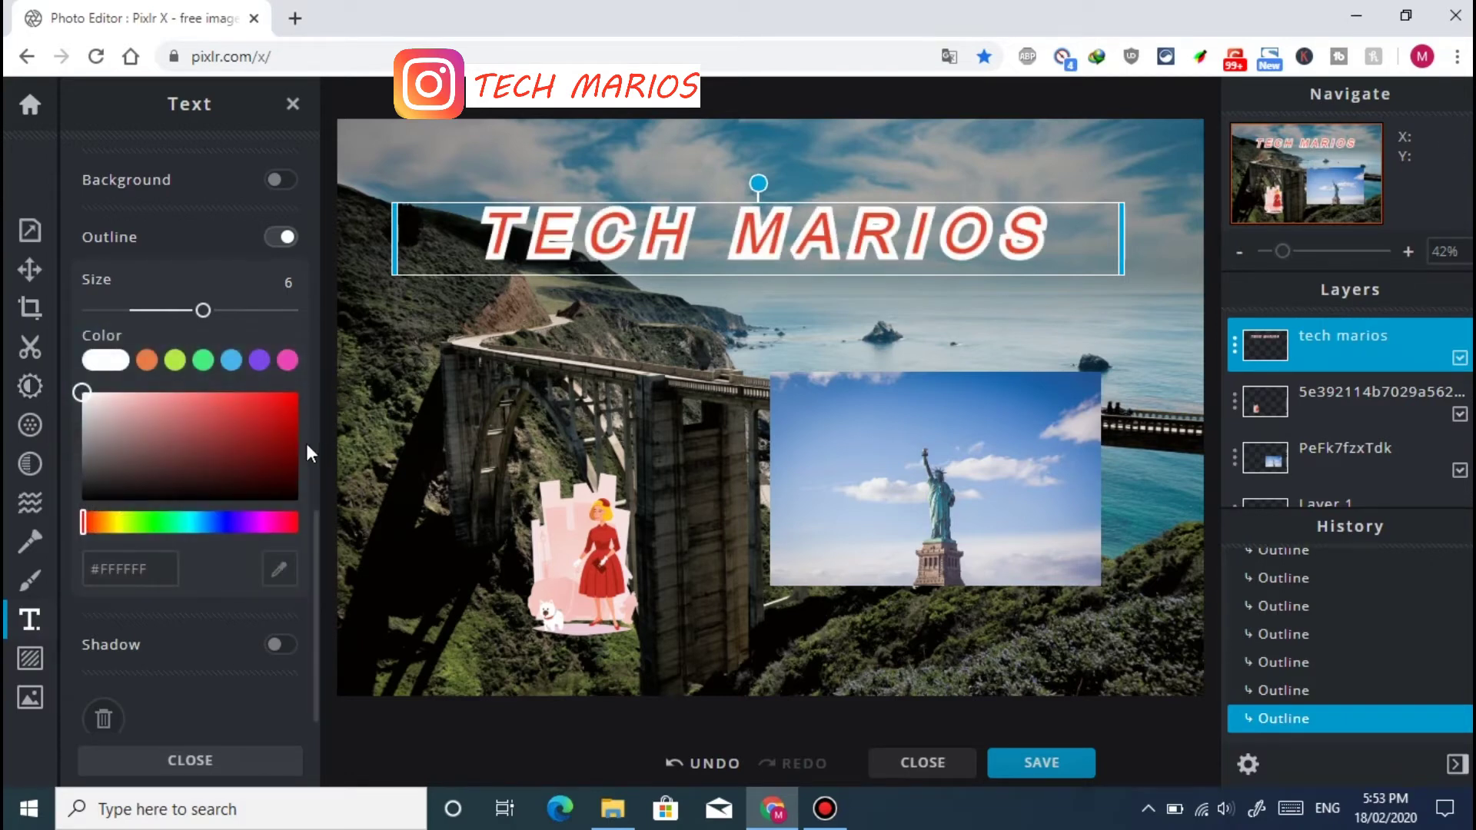
# Enable the title text's shadow with blur 68 and vertical position 81.
pyautogui.scroll(-1, 321, 533)
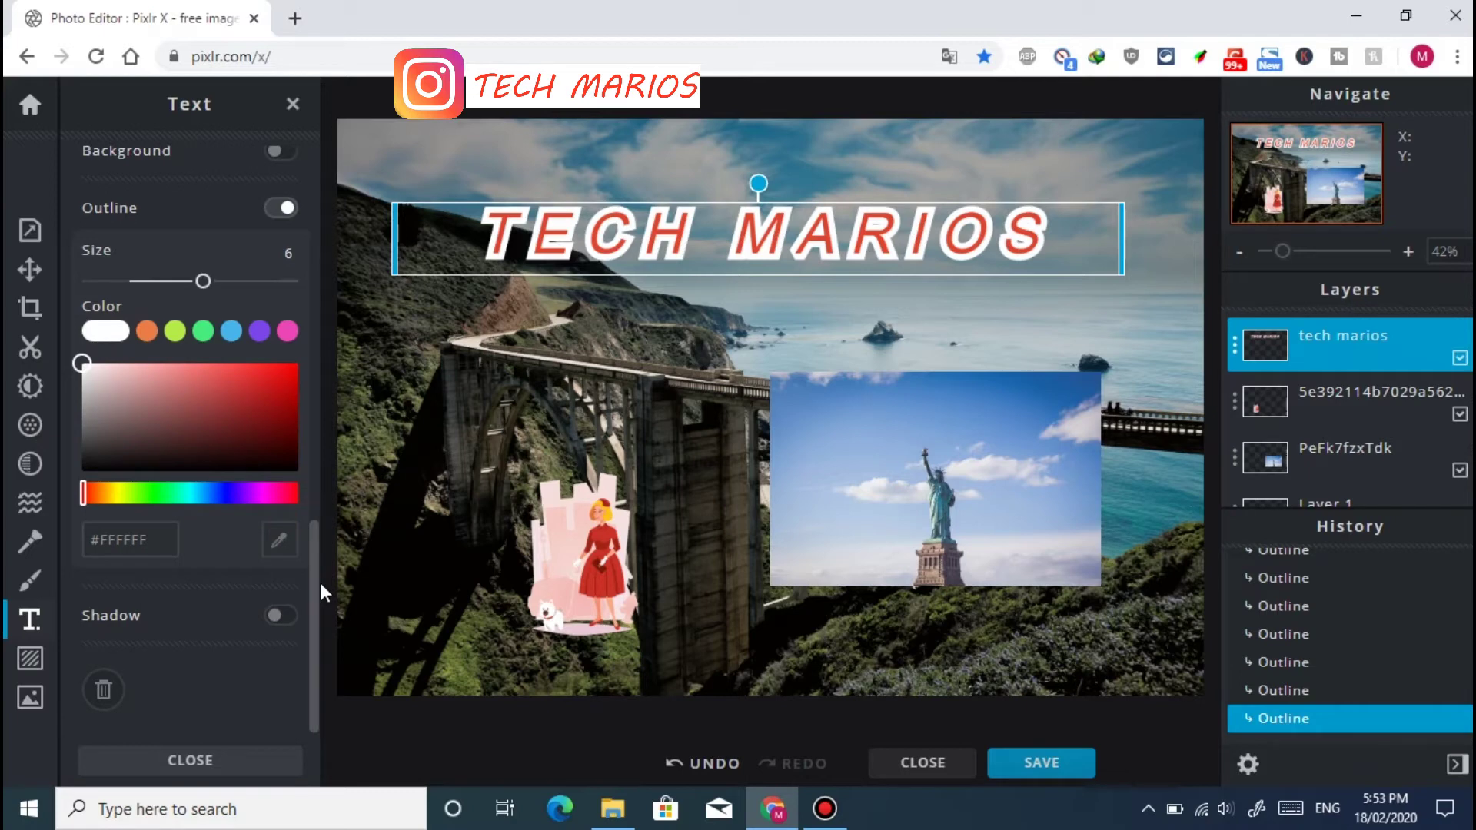
pyautogui.click(276, 618)
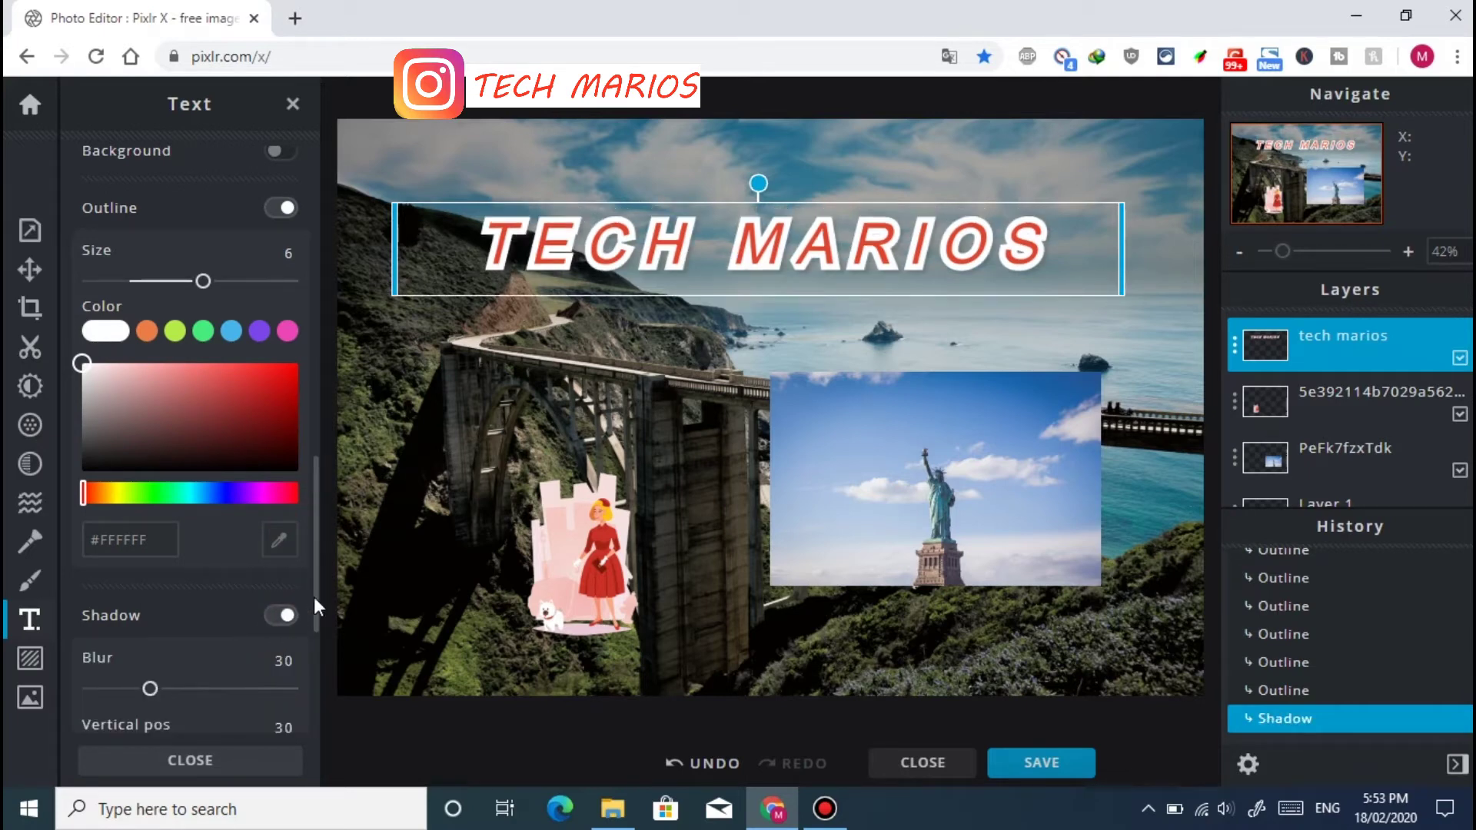
pyautogui.moveTo(318, 603); pyautogui.dragTo(317, 654)
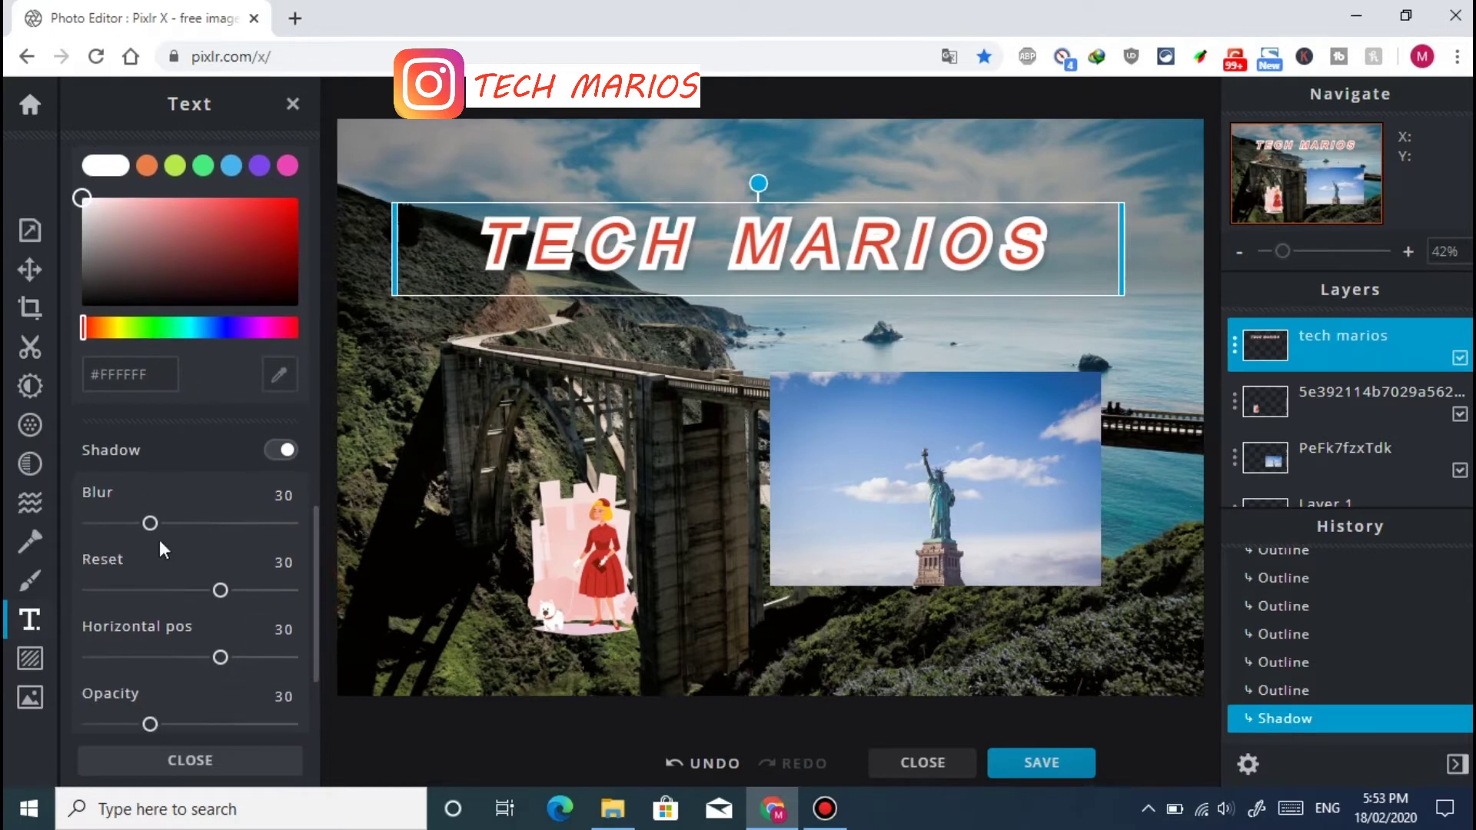
pyautogui.moveTo(188, 531); pyautogui.dragTo(227, 523)
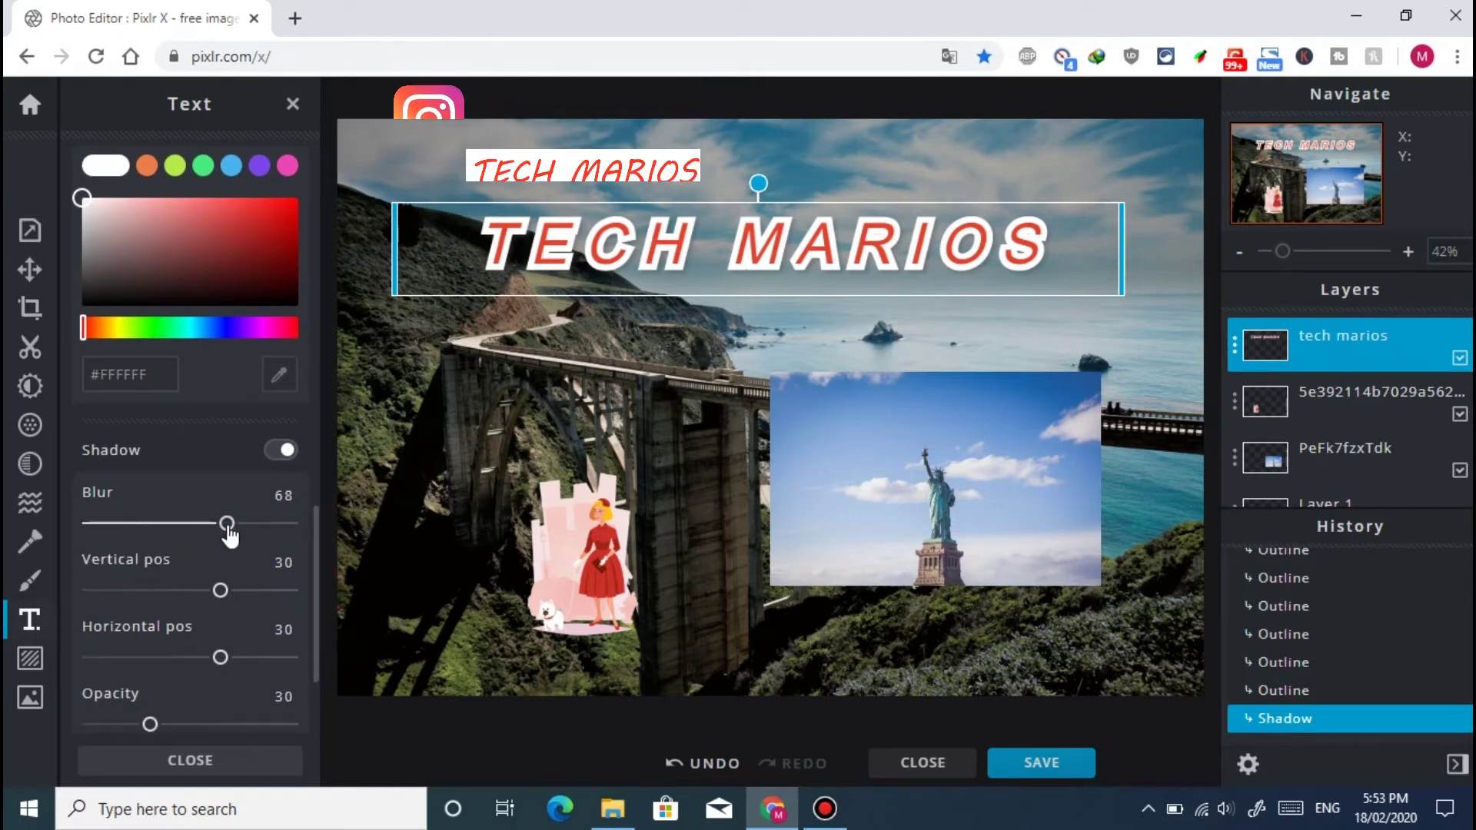
pyautogui.moveTo(221, 591); pyautogui.dragTo(316, 653)
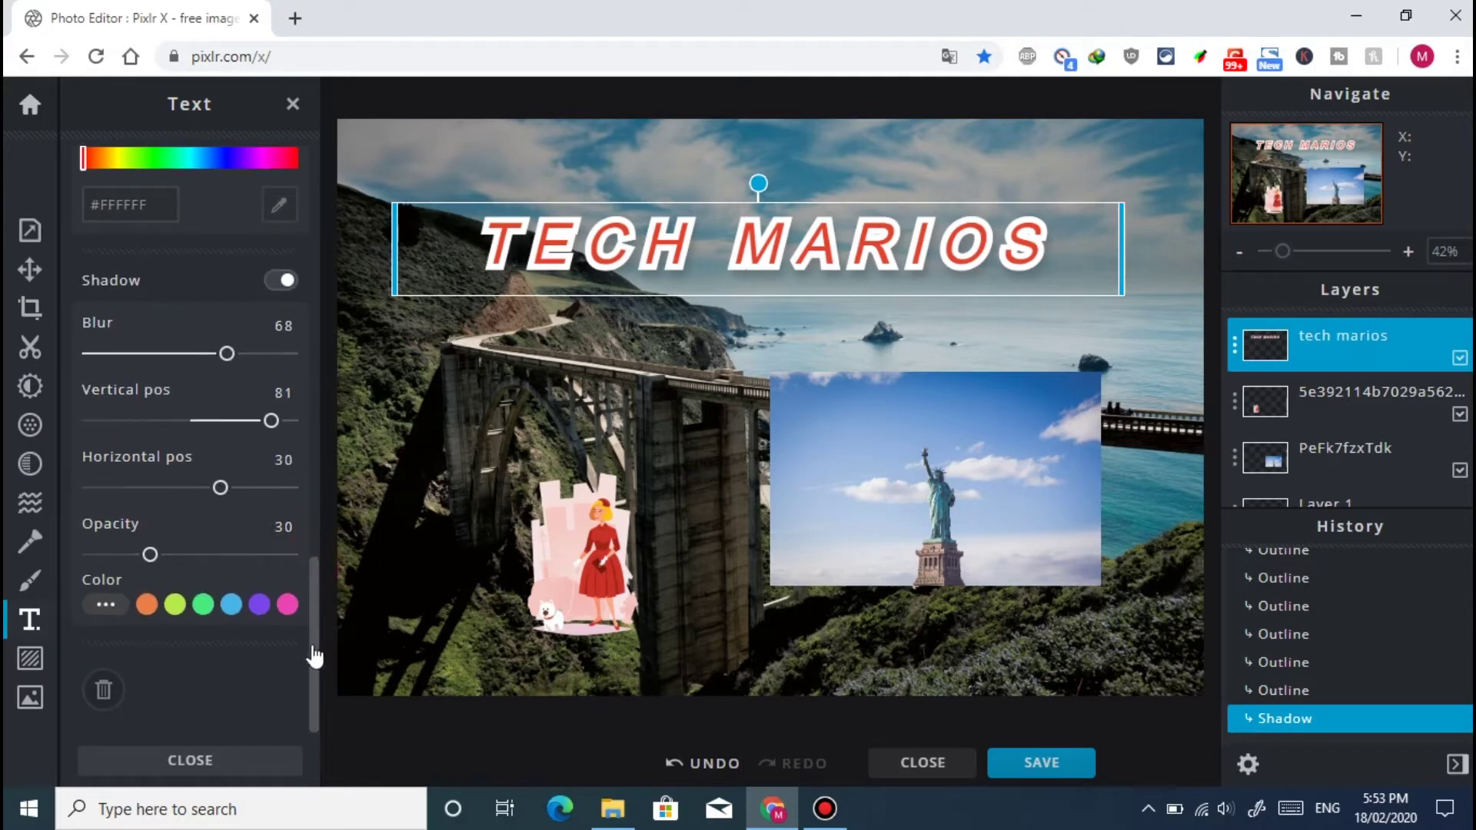
# Set the title shadow's color to black #000000 and close the text settings.
pyautogui.click(108, 611)
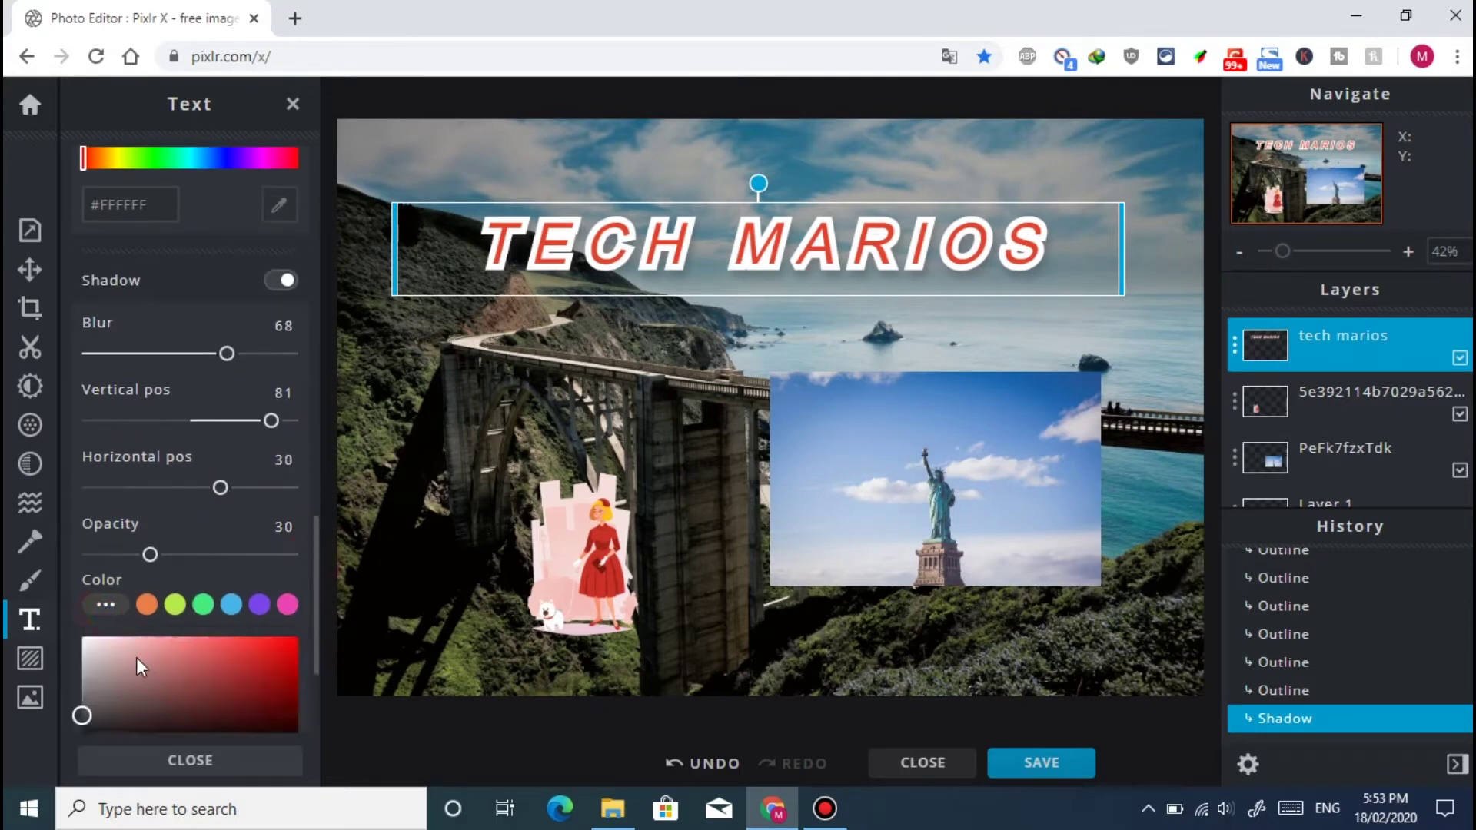
pyautogui.click(143, 718)
pyautogui.moveTo(143, 721); pyautogui.dragTo(95, 743)
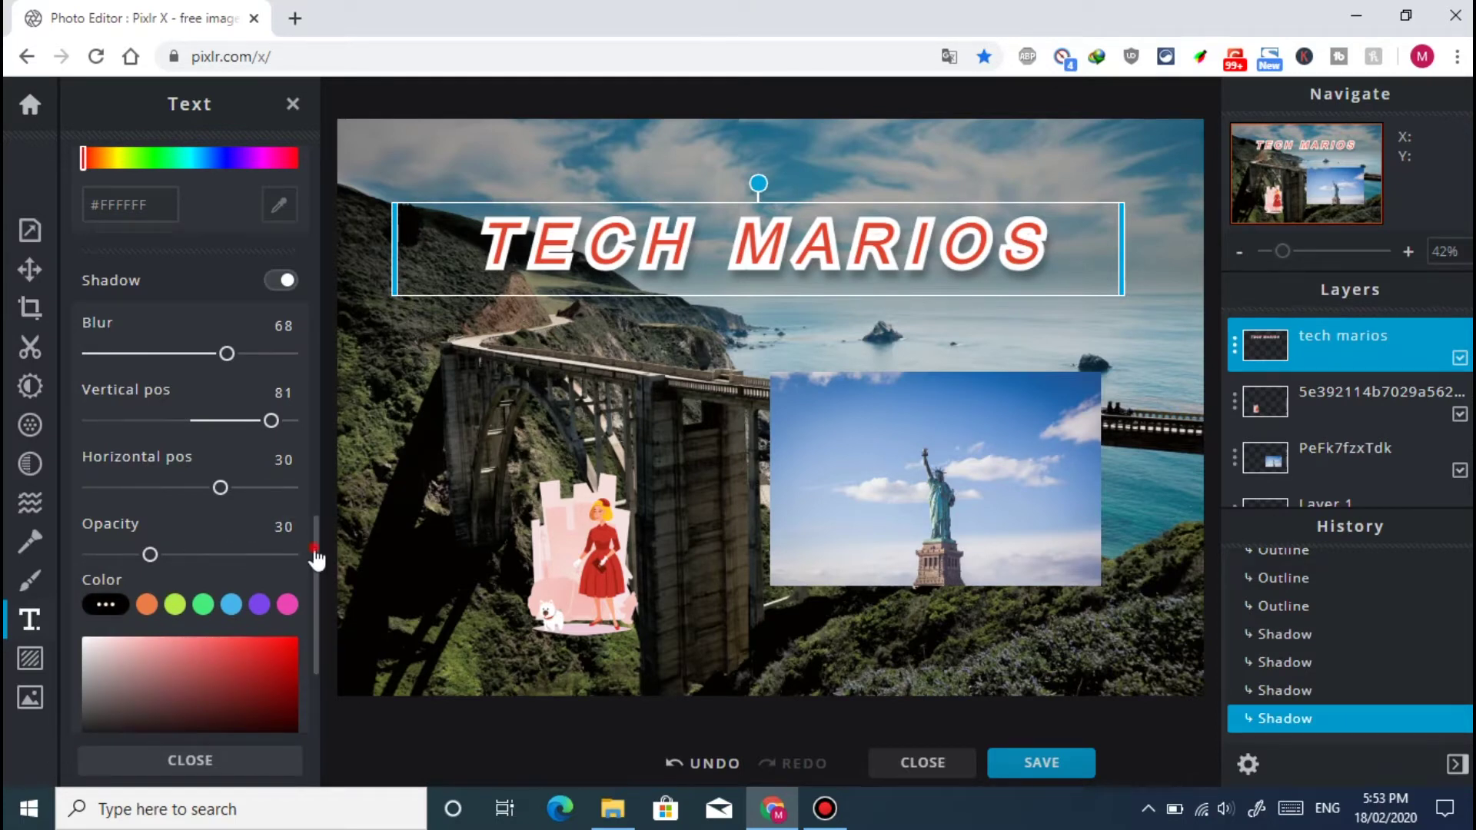
pyautogui.moveTo(315, 559); pyautogui.dragTo(316, 625)
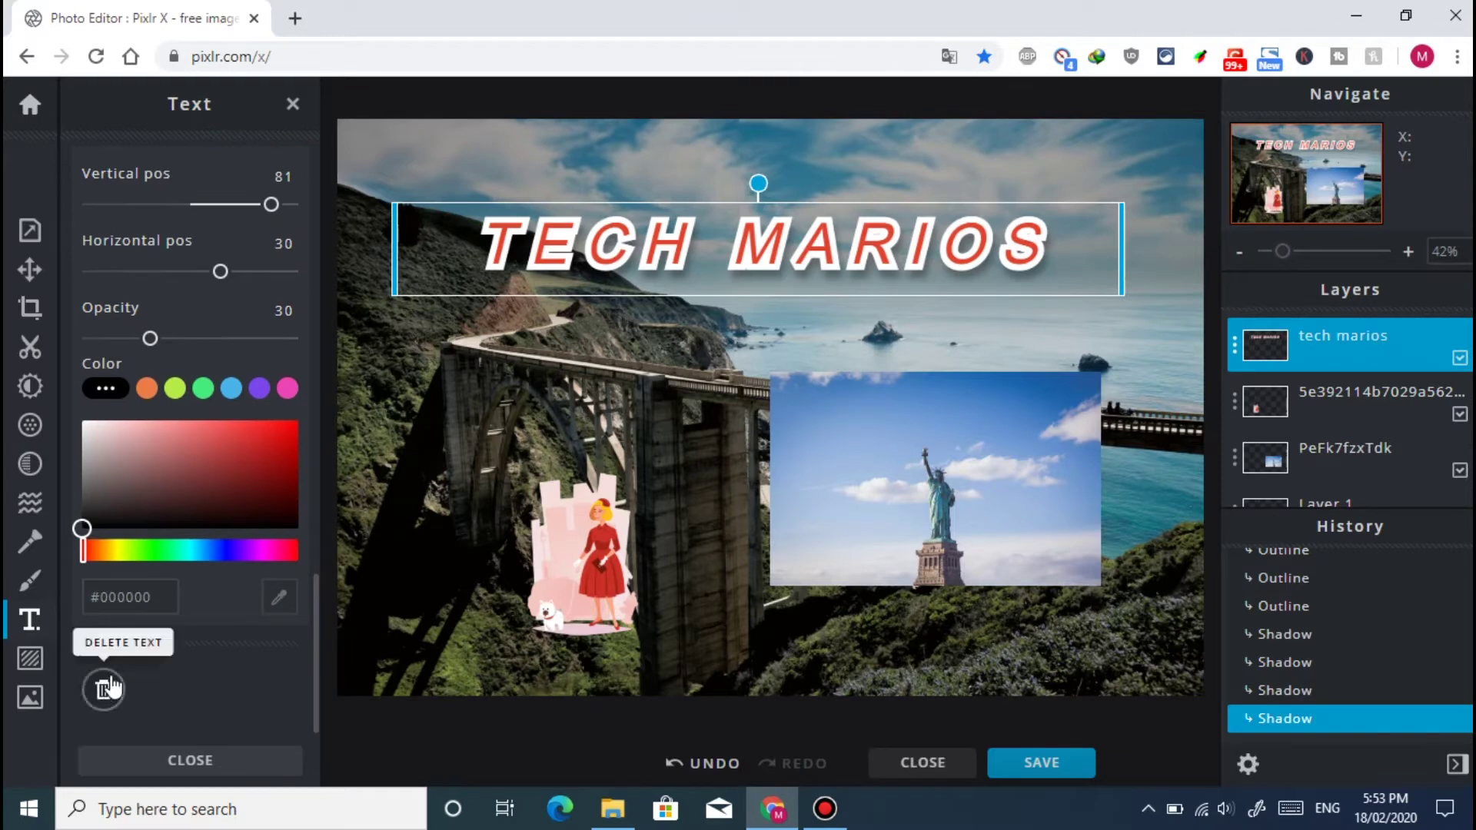
pyautogui.moveTo(316, 667); pyautogui.dragTo(320, 764)
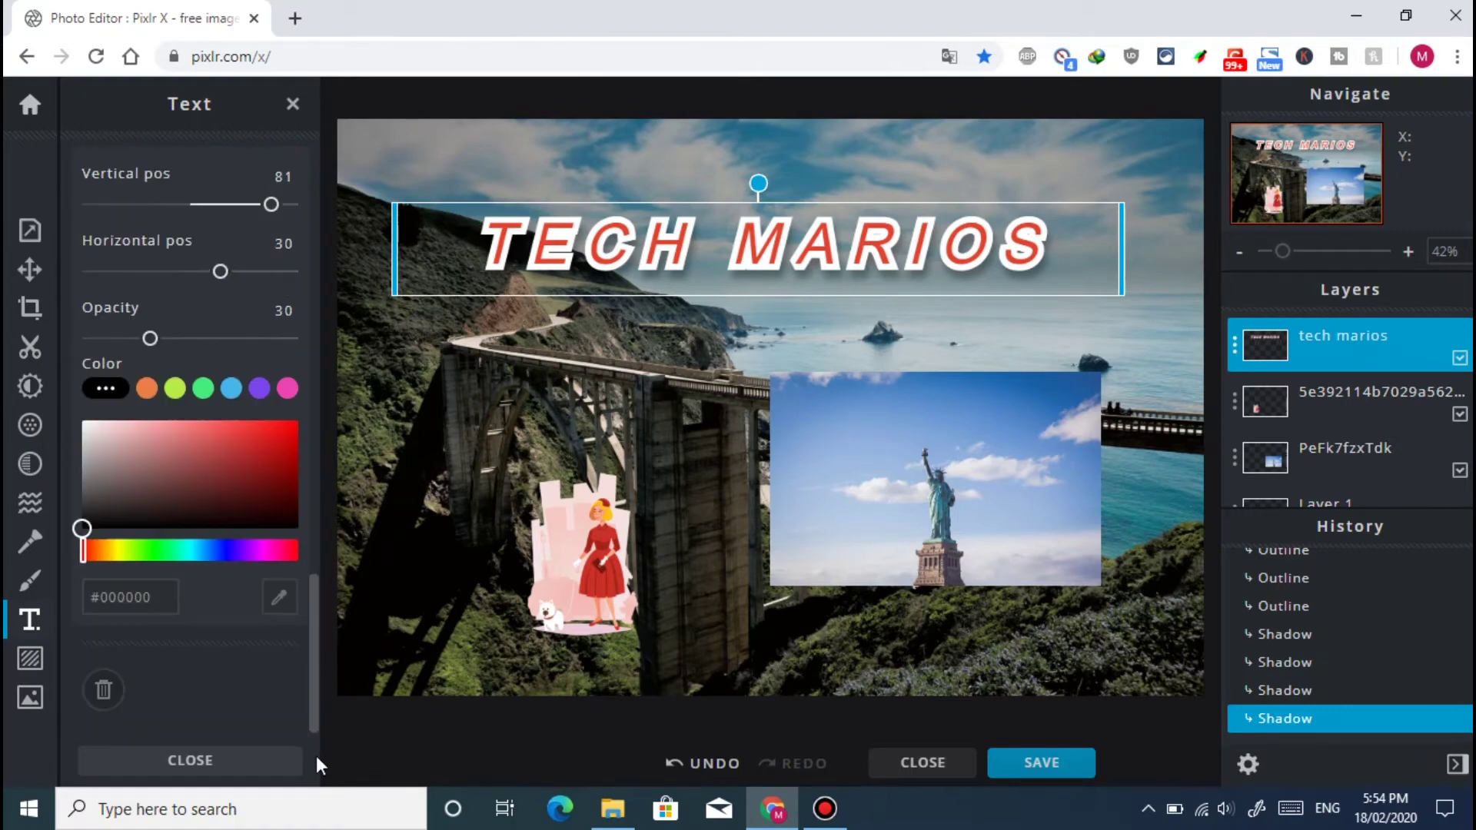
pyautogui.click(217, 764)
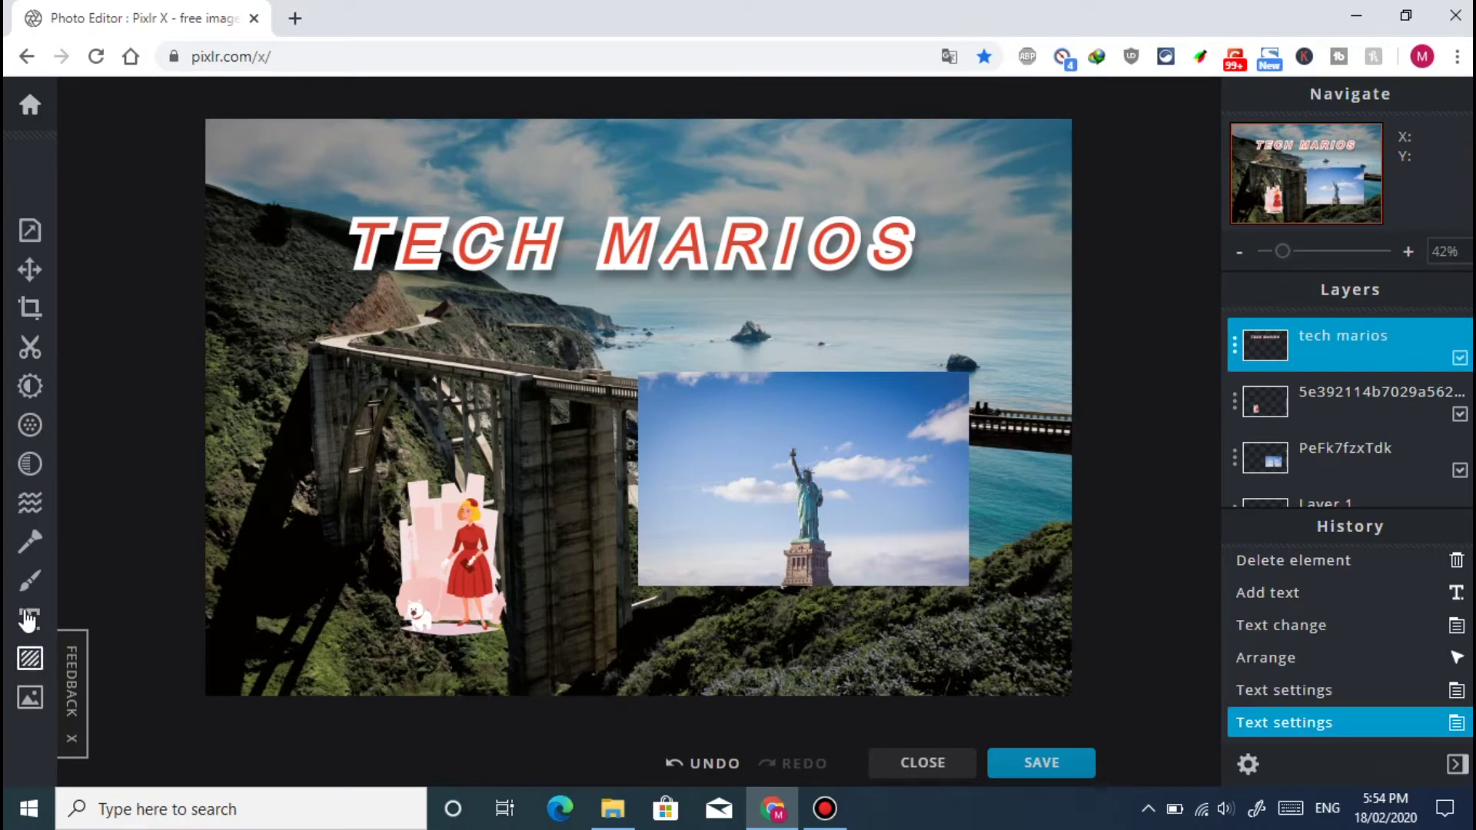
# Open the Draw tool and add an empty layer for drawing.
pyautogui.click(31, 587)
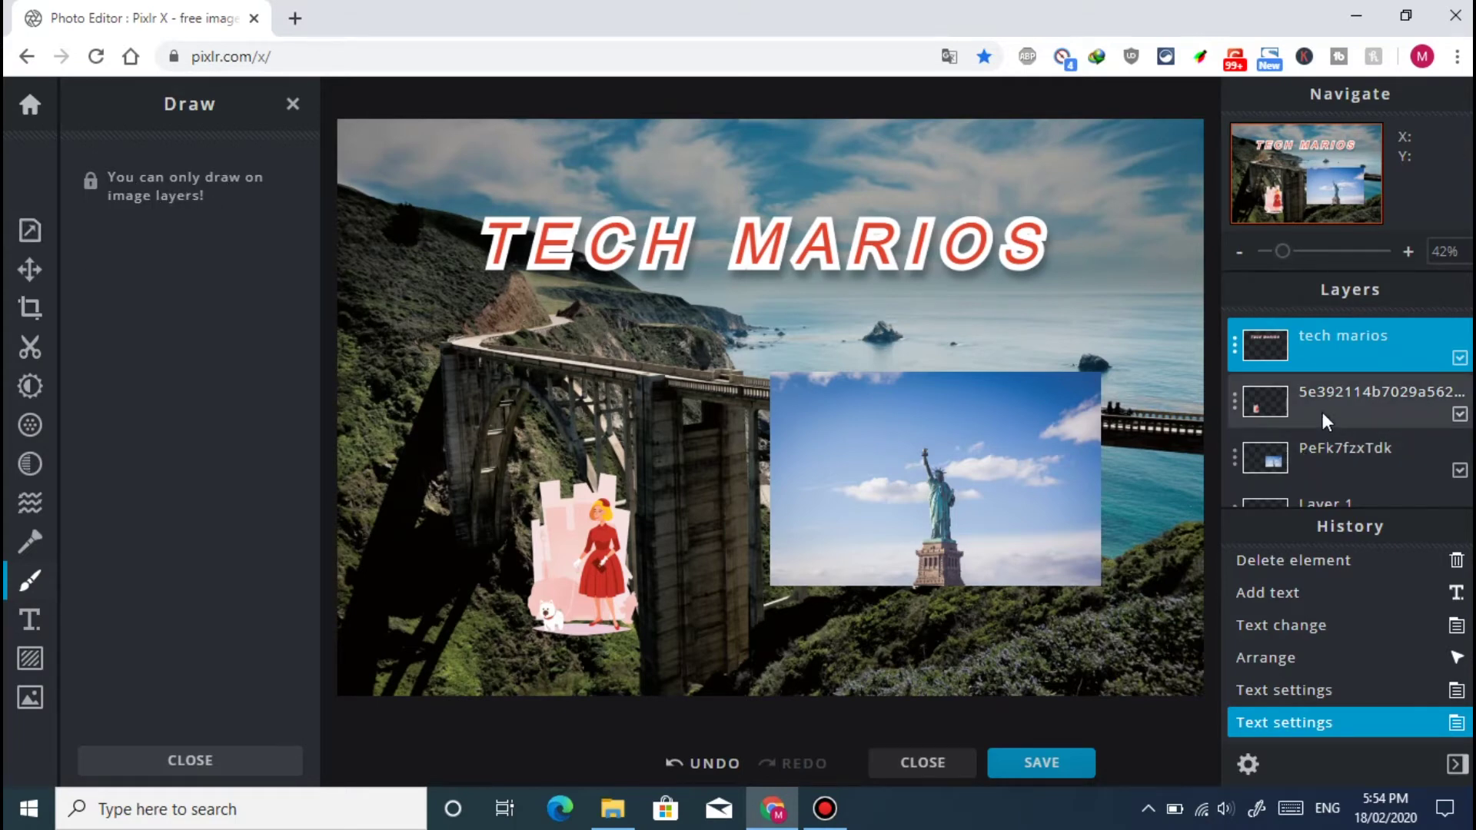
pyautogui.scroll(-2, 1322, 412)
pyautogui.click(1351, 489)
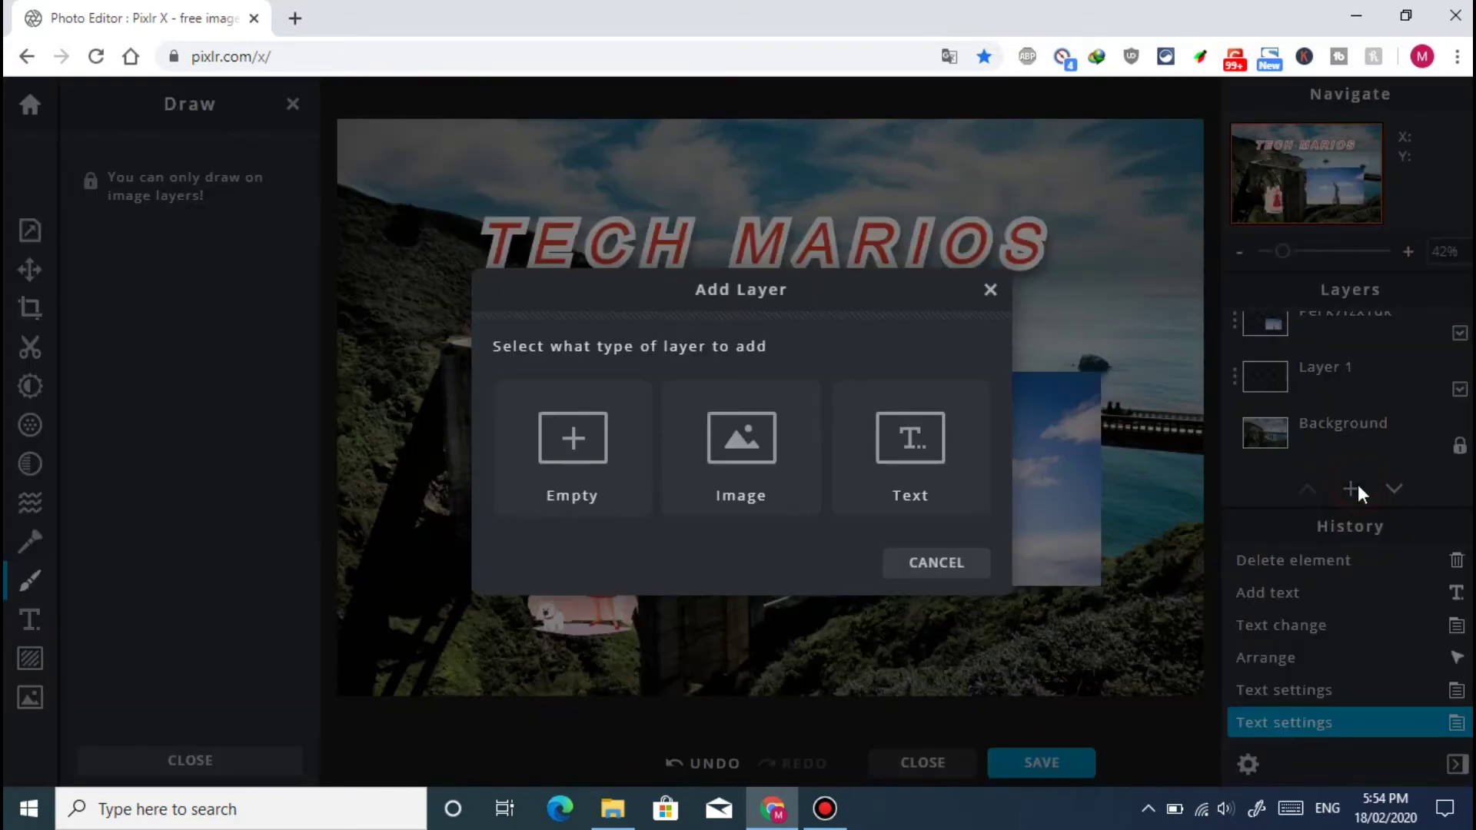
pyautogui.click(578, 488)
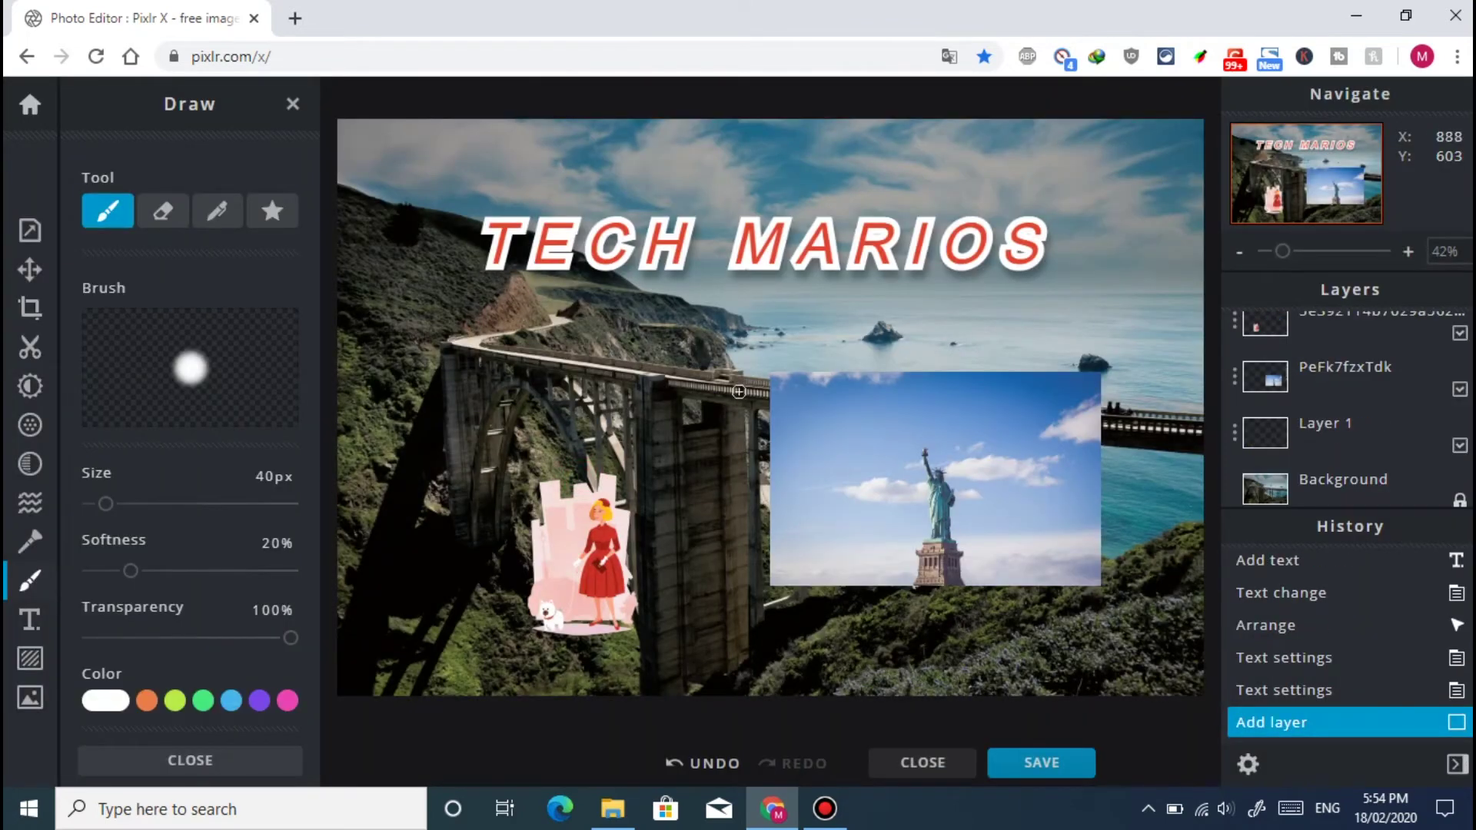
pyautogui.scroll(3, 1326, 401)
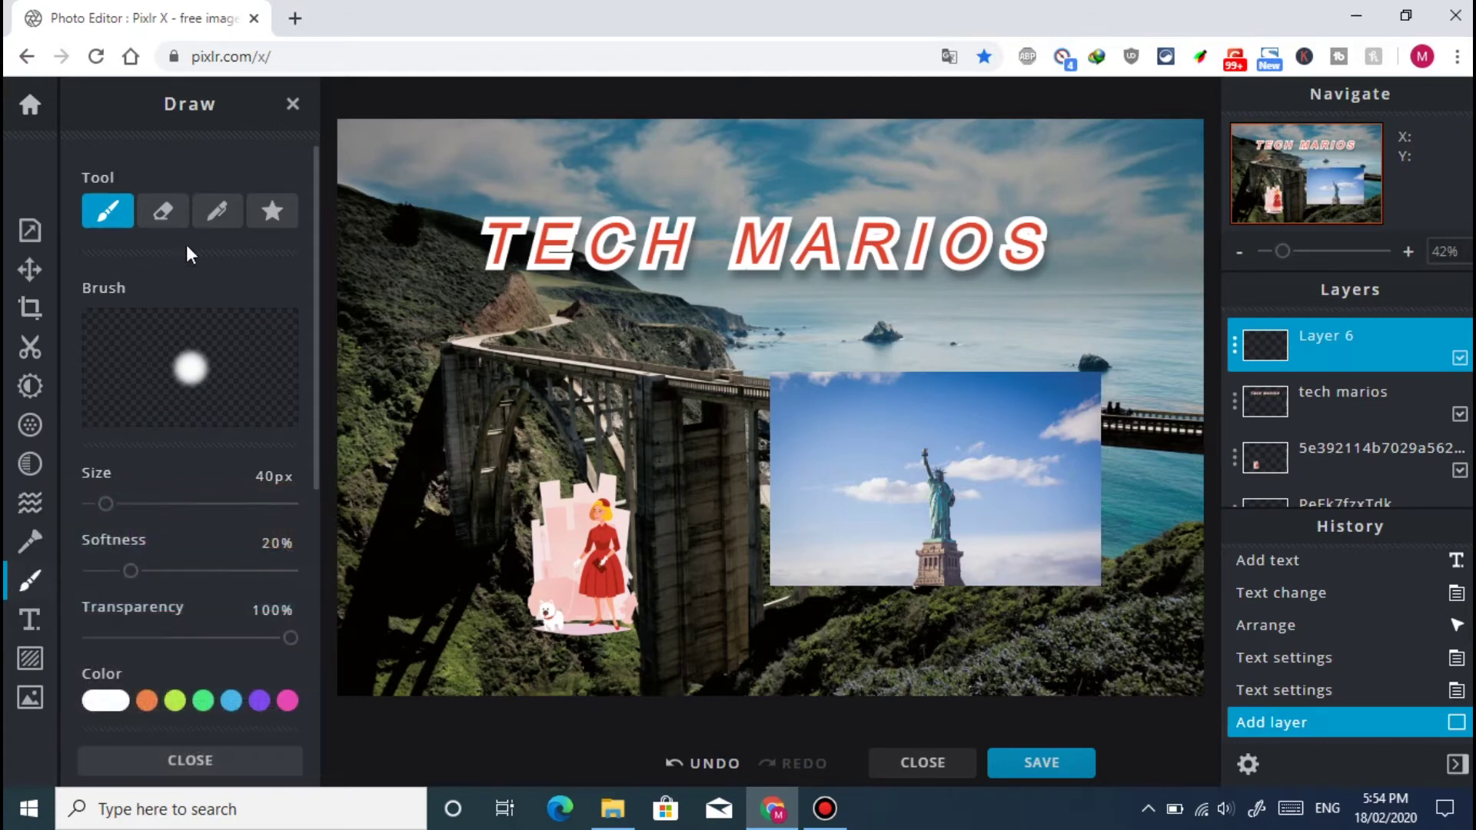
# Paint a white 138 px stroke near the bridge and a lime green one over the woman sticker, and undo both strokes.
pyautogui.moveTo(106, 503); pyautogui.dragTo(144, 503)
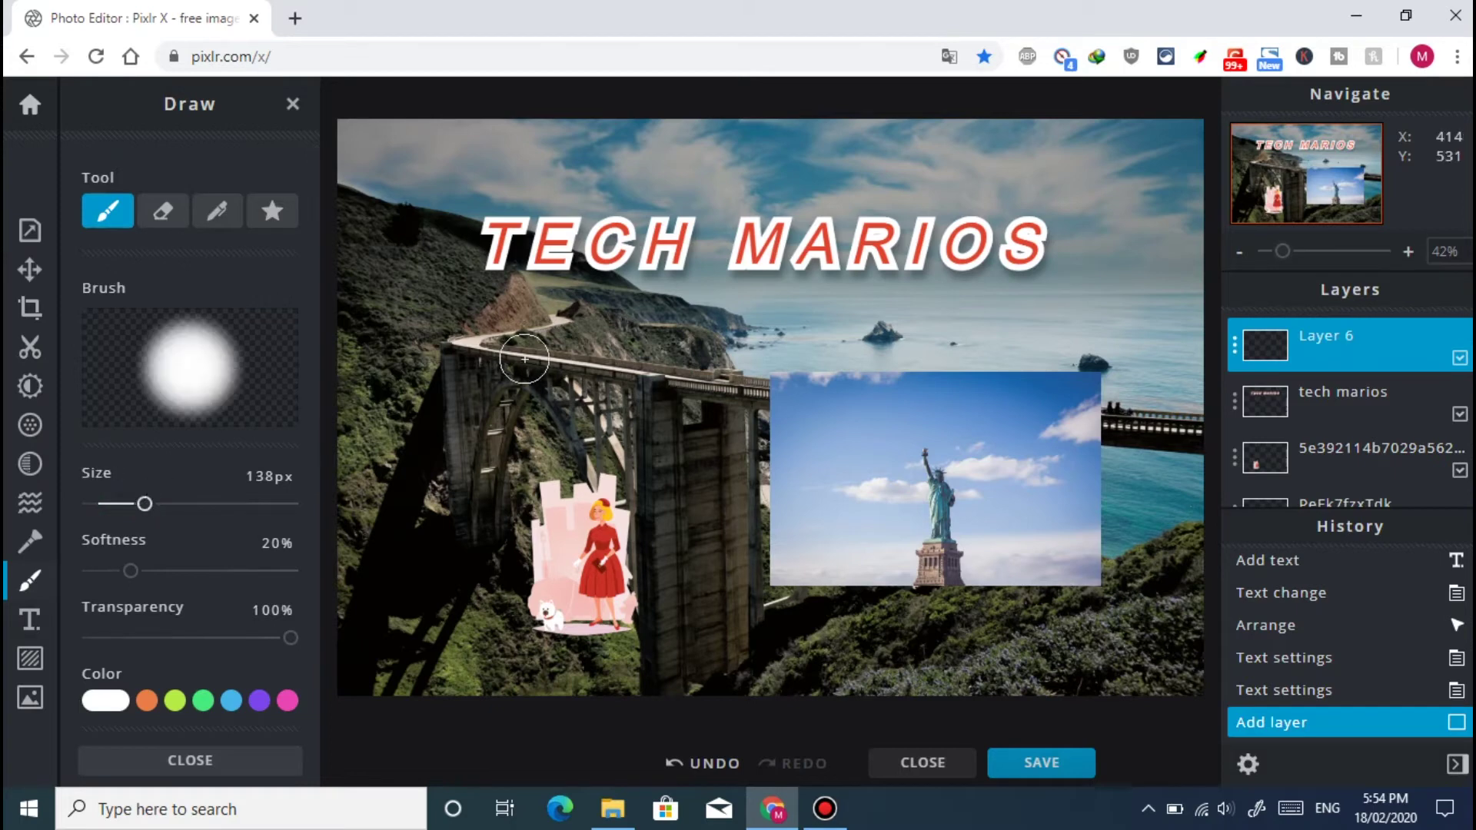
pyautogui.moveTo(542, 287); pyautogui.dragTo(575, 363)
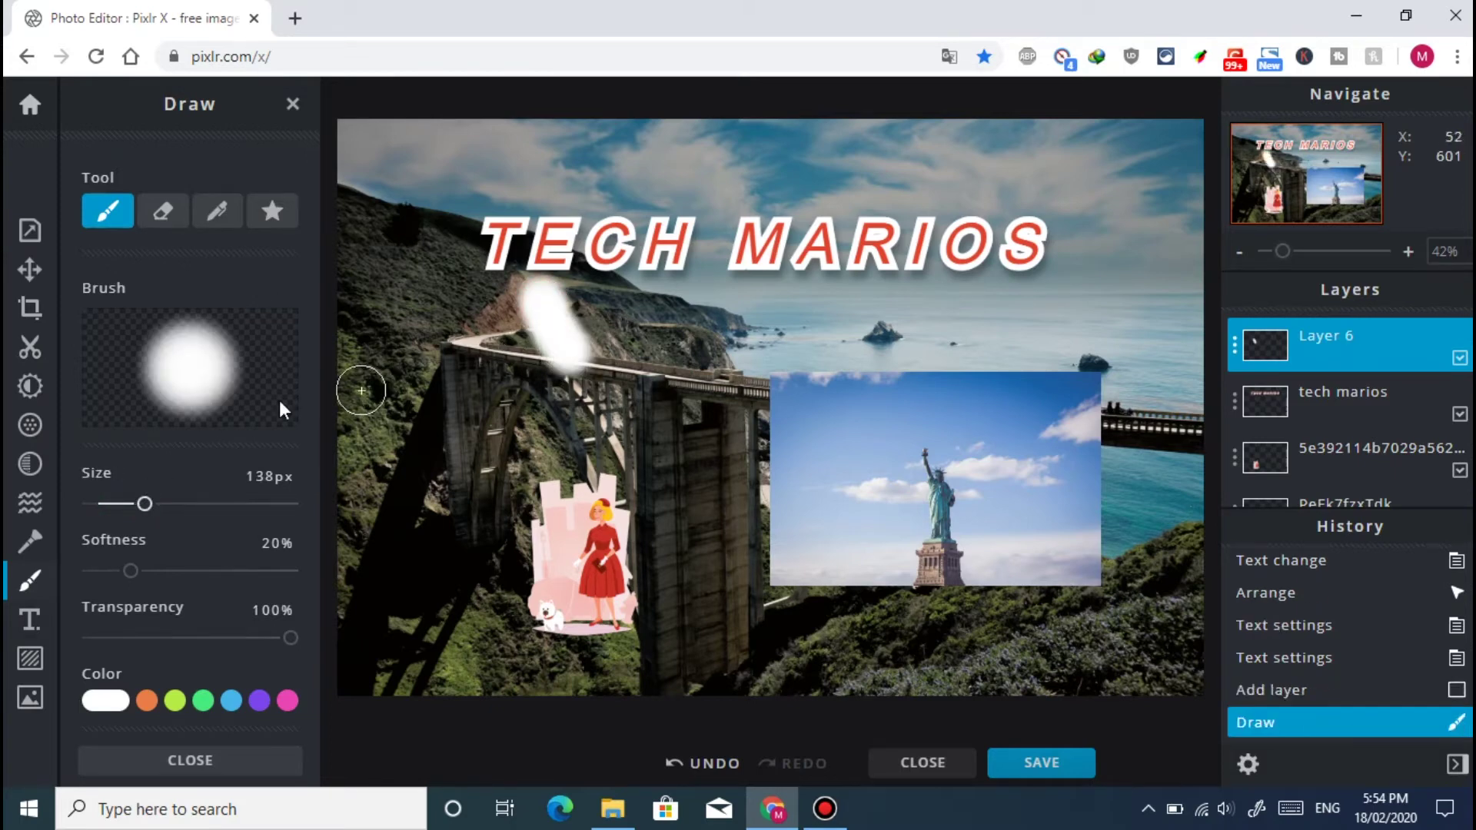
pyautogui.click(174, 700)
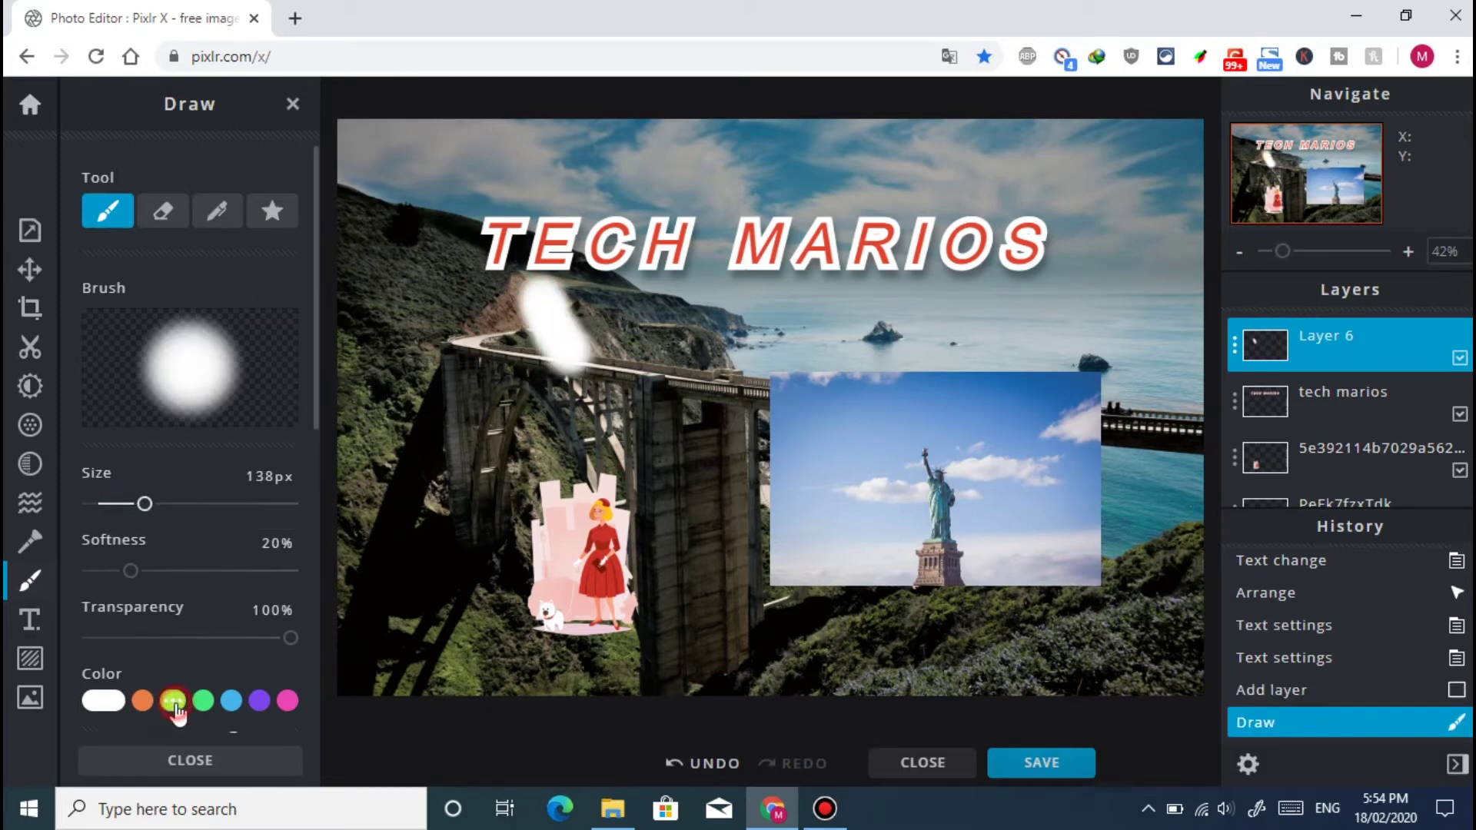
pyautogui.moveTo(600, 525); pyautogui.dragTo(530, 542)
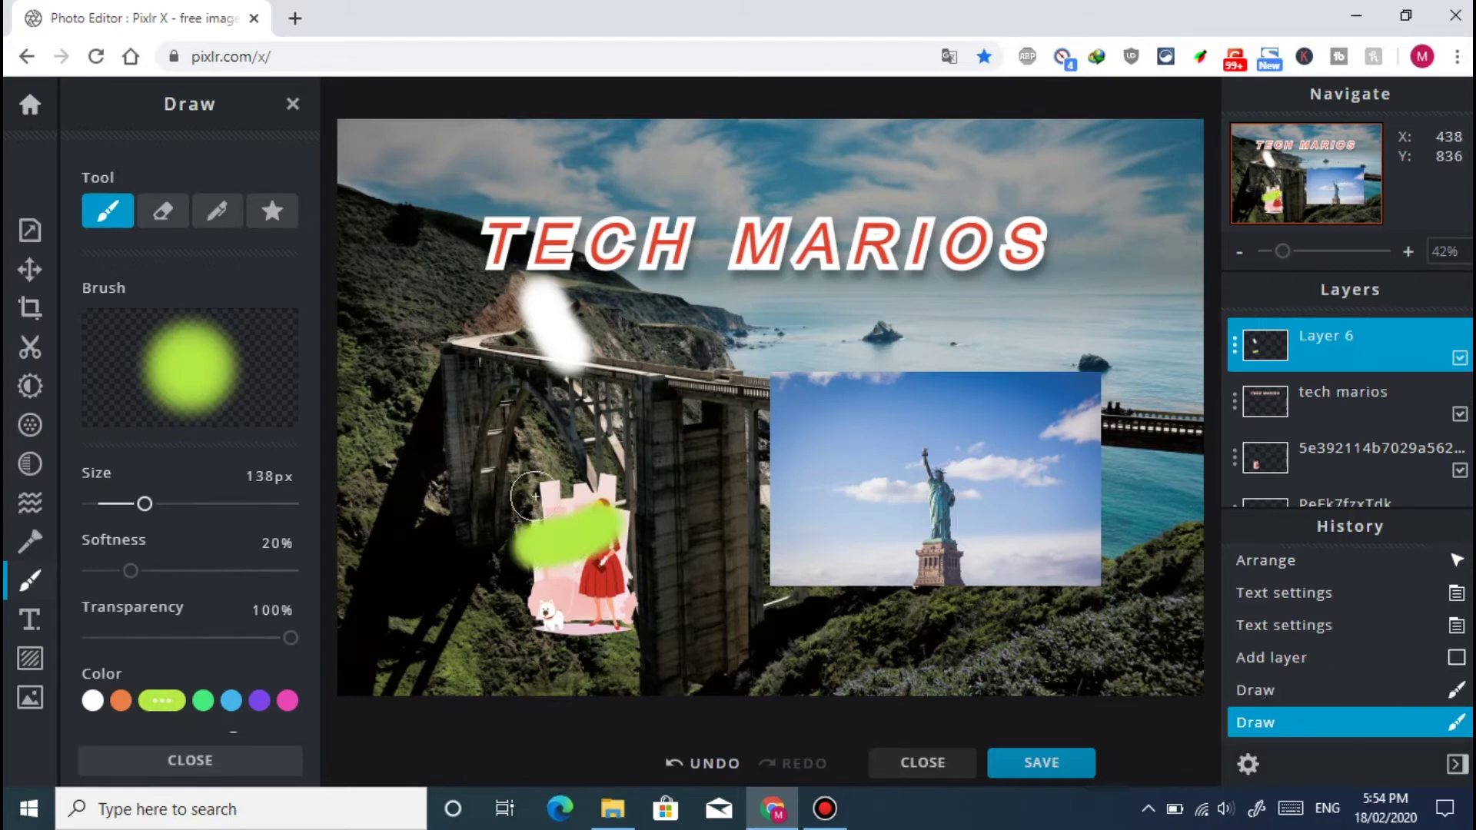
pyautogui.click(703, 765)
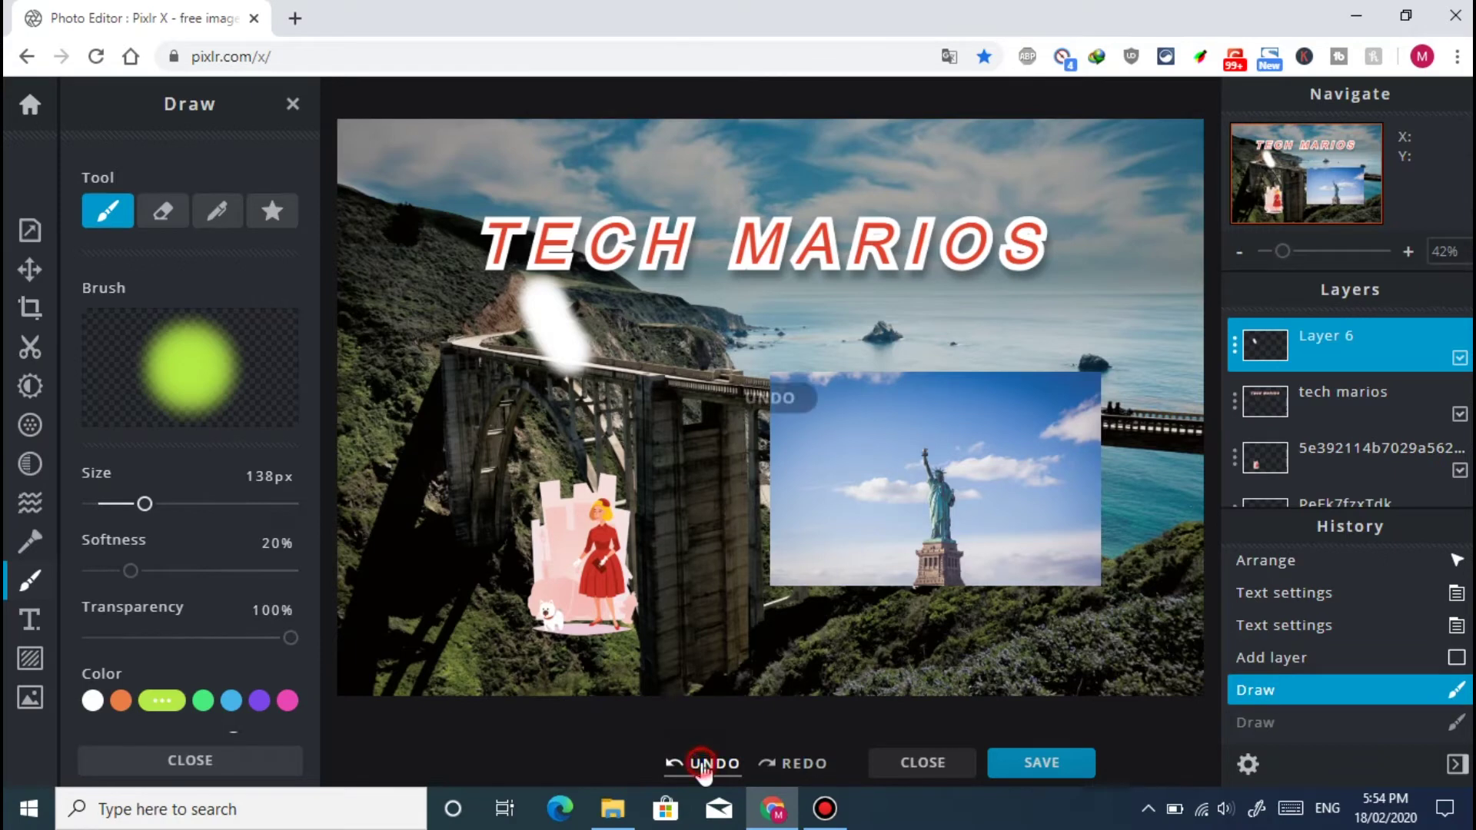
pyautogui.click(703, 765)
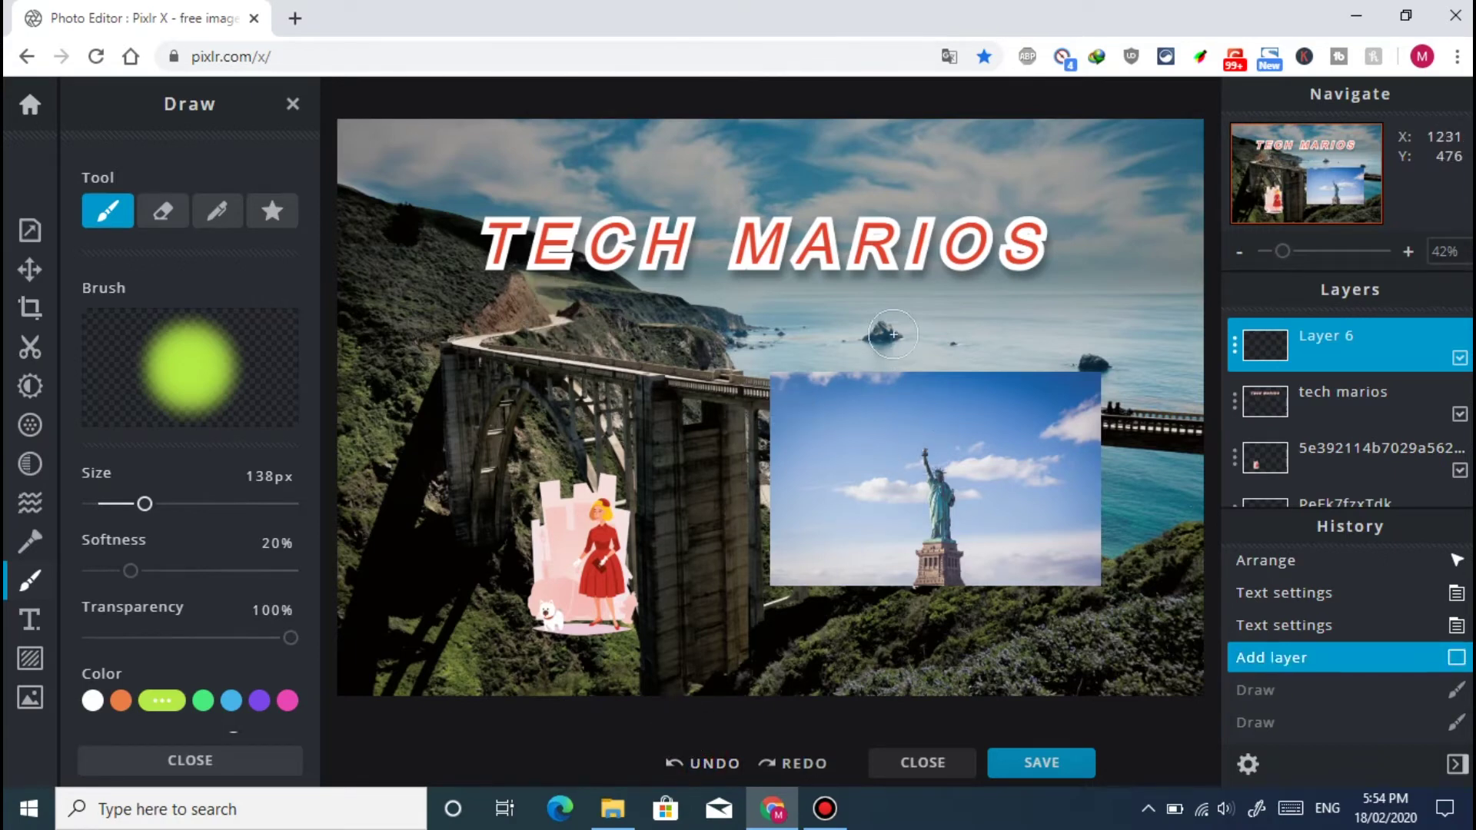
# Draw a lime green 20 px stroke on the hillside, and another with softness 38% beside the bridge.
pyautogui.scroll(-2, 318, 385)
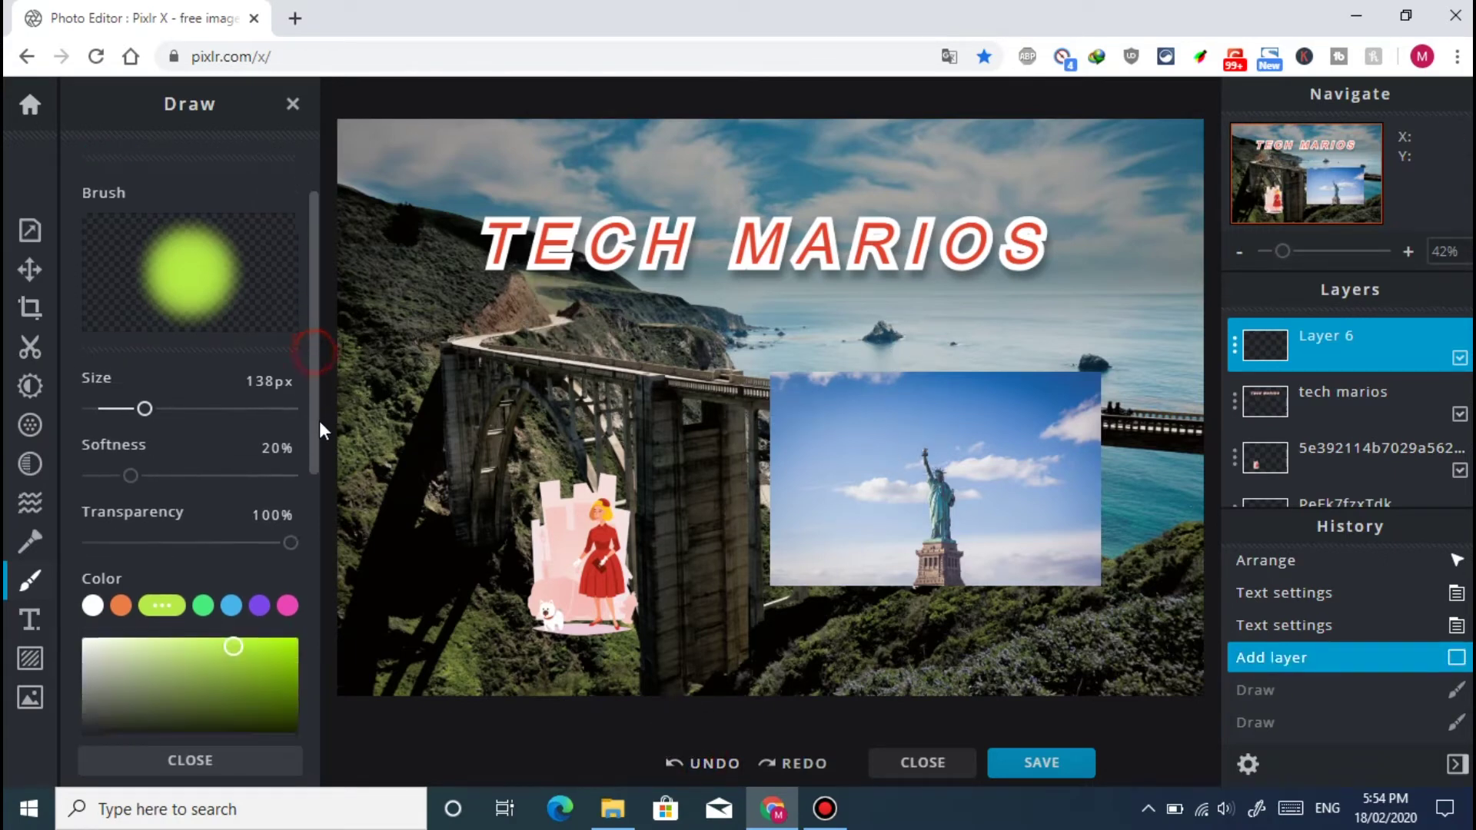
pyautogui.moveTo(144, 341); pyautogui.dragTo(96, 342)
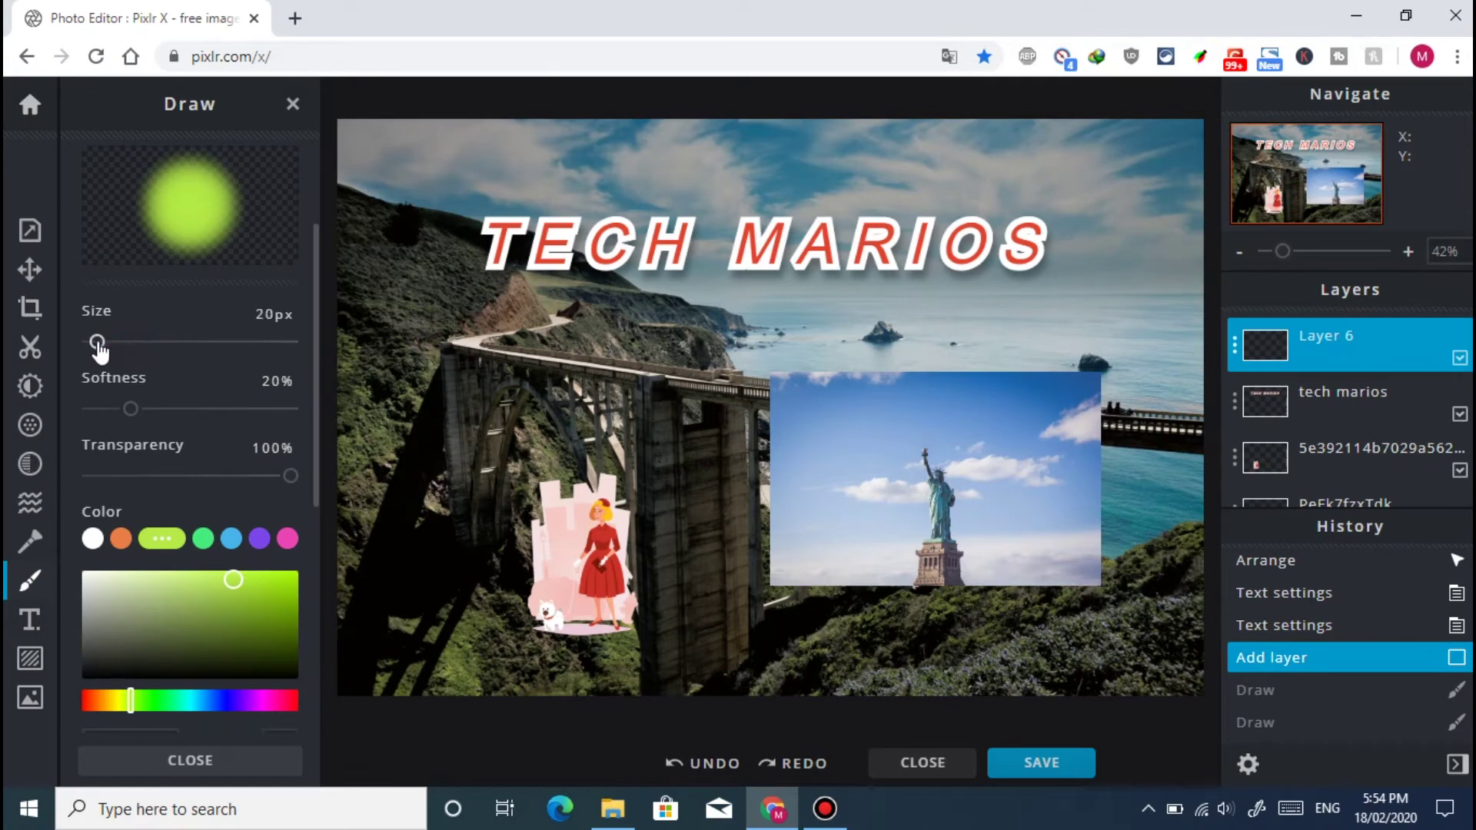
pyautogui.moveTo(463, 293); pyautogui.dragTo(530, 315)
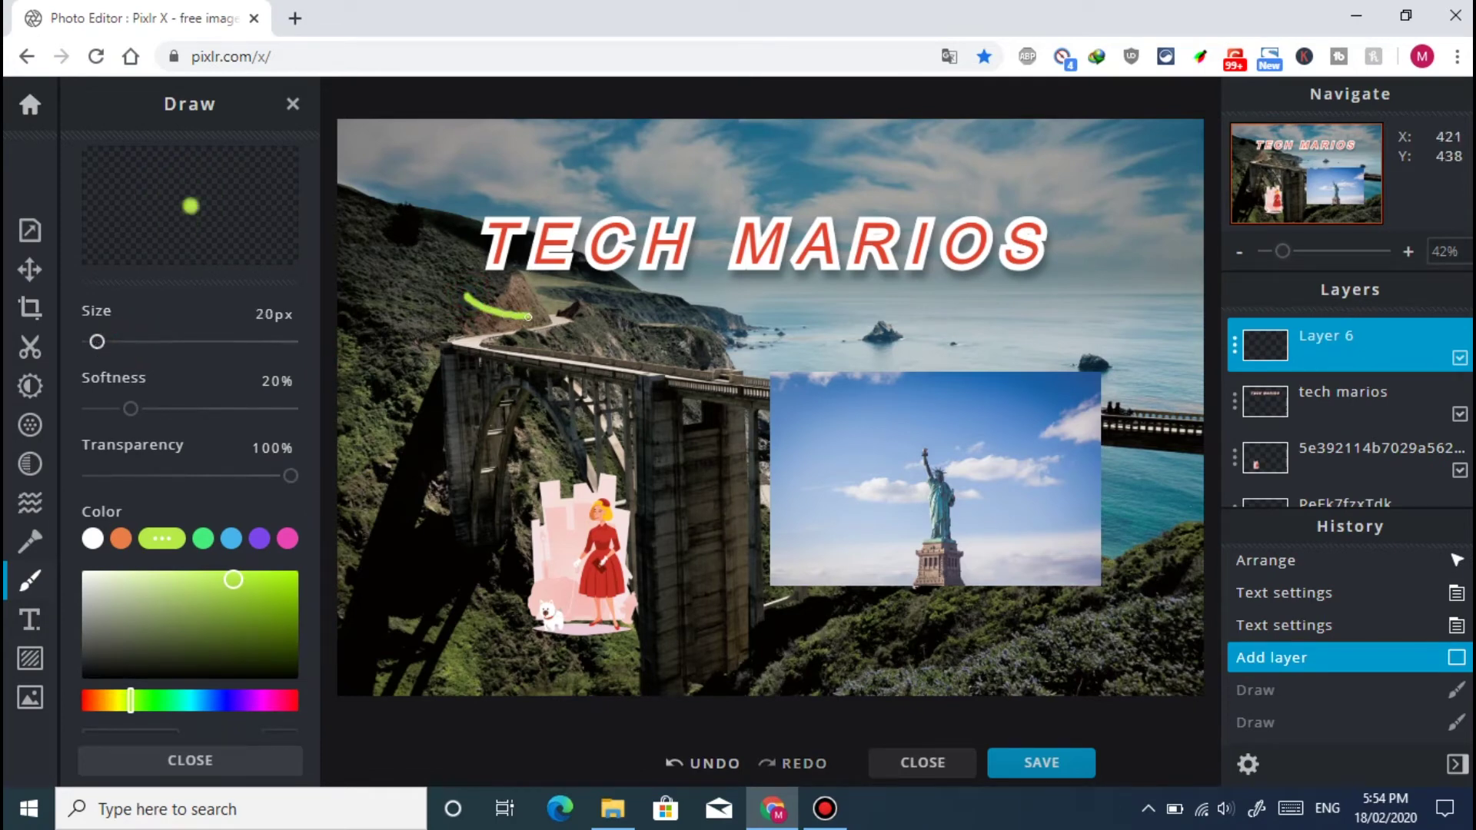
pyautogui.moveTo(130, 412); pyautogui.dragTo(166, 408)
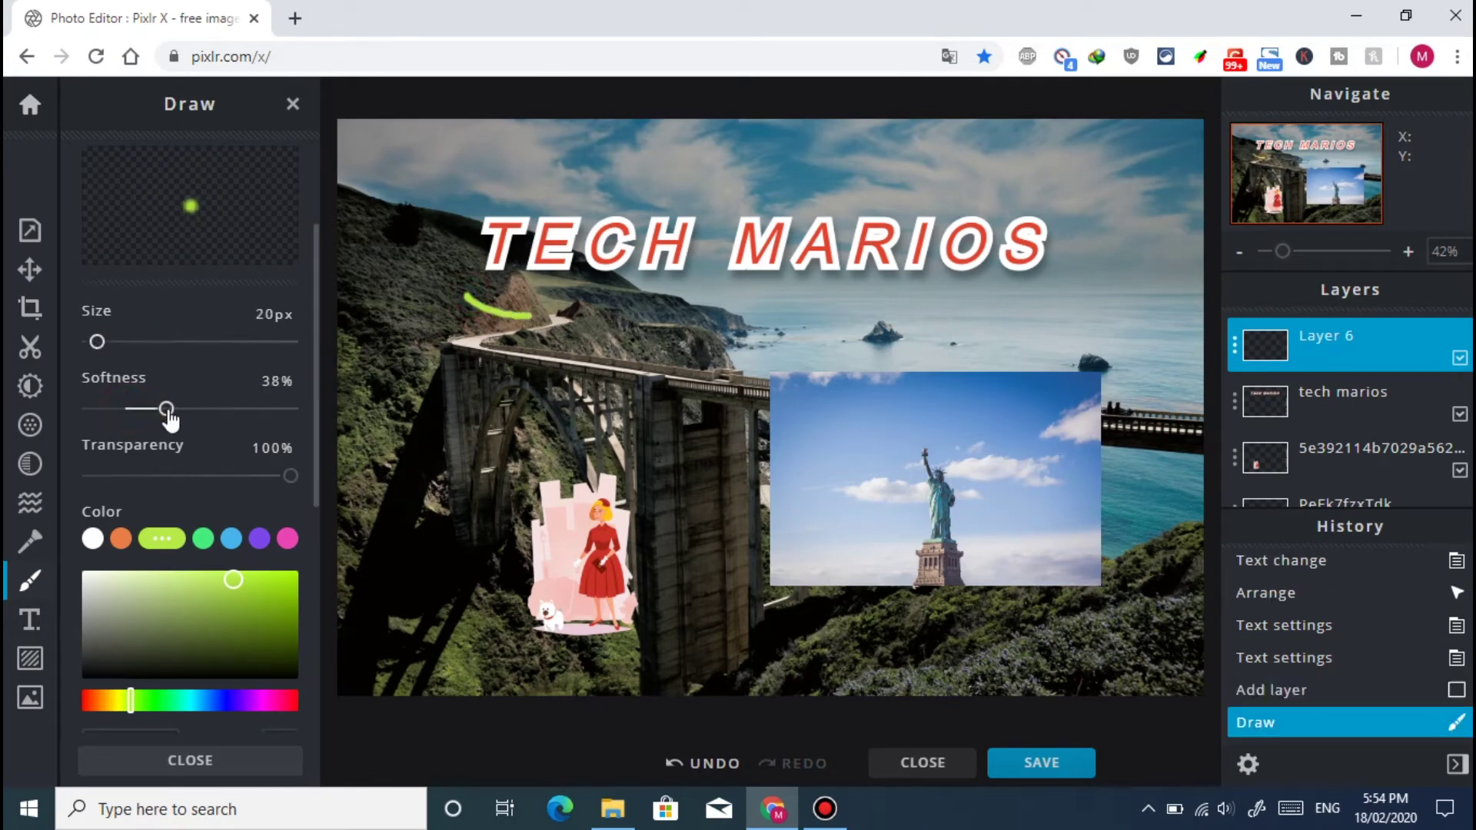
pyautogui.moveTo(415, 361); pyautogui.dragTo(454, 405)
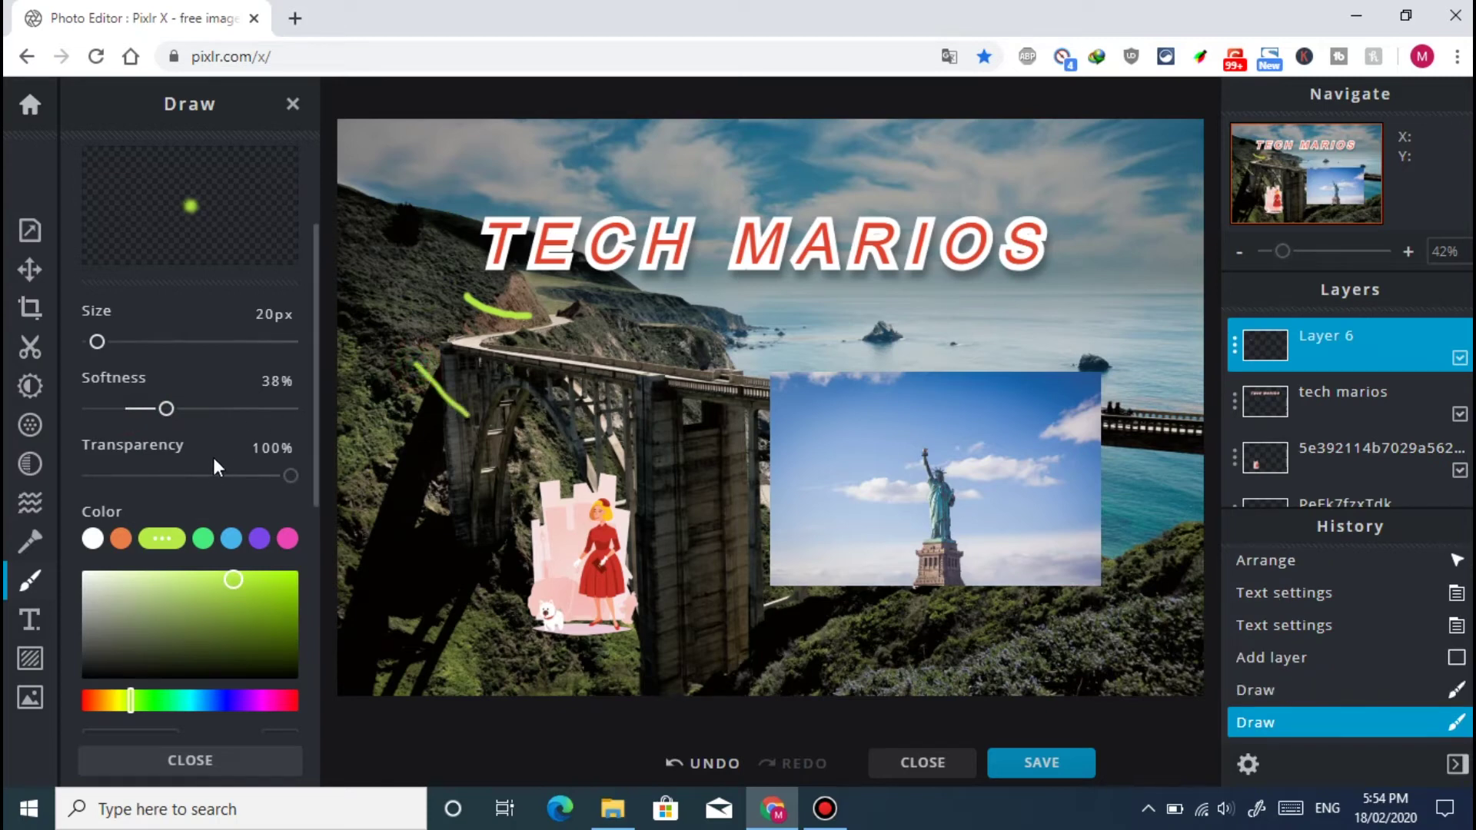
# Draw a lime green stroke near the bridge at 22% transparency, then another across the bridge with the square brush shape.
pyautogui.moveTo(290, 476); pyautogui.dragTo(131, 479)
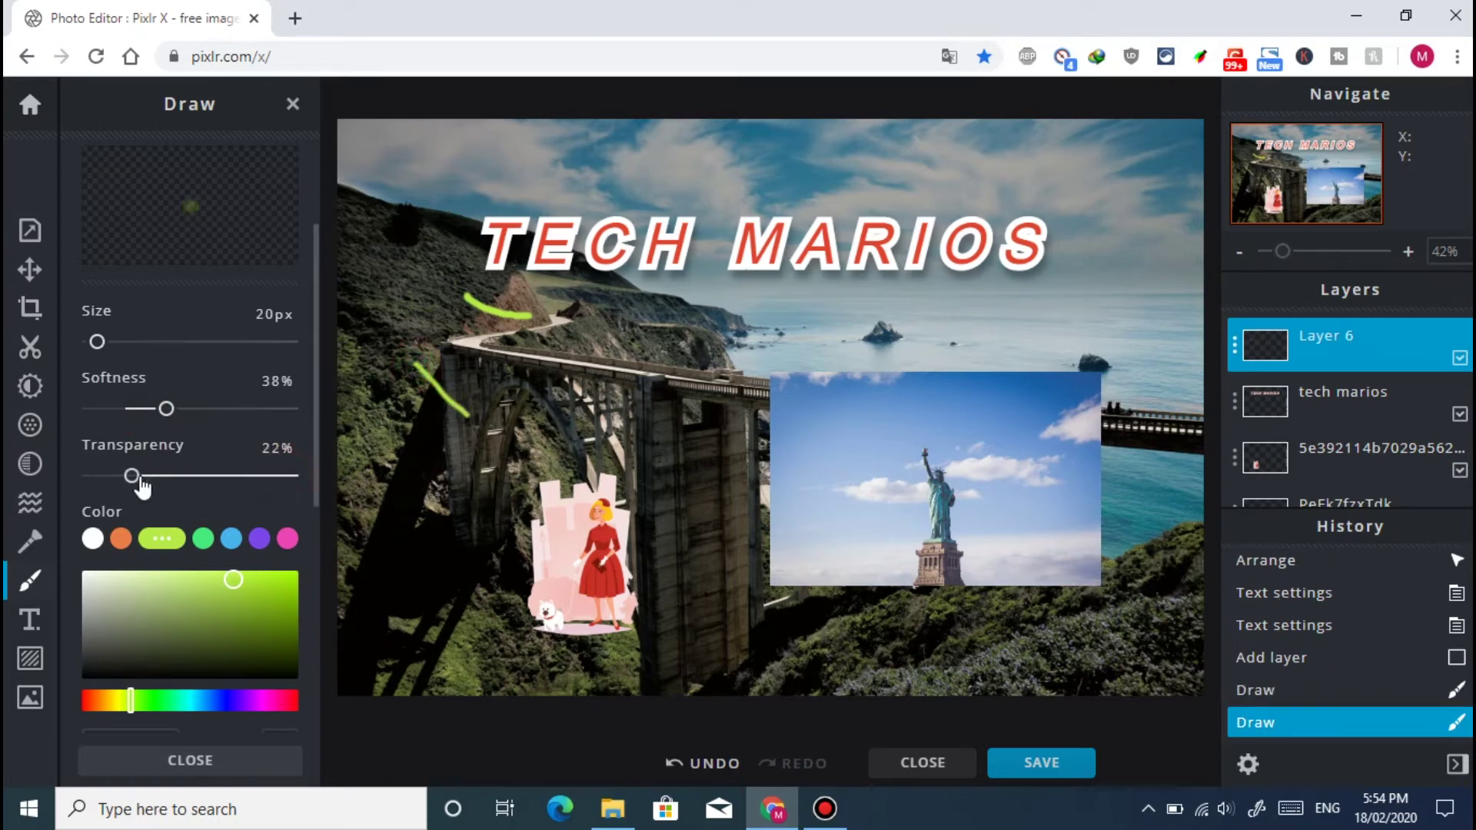
pyautogui.moveTo(459, 475); pyautogui.dragTo(455, 456)
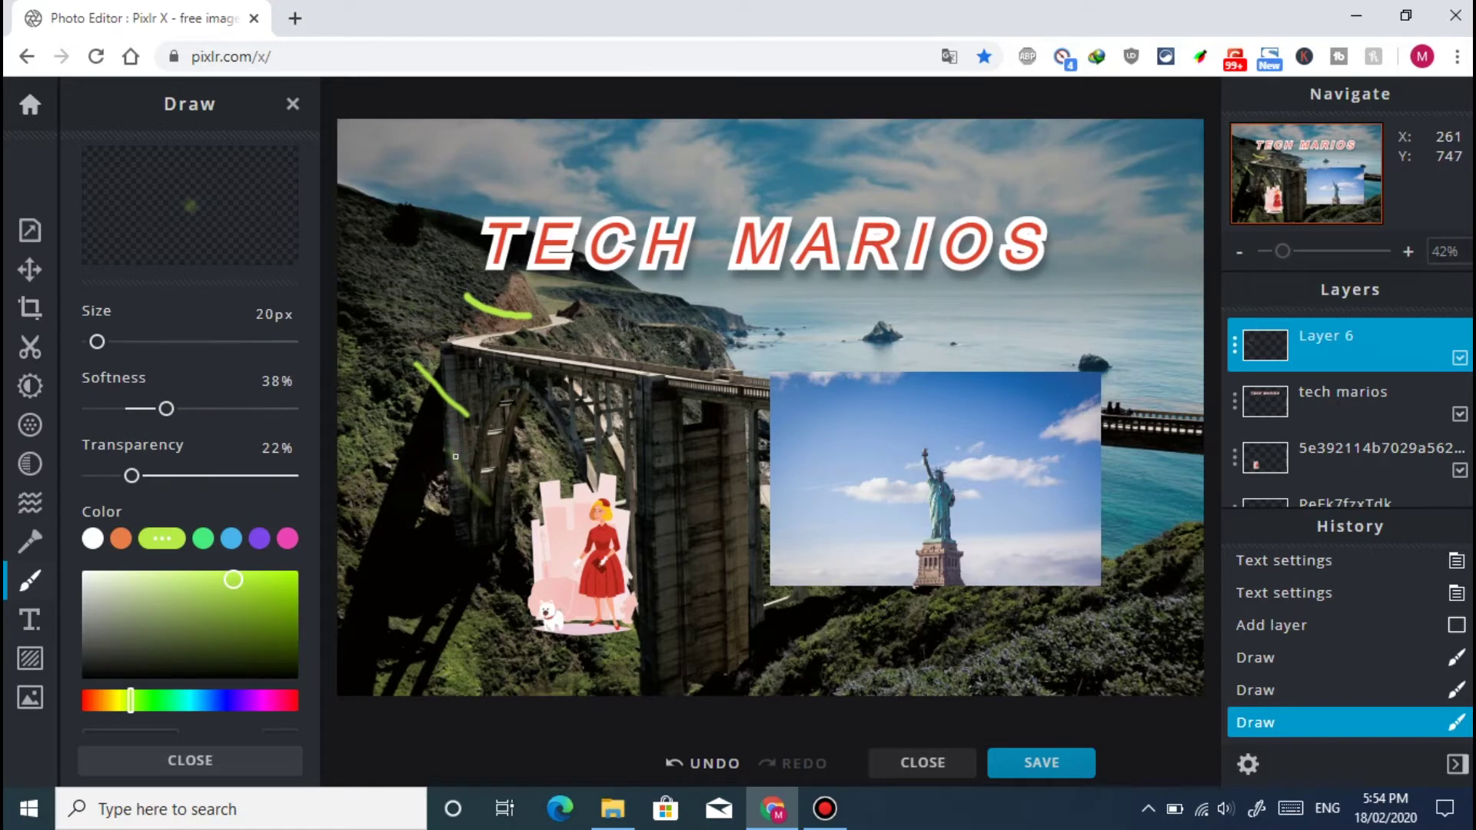
pyautogui.scroll(-3, 303, 423)
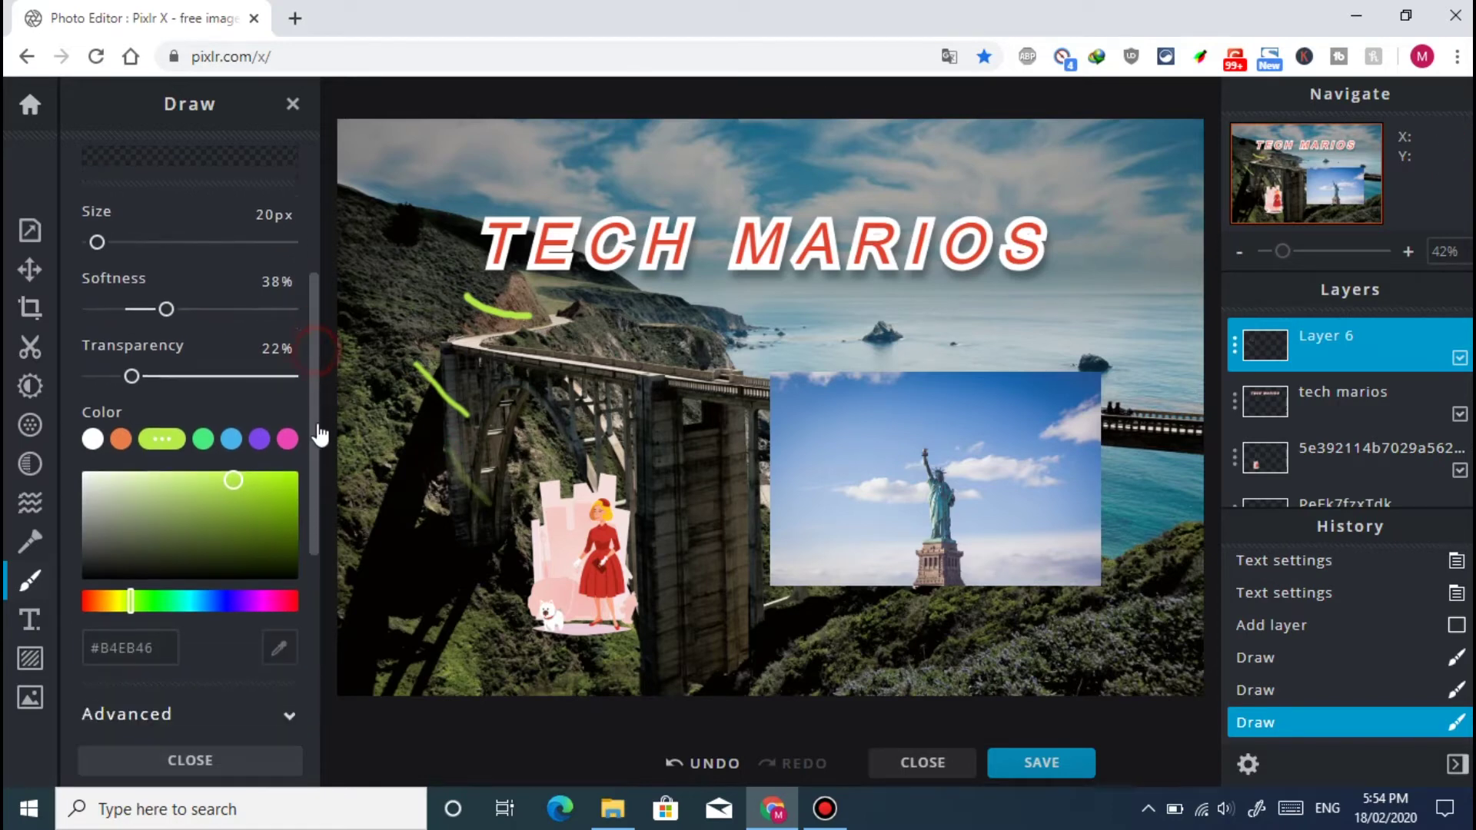
pyautogui.scroll(-3, 302, 489)
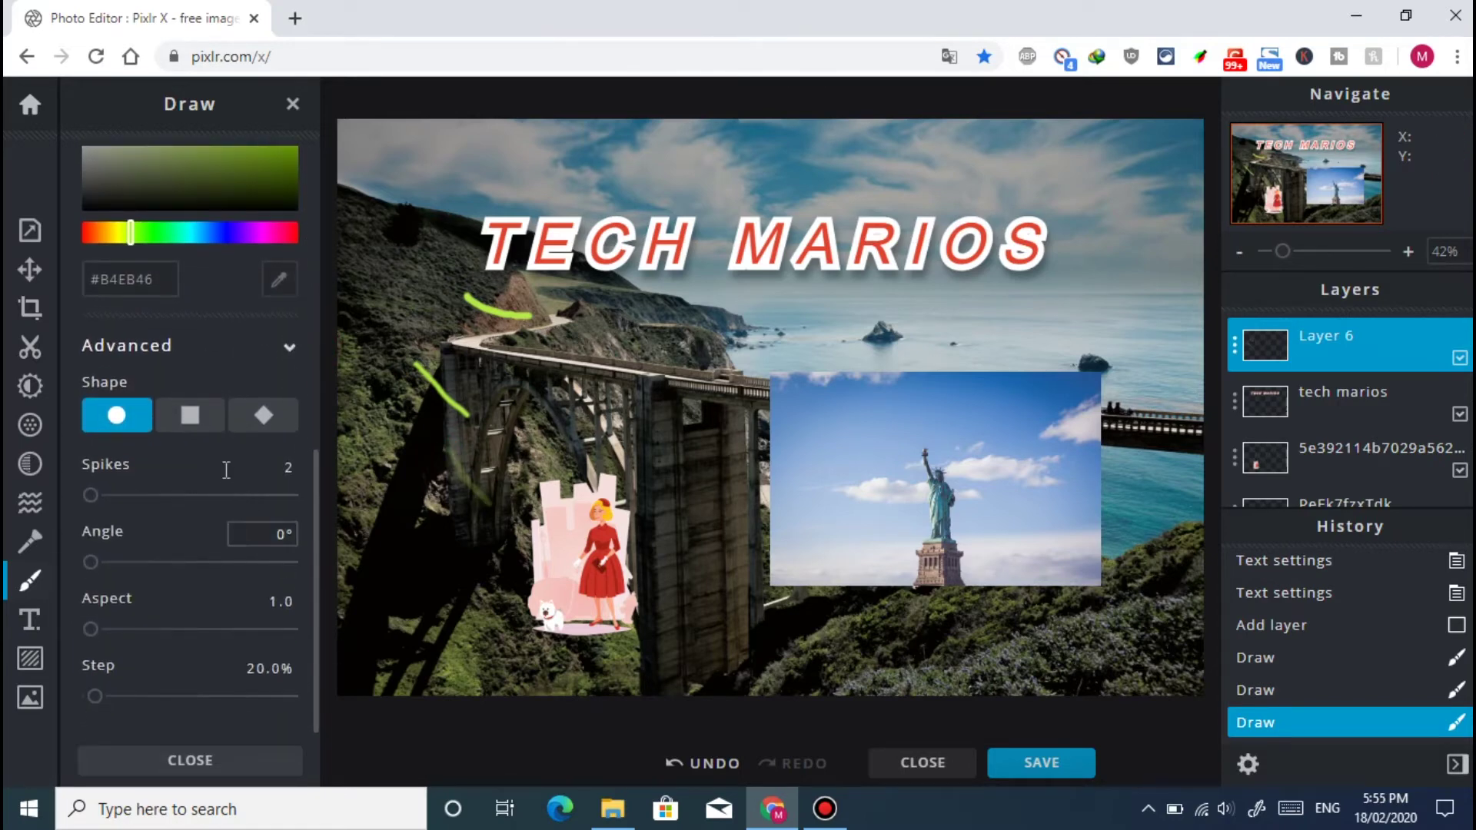
pyautogui.click(199, 431)
pyautogui.moveTo(619, 431)
pyautogui.mouseDown()
pyautogui.moveTo(660, 440)
pyautogui.moveTo(666, 402)
pyautogui.moveTo(638, 379)
pyautogui.mouseUp()
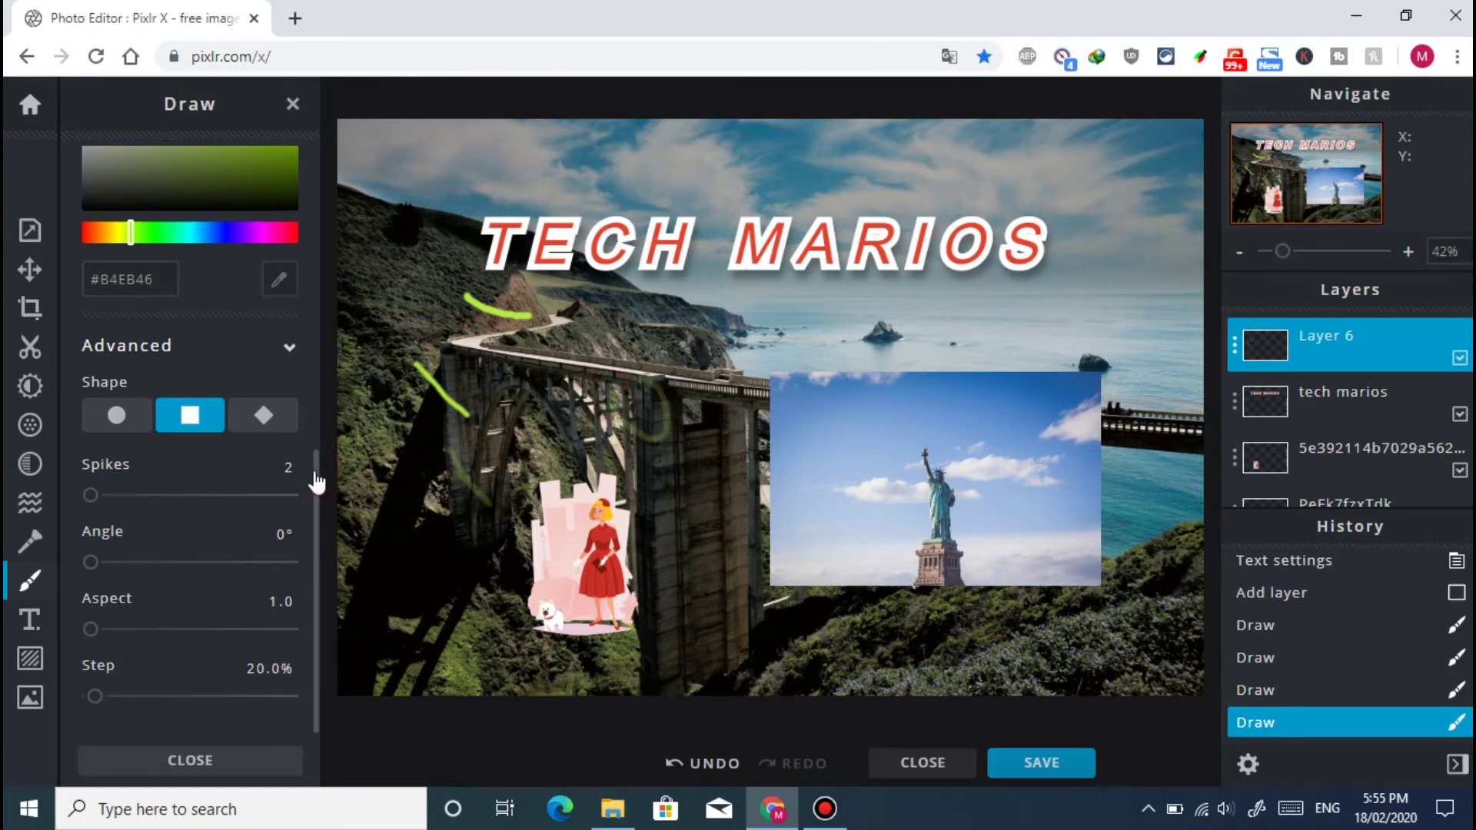
# Paint a lime green square-brush stroke over the bridge with size 144 px, softness 27% and transparency 77%.
pyautogui.scroll(5, 312, 469)
pyautogui.moveTo(134, 487)
pyautogui.mouseDown()
pyautogui.moveTo(264, 491)
pyautogui.moveTo(246, 499)
pyautogui.mouseUp()
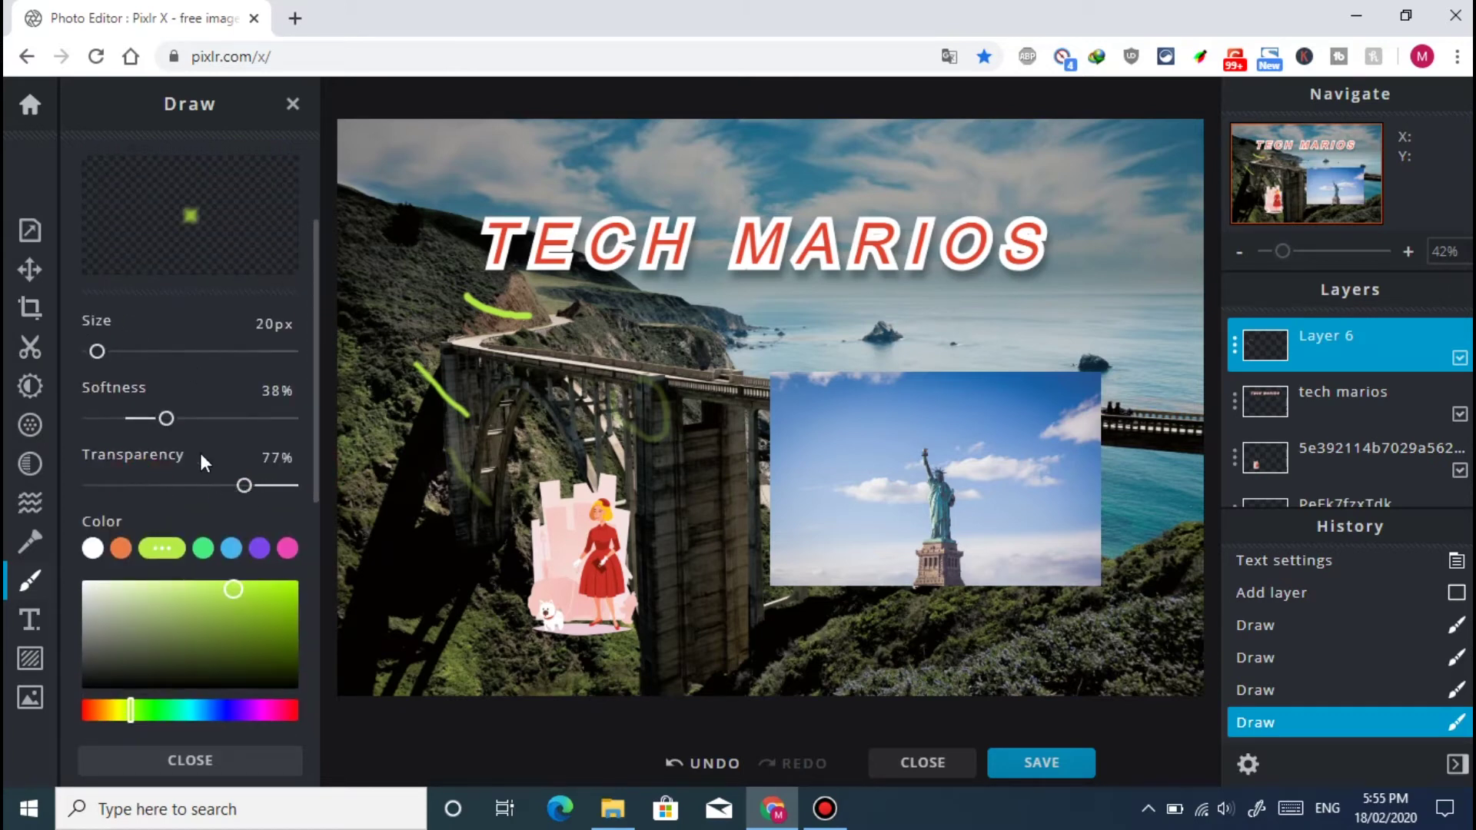
pyautogui.moveTo(175, 432); pyautogui.dragTo(144, 435)
pyautogui.moveTo(97, 351); pyautogui.dragTo(146, 352)
pyautogui.moveTo(609, 306)
pyautogui.mouseDown()
pyautogui.moveTo(705, 395)
pyautogui.moveTo(679, 427)
pyautogui.moveTo(611, 437)
pyautogui.mouseUp()
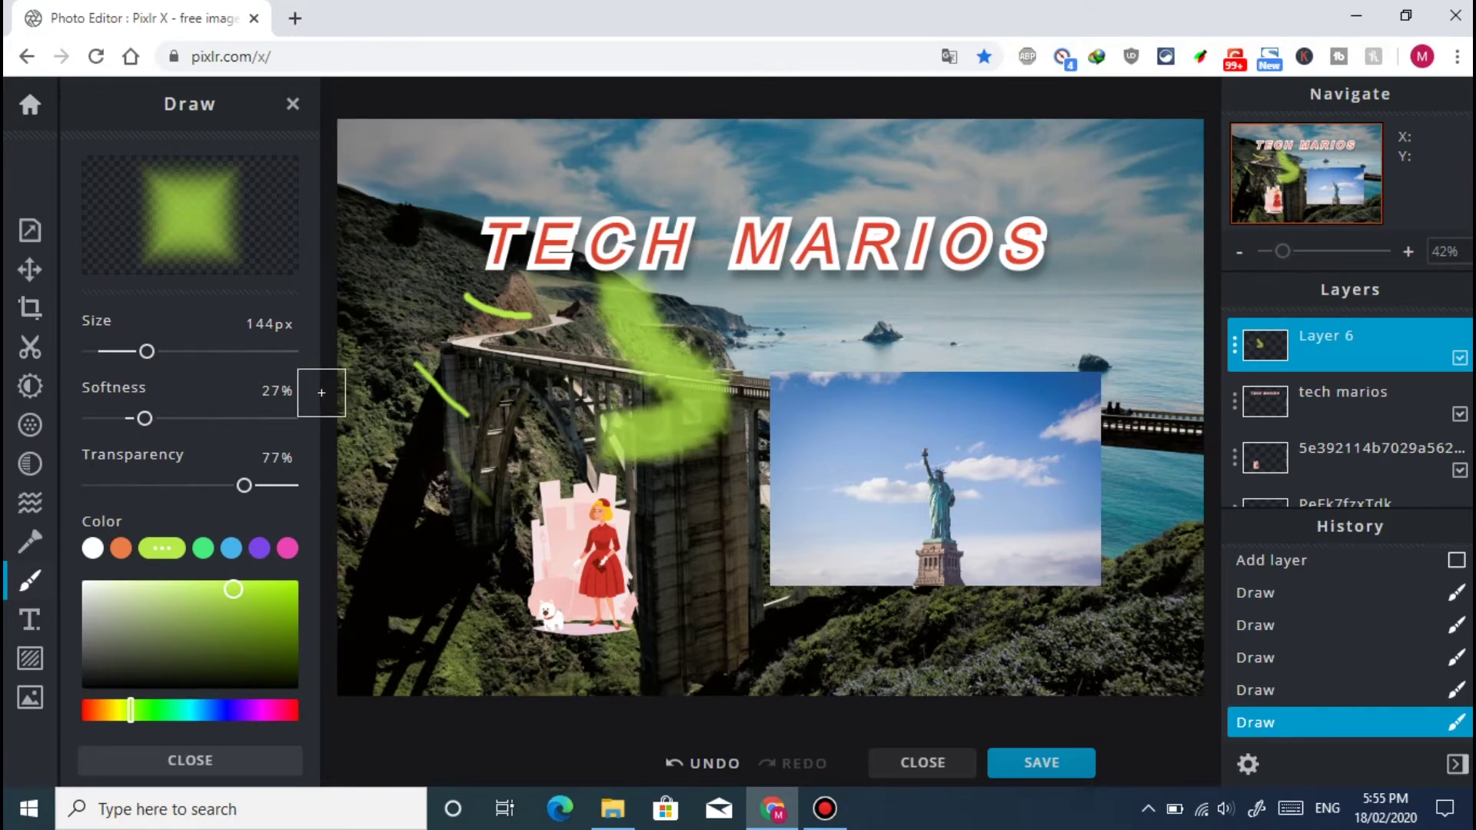
# Change the brush color to blue #46BFEB and paint a square-brush stroke beside the title and diamond-brush strokes over the bridge.
pyautogui.scroll(-5, 303, 524)
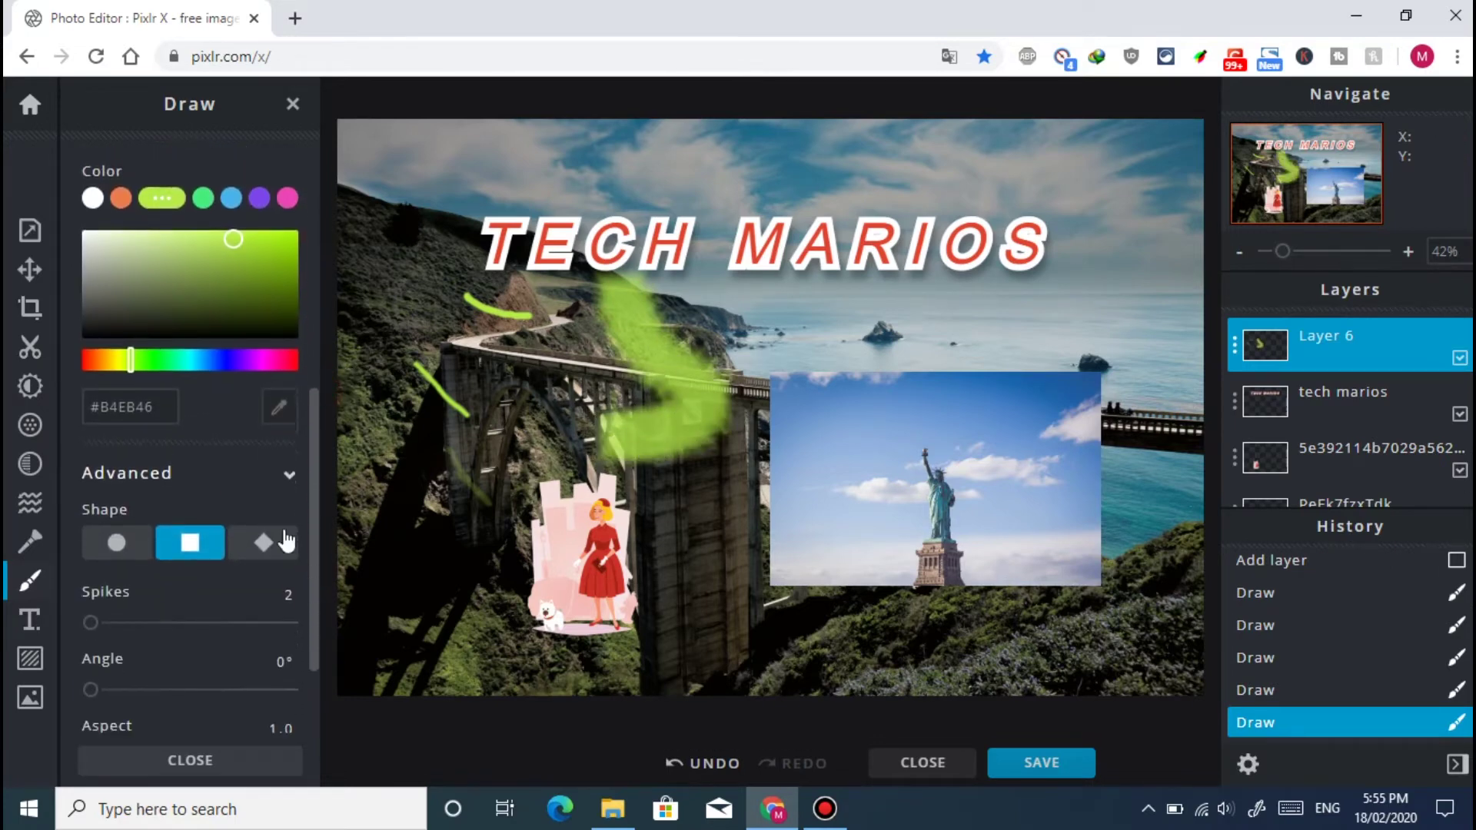
pyautogui.click(200, 360)
pyautogui.moveTo(438, 257)
pyautogui.mouseDown()
pyautogui.moveTo(428, 247)
pyautogui.moveTo(446, 309)
pyautogui.mouseUp()
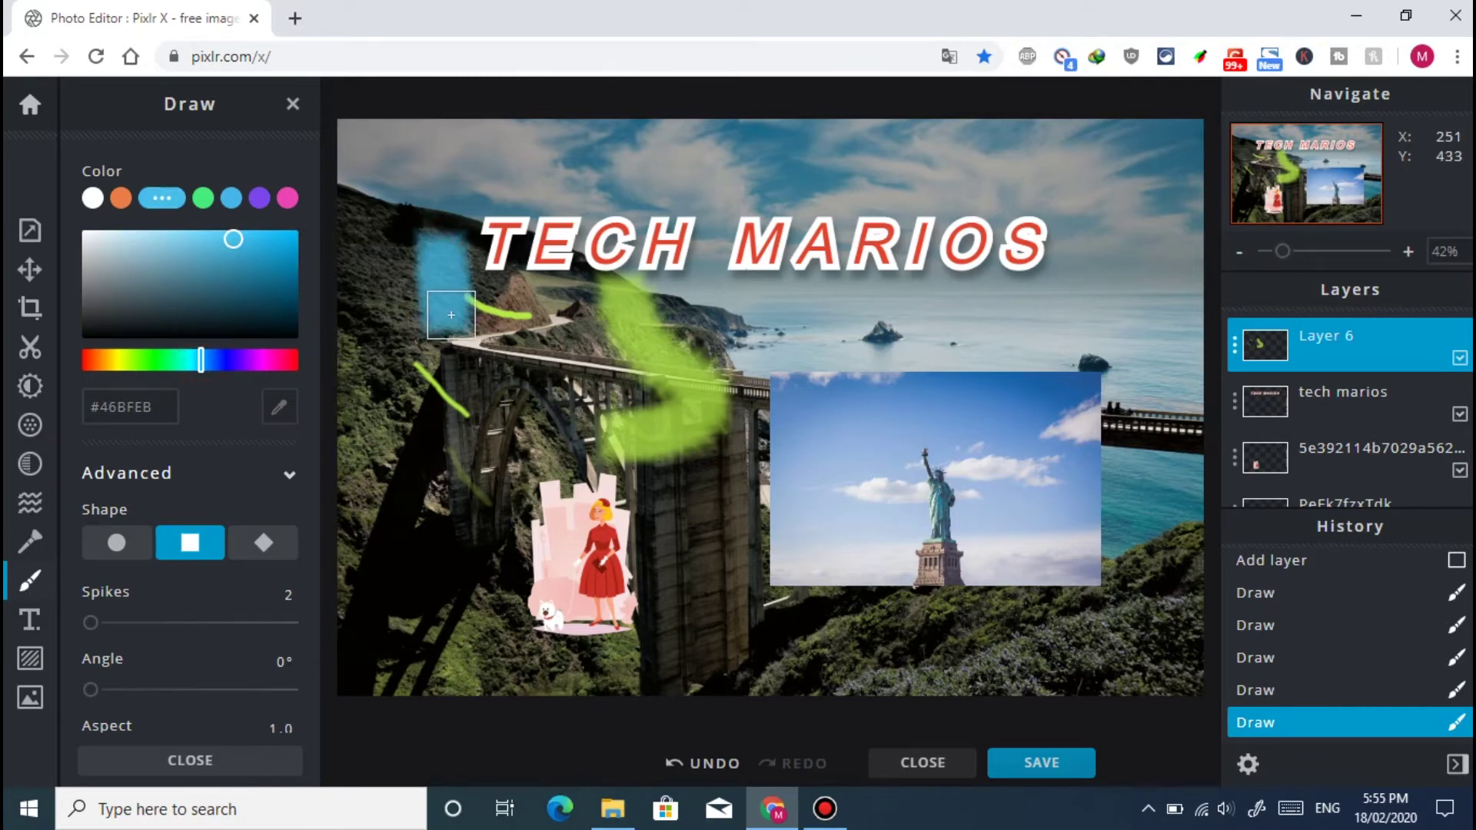
pyautogui.click(265, 544)
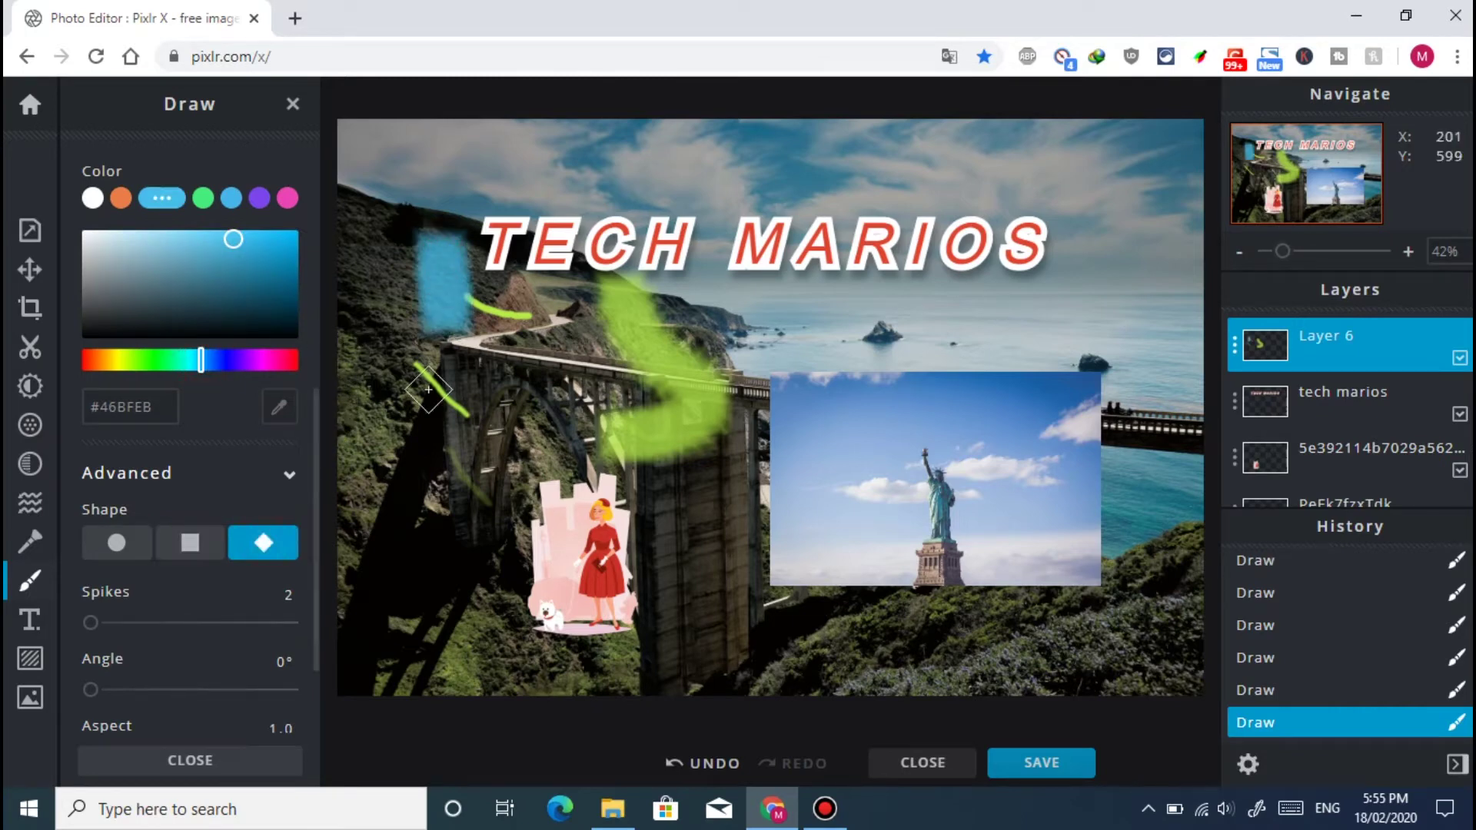
pyautogui.moveTo(618, 317); pyautogui.dragTo(579, 342)
pyautogui.moveTo(505, 361); pyautogui.dragTo(529, 299)
# Paint blue strokes over the bridge with the brush spikes set to 7, and more with the angle set to 168°.
pyautogui.scroll(-2, 315, 492)
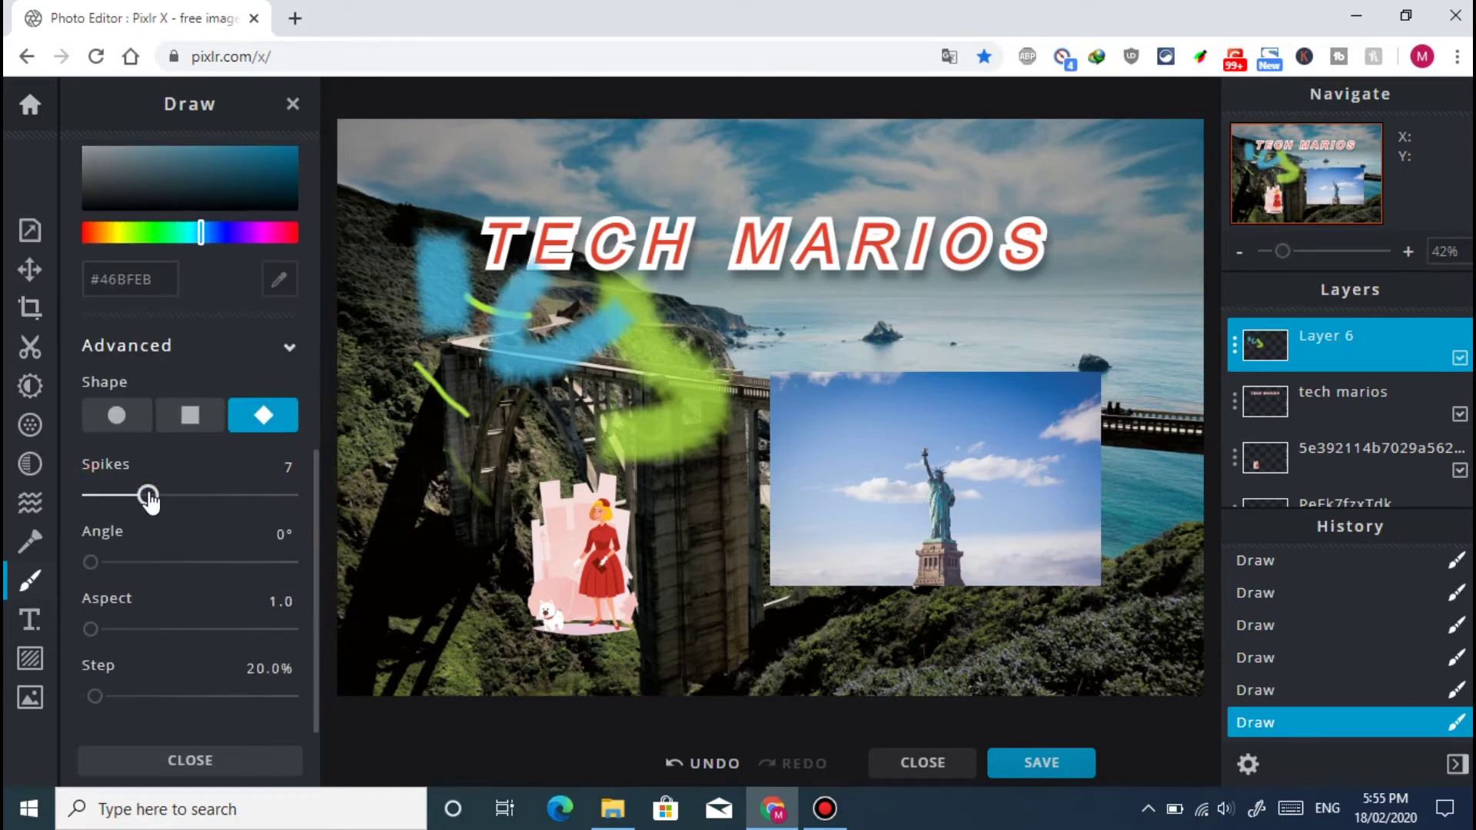
pyautogui.moveTo(500, 369)
pyautogui.mouseDown()
pyautogui.moveTo(494, 437)
pyautogui.moveTo(533, 470)
pyautogui.moveTo(591, 439)
pyautogui.moveTo(553, 468)
pyautogui.moveTo(680, 420)
pyautogui.moveTo(731, 358)
pyautogui.mouseUp()
pyautogui.moveTo(676, 420); pyautogui.dragTo(650, 513)
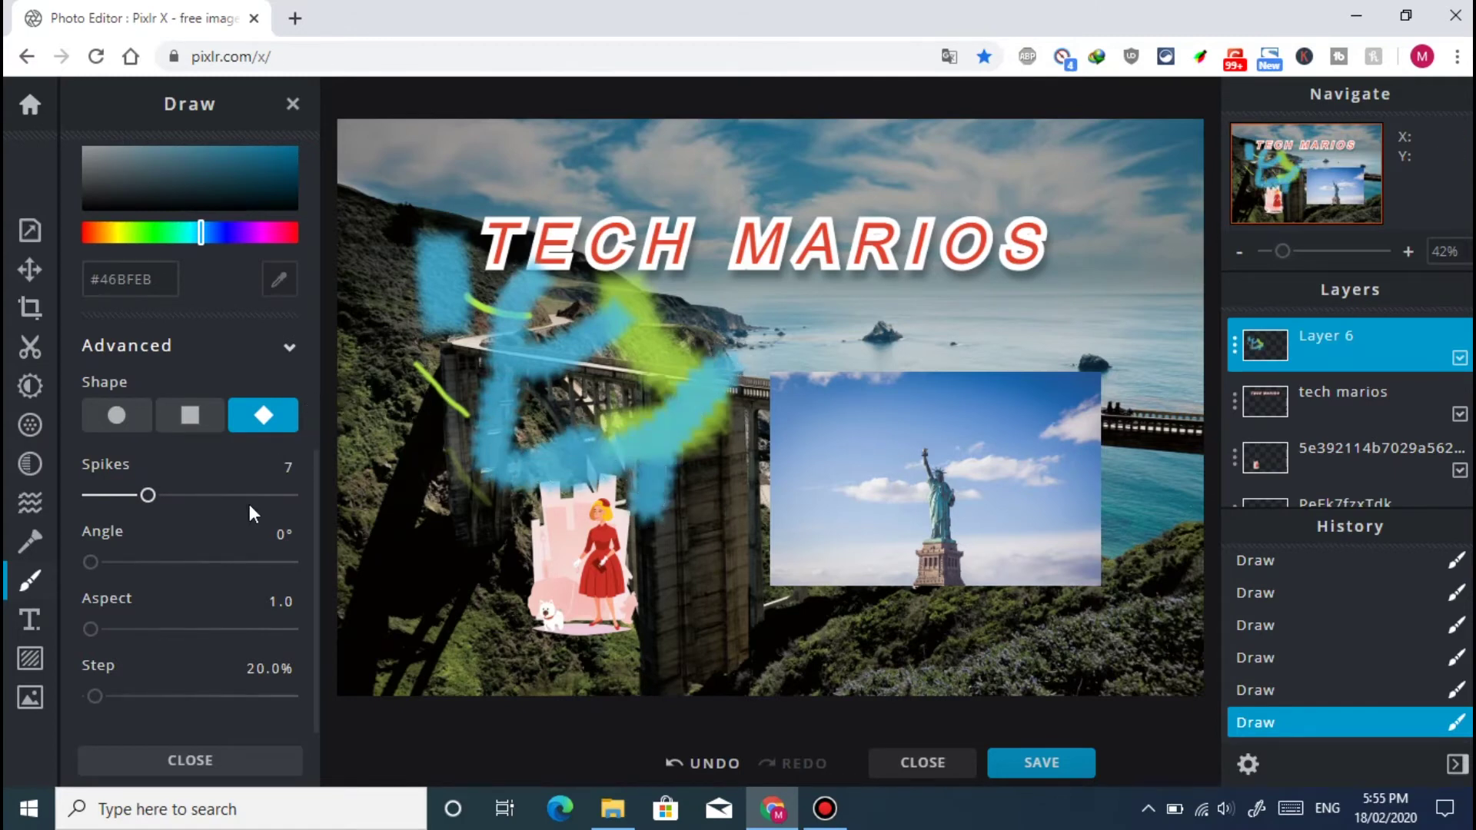
pyautogui.click(183, 561)
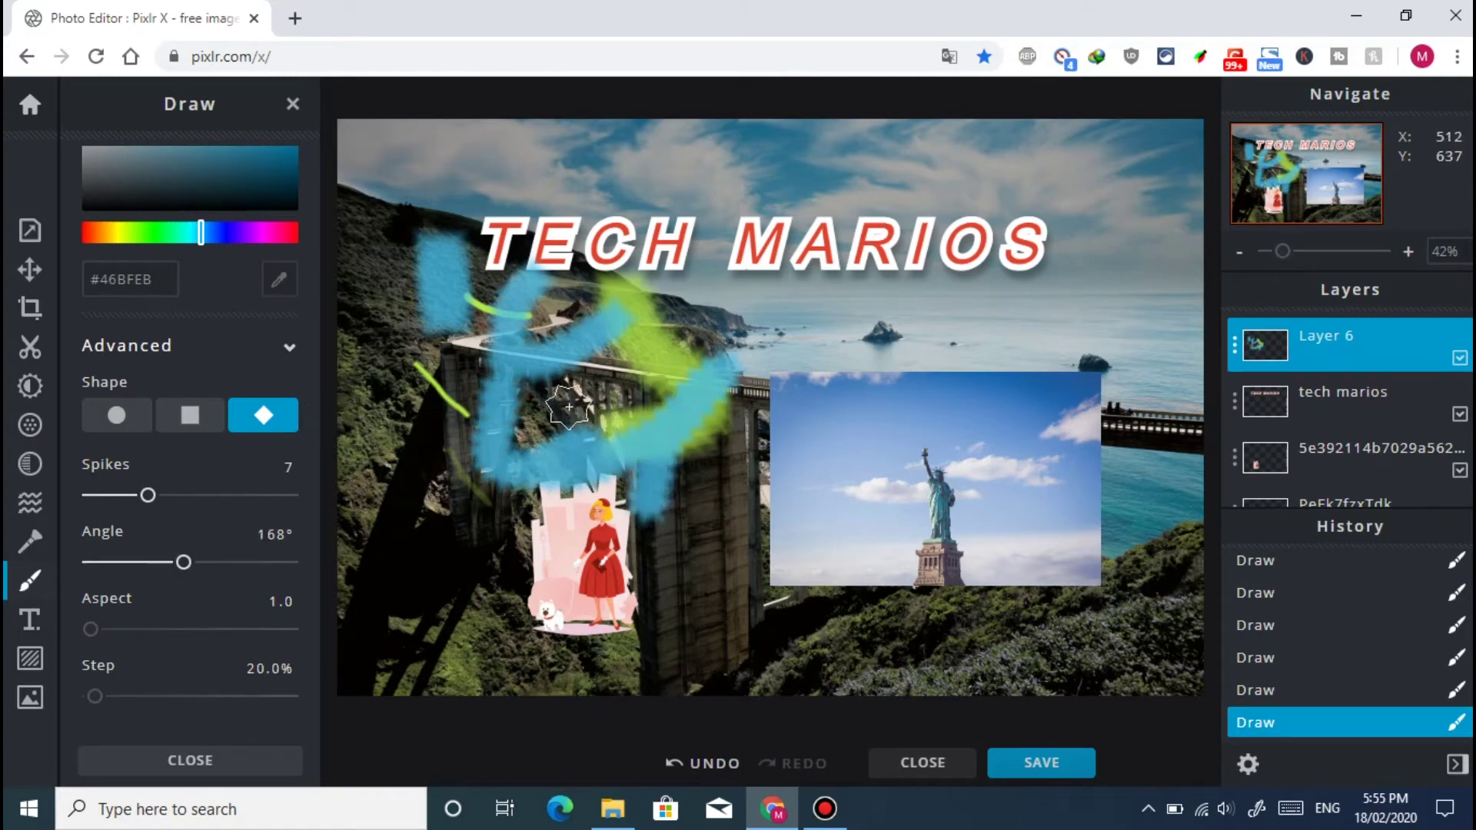
pyautogui.moveTo(728, 350); pyautogui.dragTo(769, 323)
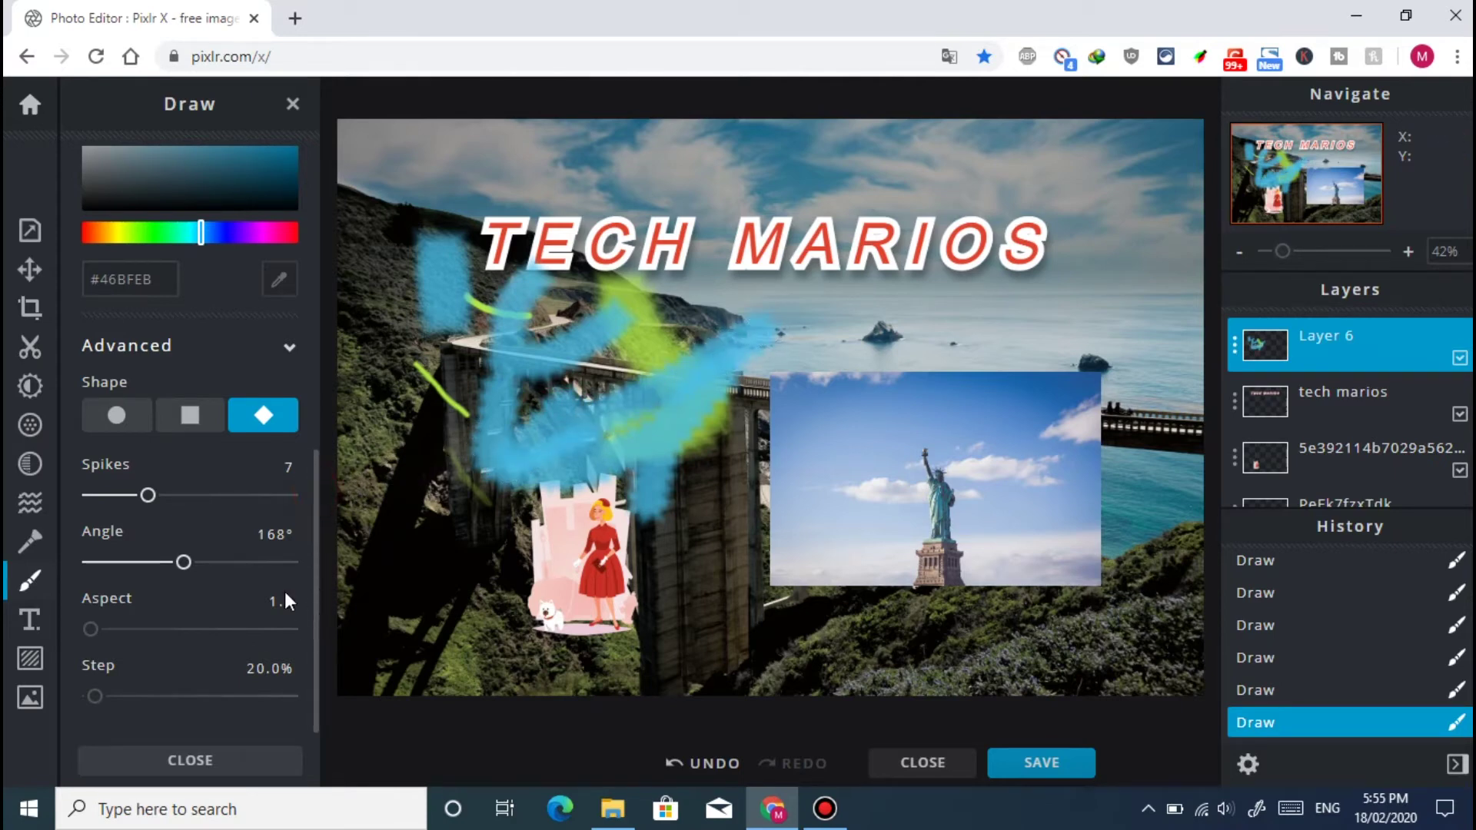
# Paint star-shaped strokes around the woman sticker with aspect 6.6, add a spaced row of stars with step 86%, and close the Draw tool.
pyautogui.click(145, 629)
pyautogui.moveTo(444, 349)
pyautogui.mouseDown()
pyautogui.moveTo(442, 441)
pyautogui.moveTo(455, 456)
pyautogui.moveTo(467, 431)
pyautogui.moveTo(466, 500)
pyautogui.moveTo(500, 576)
pyautogui.moveTo(643, 540)
pyautogui.moveTo(736, 451)
pyautogui.moveTo(715, 565)
pyautogui.mouseUp()
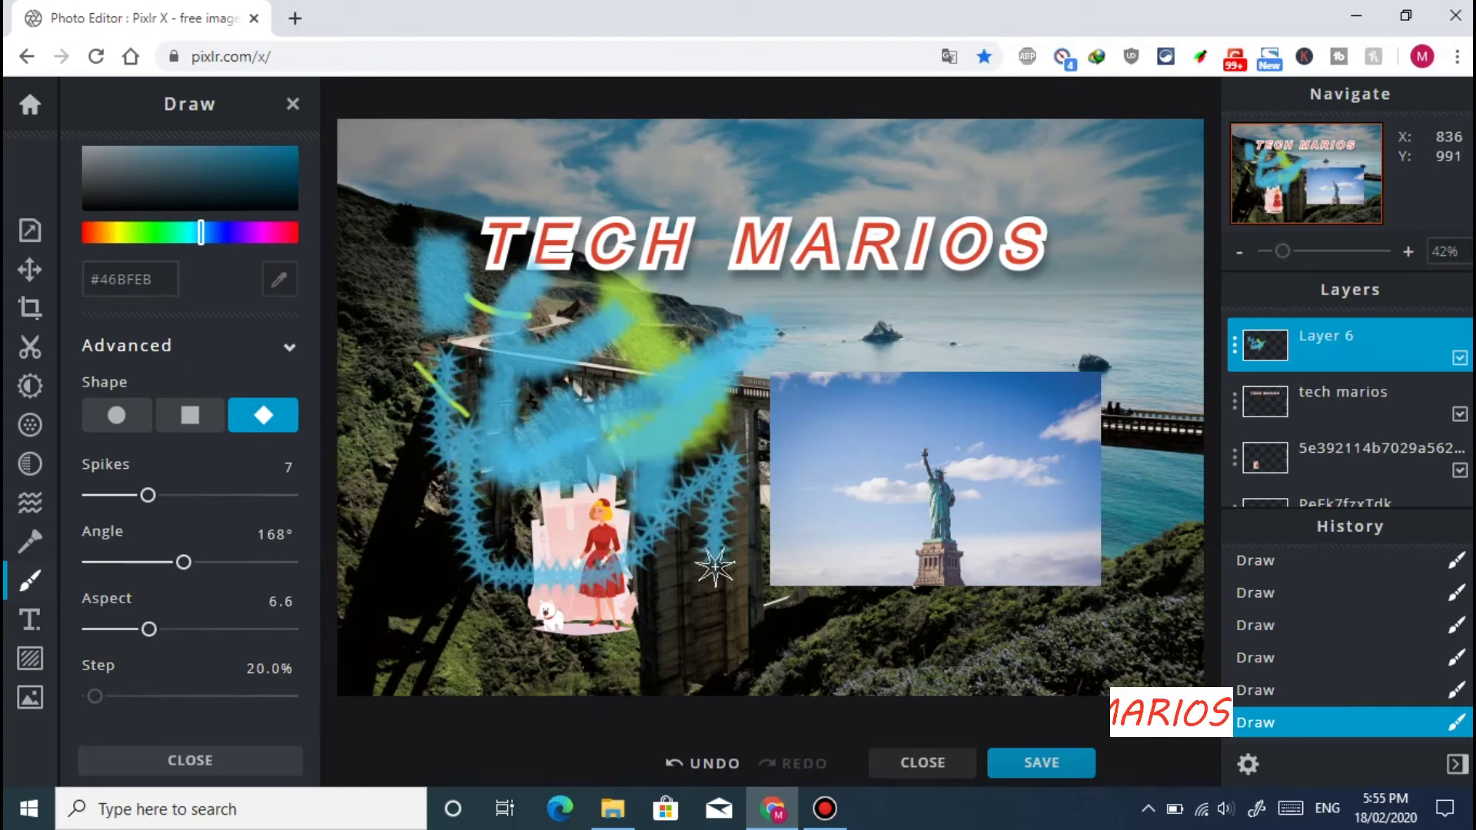
pyautogui.click(142, 695)
pyautogui.moveTo(375, 482)
pyautogui.mouseDown()
pyautogui.moveTo(431, 567)
pyautogui.moveTo(500, 607)
pyautogui.moveTo(627, 638)
pyautogui.moveTo(980, 650)
pyautogui.mouseUp()
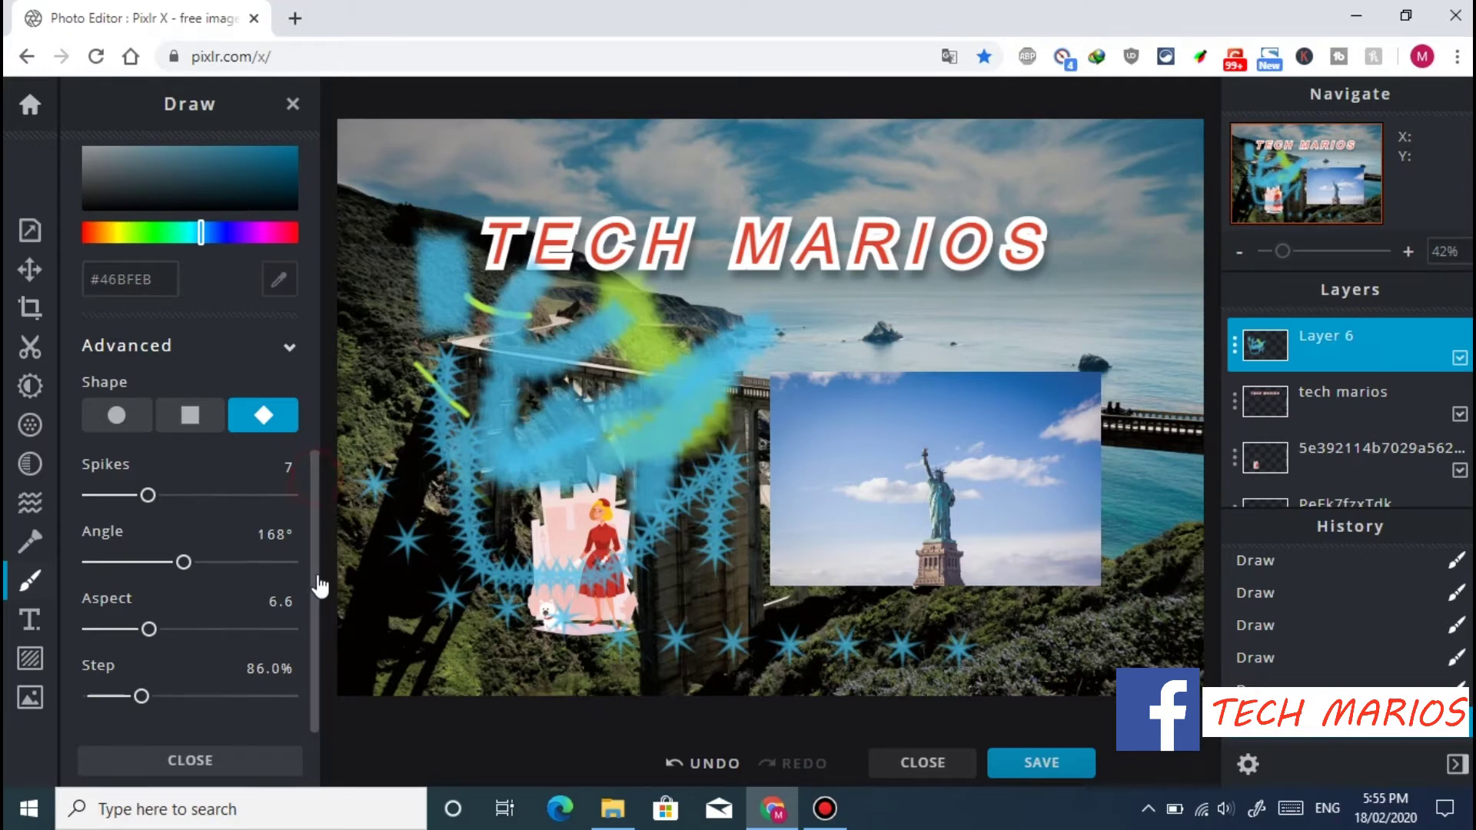
pyautogui.click(220, 761)
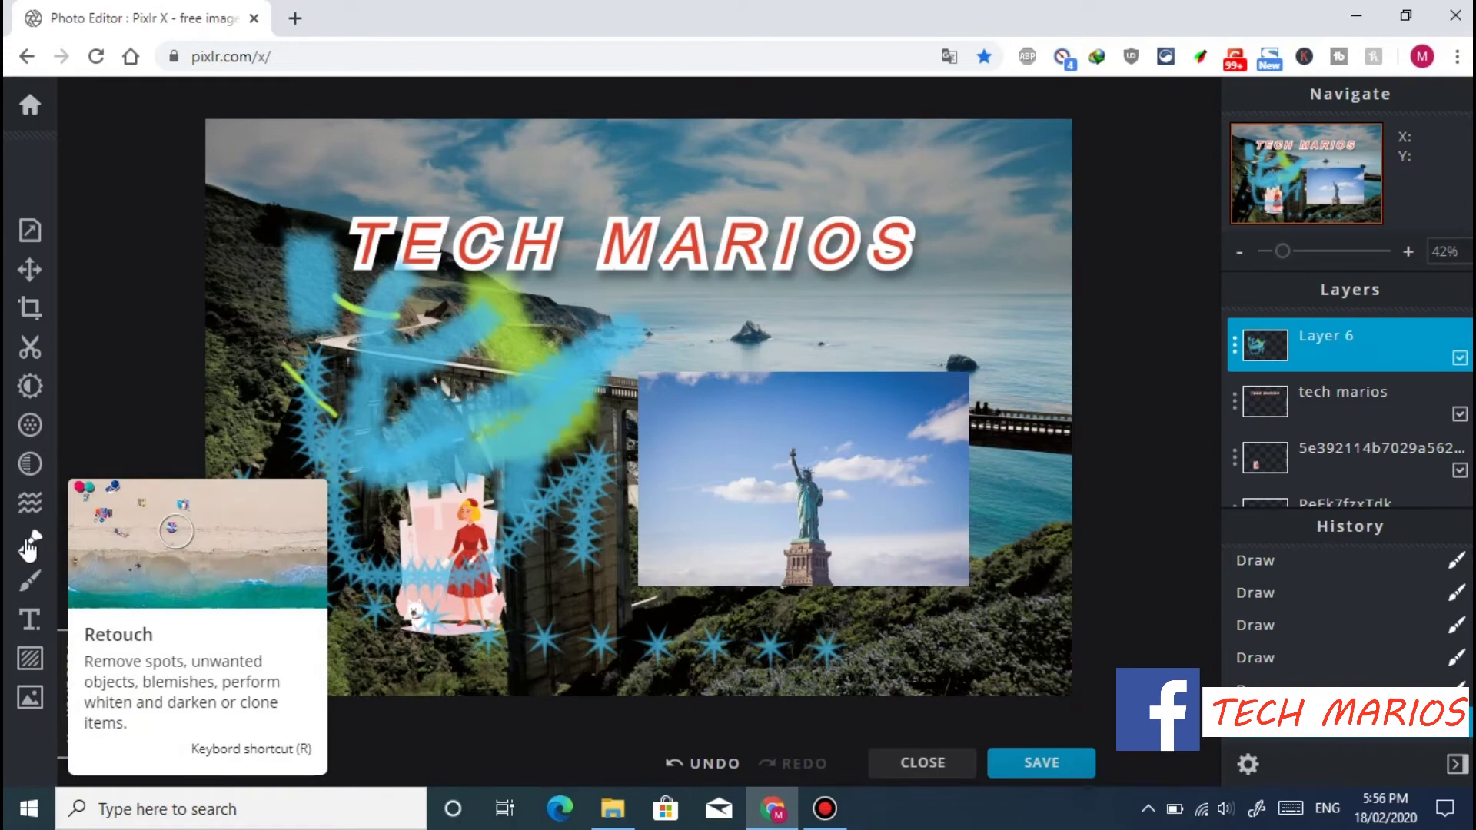
# Open the Retouch tool and heal an area of the blue strokes using the Patch method at 98 px.
pyautogui.click(28, 542)
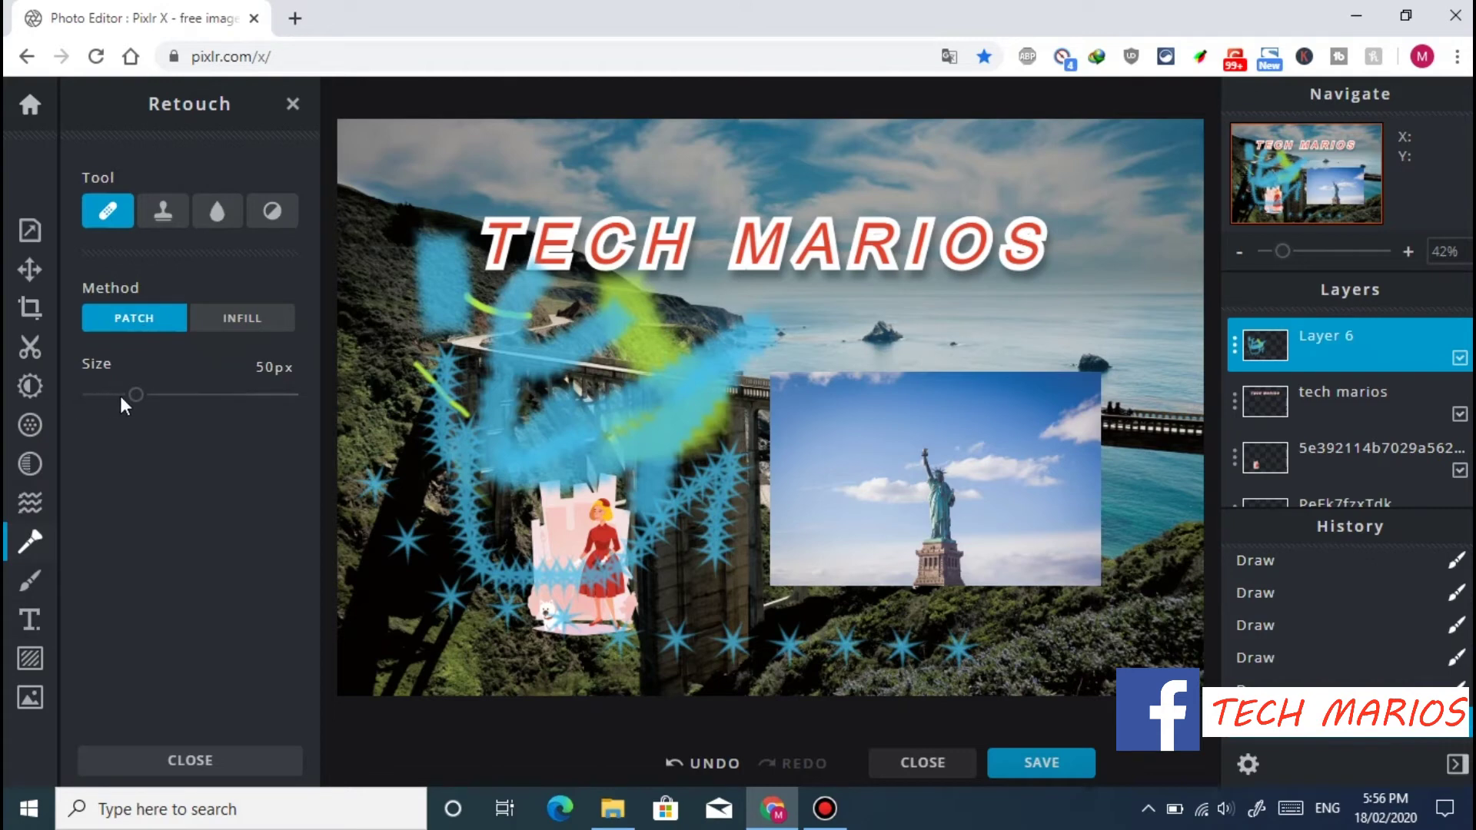
pyautogui.moveTo(133, 395); pyautogui.dragTo(185, 395)
pyautogui.moveTo(483, 444)
pyautogui.mouseDown()
pyautogui.moveTo(408, 403)
pyautogui.moveTo(461, 409)
pyautogui.mouseUp()
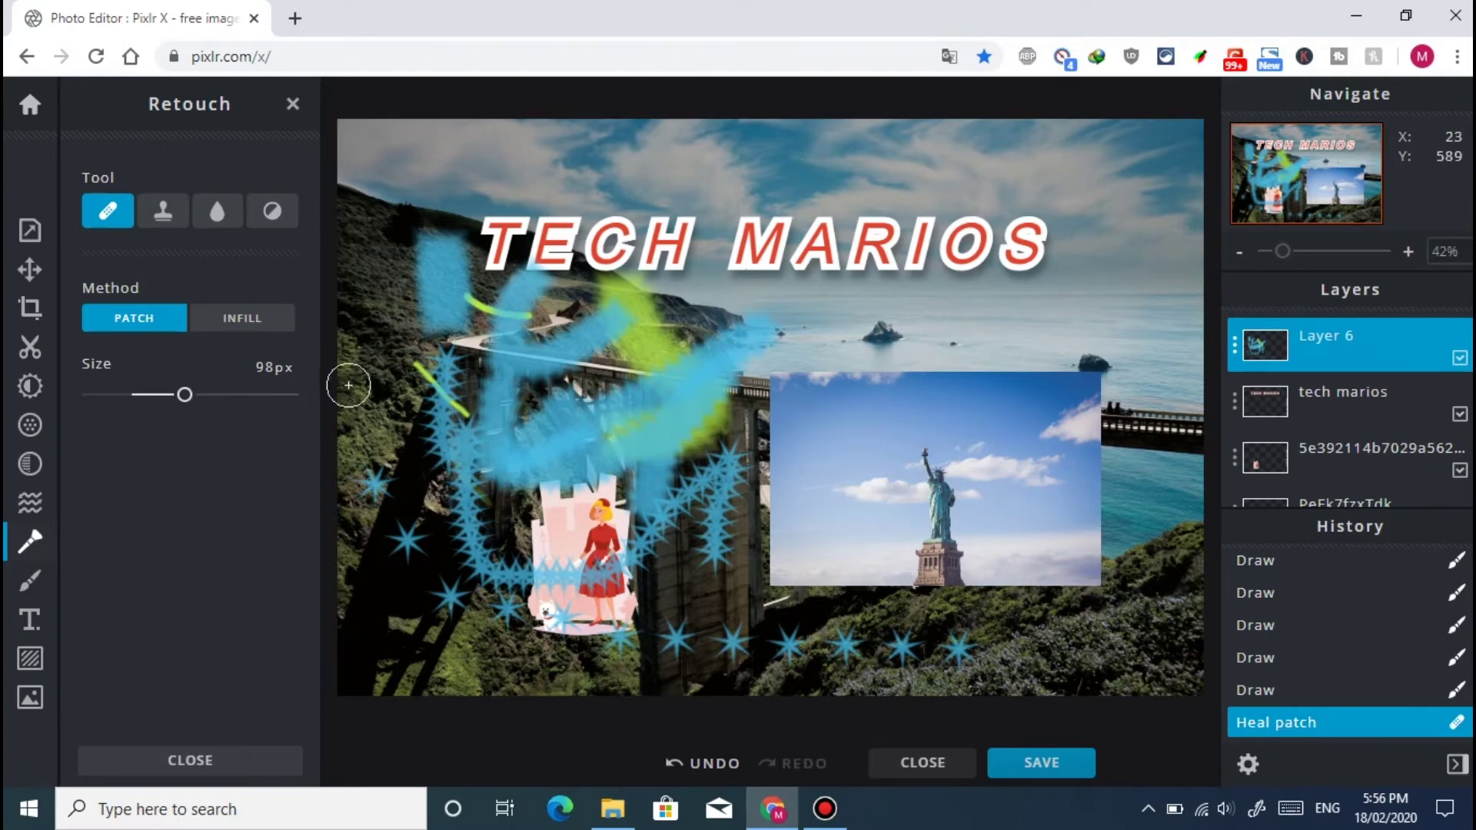
# Set a clone source on the bridge strokes and paint cloned strokes over the drawing with a 245 px clone brush.
pyautogui.click(163, 212)
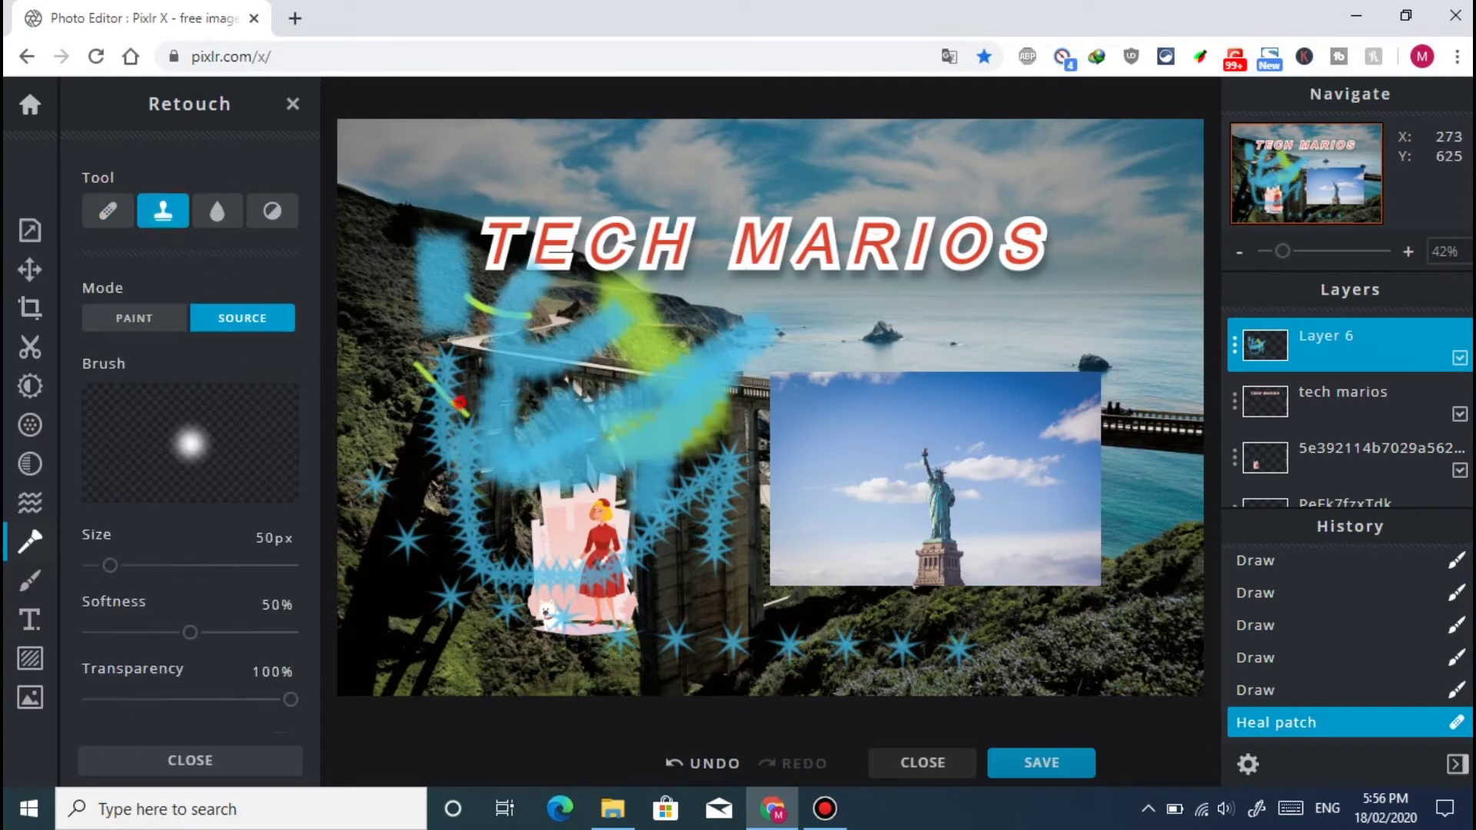
pyautogui.click(460, 401)
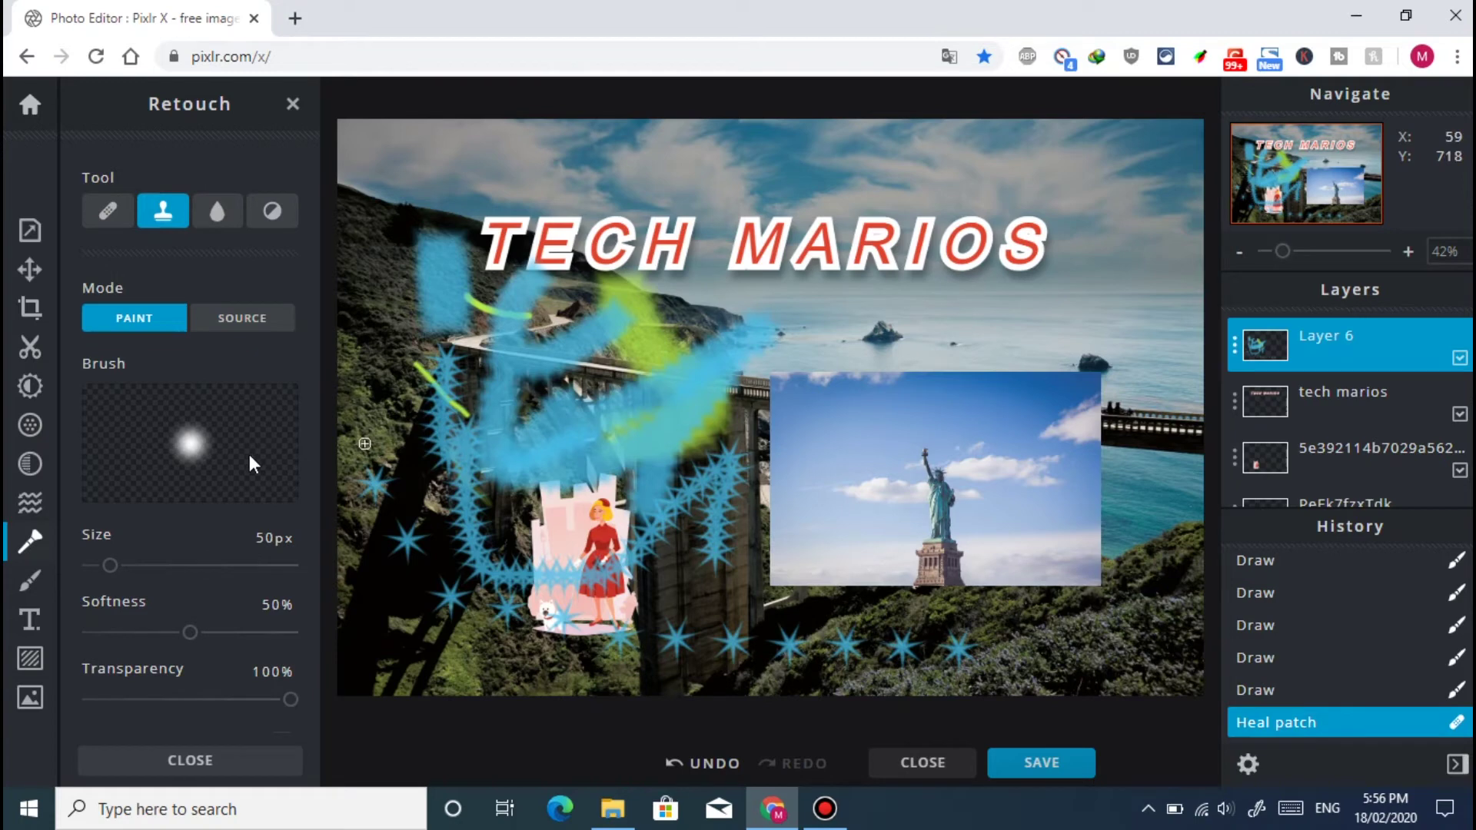
pyautogui.scroll(-1, 316, 382)
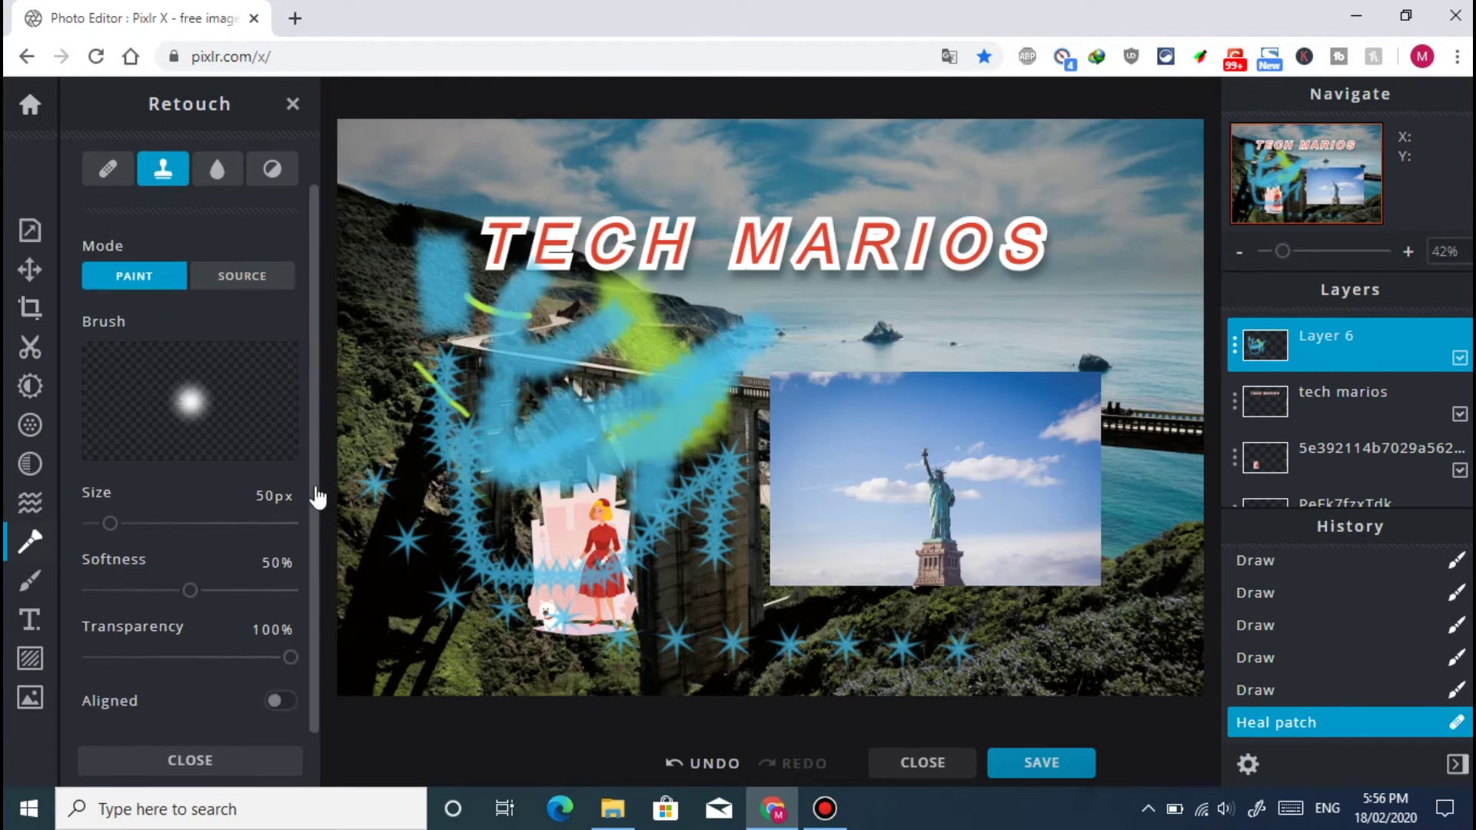
pyautogui.moveTo(110, 524); pyautogui.dragTo(187, 522)
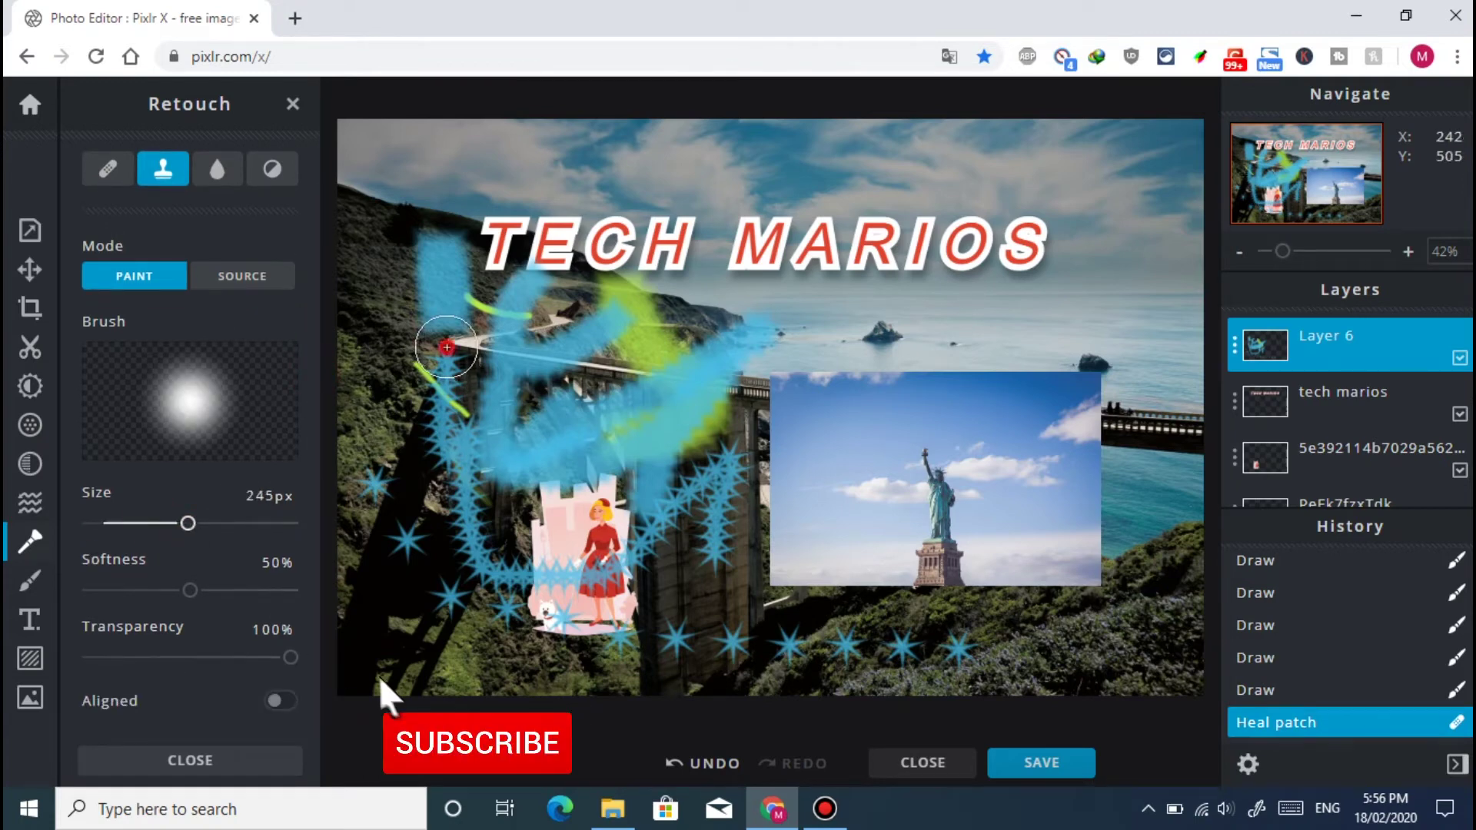
pyautogui.moveTo(431, 388)
pyautogui.mouseDown()
pyautogui.moveTo(384, 369)
pyautogui.moveTo(380, 418)
pyautogui.moveTo(396, 385)
pyautogui.moveTo(429, 477)
pyautogui.moveTo(603, 339)
pyautogui.mouseUp()
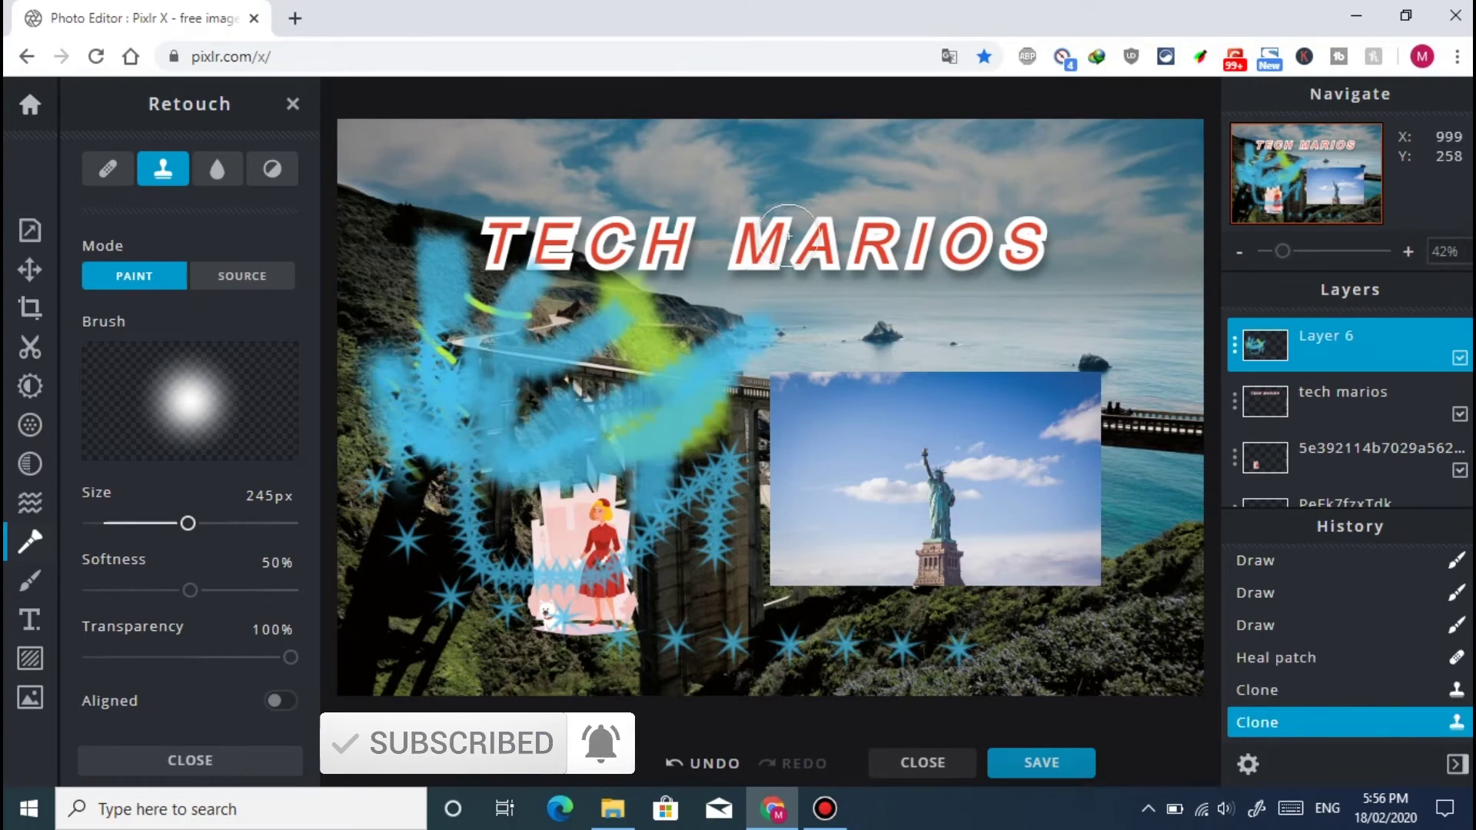
# Undo all clone, heal and brush strokes back to the empty Layer 6.
pyautogui.click(727, 768)
pyautogui.click(727, 769)
pyautogui.click(727, 768)
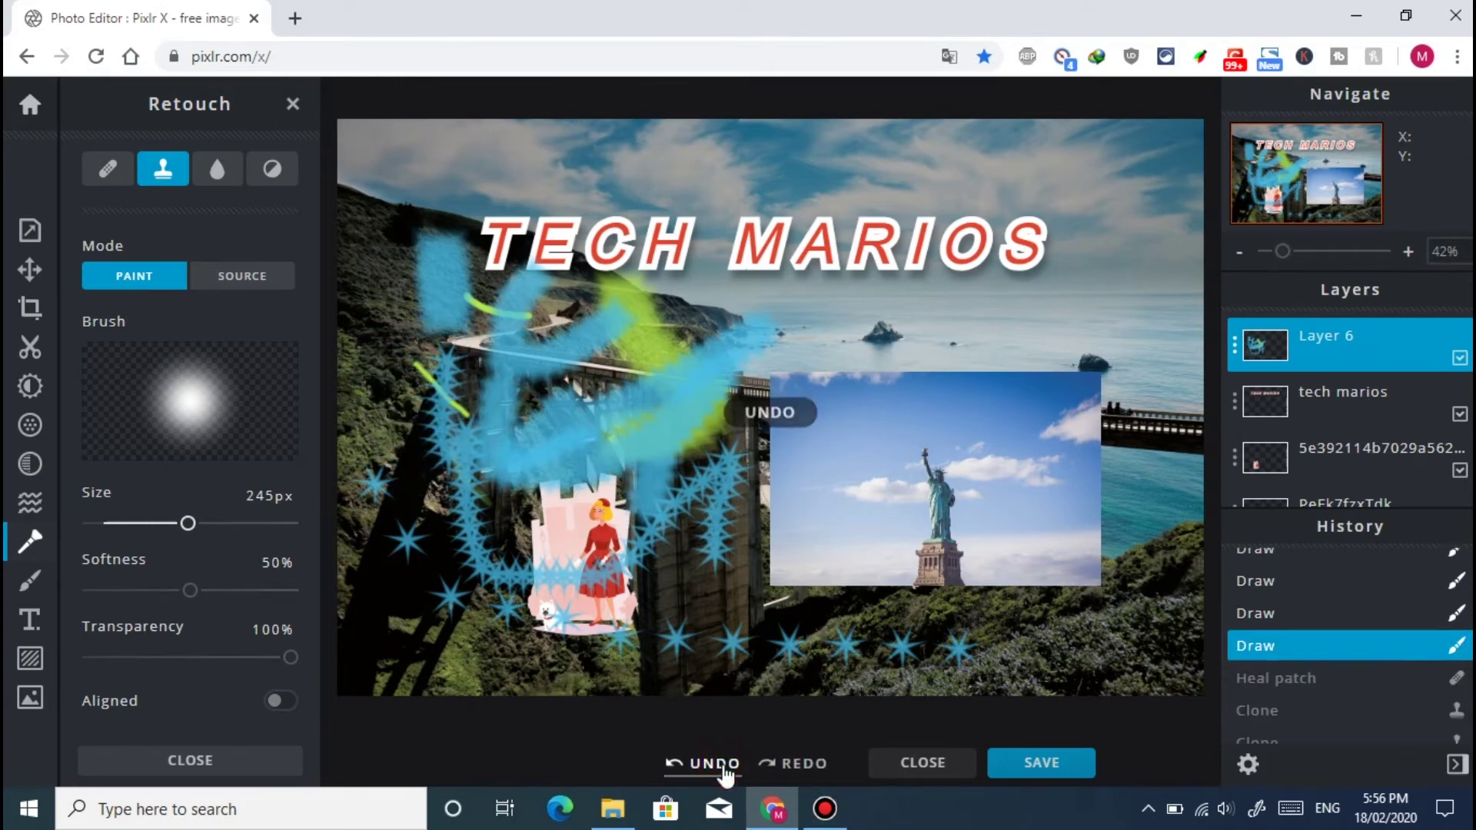
pyautogui.click(726, 769)
pyautogui.click(726, 769)
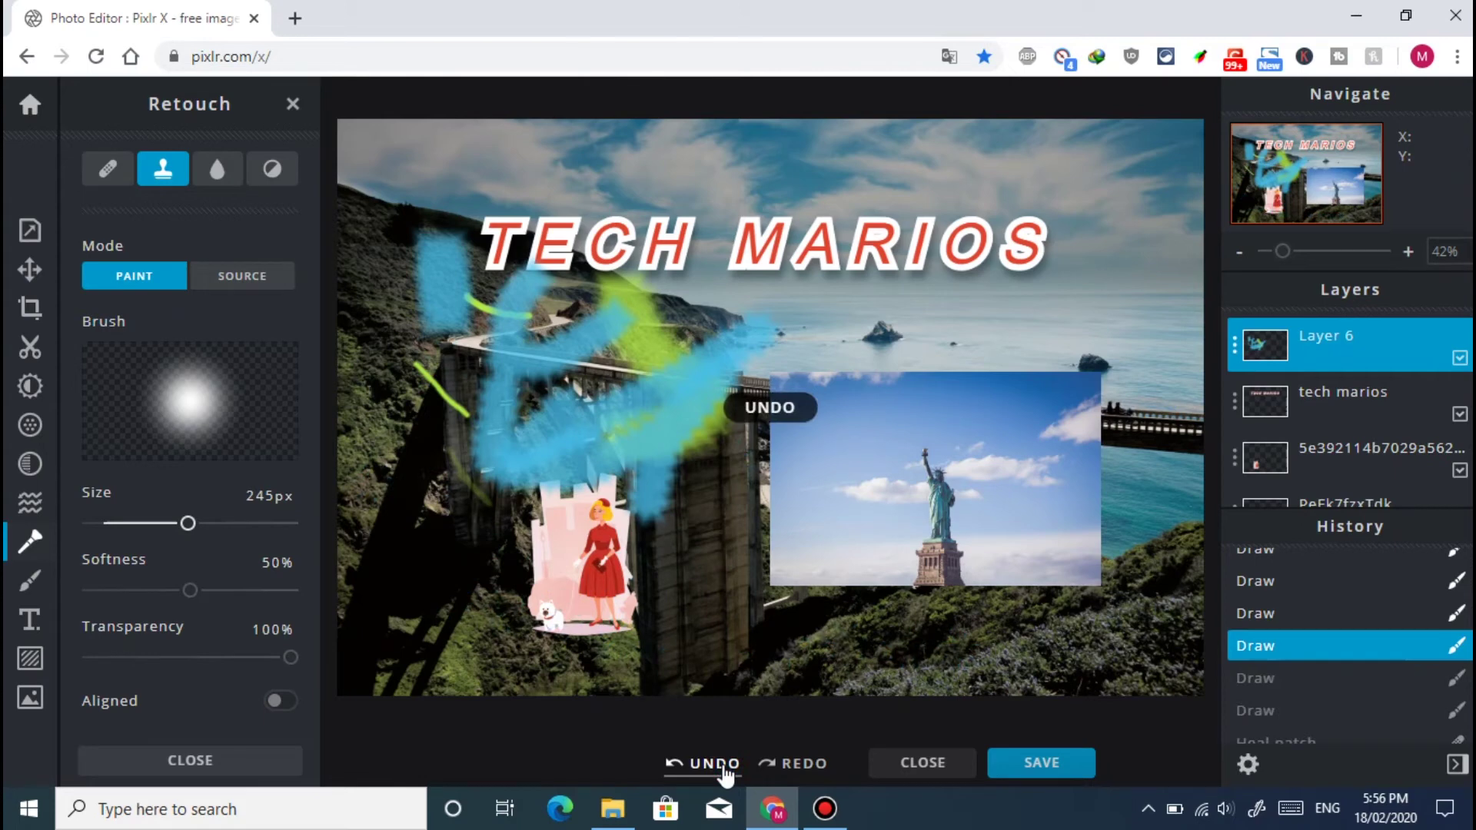
pyautogui.click(726, 769)
pyautogui.click(726, 769)
pyautogui.click(727, 769)
pyautogui.click(726, 769)
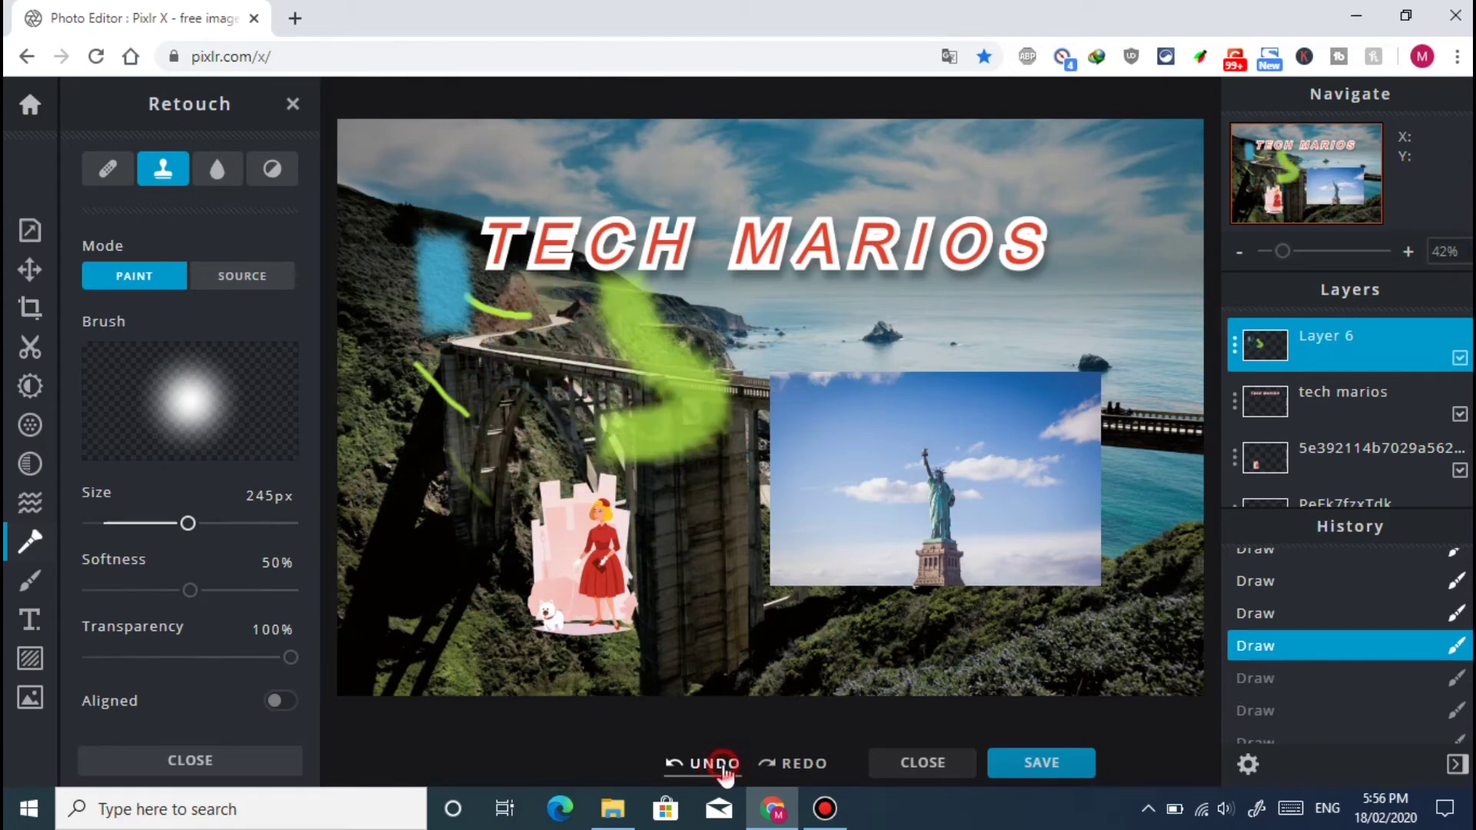
pyautogui.click(727, 768)
pyautogui.click(726, 769)
pyautogui.click(727, 769)
pyautogui.click(727, 769)
pyautogui.click(727, 769)
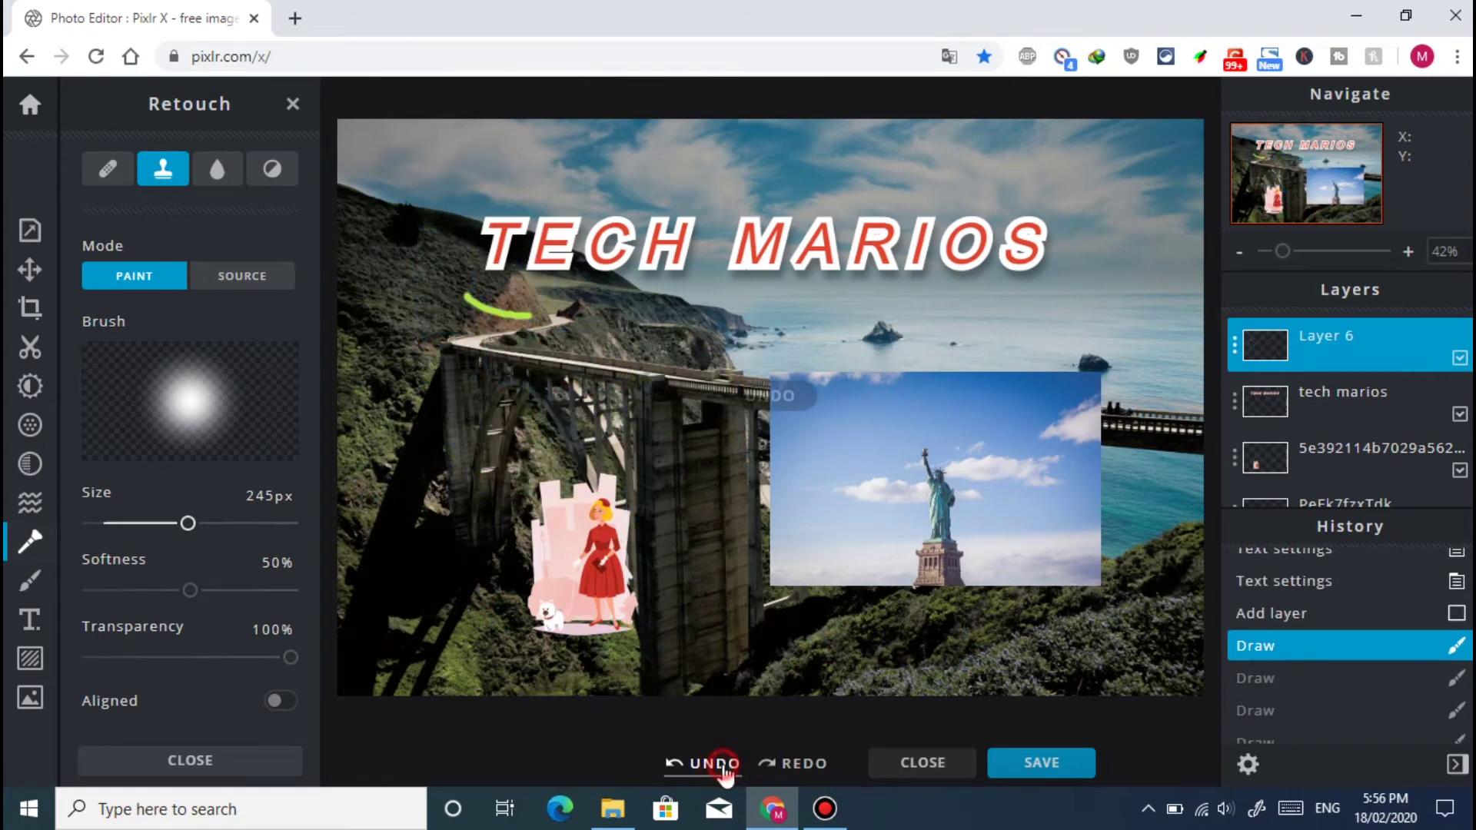
pyautogui.click(727, 768)
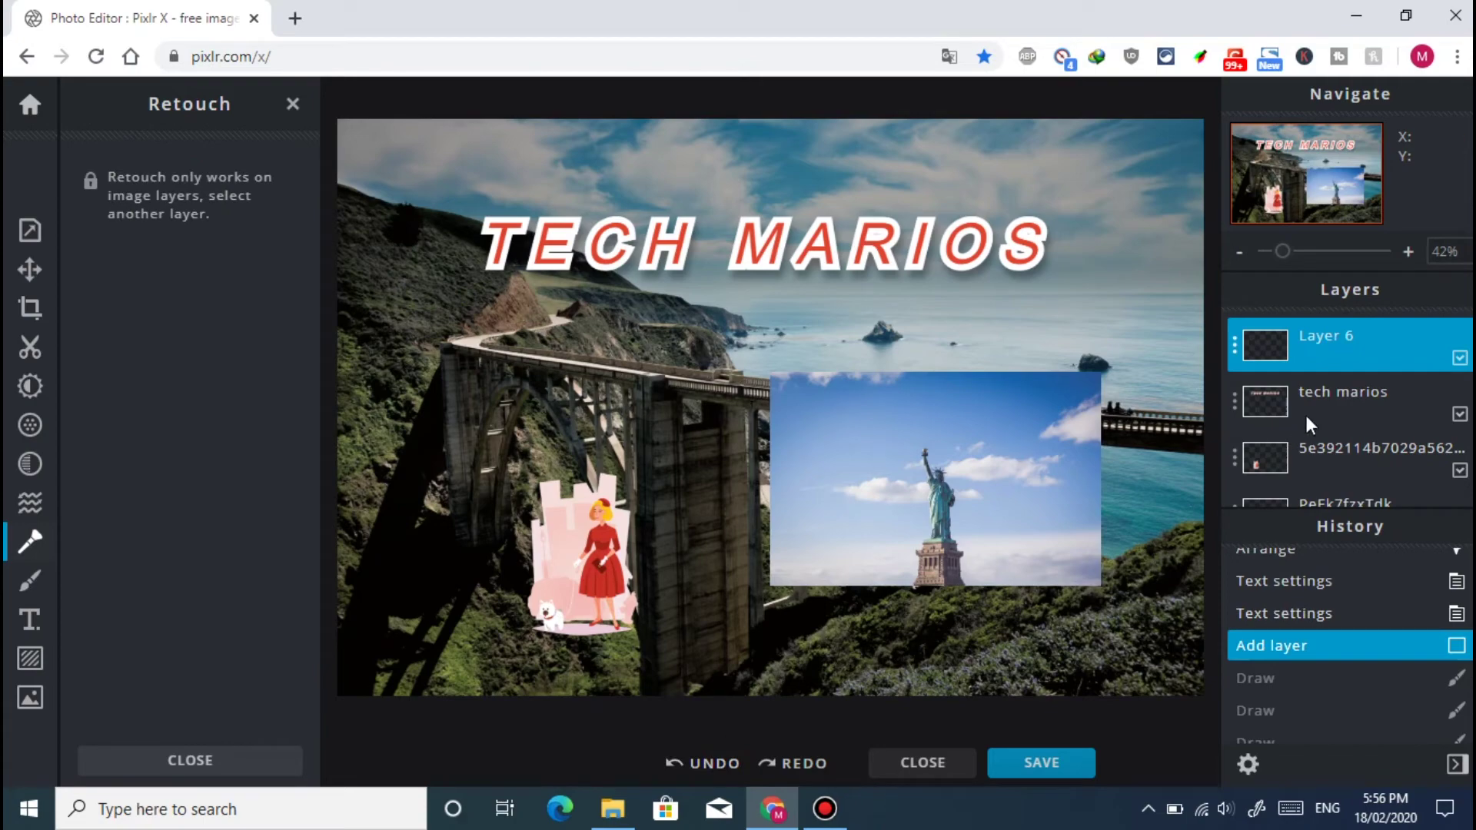
# Reopen the Retouch tool, add another empty layer, and close the tool again.
pyautogui.click(36, 531)
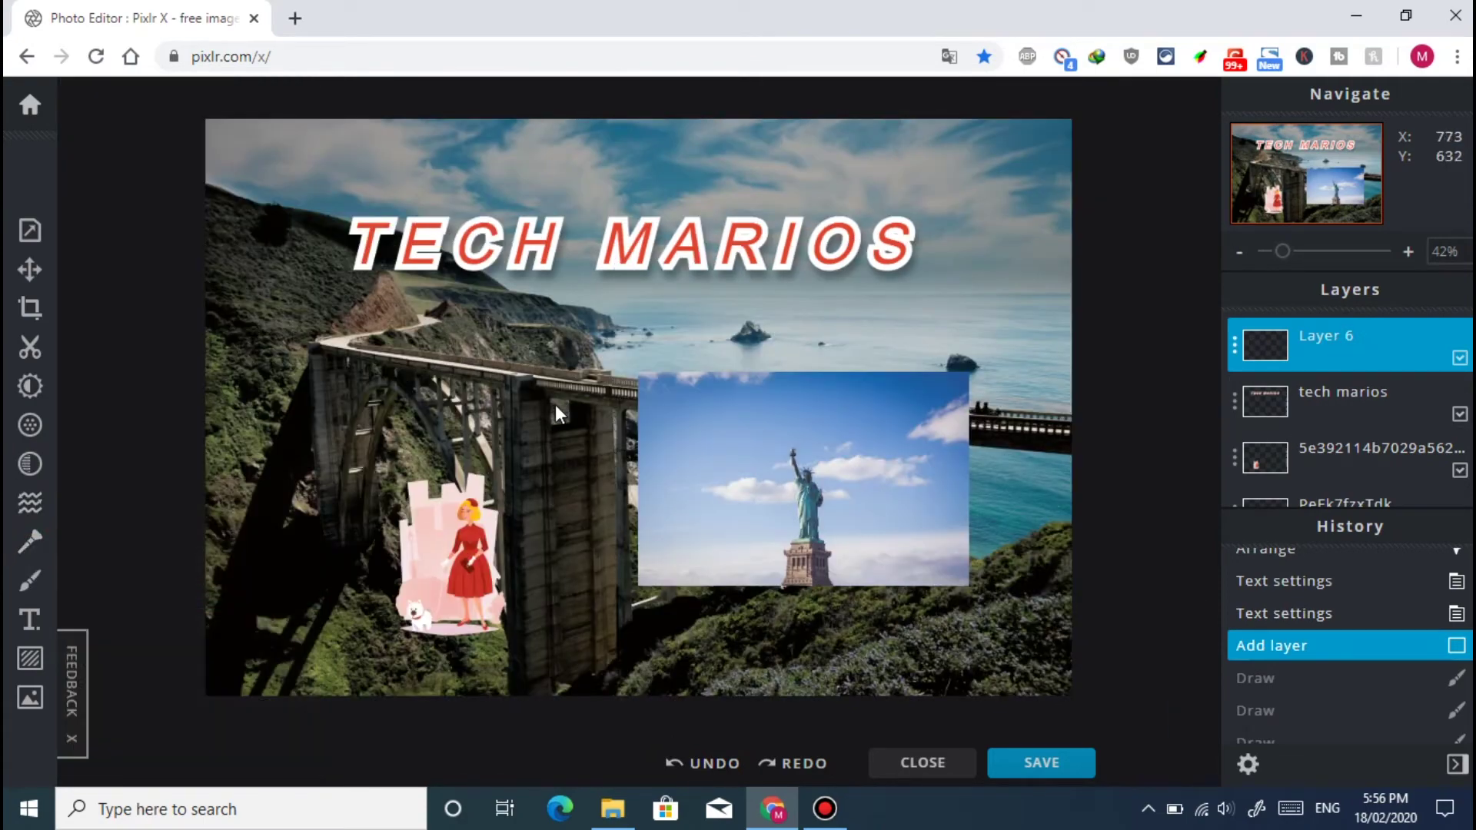
pyautogui.click(30, 542)
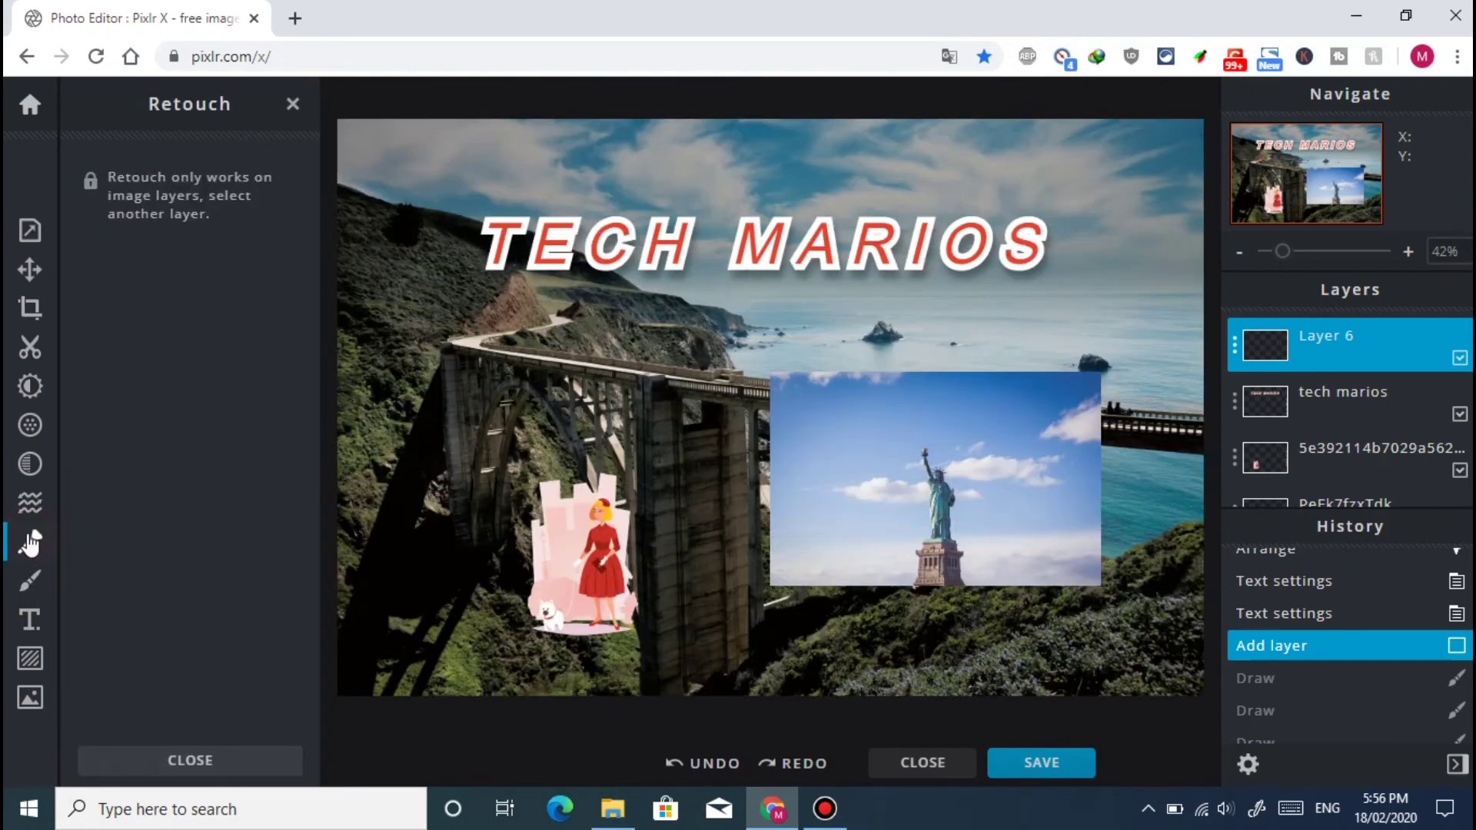
pyautogui.scroll(-3, 1361, 407)
pyautogui.click(1351, 489)
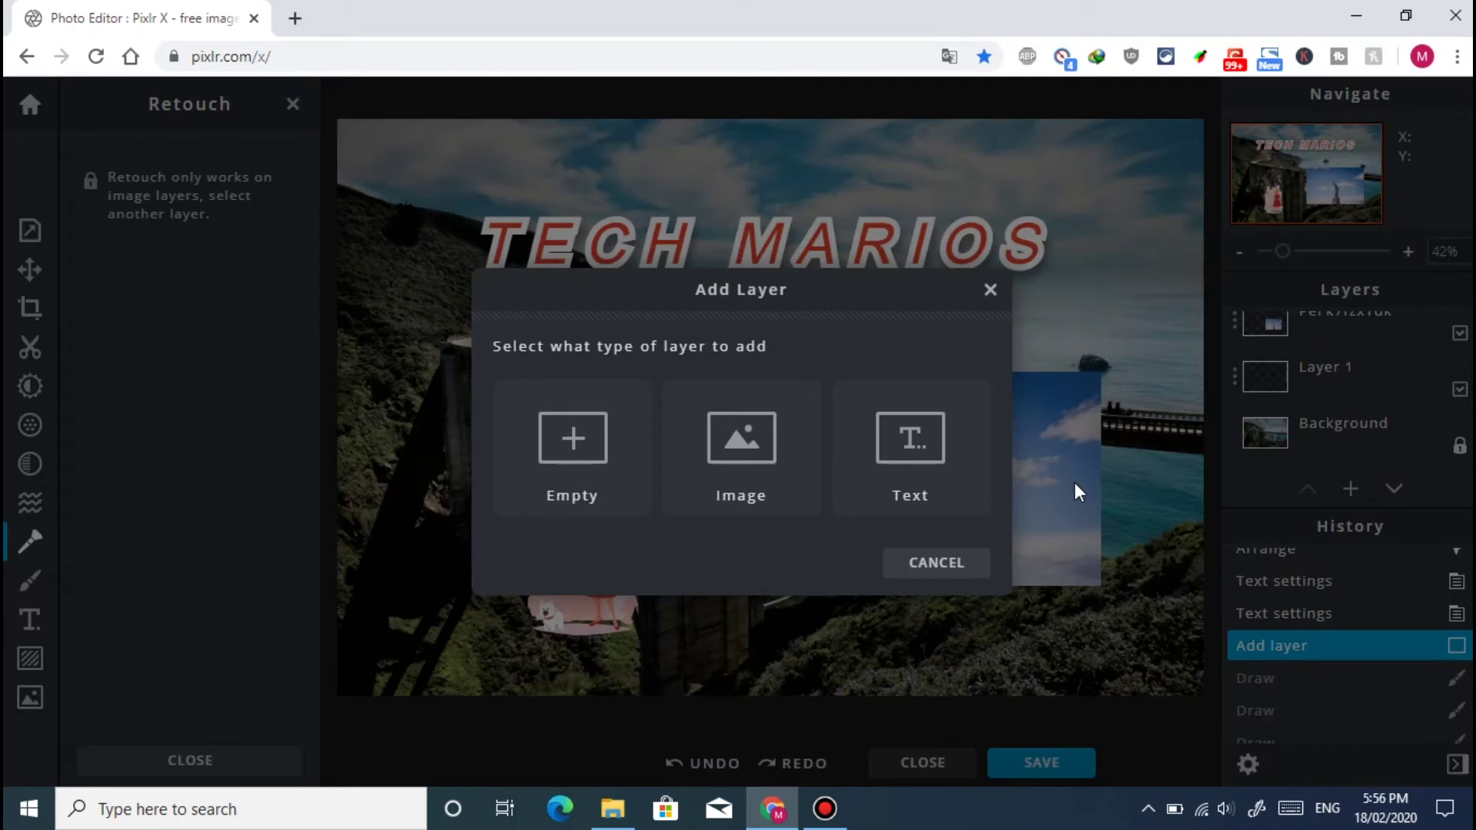
pyautogui.click(604, 487)
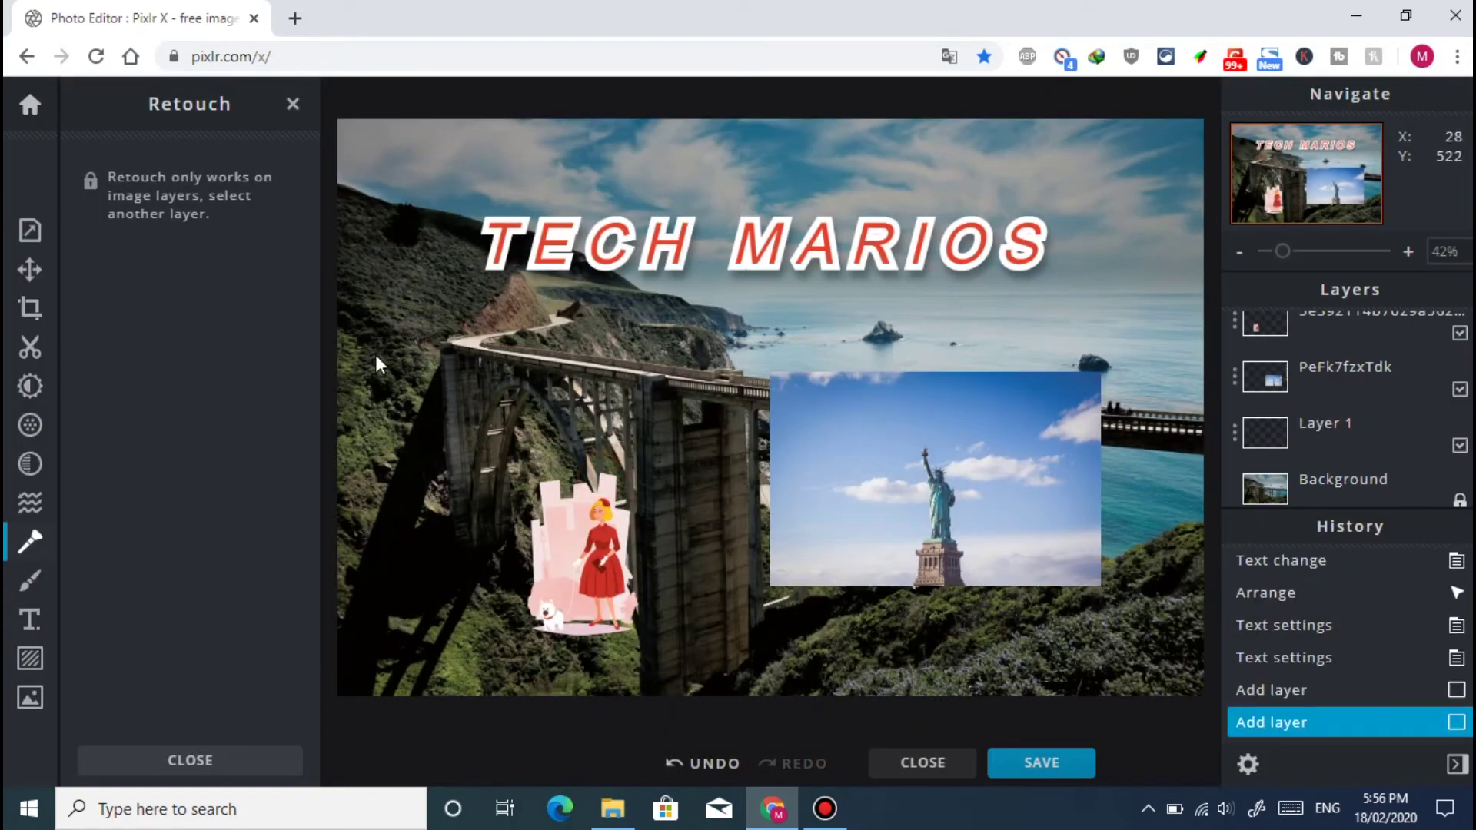
pyautogui.click(27, 545)
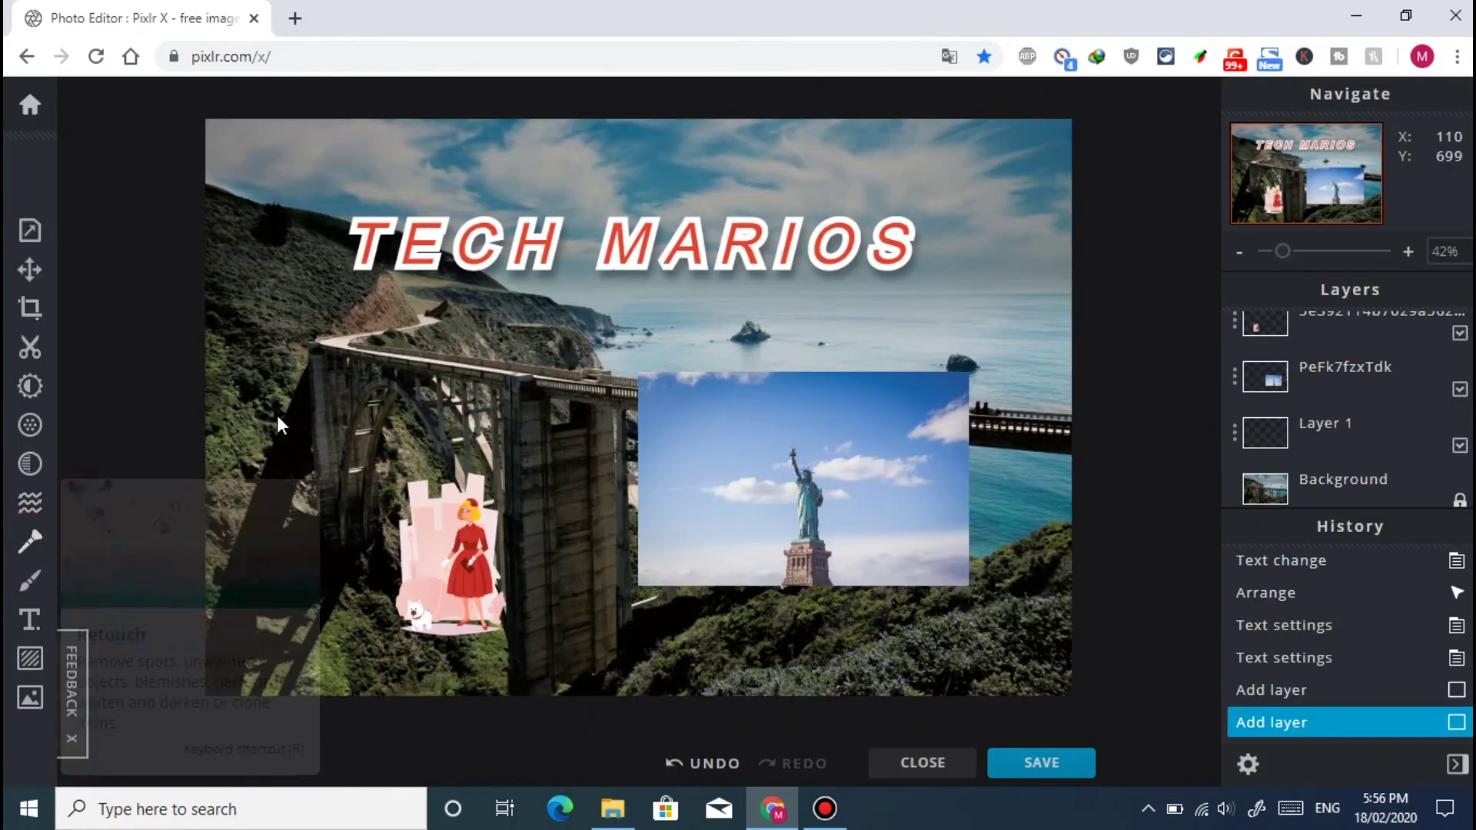
pyautogui.scroll(1, 727, 372)
pyautogui.scroll(-2, 721, 368)
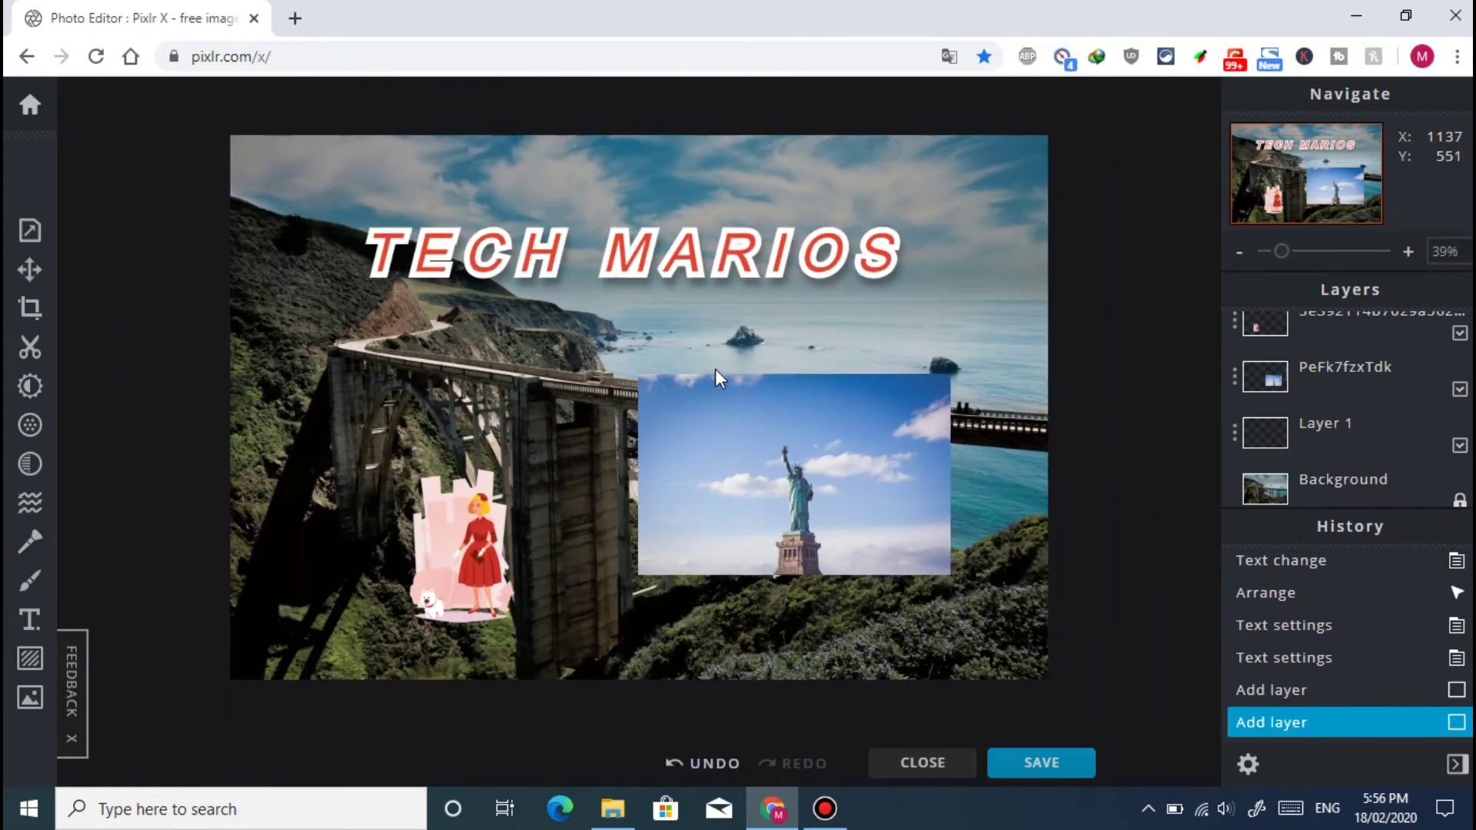
# Heal spots on the Statue of Liberty photo layer using Retouch's Infill method, raising the brush size to 142 px.
pyautogui.click(33, 544)
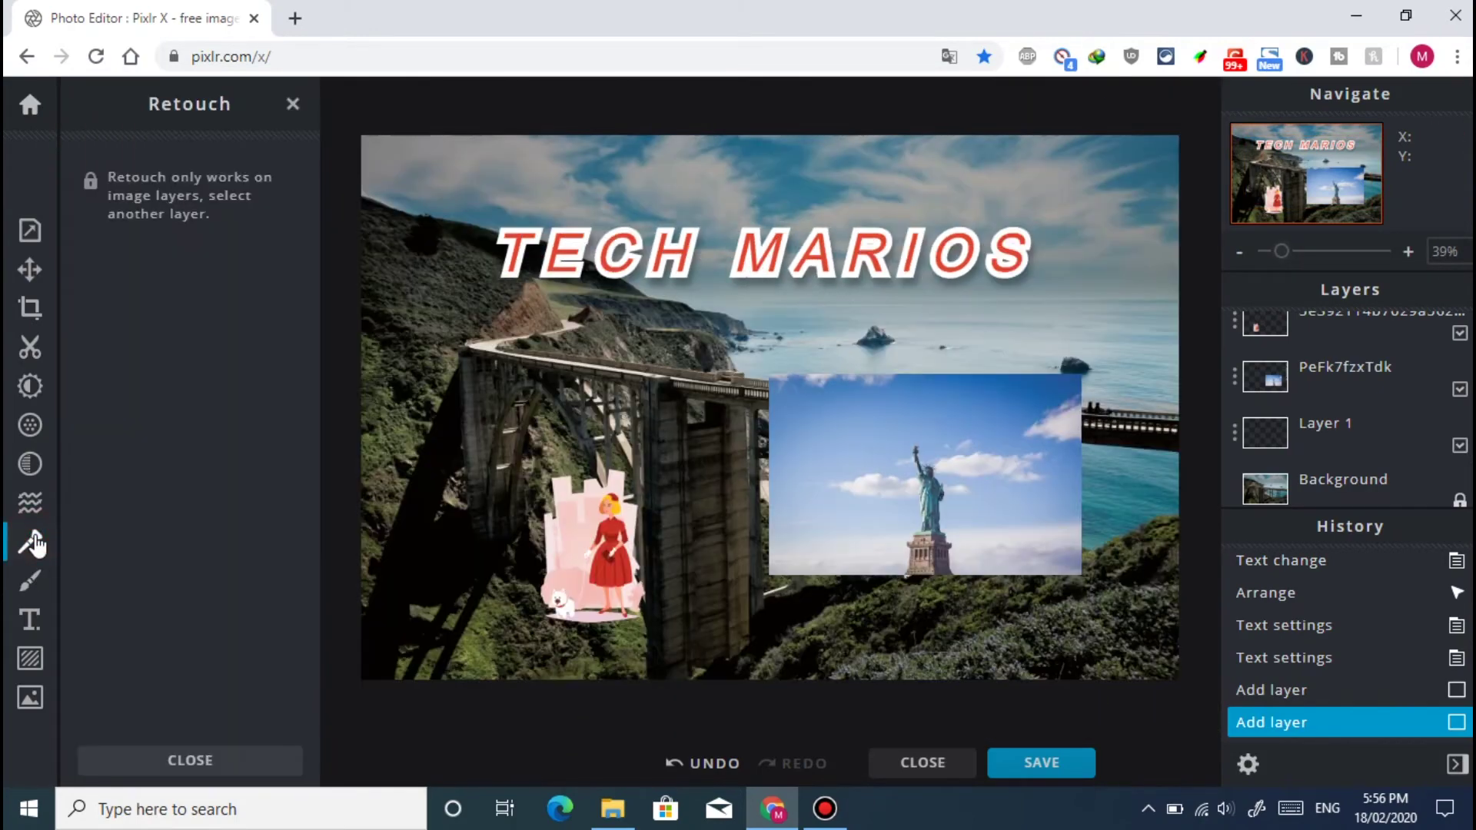
pyautogui.click(1283, 385)
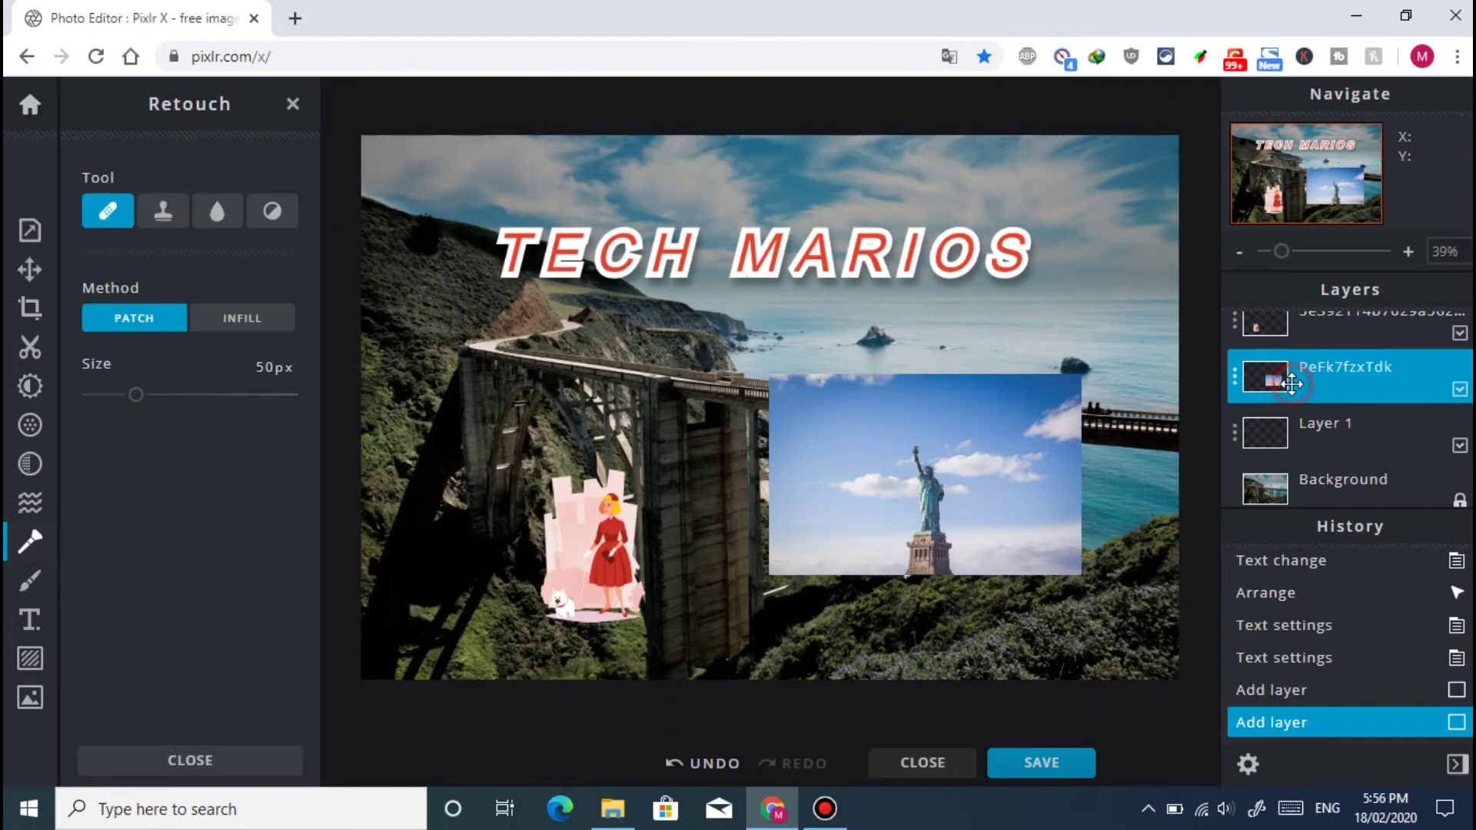
pyautogui.click(241, 323)
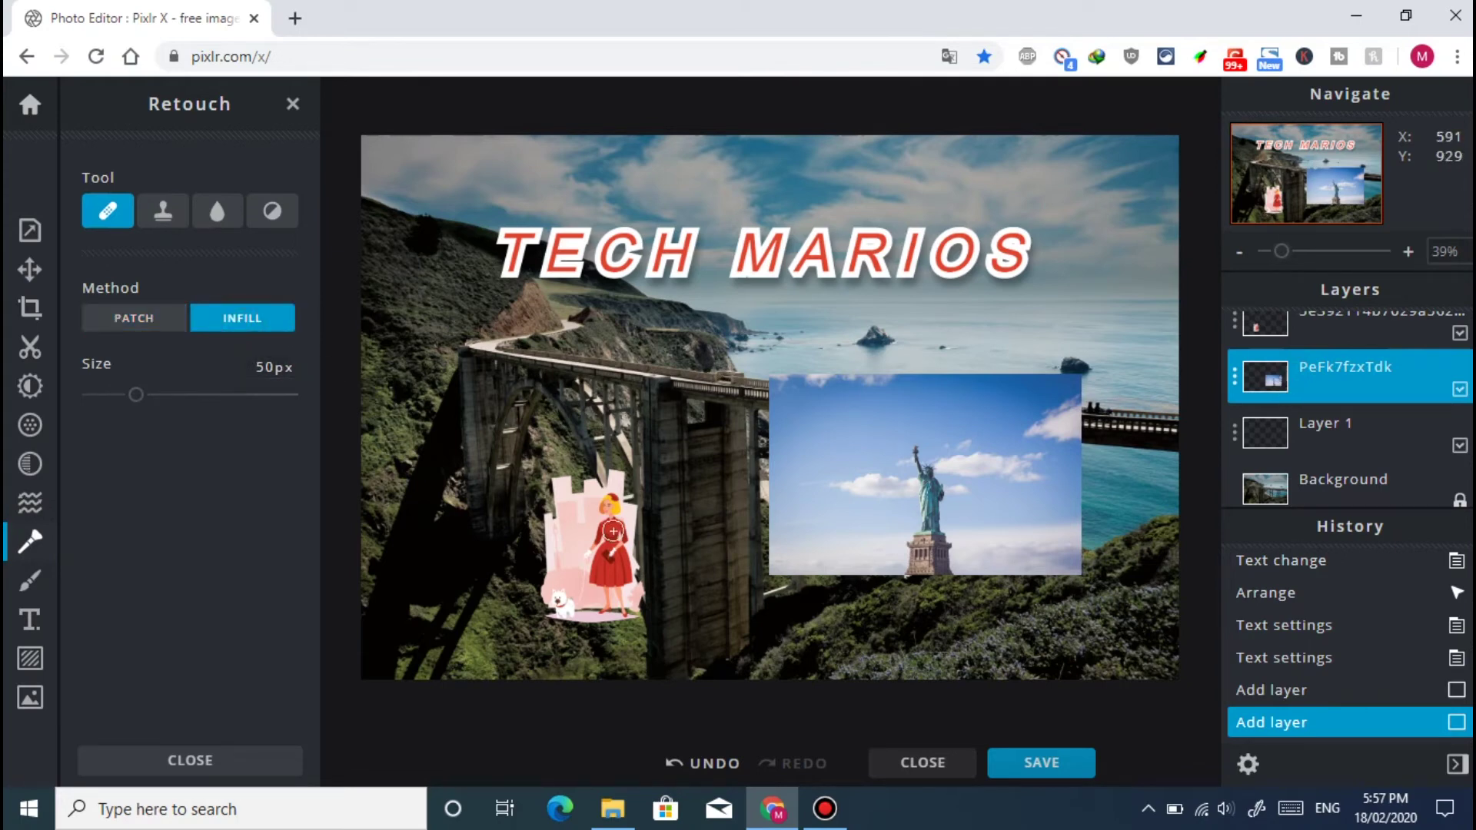
pyautogui.click(581, 536)
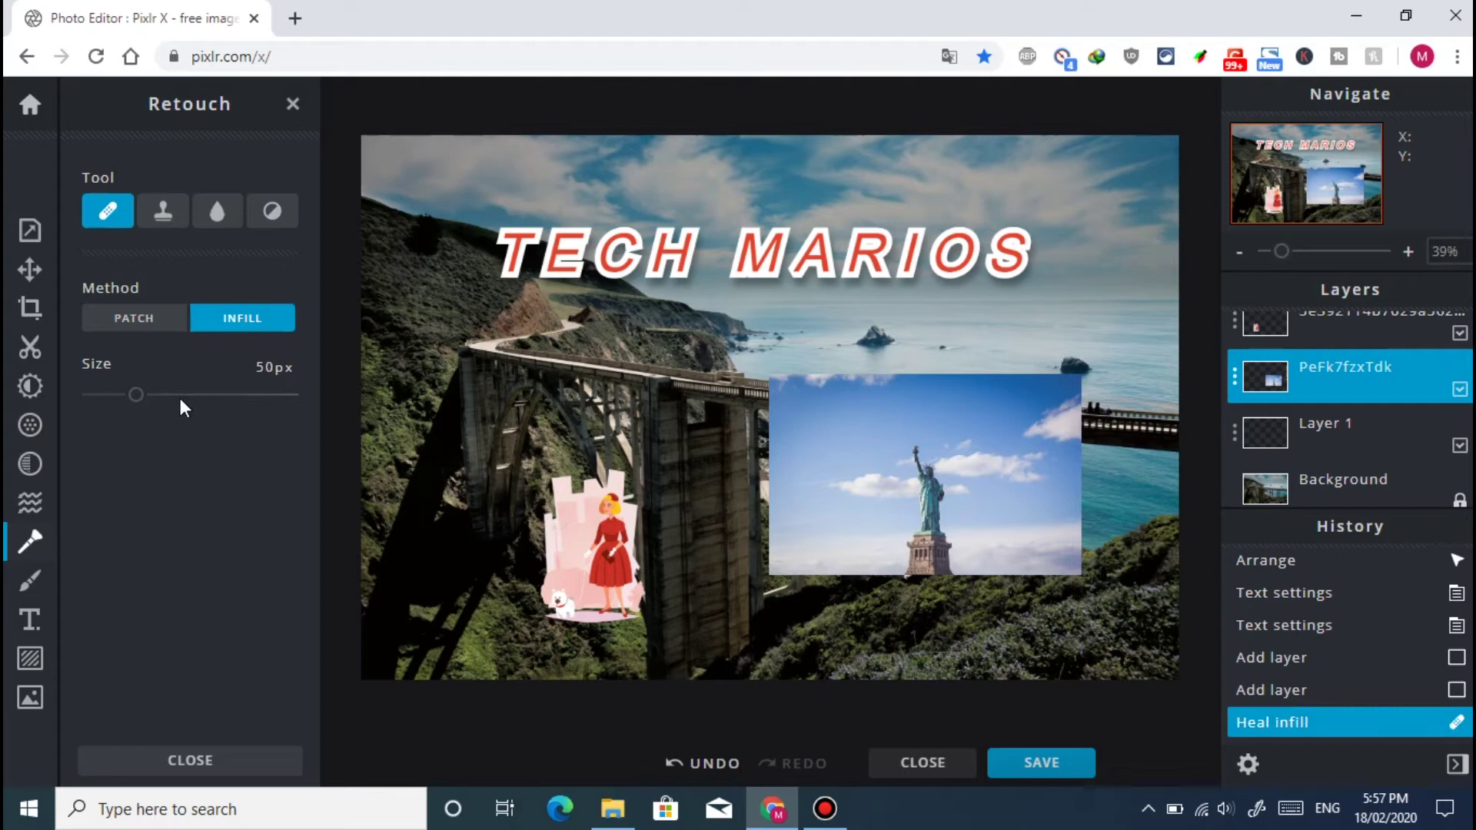
pyautogui.moveTo(163, 408); pyautogui.dragTo(232, 405)
pyautogui.moveTo(592, 462); pyautogui.dragTo(595, 461)
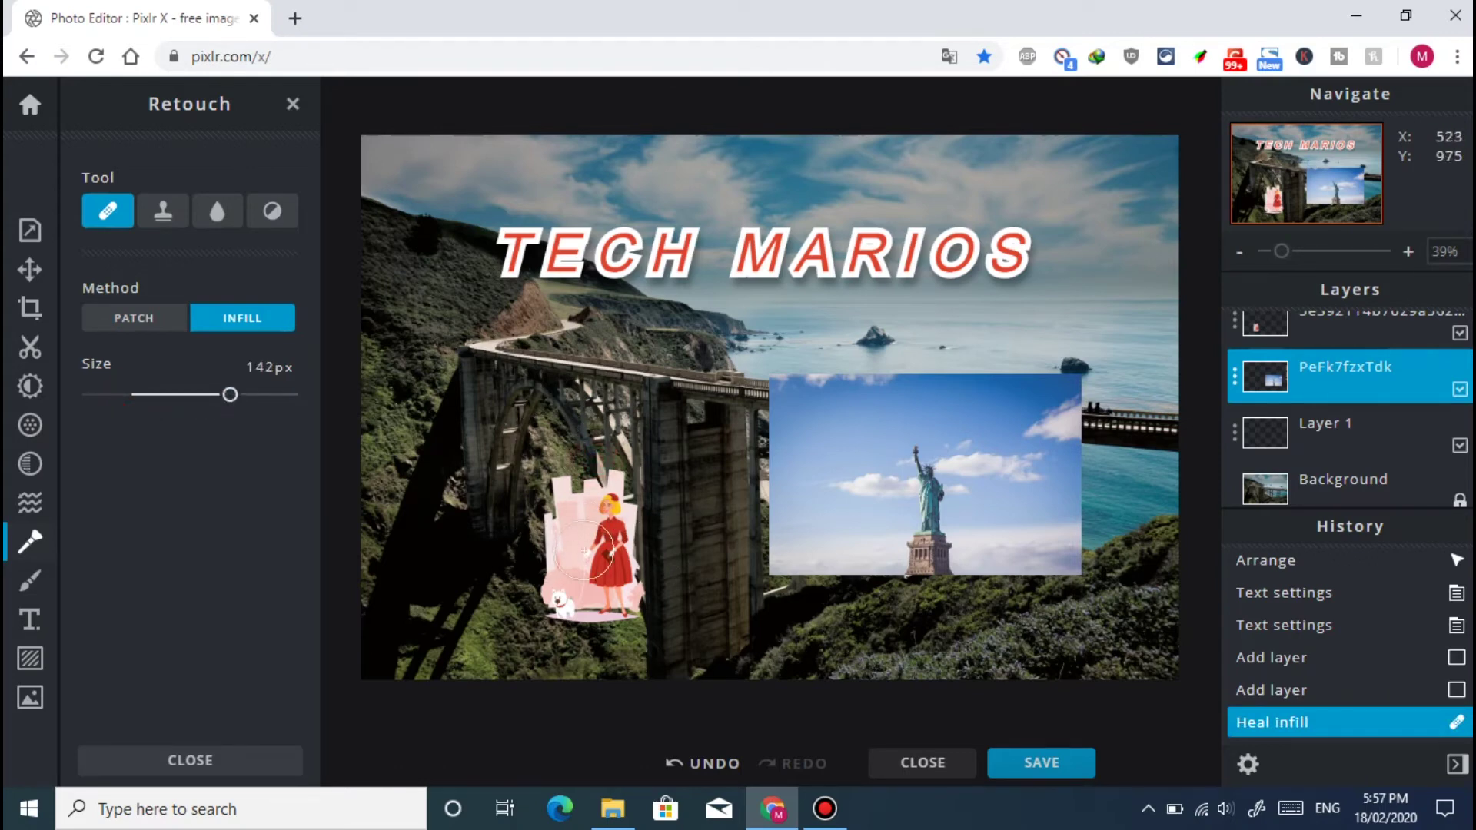
pyautogui.moveTo(614, 521); pyautogui.dragTo(607, 512)
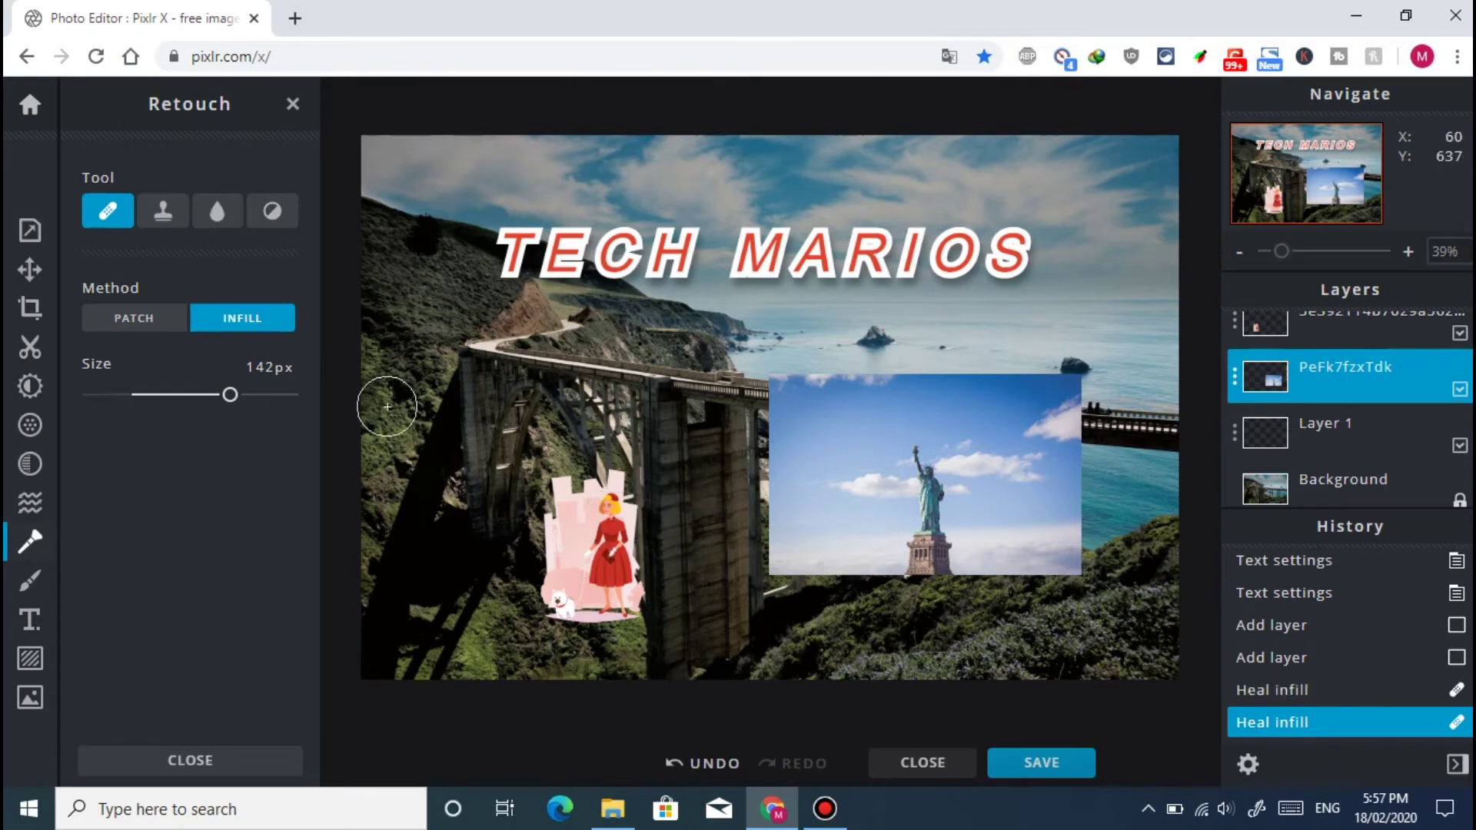
# Set a clone source near the woman sticker and paint cloned strokes across the statue photo with a 294 px brush.
pyautogui.click(163, 210)
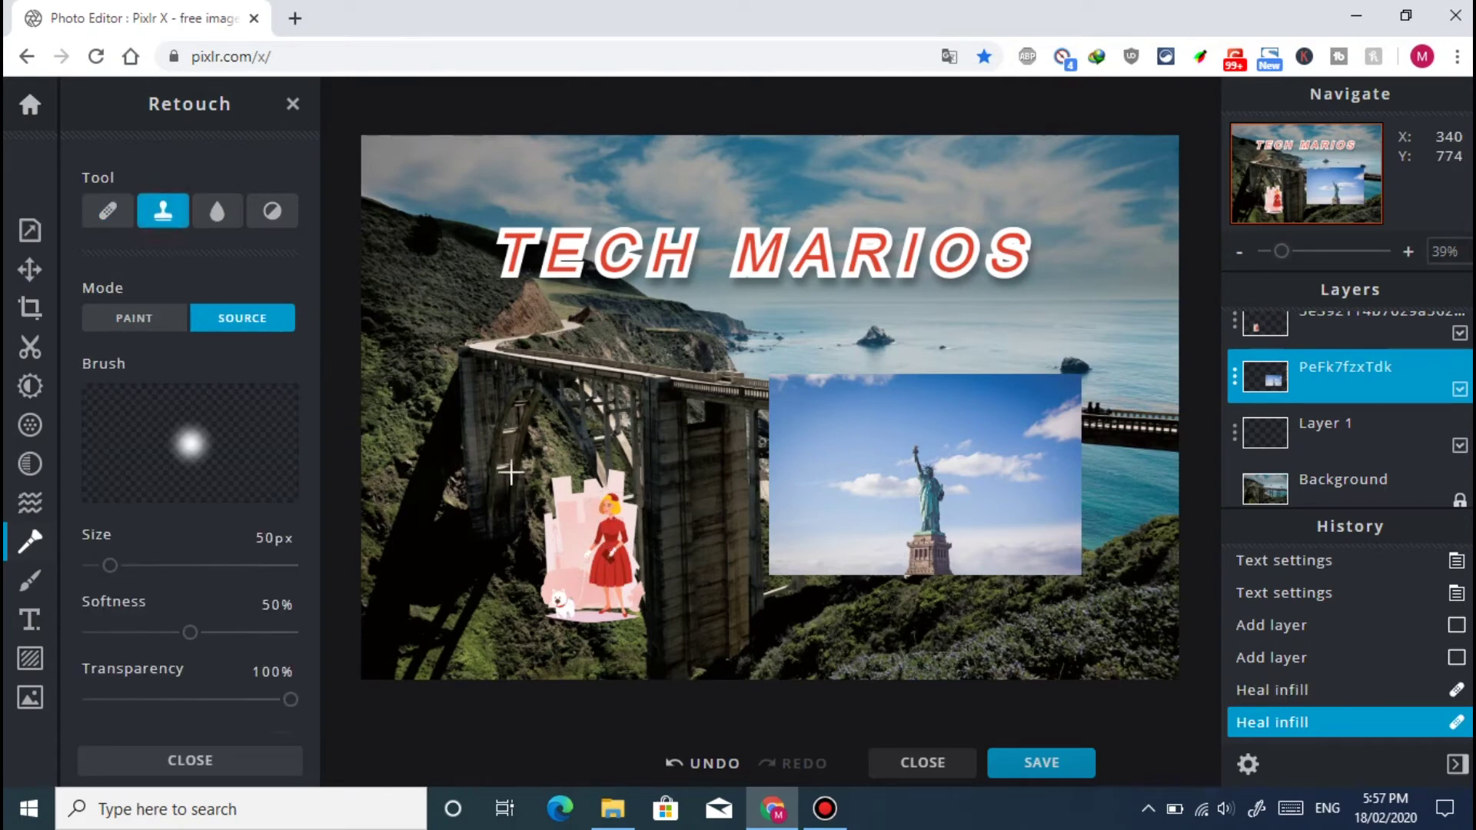
pyautogui.click(557, 500)
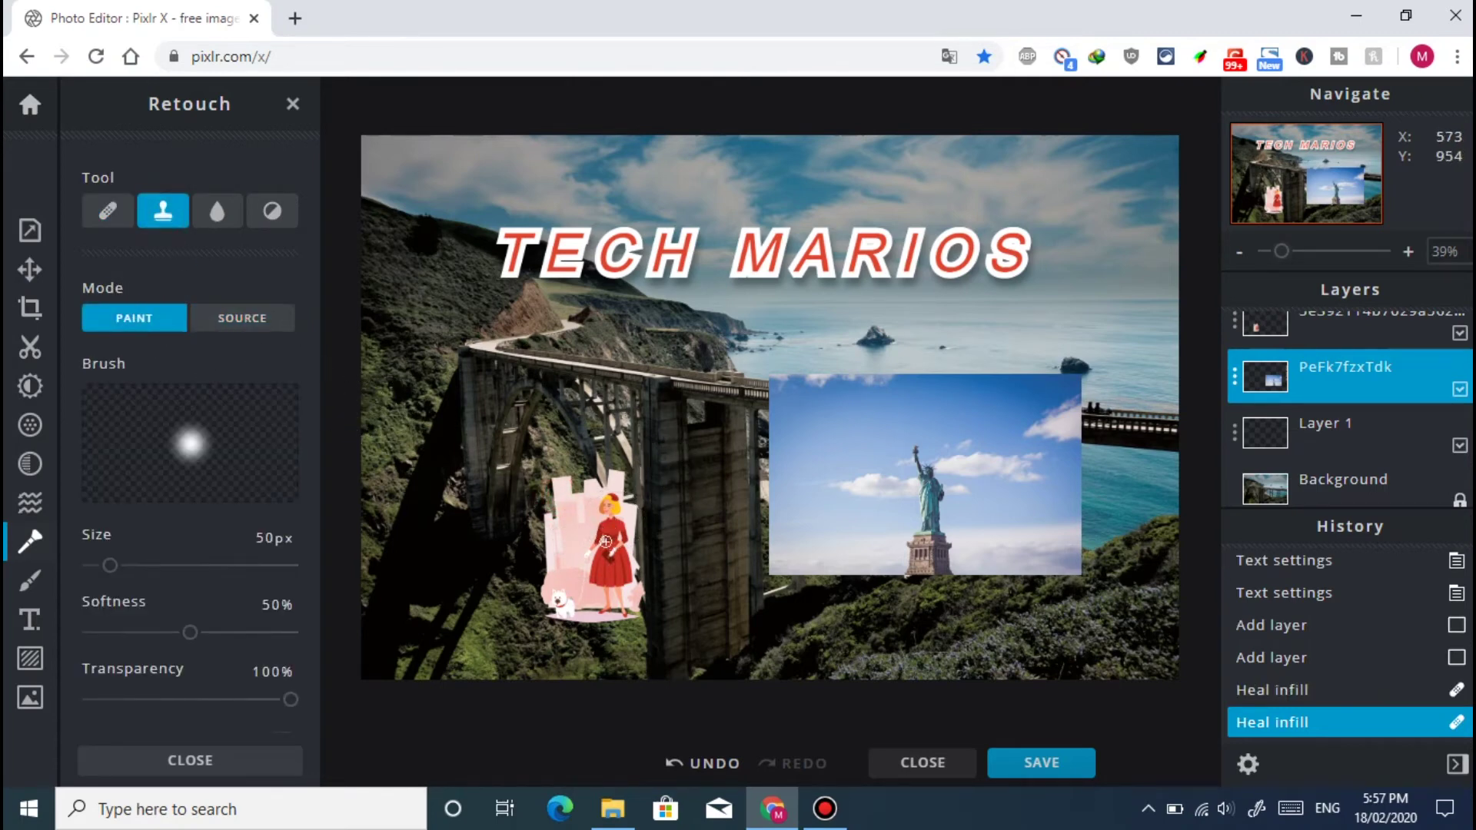
pyautogui.click(207, 565)
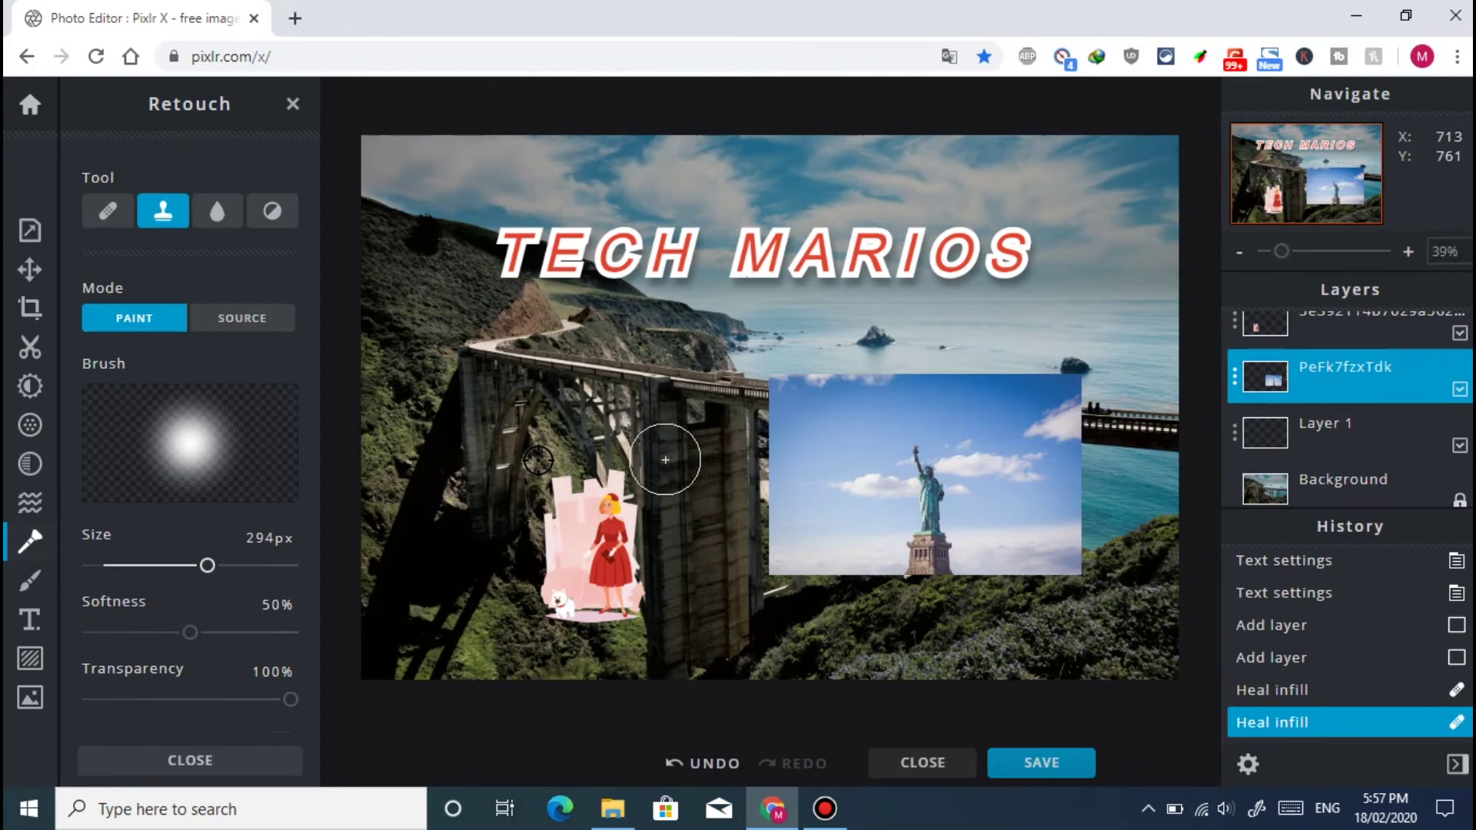
pyautogui.moveTo(765, 496)
pyautogui.mouseDown()
pyautogui.moveTo(803, 478)
pyautogui.moveTo(837, 535)
pyautogui.moveTo(916, 507)
pyautogui.moveTo(961, 465)
pyautogui.moveTo(944, 483)
pyautogui.moveTo(1016, 521)
pyautogui.mouseUp()
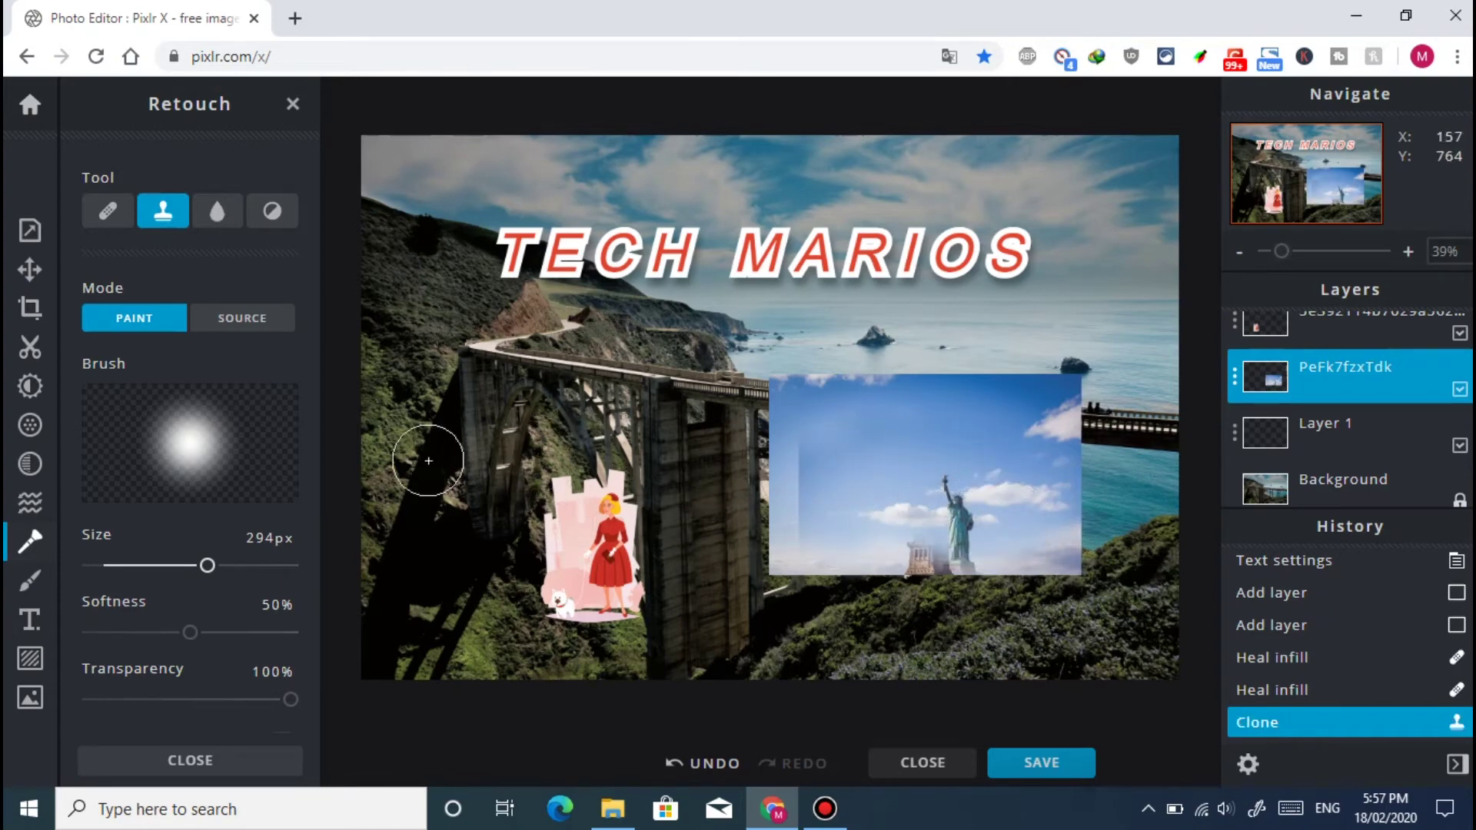
# Set a new clone source on the bridge beside the statue photo and paint a cloned stroke along the photo's lower edge.
pyautogui.click(221, 329)
pyautogui.click(599, 404)
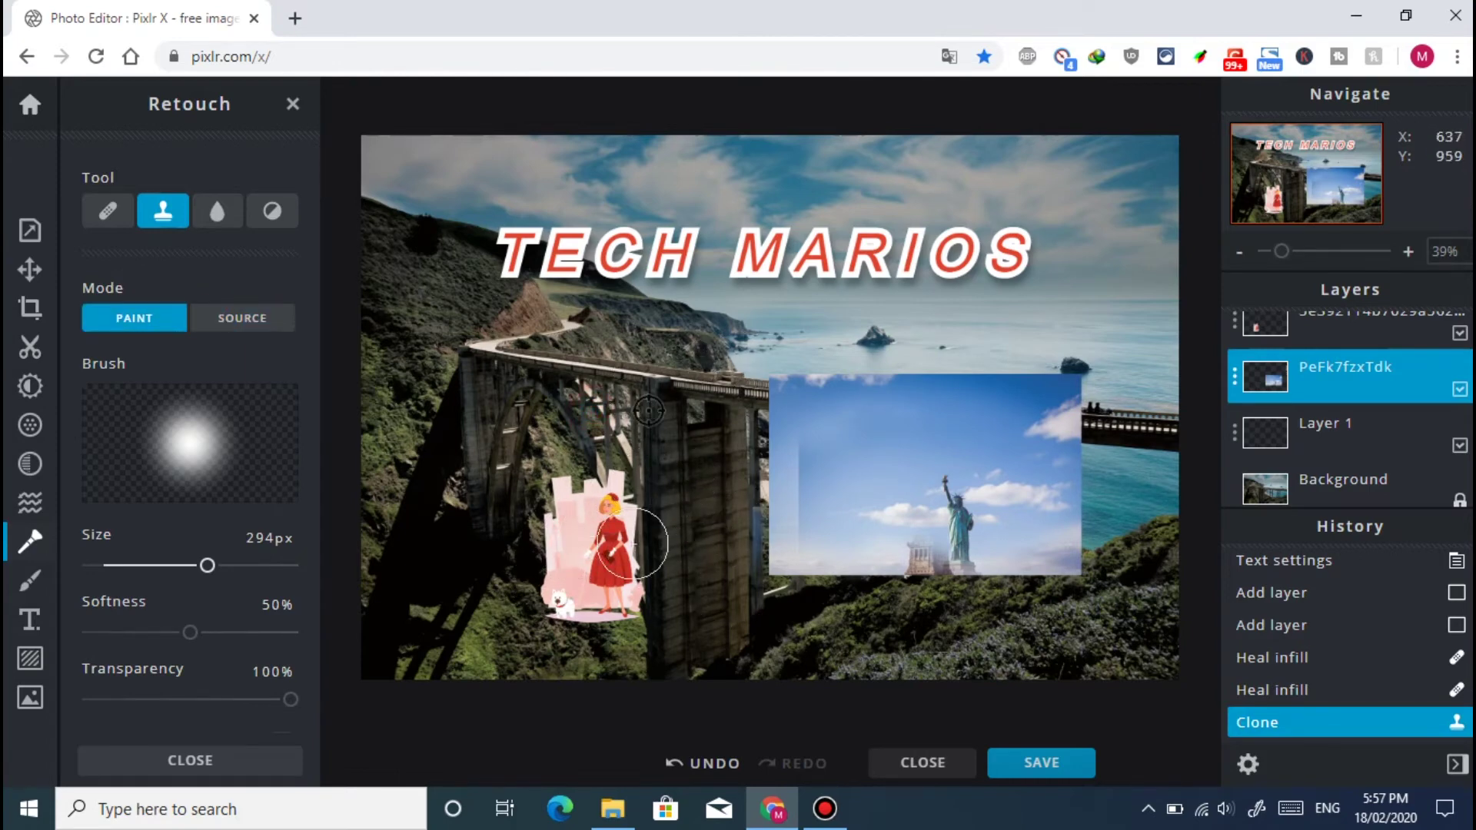
pyautogui.moveTo(691, 592)
pyautogui.mouseDown()
pyautogui.moveTo(869, 592)
pyautogui.moveTo(853, 594)
pyautogui.mouseUp()
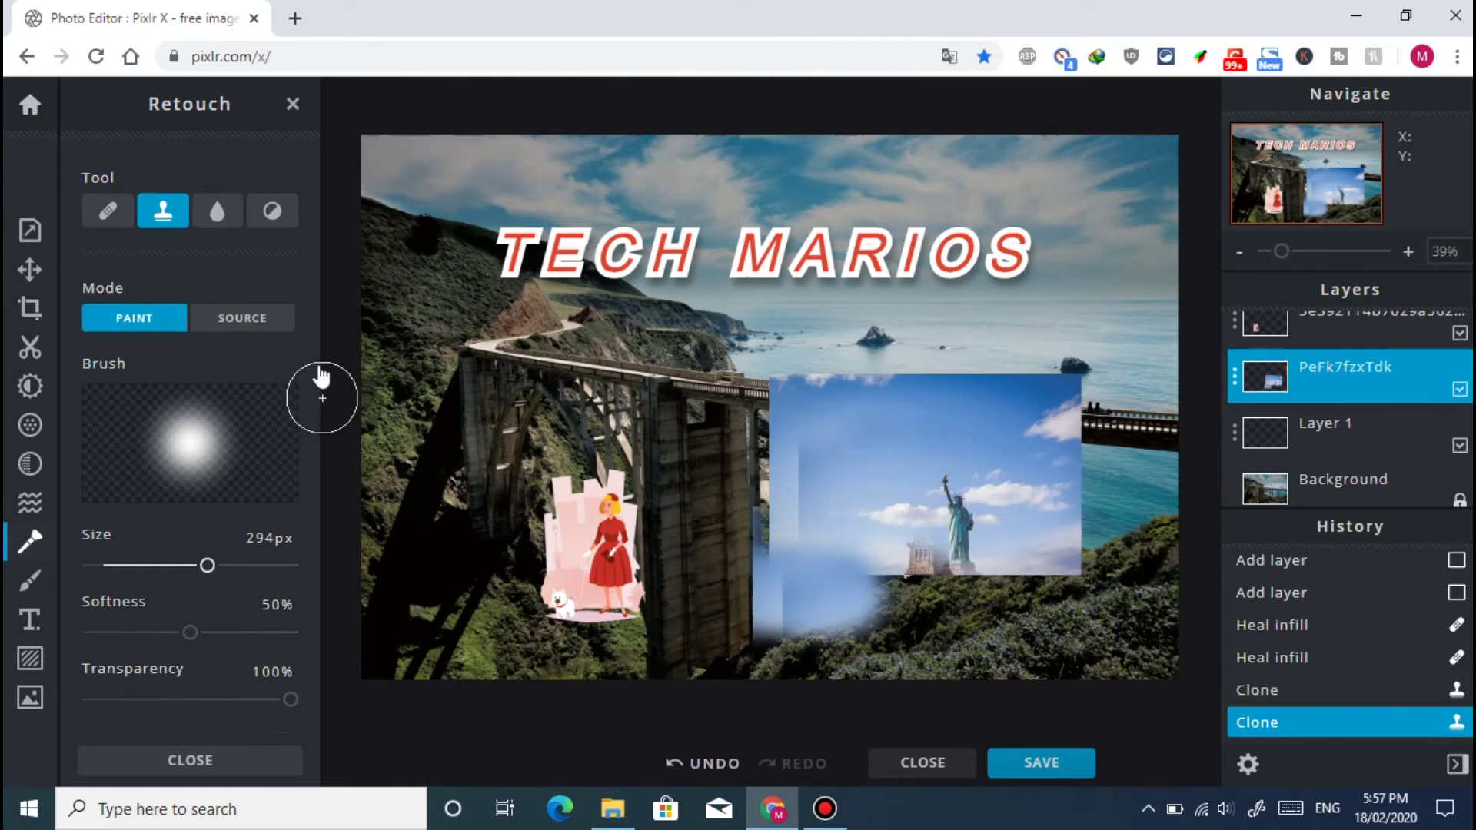
pyautogui.scroll(-1, 315, 365)
pyautogui.scroll(1, 316, 365)
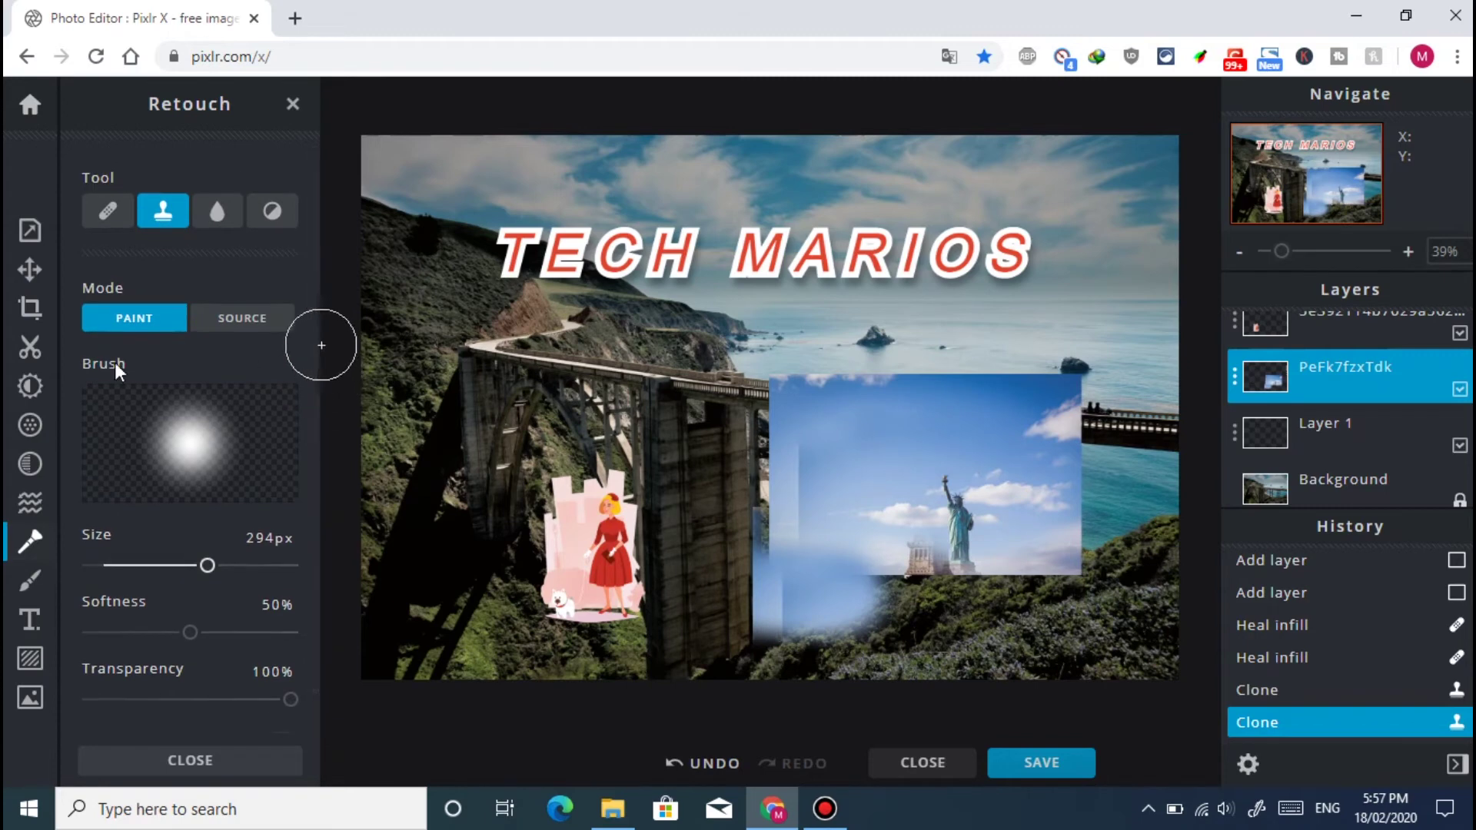
# Switch to the Liquify tool and undo the clone and heal strokes made on the statue photo layer.
pyautogui.click(32, 506)
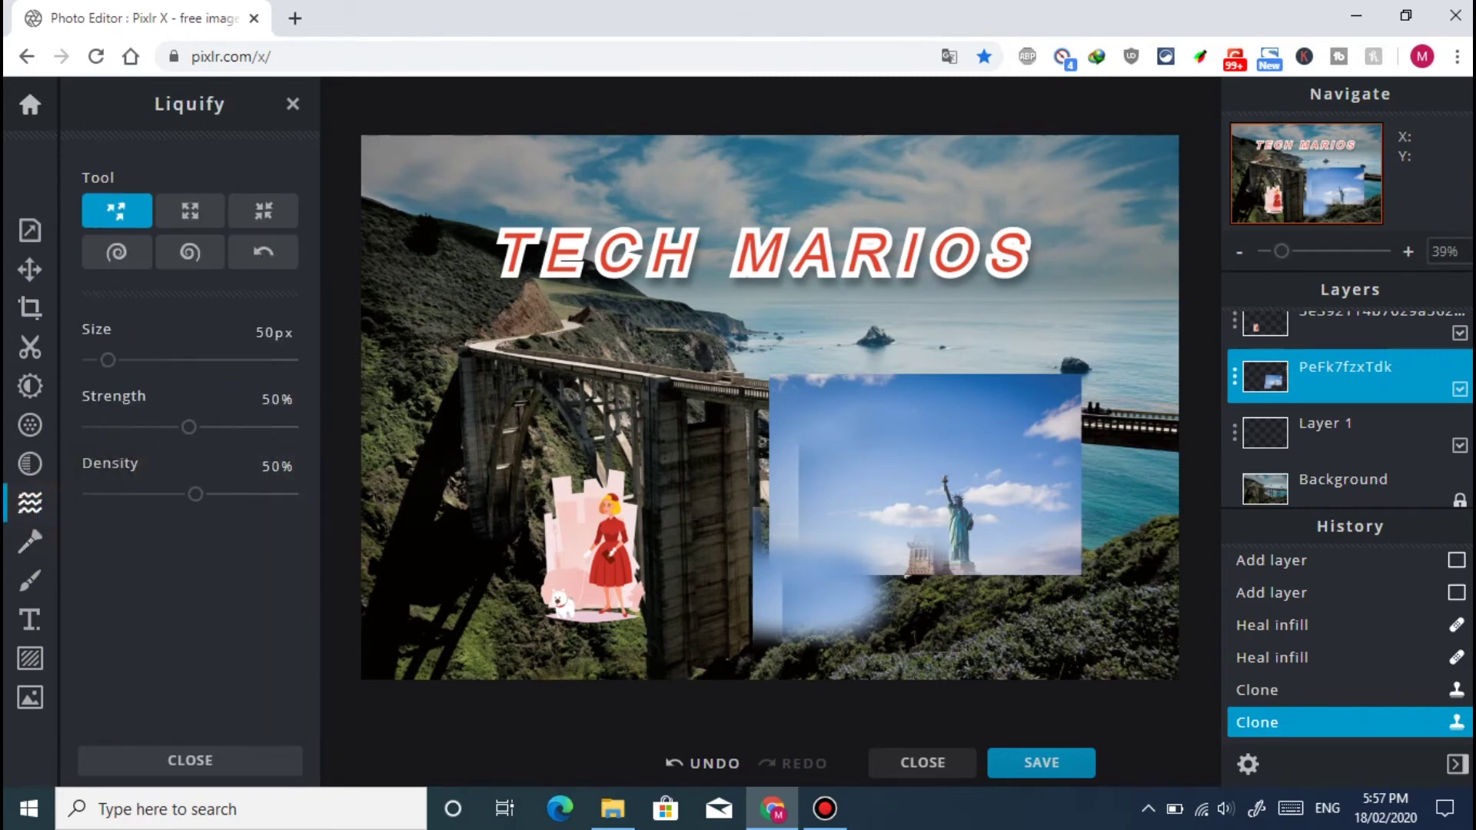
pyautogui.click(711, 763)
pyautogui.click(711, 764)
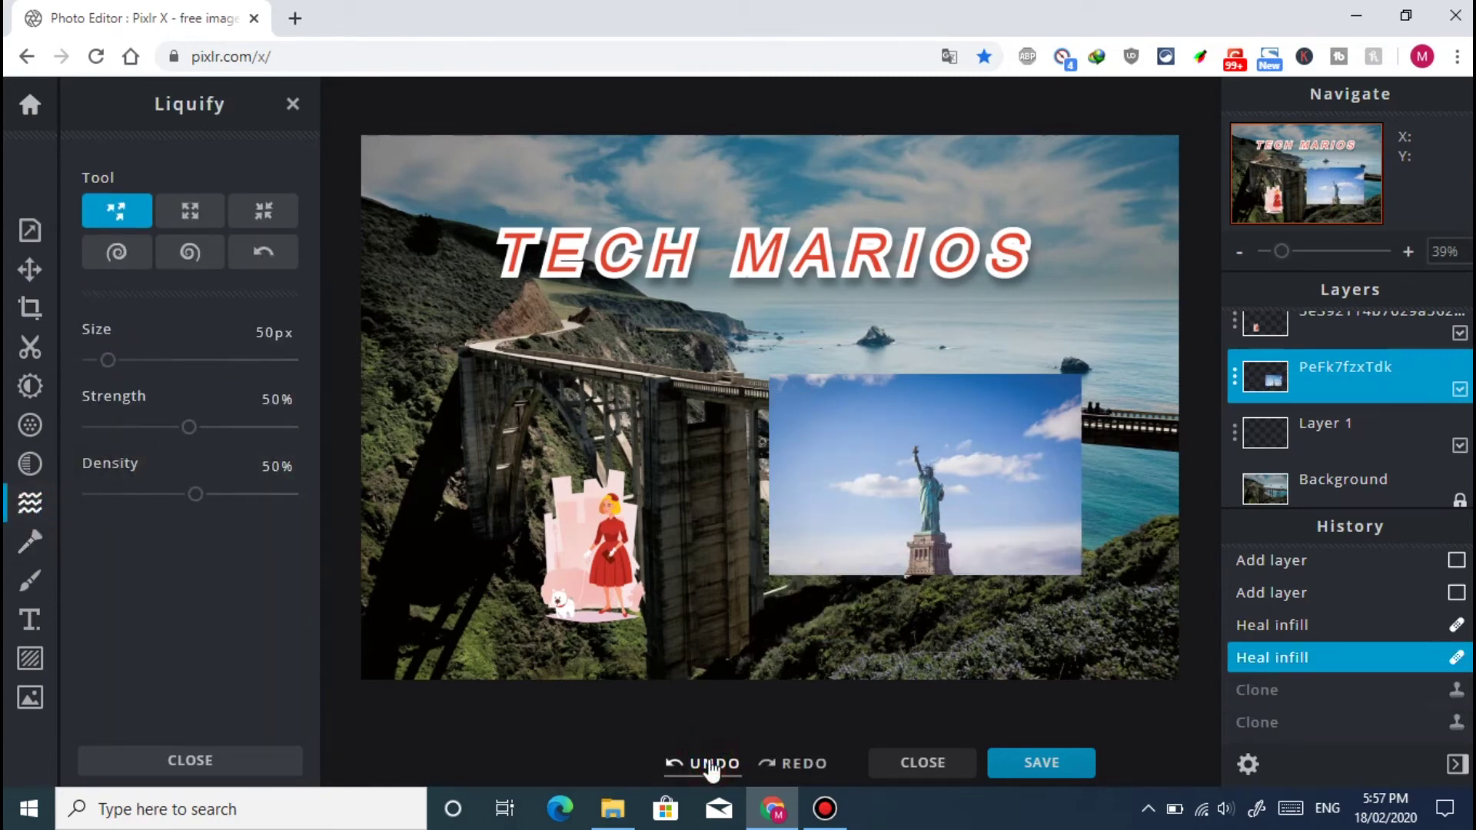
pyautogui.click(711, 763)
pyautogui.click(711, 764)
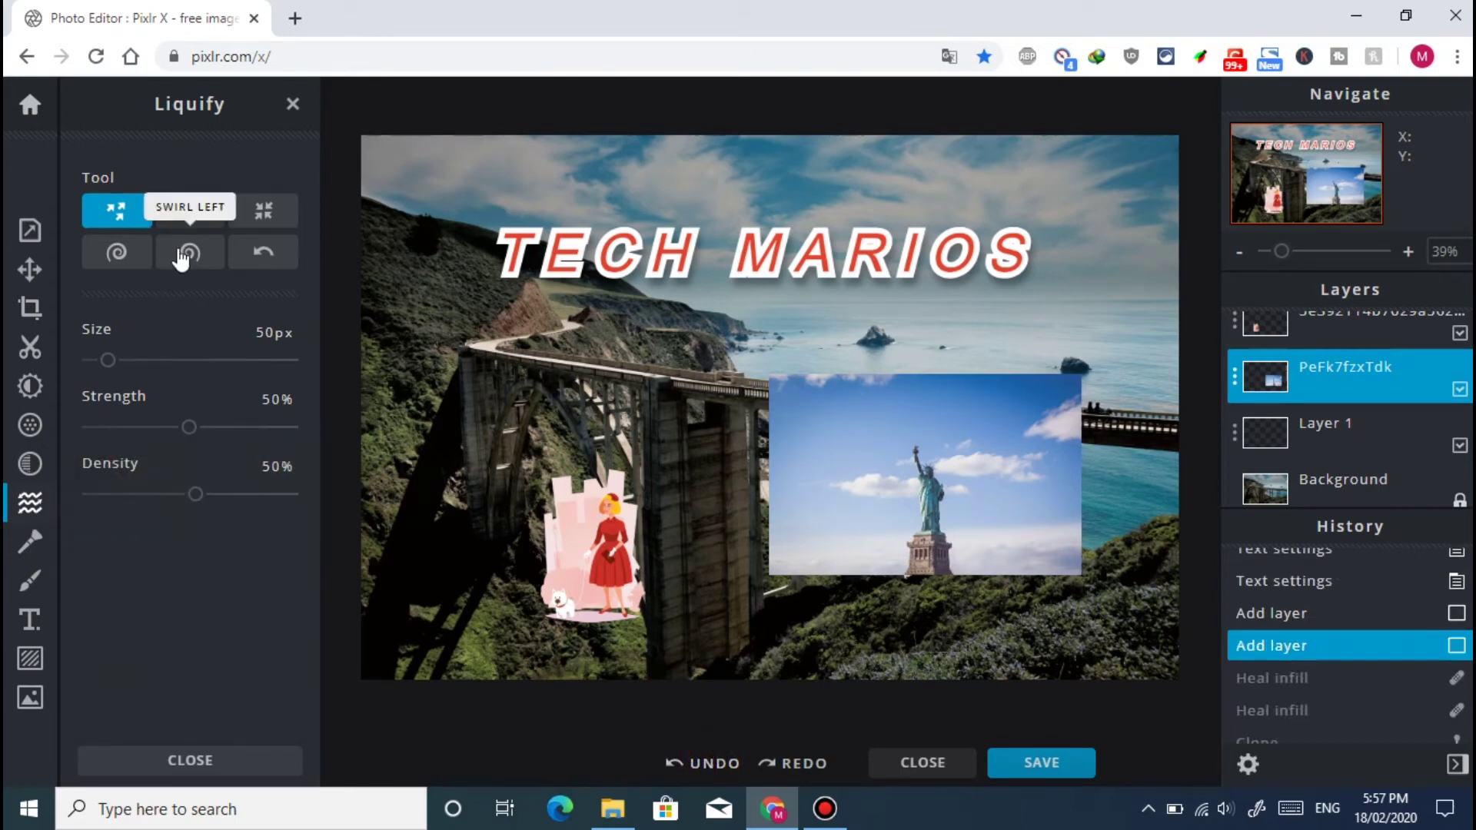
# Warp the statue on the photo layer with Liquify's enlarging brush at 290 px, followed by its shrinking brush.
pyautogui.click(189, 221)
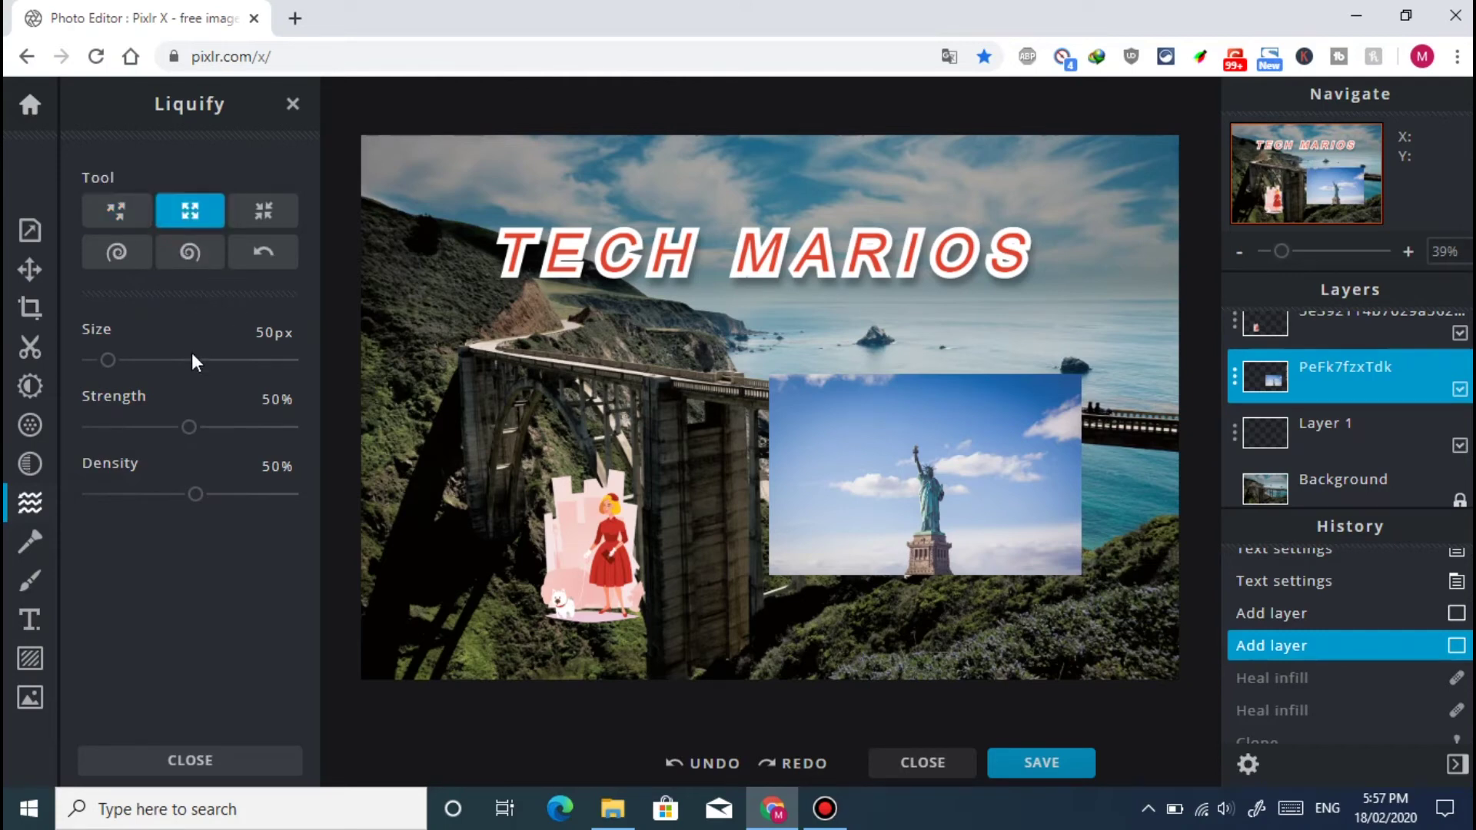
pyautogui.moveTo(174, 369); pyautogui.dragTo(207, 368)
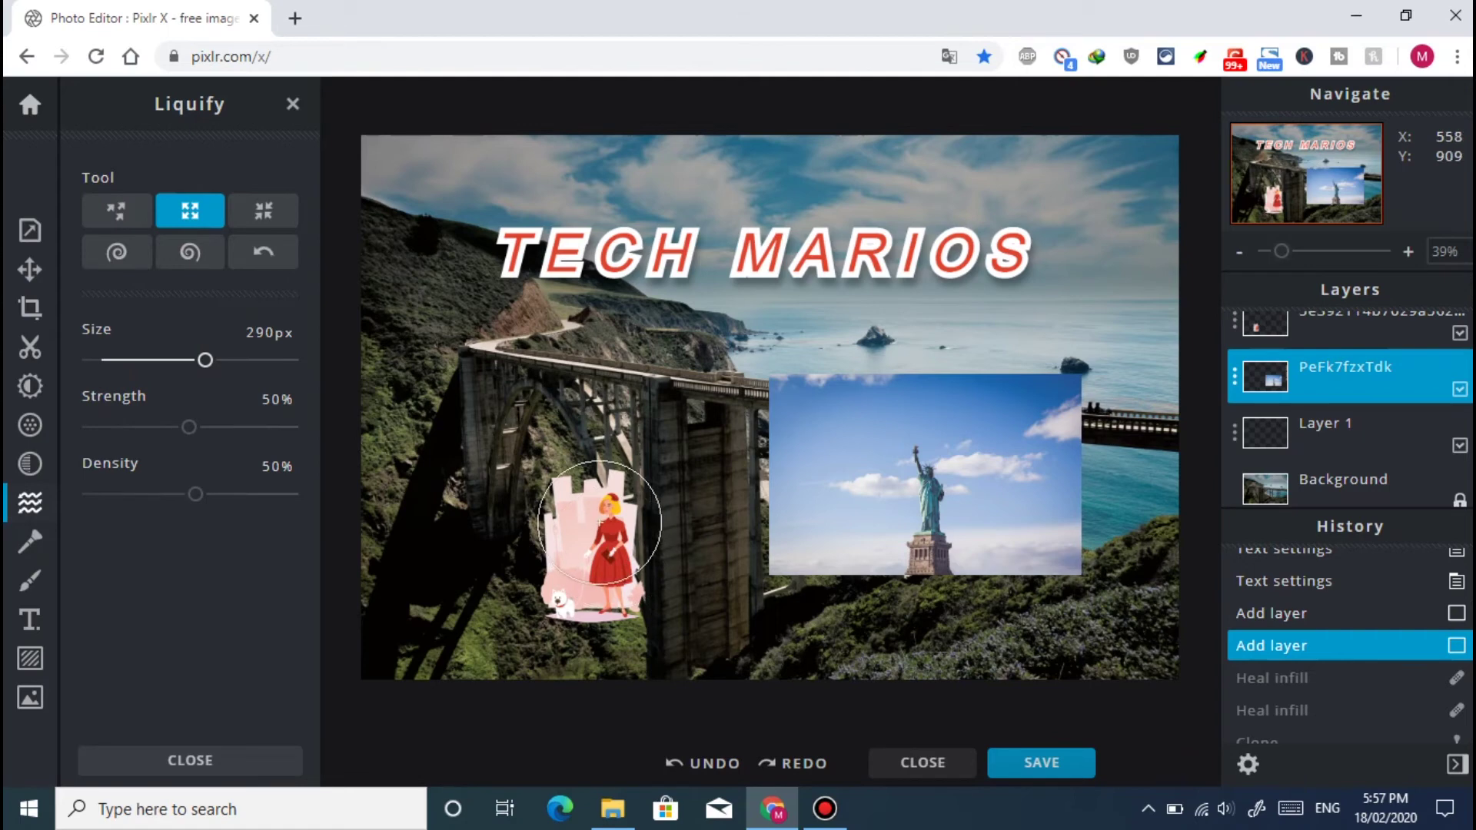
pyautogui.click(629, 476)
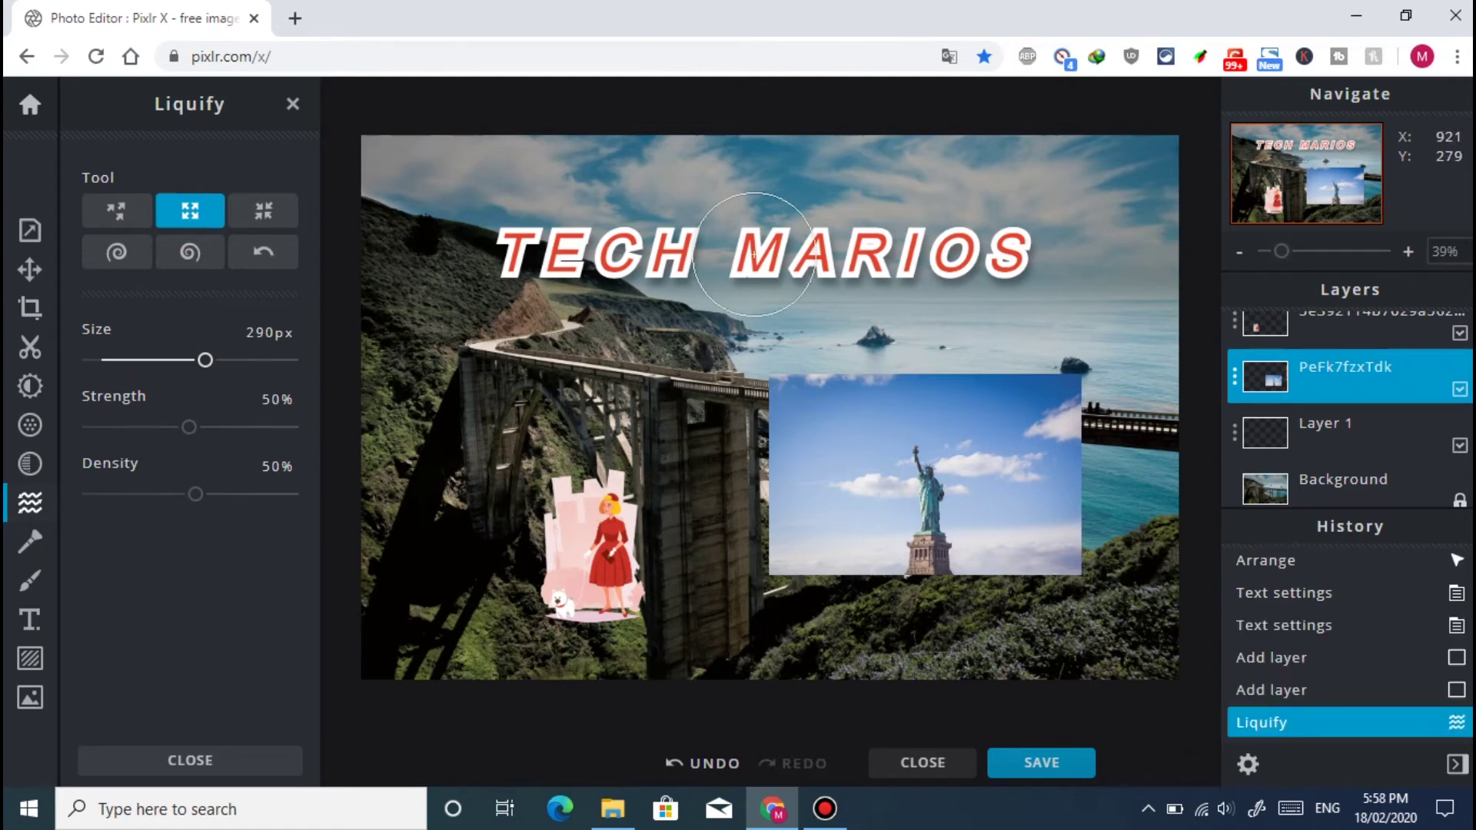
pyautogui.moveTo(877, 572); pyautogui.dragTo(893, 488)
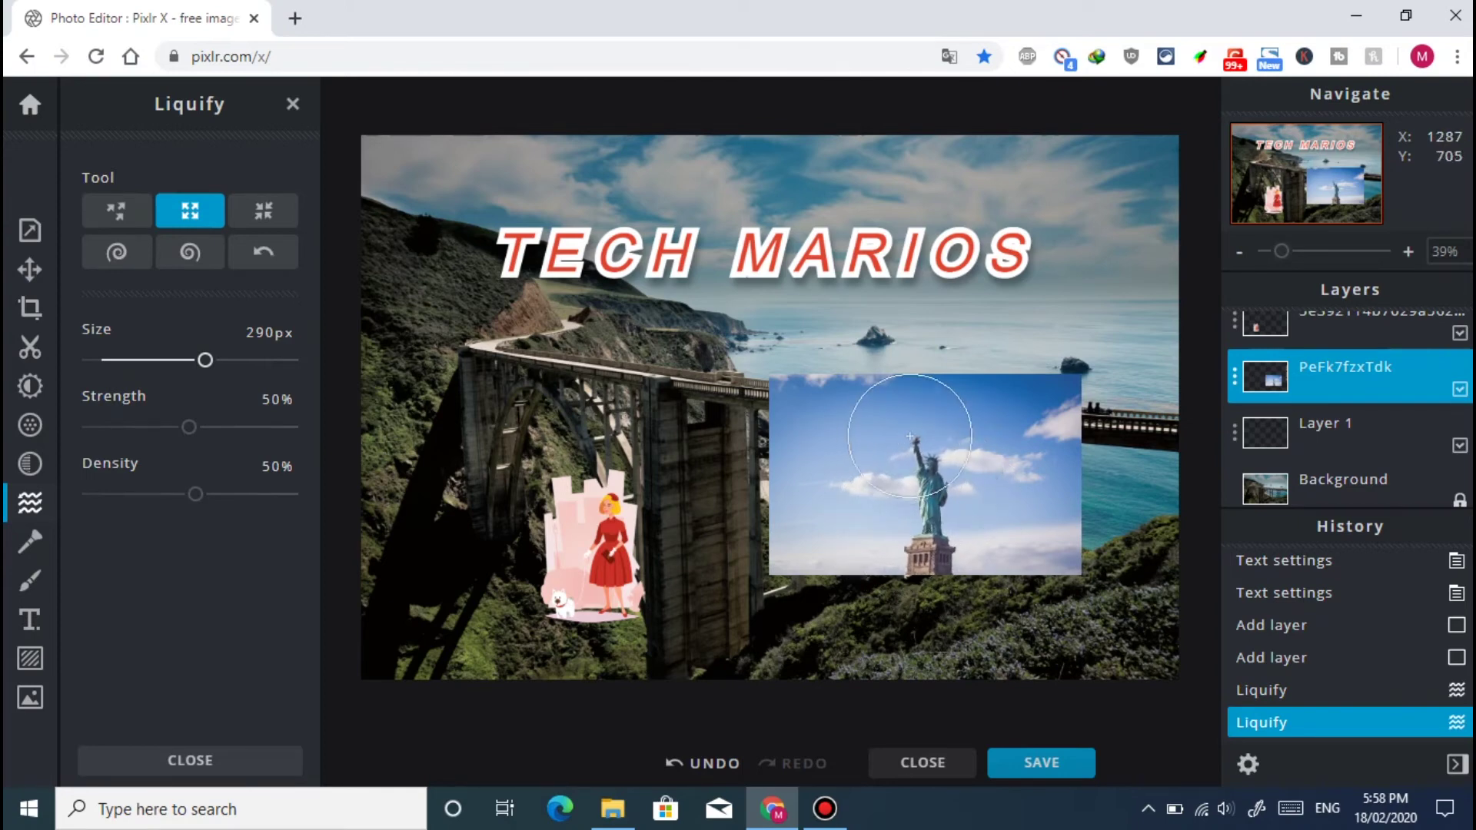
pyautogui.click(929, 479)
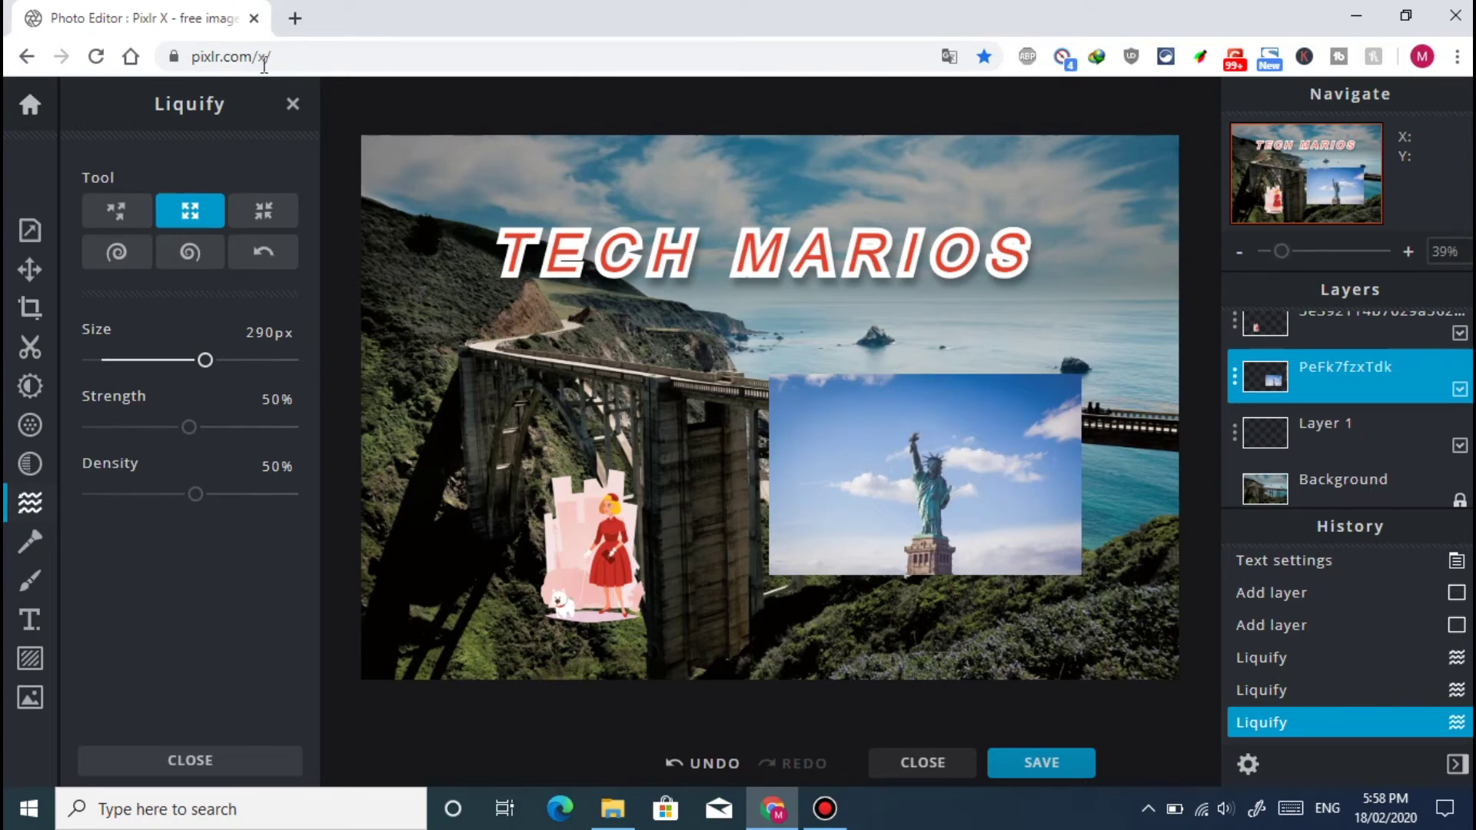
pyautogui.click(246, 218)
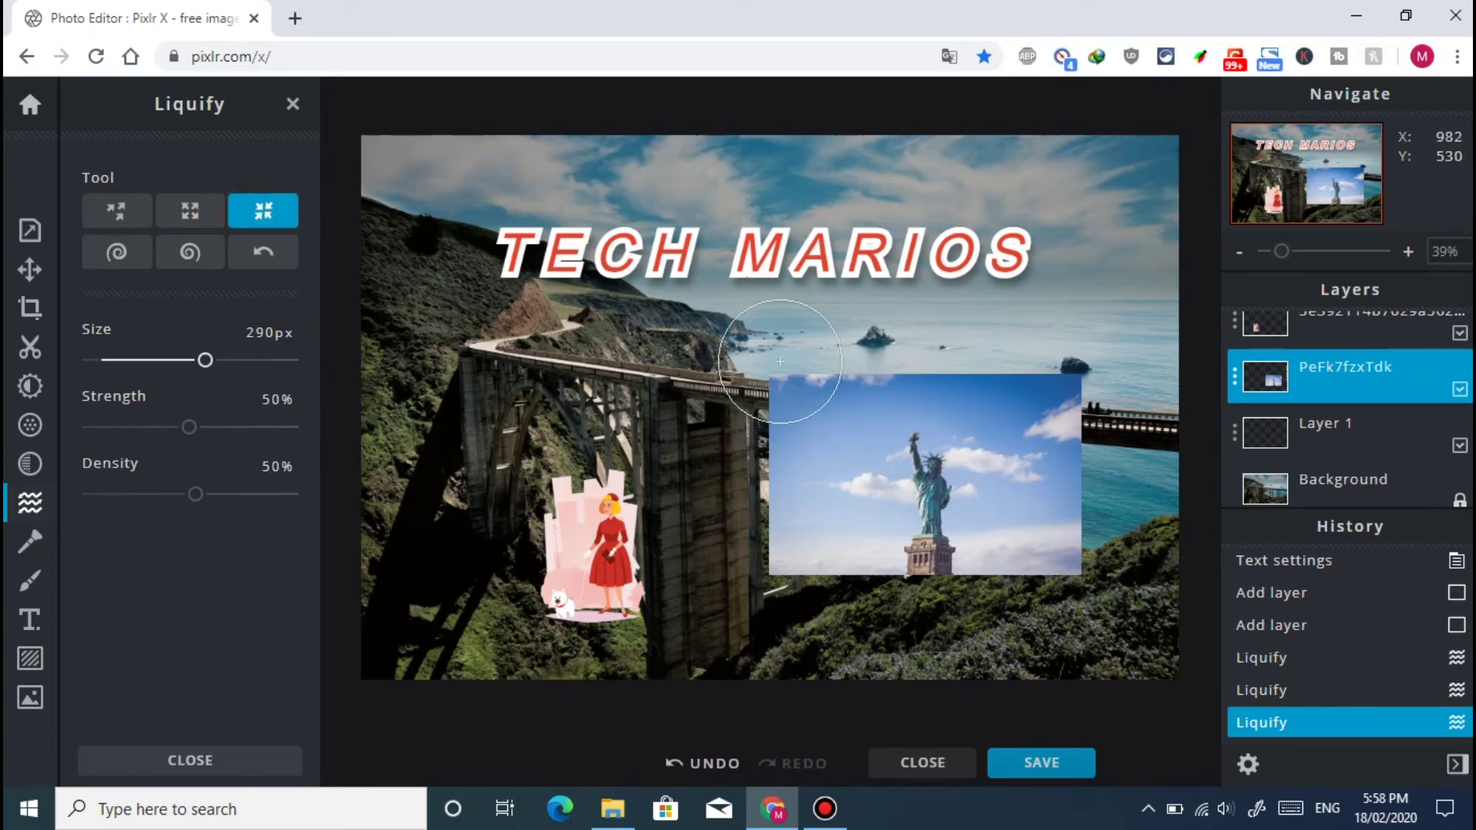
pyautogui.moveTo(858, 412)
pyautogui.mouseDown()
pyautogui.moveTo(937, 512)
pyautogui.moveTo(939, 492)
pyautogui.moveTo(891, 455)
pyautogui.moveTo(927, 469)
pyautogui.moveTo(904, 491)
pyautogui.moveTo(927, 467)
pyautogui.mouseUp()
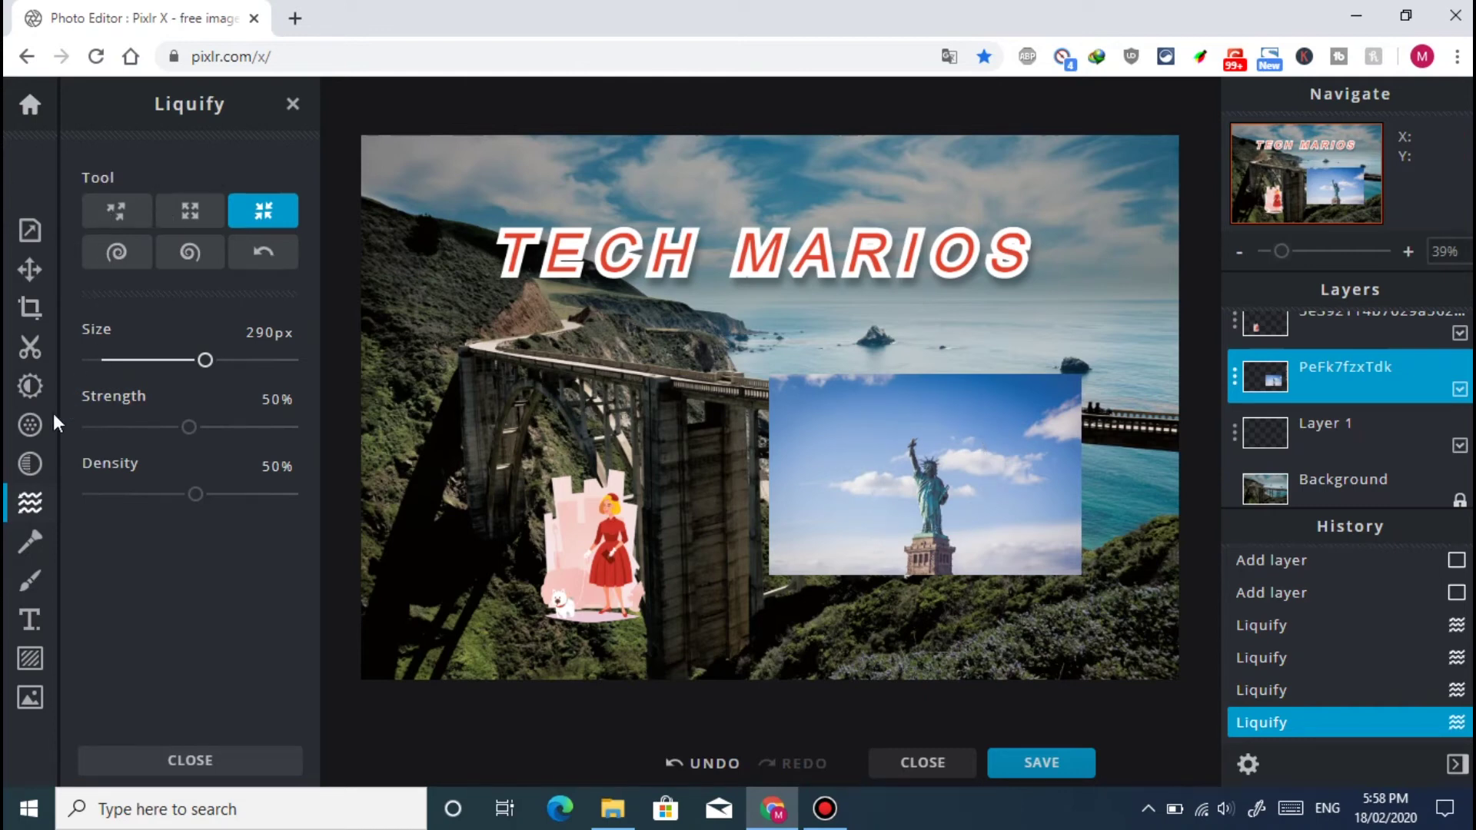
# Try the Carl effect from the Instage collection on the statue photo, and replace it with Borg at 100.
pyautogui.click(31, 464)
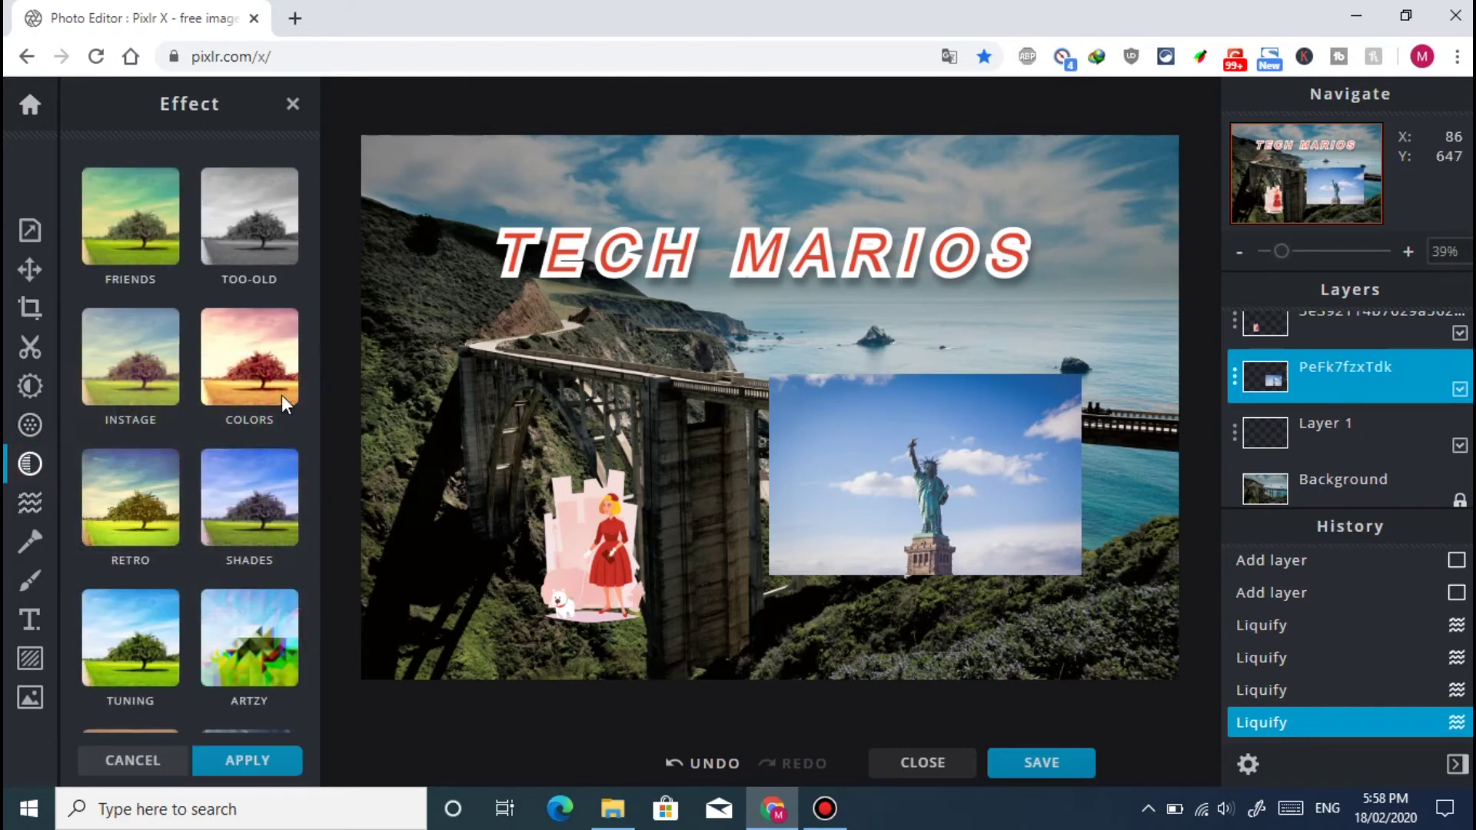
pyautogui.click(160, 380)
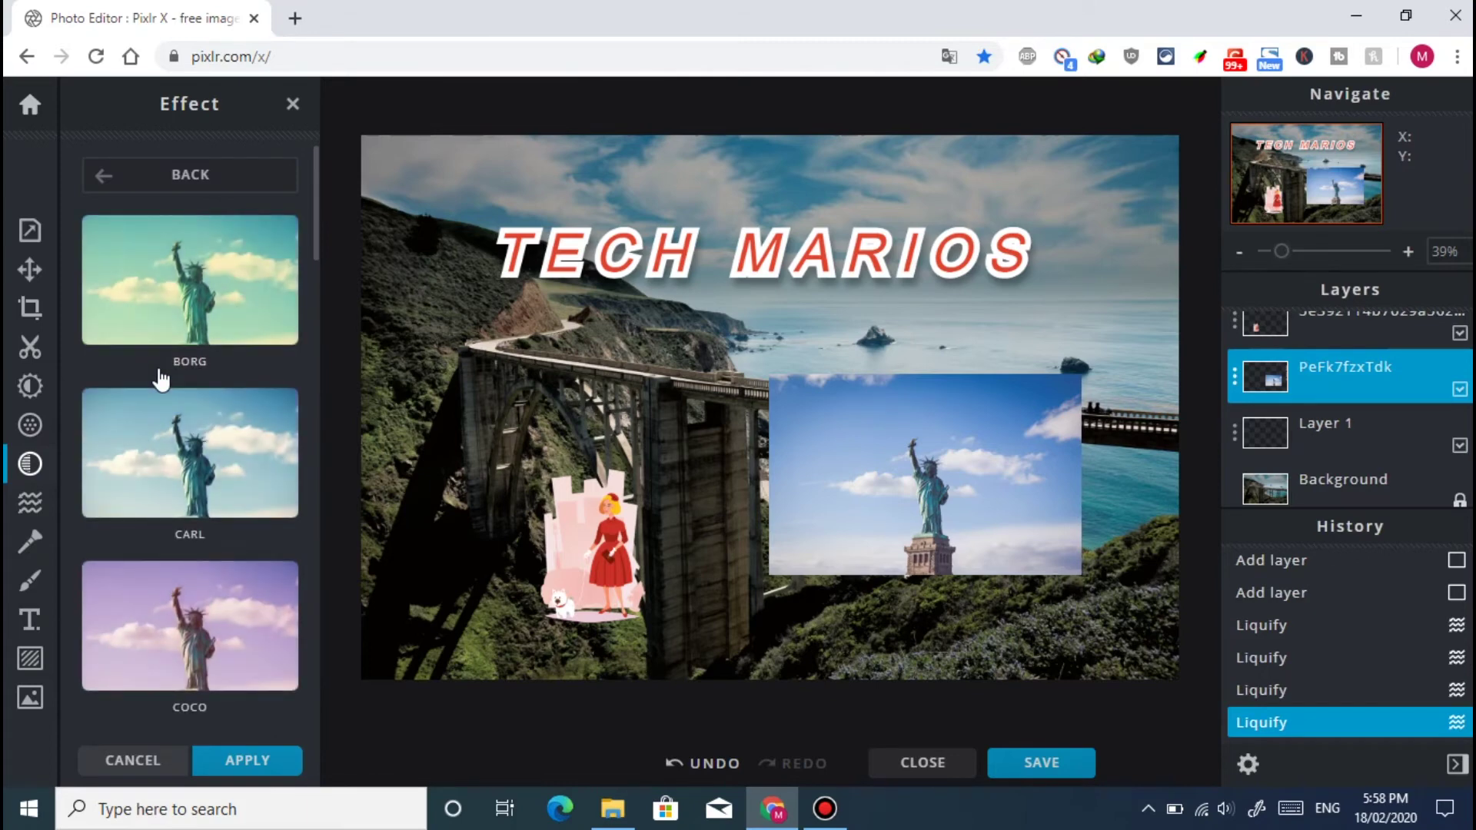
pyautogui.click(243, 501)
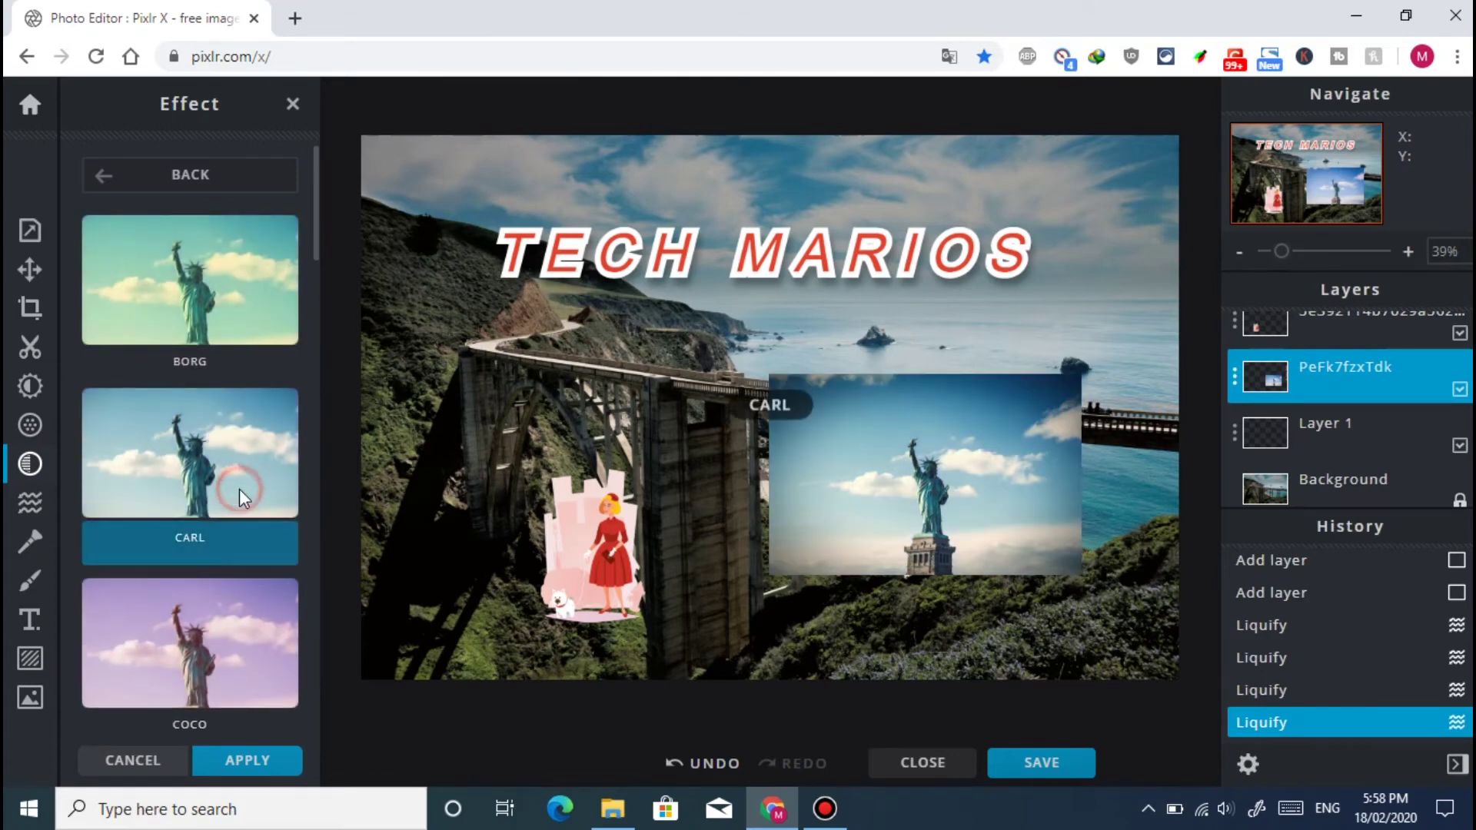
pyautogui.click(223, 316)
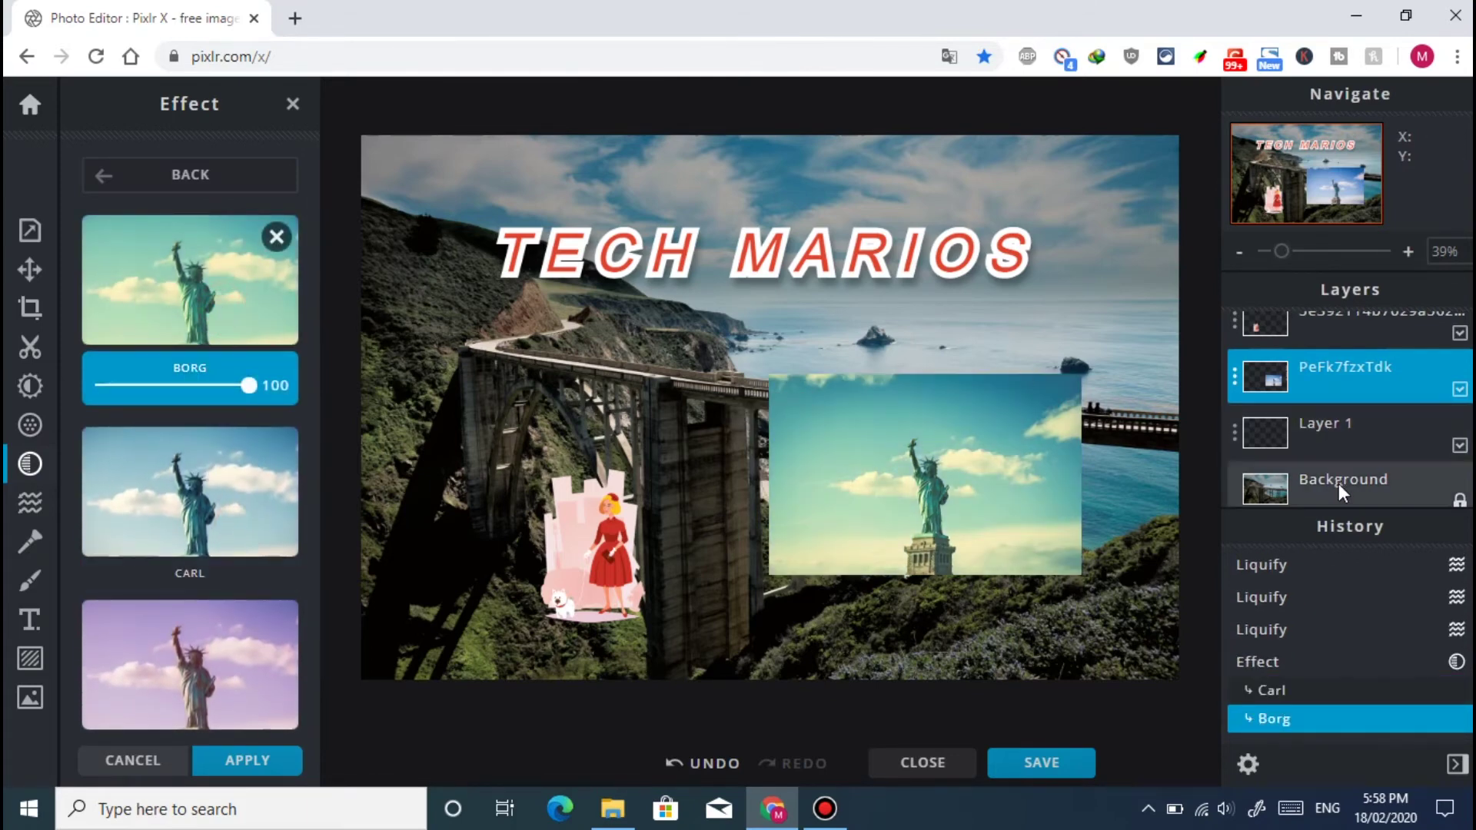
# Try the Carl, Borg and Coco effects on the Background layer and settle on Earl at 100.
pyautogui.click(1339, 482)
pyautogui.click(195, 426)
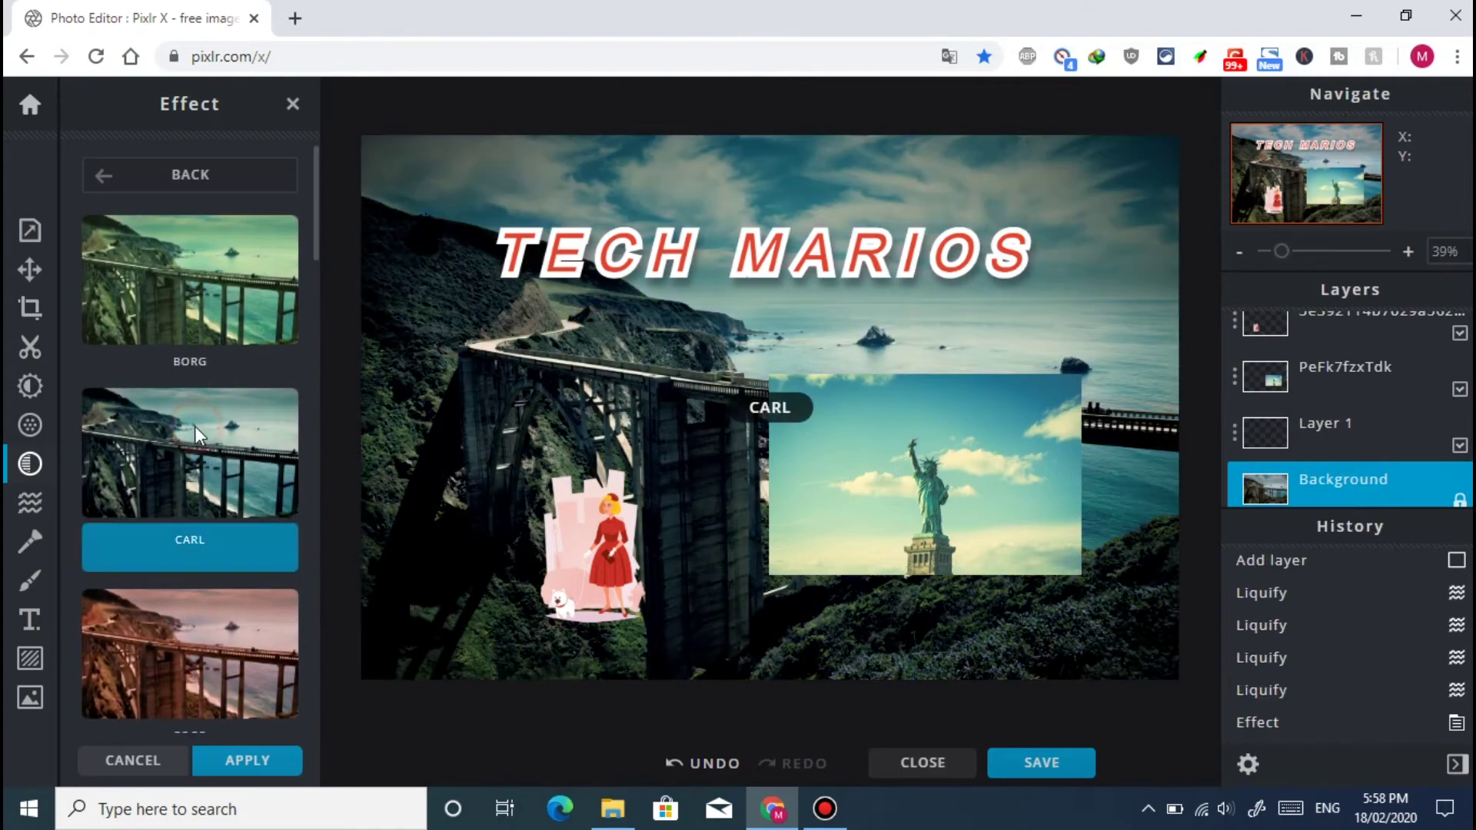
pyautogui.click(210, 316)
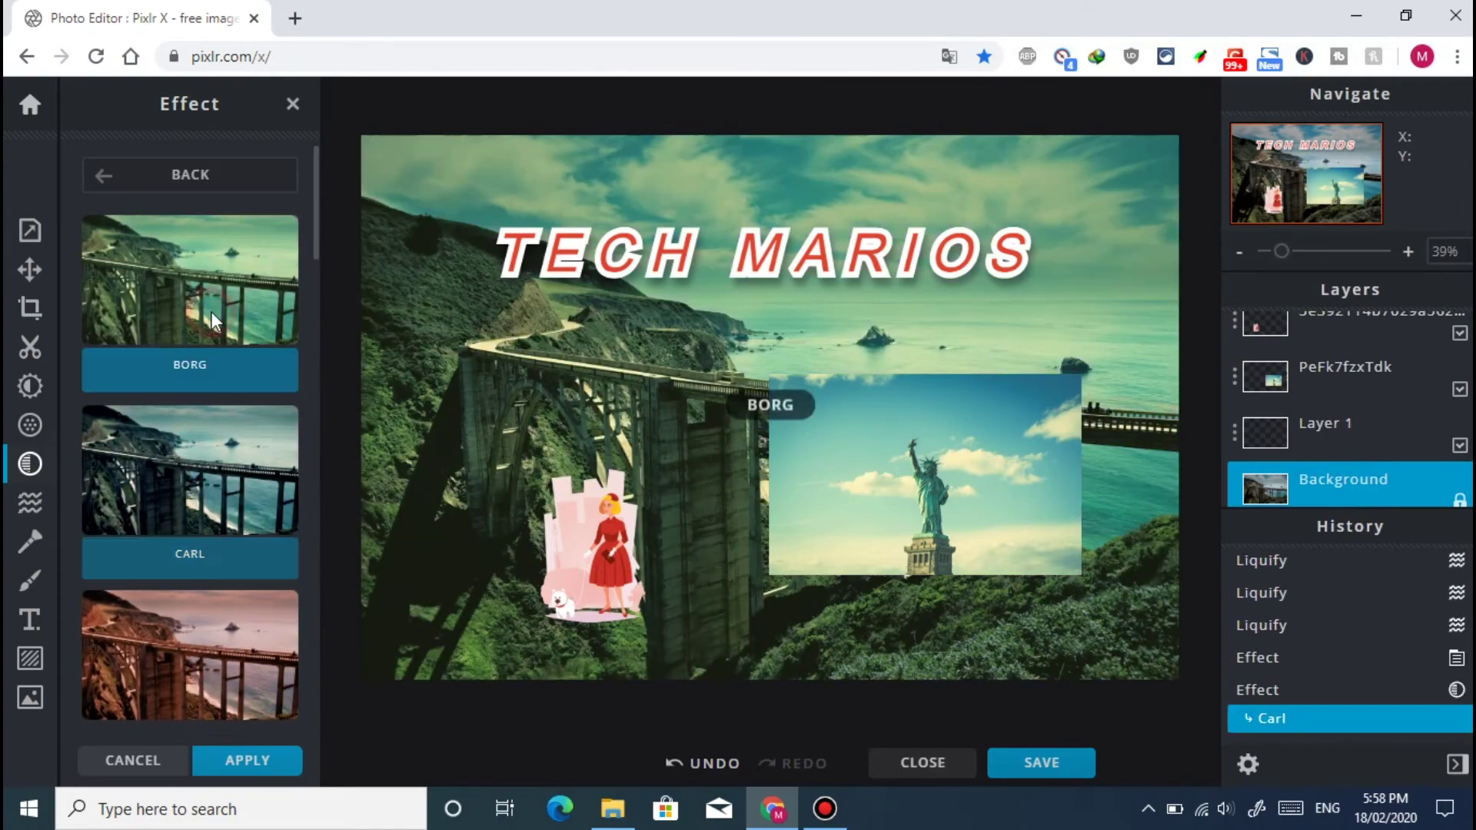
pyautogui.click(195, 642)
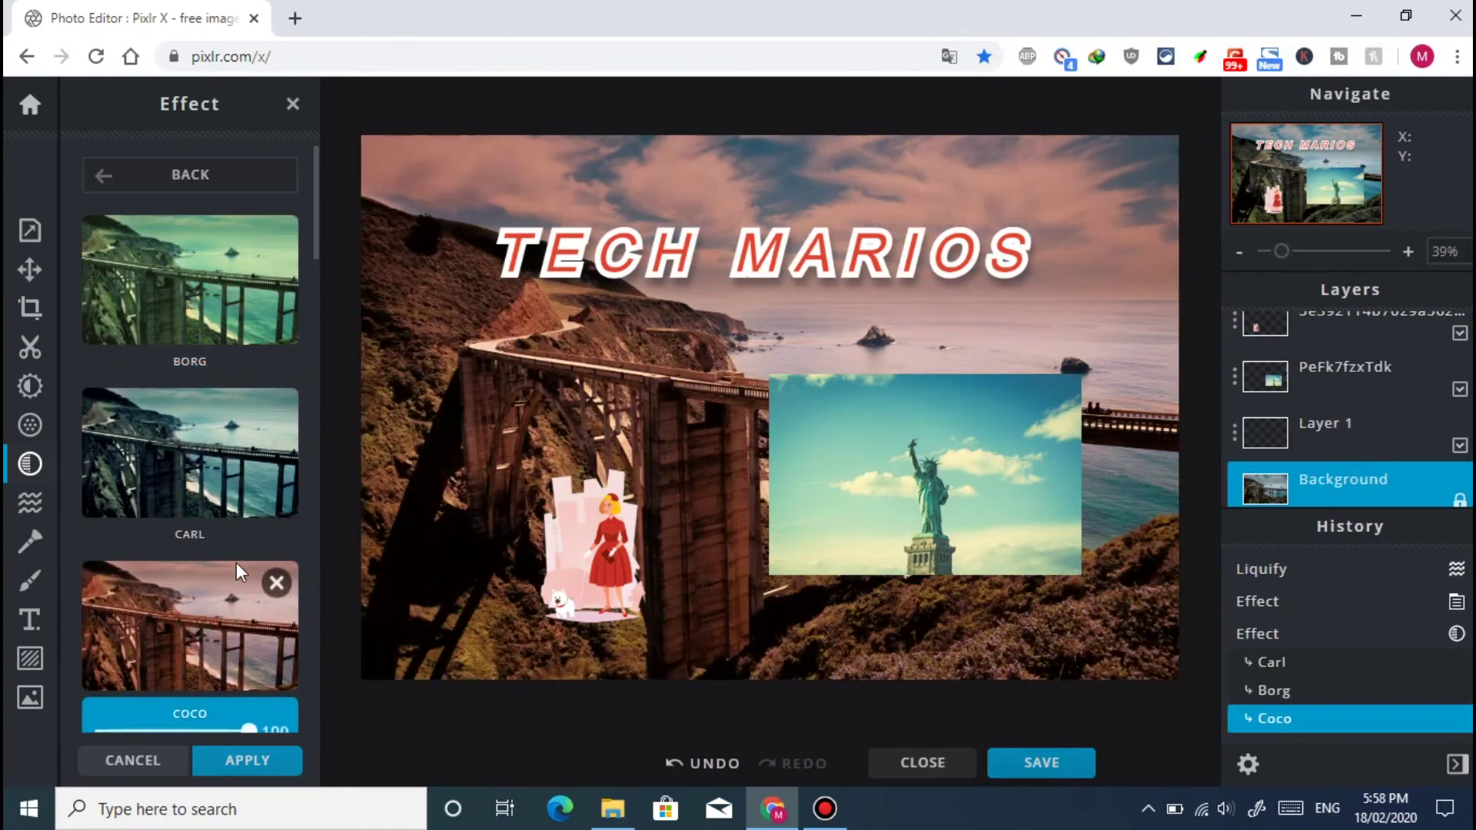
pyautogui.moveTo(316, 244); pyautogui.dragTo(302, 417)
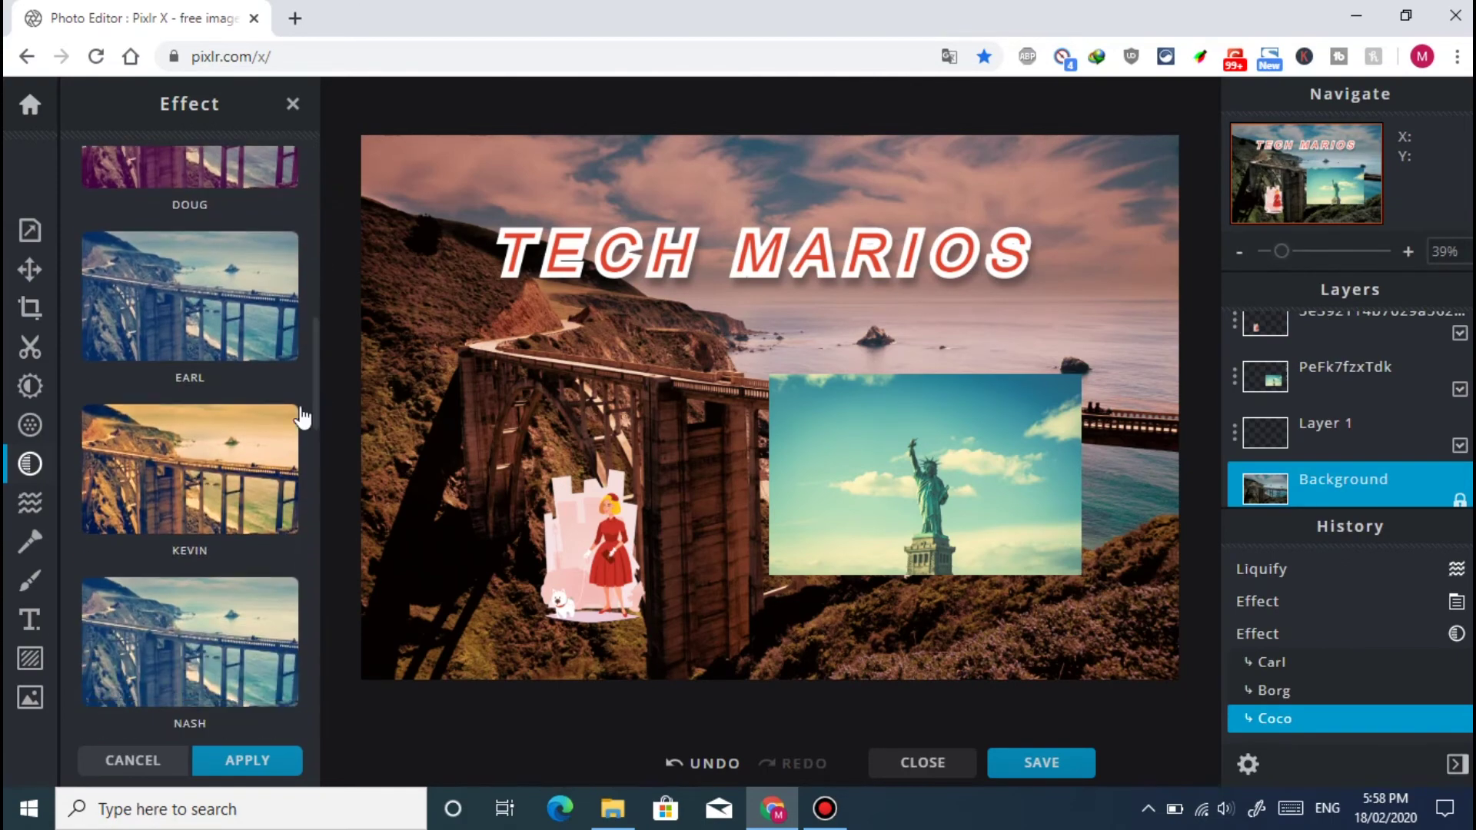
pyautogui.click(227, 315)
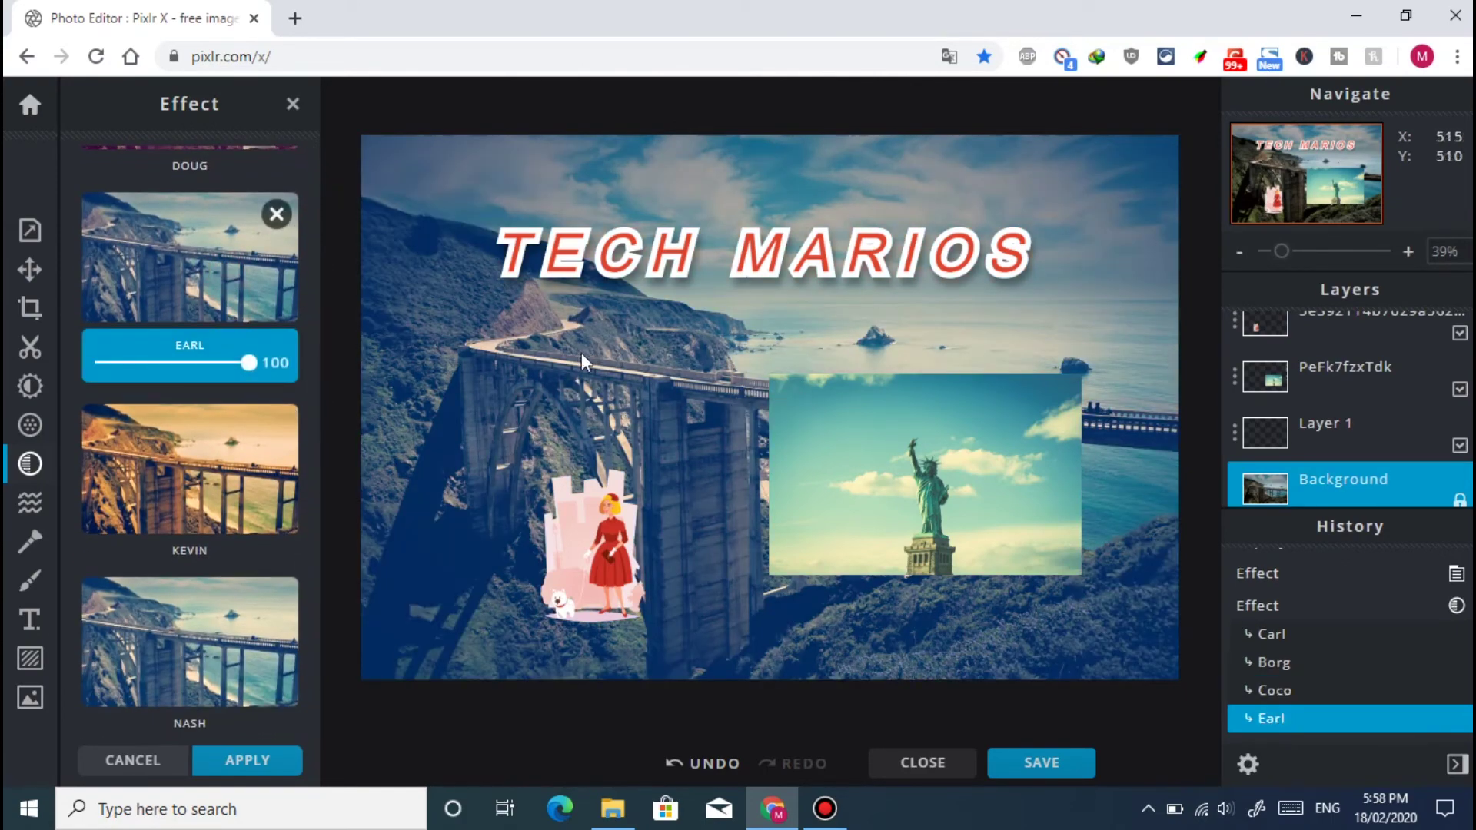
# Adjust the Background layer's detail filters to Sharpen 100, Clarity 11 and Smooth 93.
pyautogui.click(34, 427)
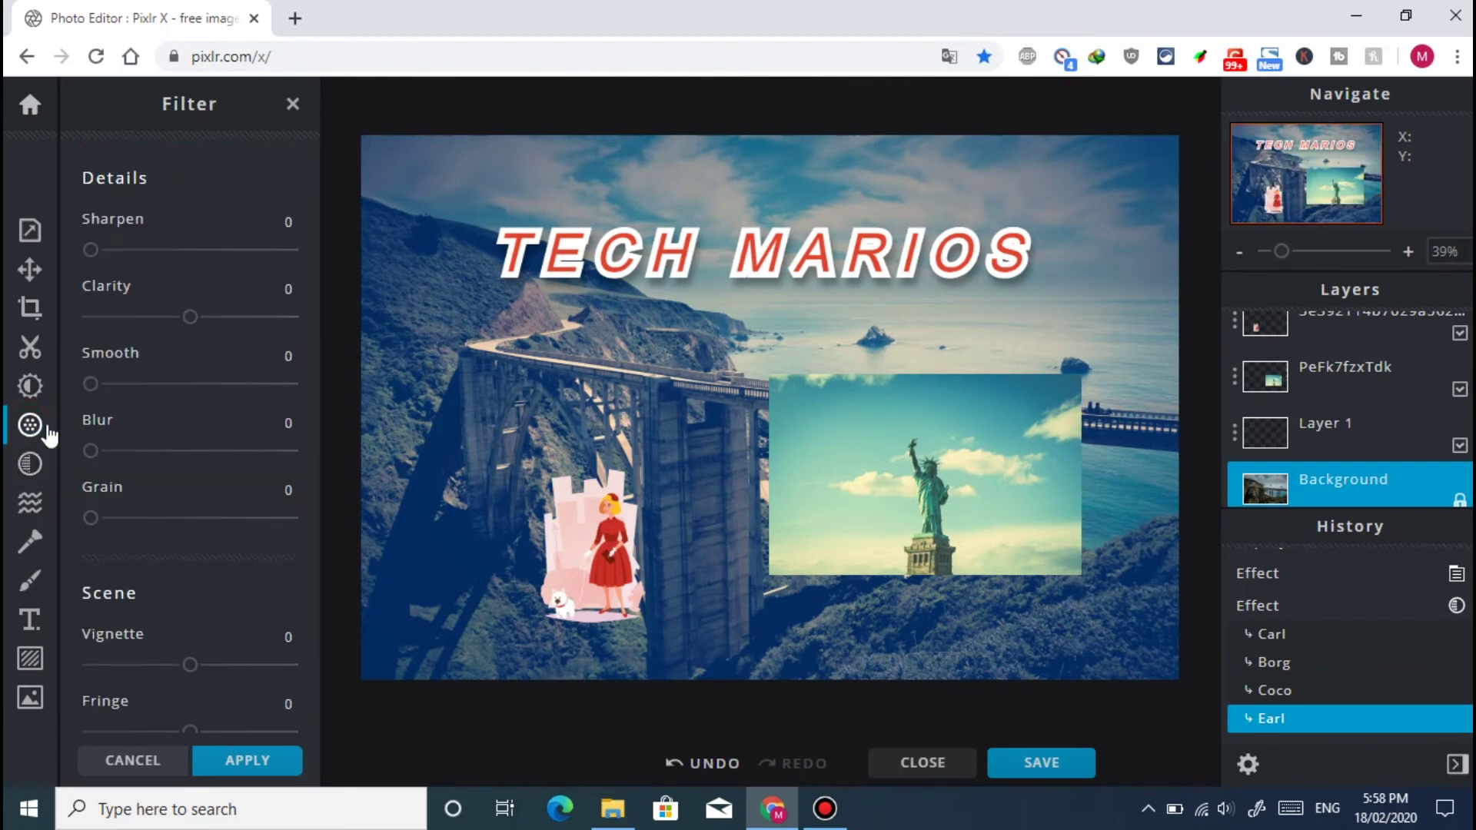
pyautogui.moveTo(163, 262); pyautogui.dragTo(201, 254)
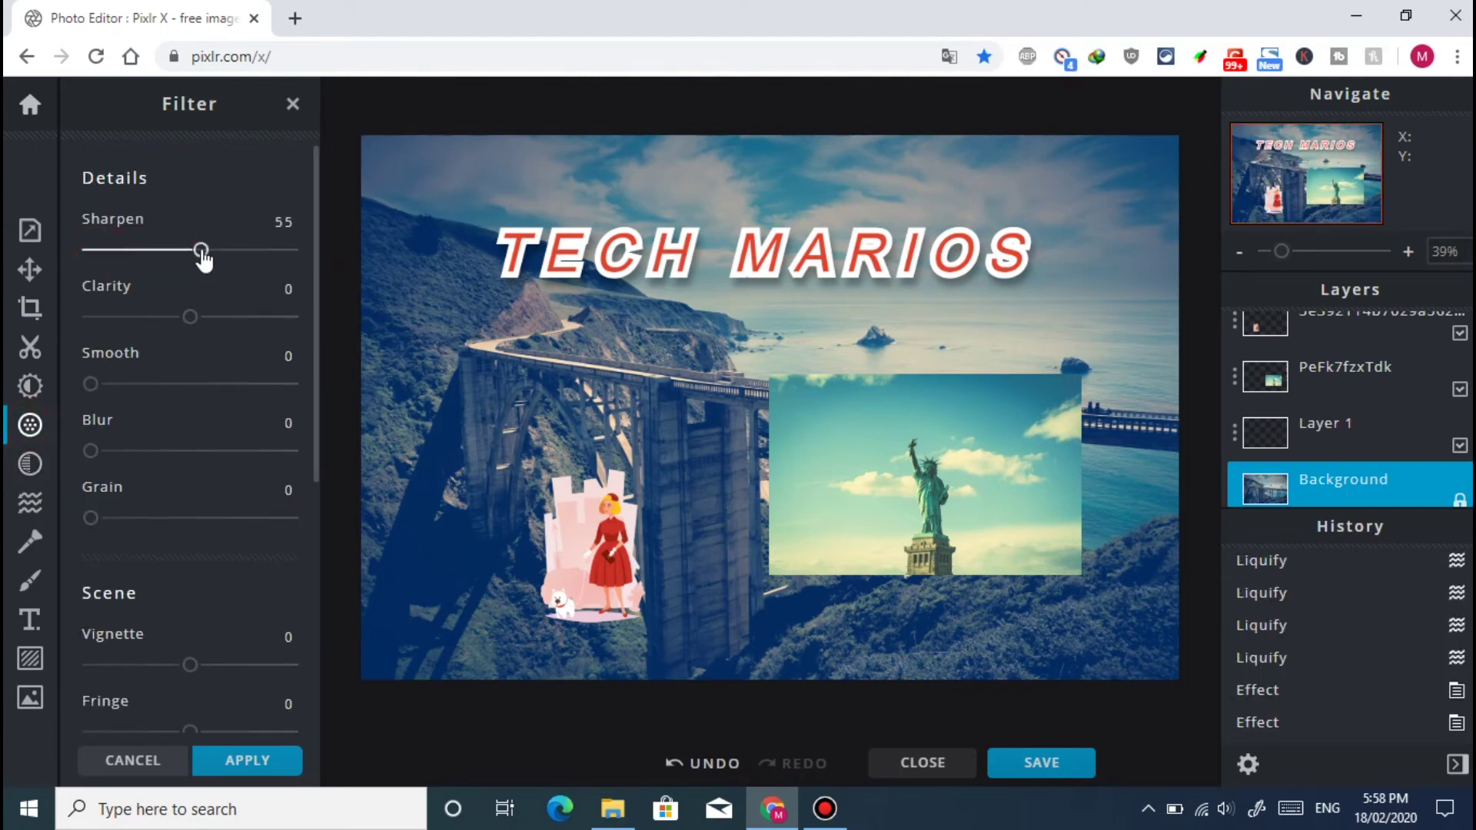
pyautogui.click(297, 251)
pyautogui.moveTo(190, 317)
pyautogui.mouseDown()
pyautogui.moveTo(320, 333)
pyautogui.moveTo(75, 331)
pyautogui.moveTo(206, 334)
pyautogui.mouseUp()
pyautogui.moveTo(191, 391); pyautogui.dragTo(275, 385)
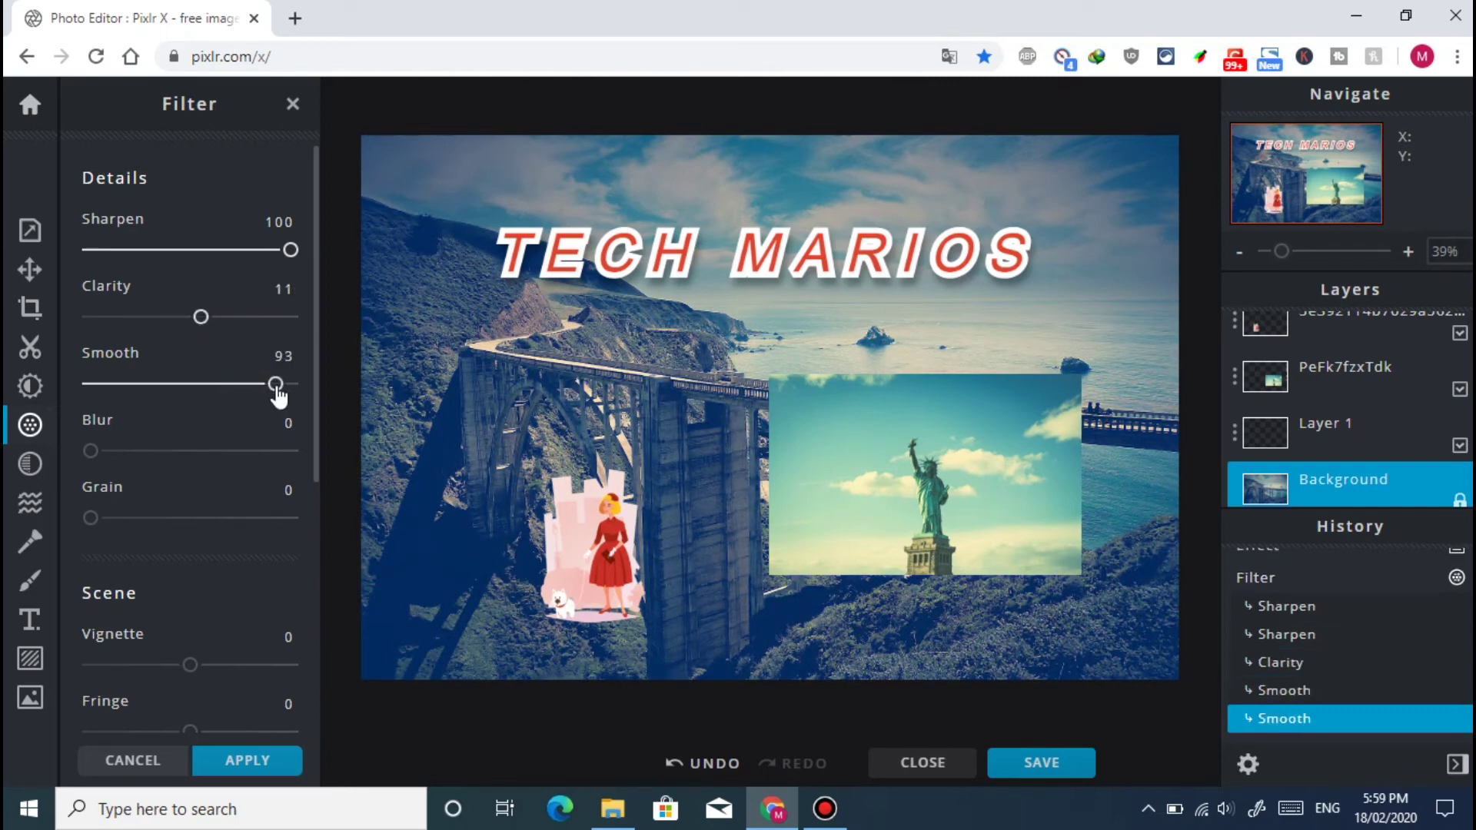
# Try the Blur filter on the Background layer, return it to 0 and apply the filter settings.
pyautogui.moveTo(226, 451); pyautogui.dragTo(49, 466)
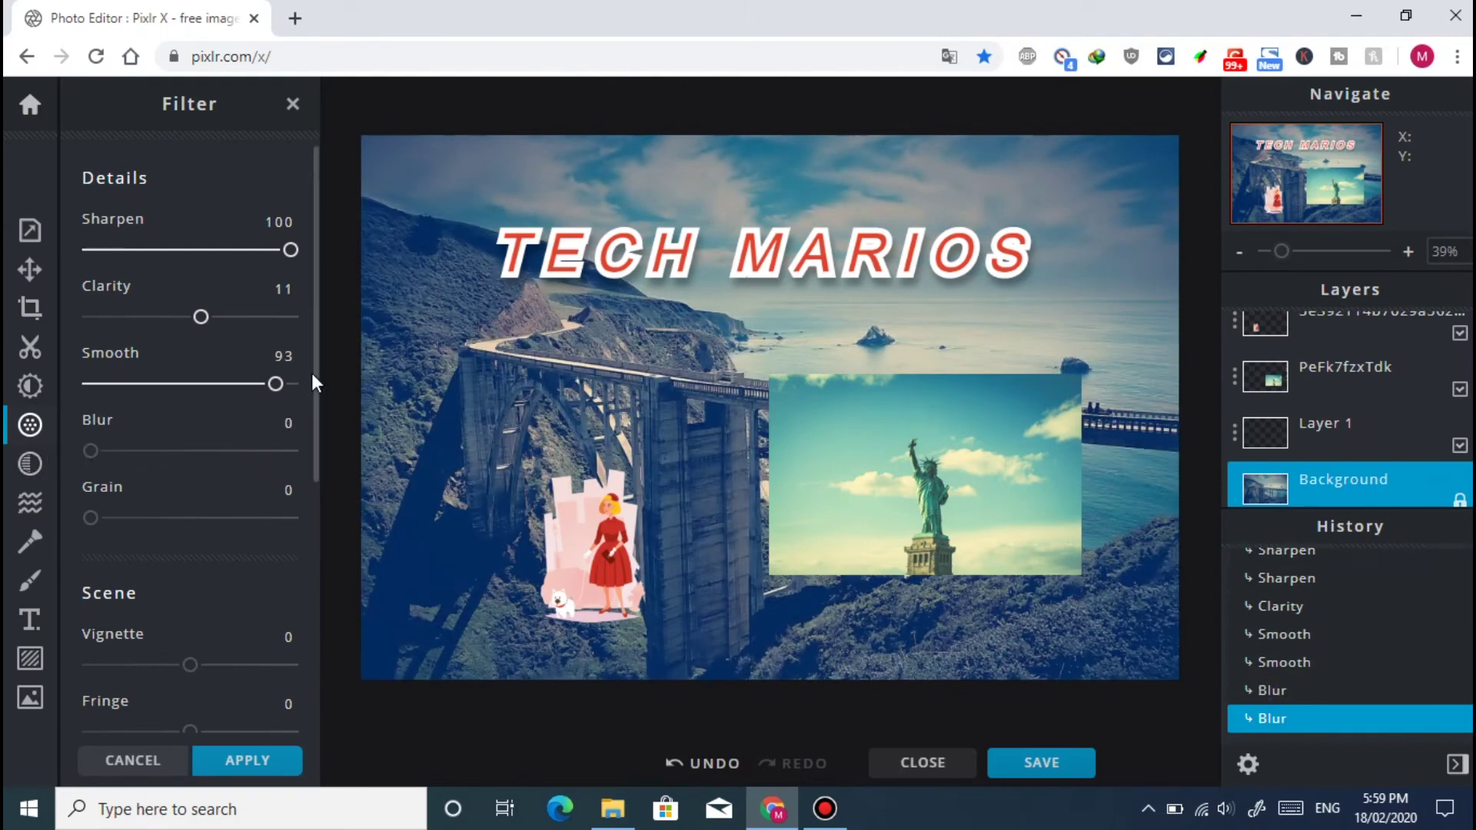
pyautogui.moveTo(318, 428); pyautogui.dragTo(311, 329)
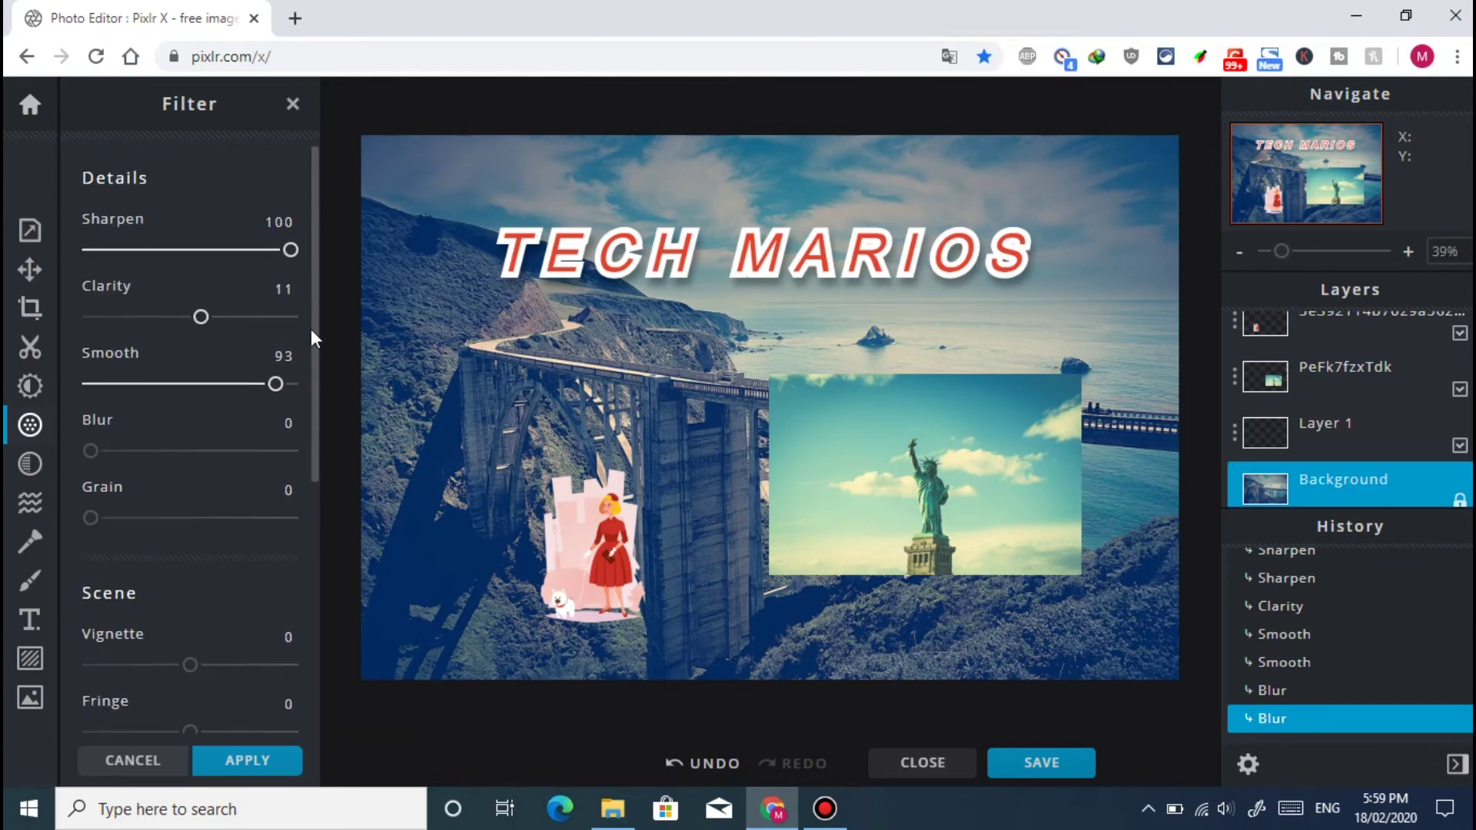
pyautogui.click(231, 763)
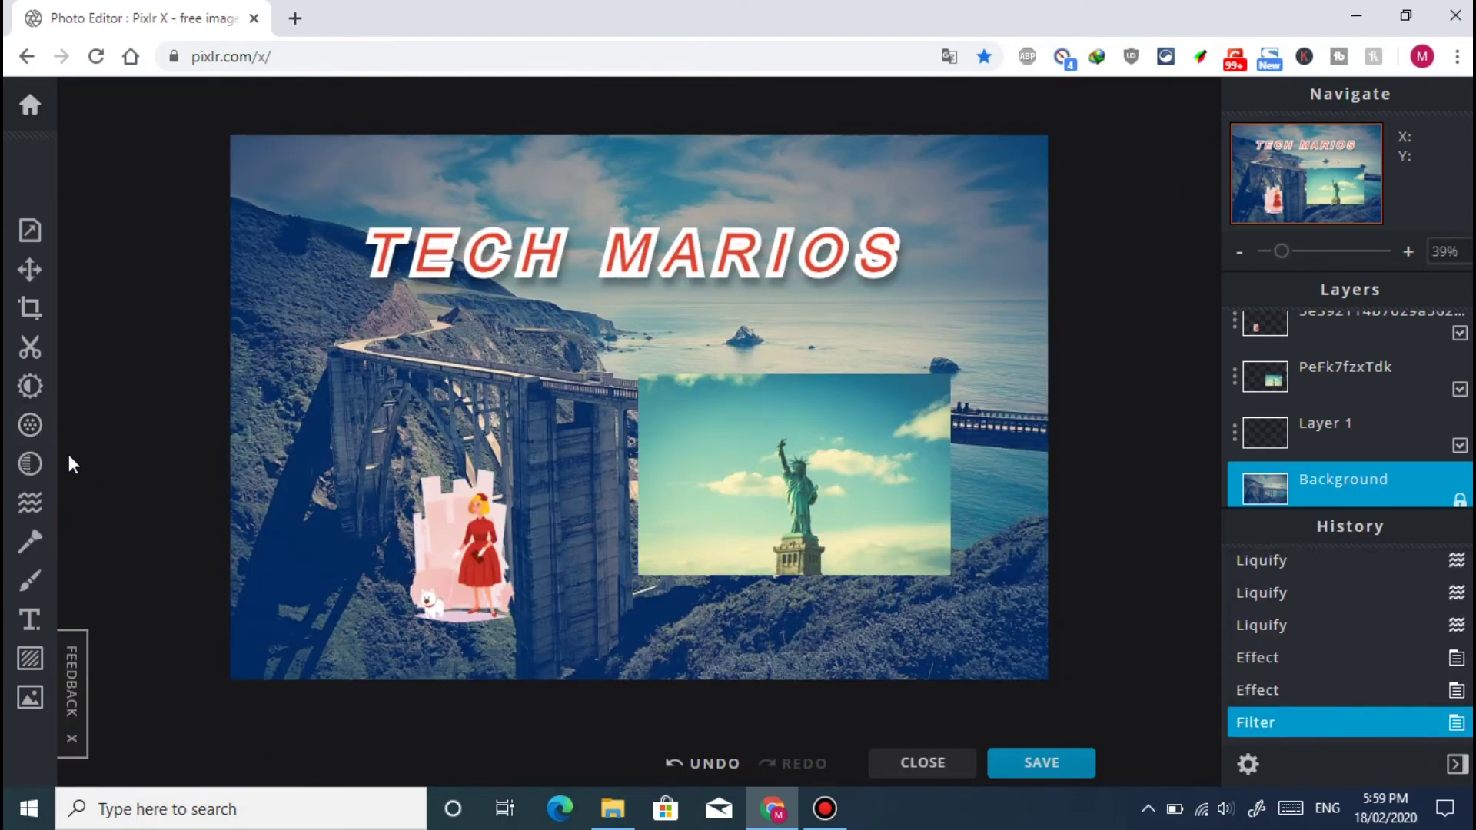
# Mute the Background layer's colours to a nearly grey look with the Adjust tool and apply the adjustment.
pyautogui.click(29, 388)
pyautogui.moveTo(191, 458); pyautogui.dragTo(77, 465)
pyautogui.moveTo(191, 531); pyautogui.dragTo(256, 540)
pyautogui.moveTo(317, 359); pyautogui.dragTo(323, 718)
pyautogui.click(277, 761)
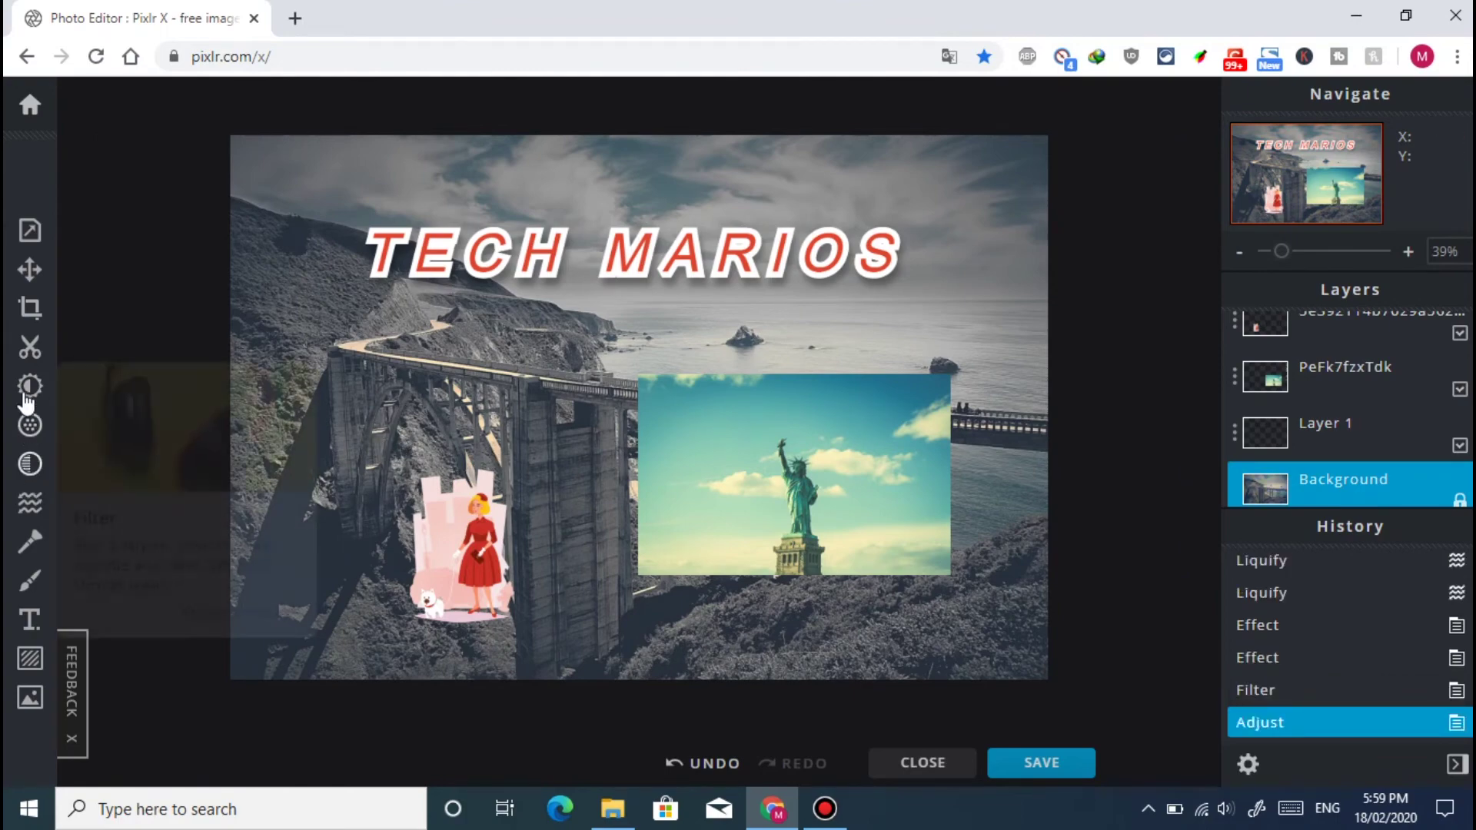
# Remove a lasso cutout around the statue's outline from the Background layer, and set the lasso softness to Medium.
pyautogui.click(29, 355)
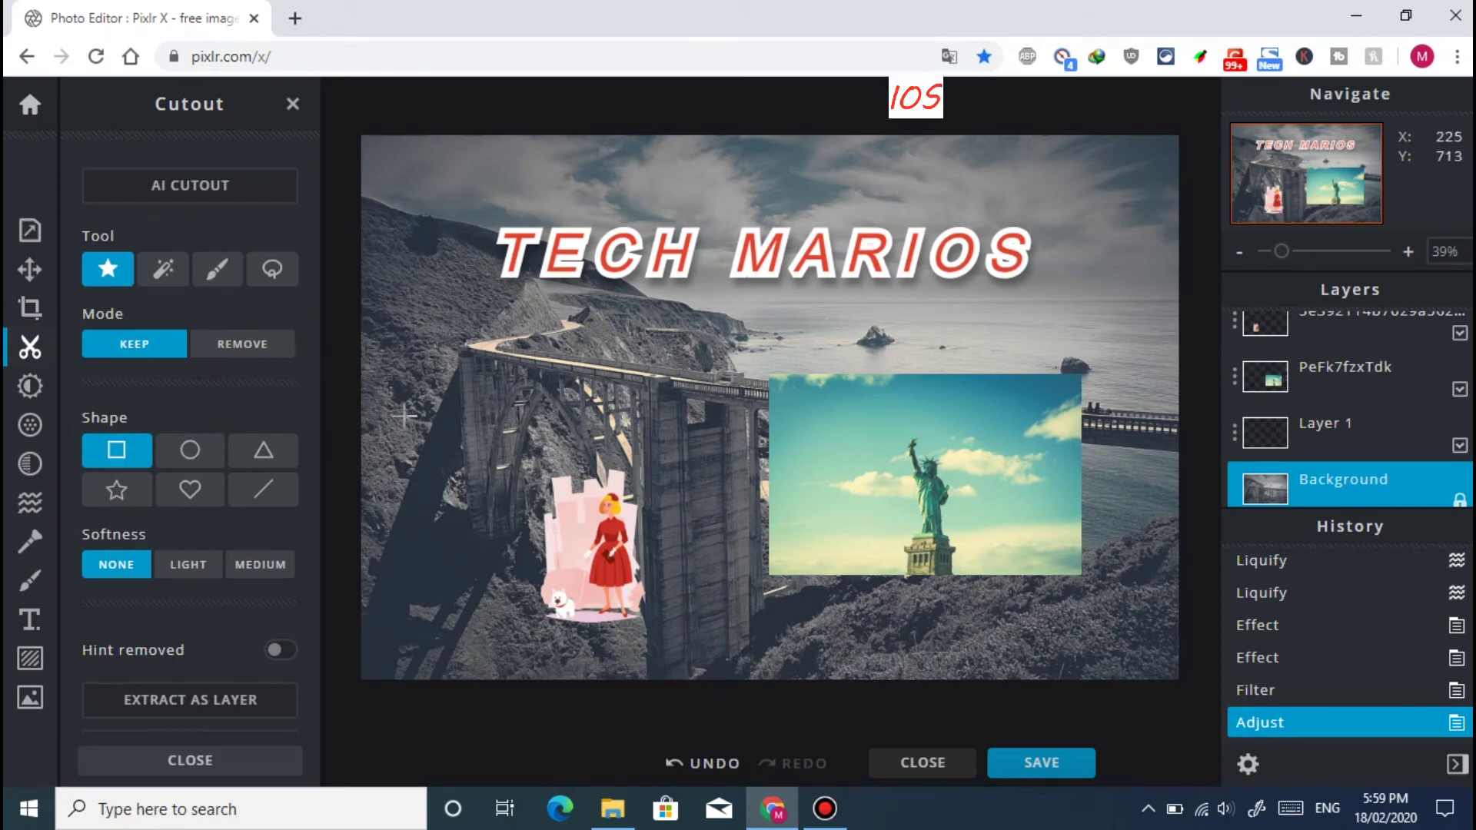
pyautogui.click(272, 269)
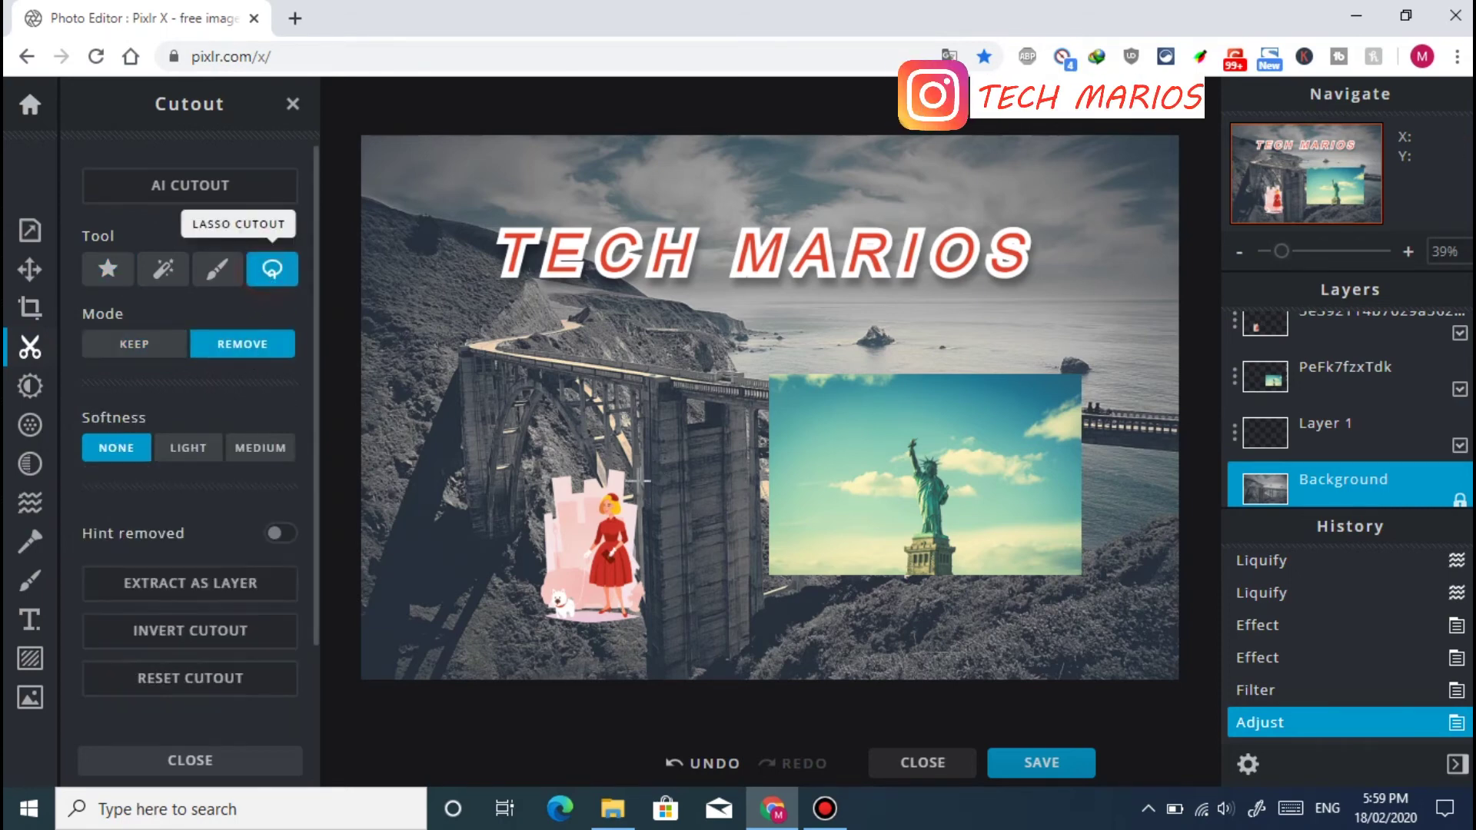
pyautogui.moveTo(905, 442); pyautogui.dragTo(904, 480)
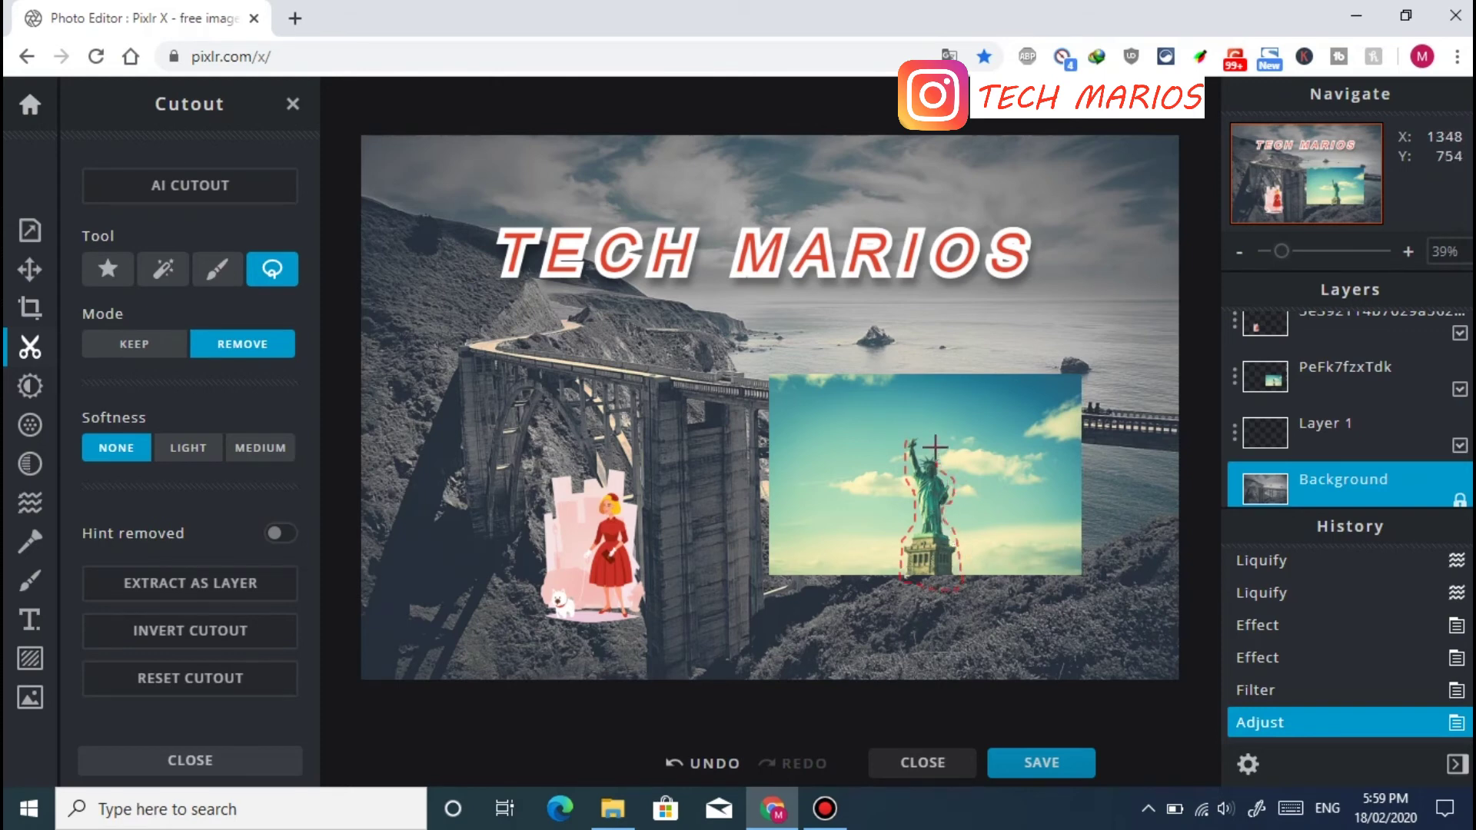
pyautogui.moveTo(901, 442); pyautogui.dragTo(905, 432)
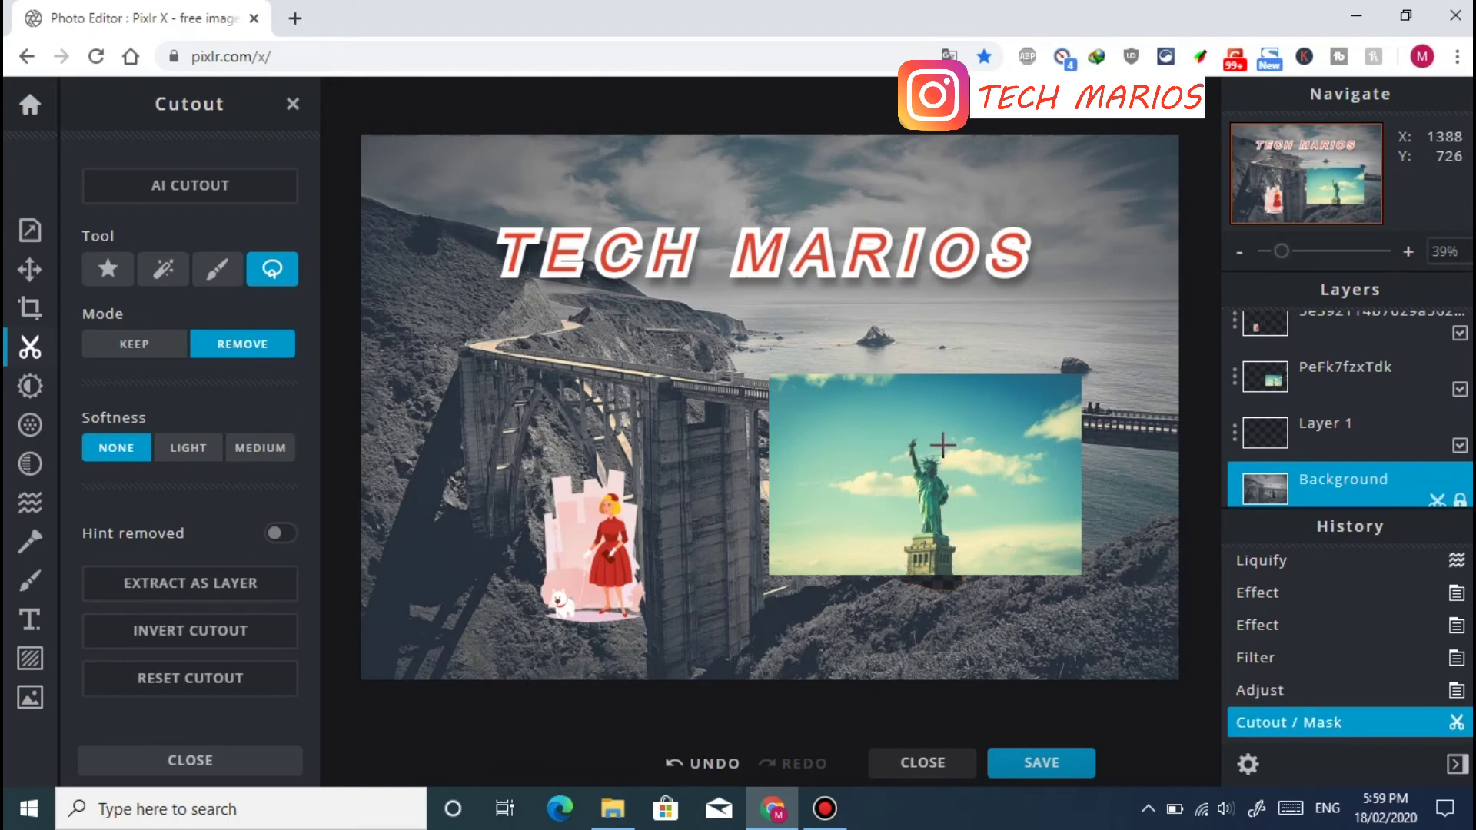
pyautogui.click(191, 454)
pyautogui.click(269, 453)
# Try a heart-shaped cutout in Keep mode over the bridge road, and remove a large heart from the Background layer.
pyautogui.click(158, 346)
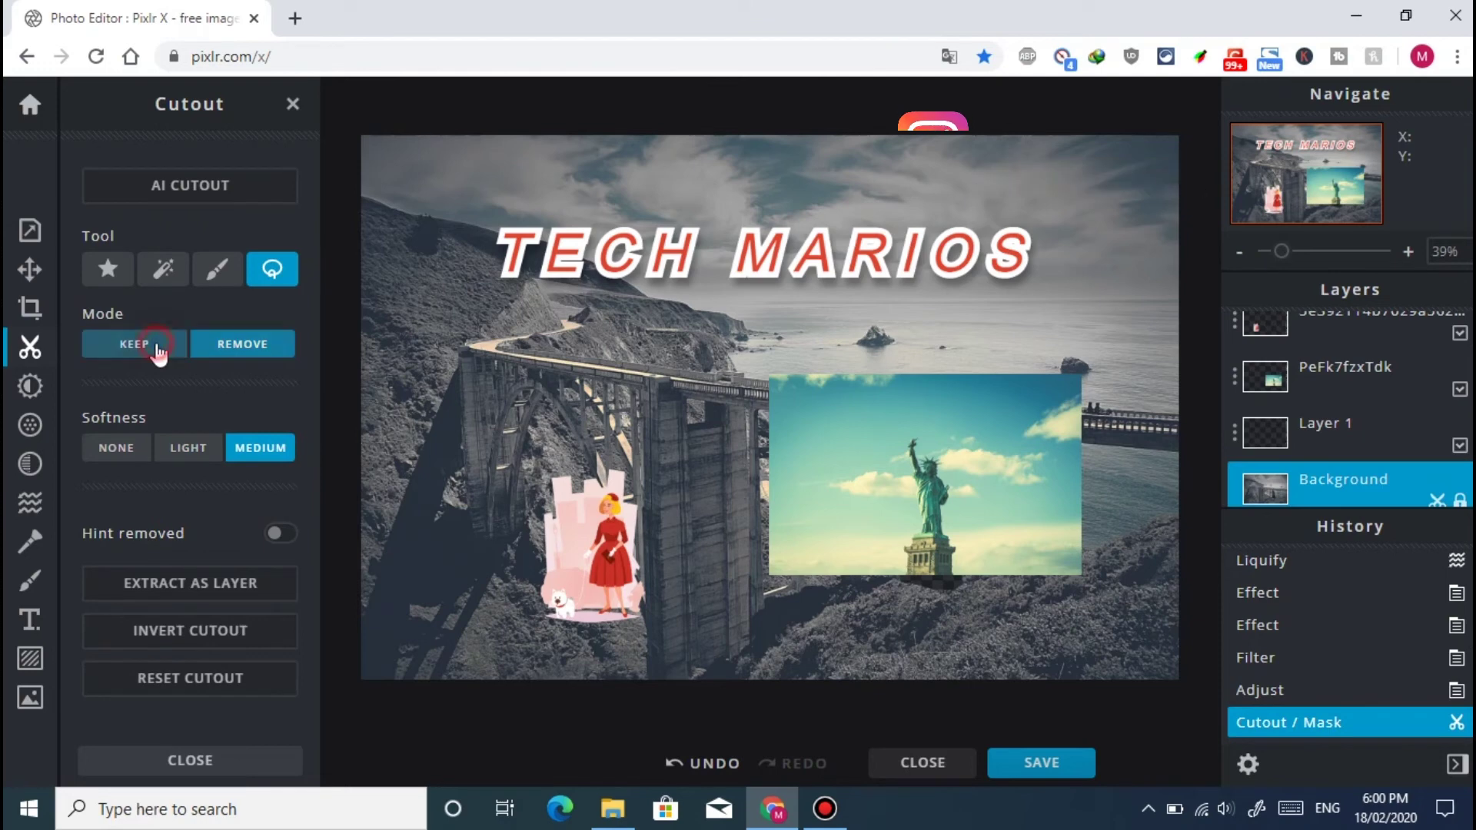
pyautogui.click(219, 271)
pyautogui.click(163, 270)
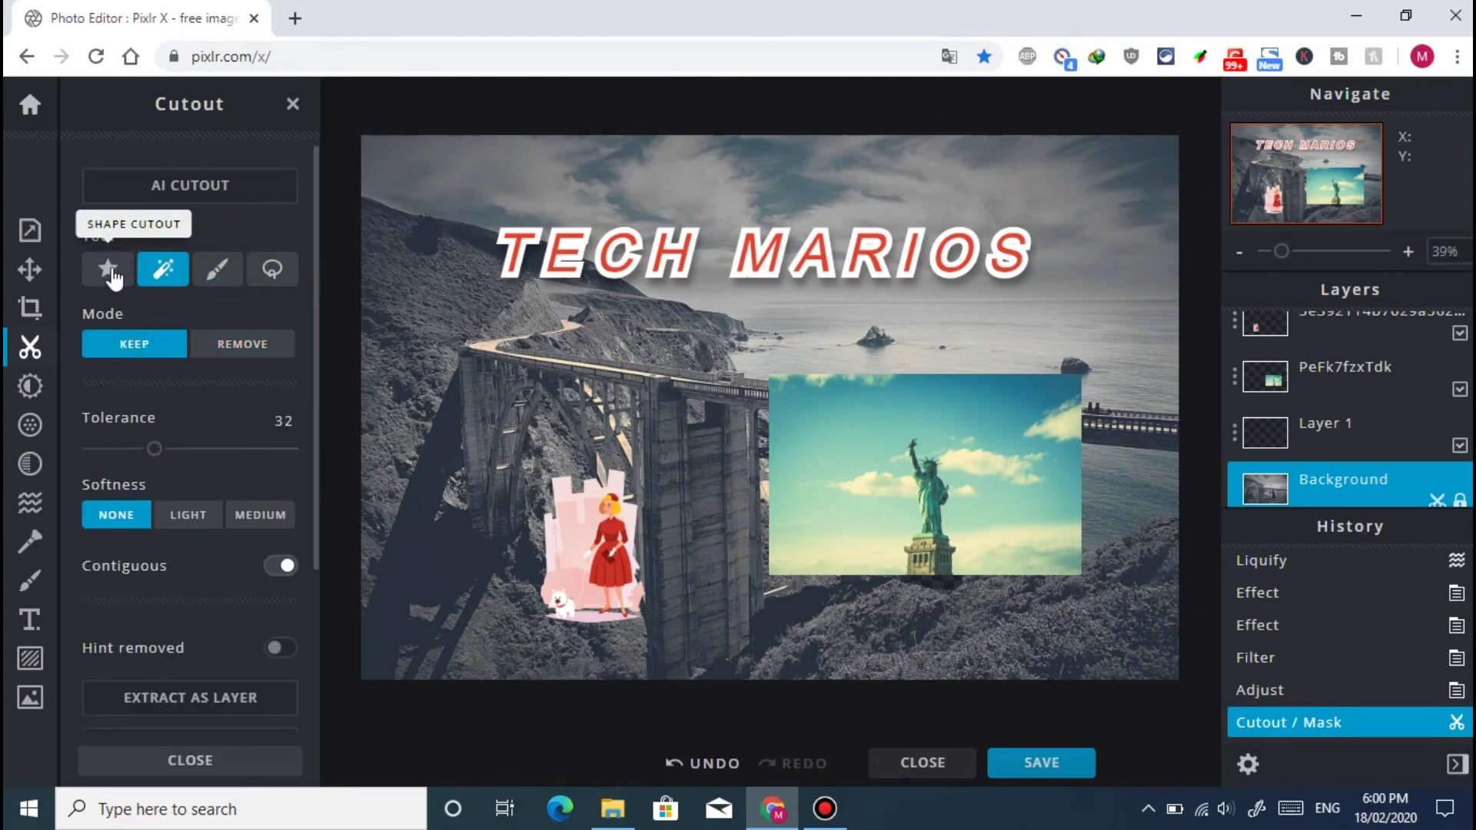
pyautogui.click(110, 273)
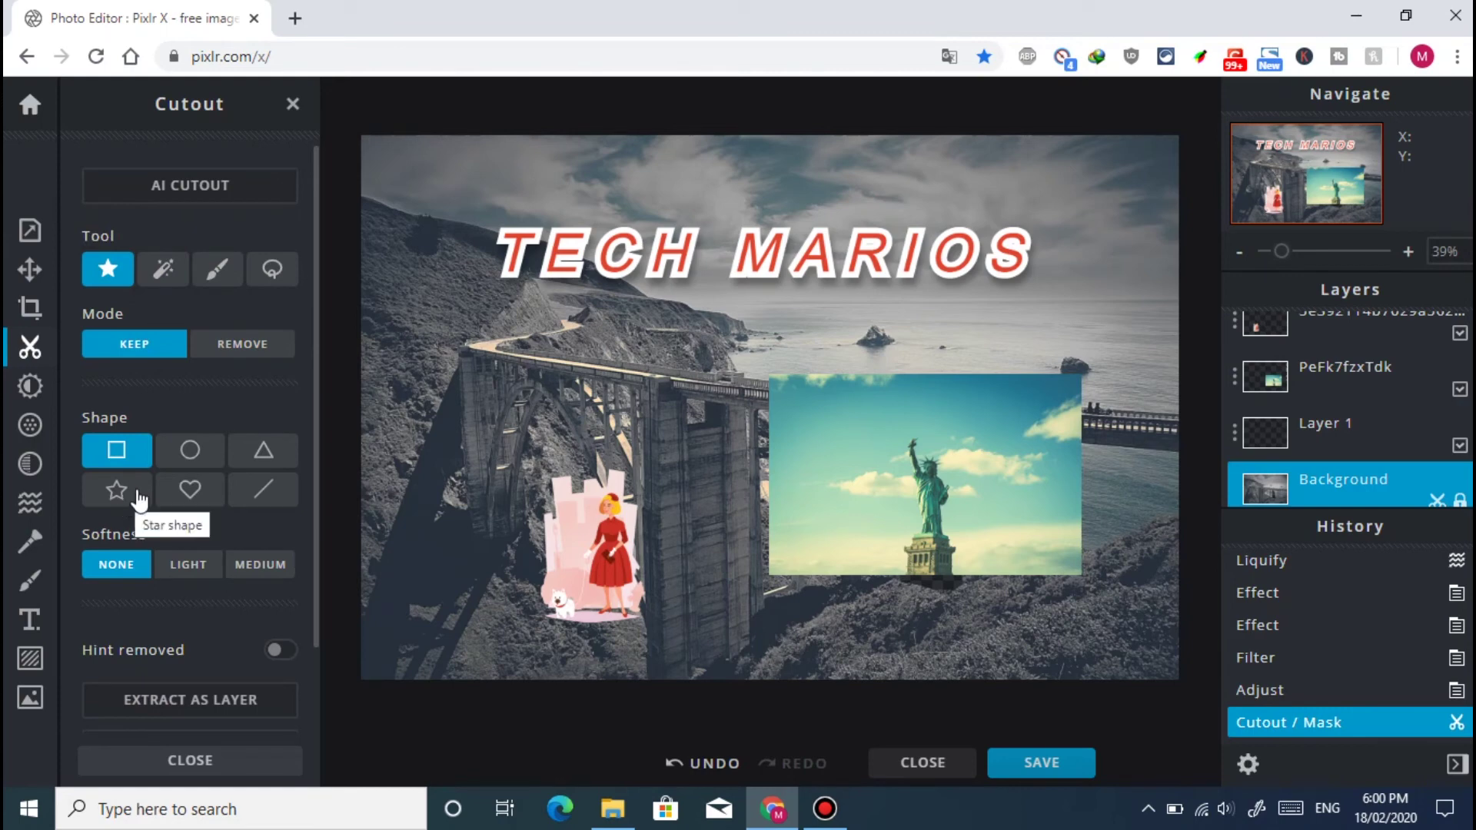
pyautogui.click(184, 490)
pyautogui.moveTo(517, 361); pyautogui.dragTo(577, 380)
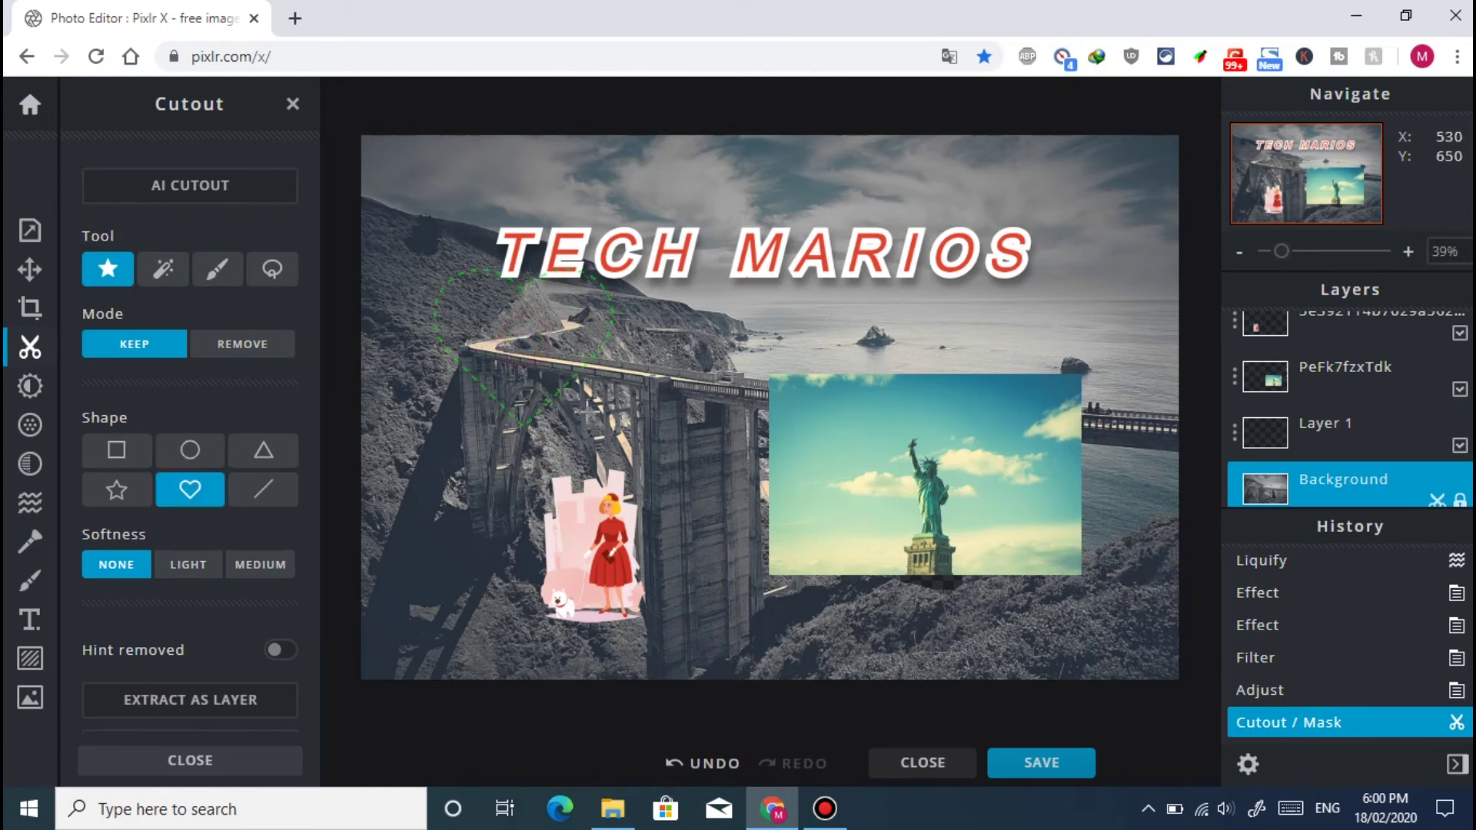
pyautogui.click(225, 350)
pyautogui.moveTo(517, 311); pyautogui.dragTo(632, 433)
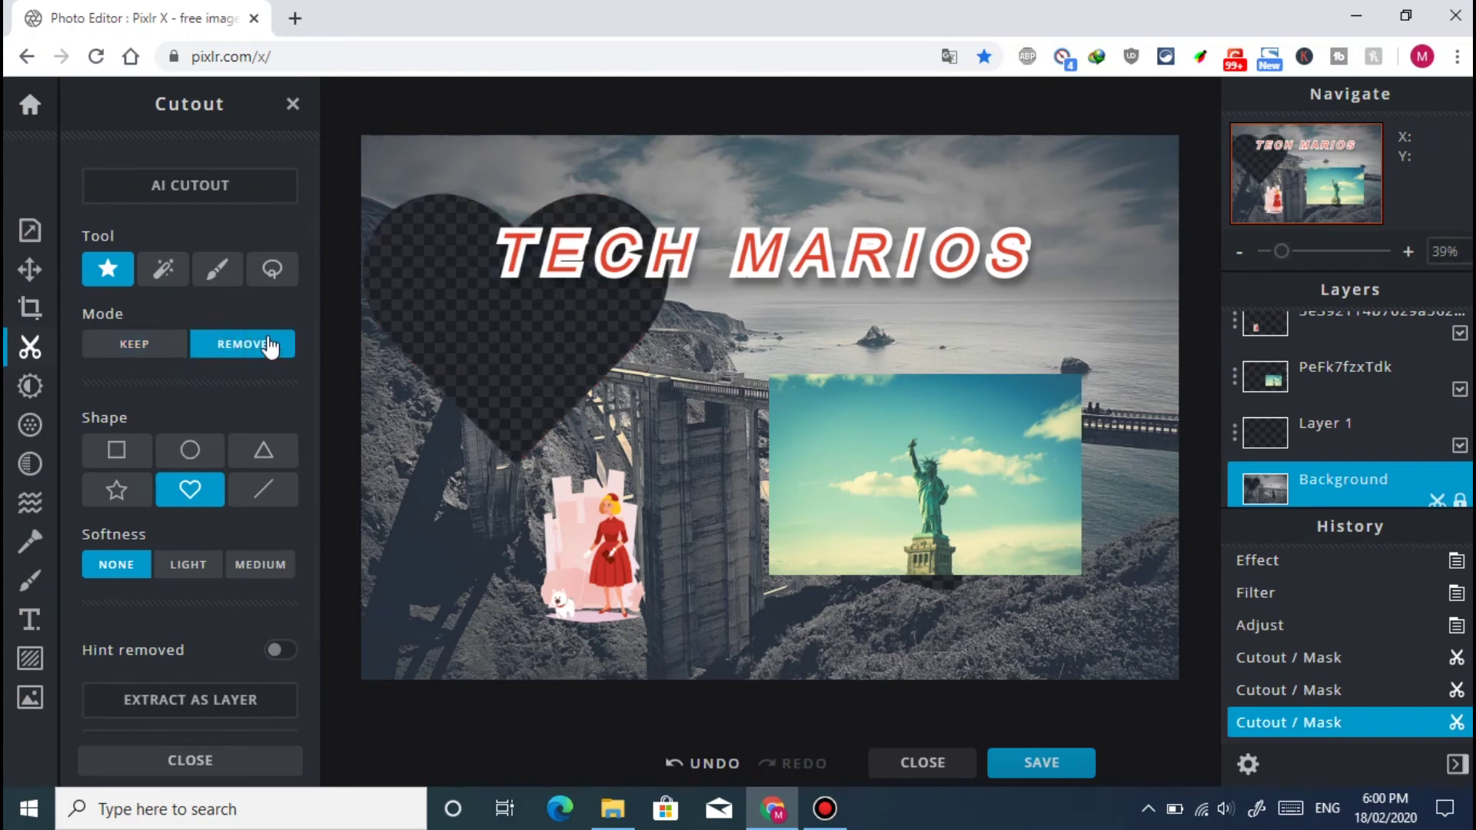
# Remove a lassoed area of the Background layer behind the part of the photo to the statue's right.
pyautogui.click(272, 269)
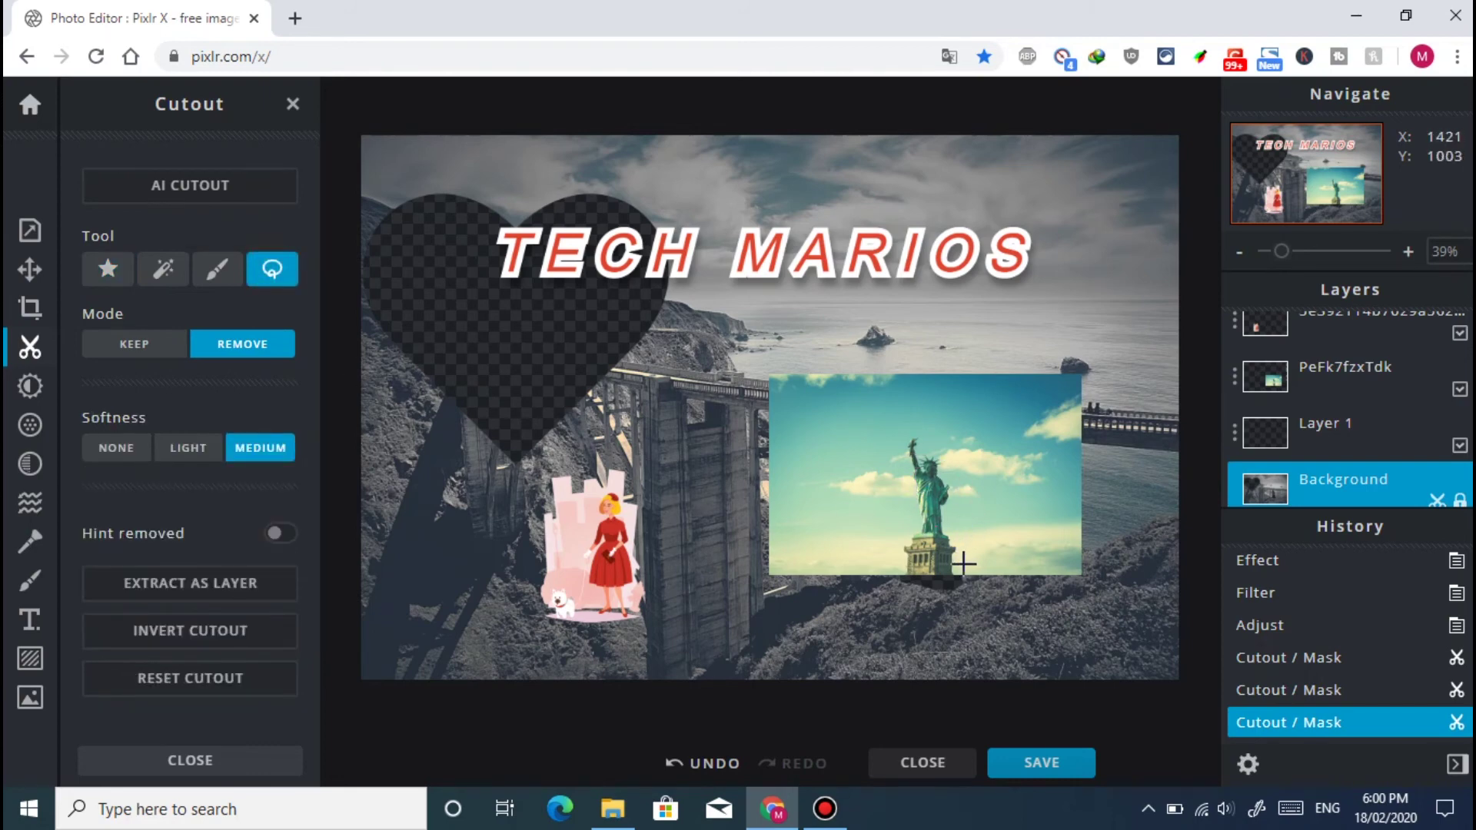
pyautogui.moveTo(957, 573); pyautogui.dragTo(957, 540)
pyautogui.moveTo(958, 575); pyautogui.dragTo(961, 578)
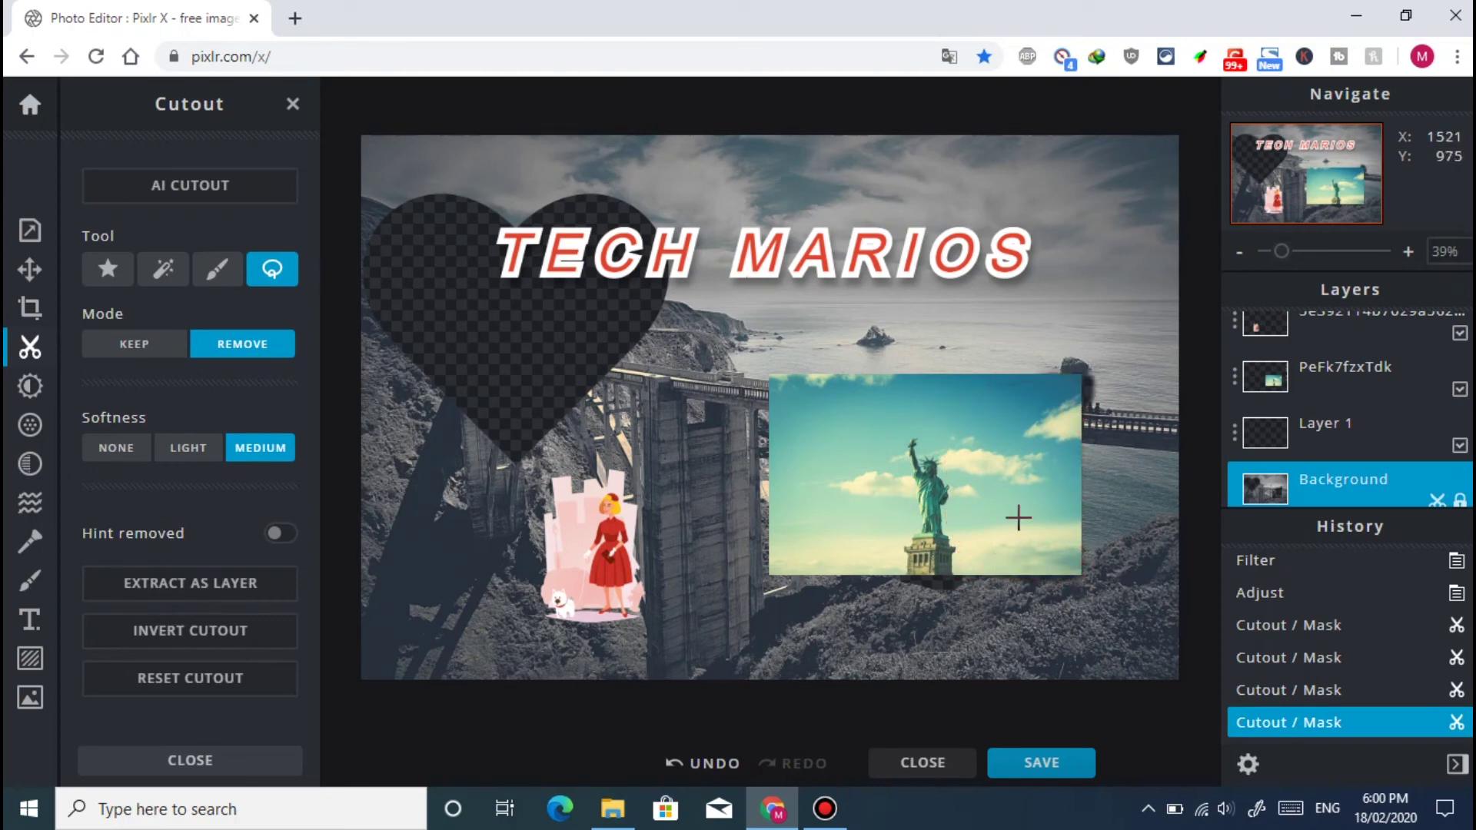
# Remove the sky on both sides of the statue from the statue photo layer with Medium-softness lasso cutouts.
pyautogui.scroll(-1, 1341, 441)
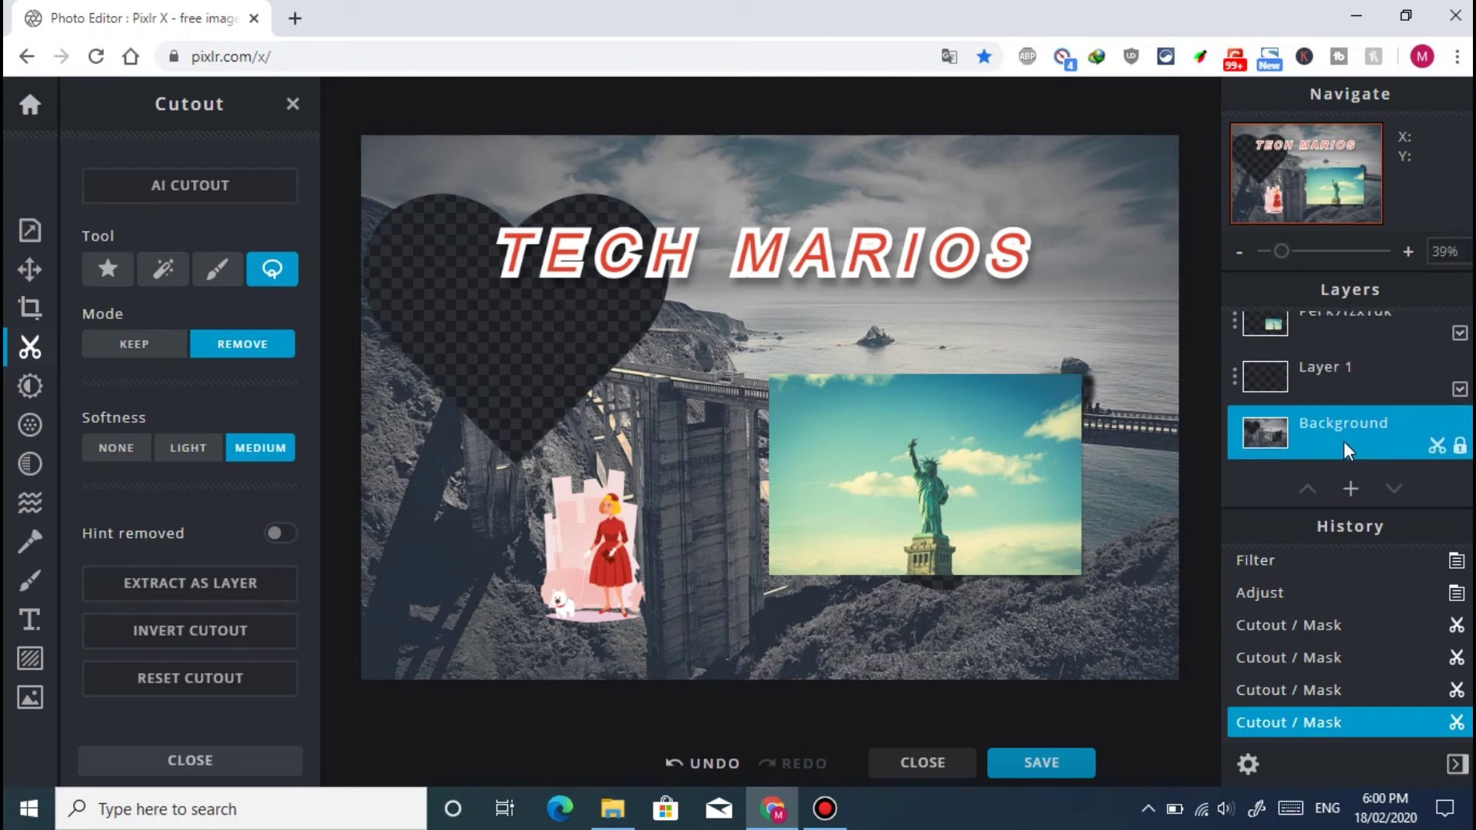
pyautogui.scroll(3, 1343, 441)
pyautogui.scroll(-2, 1344, 441)
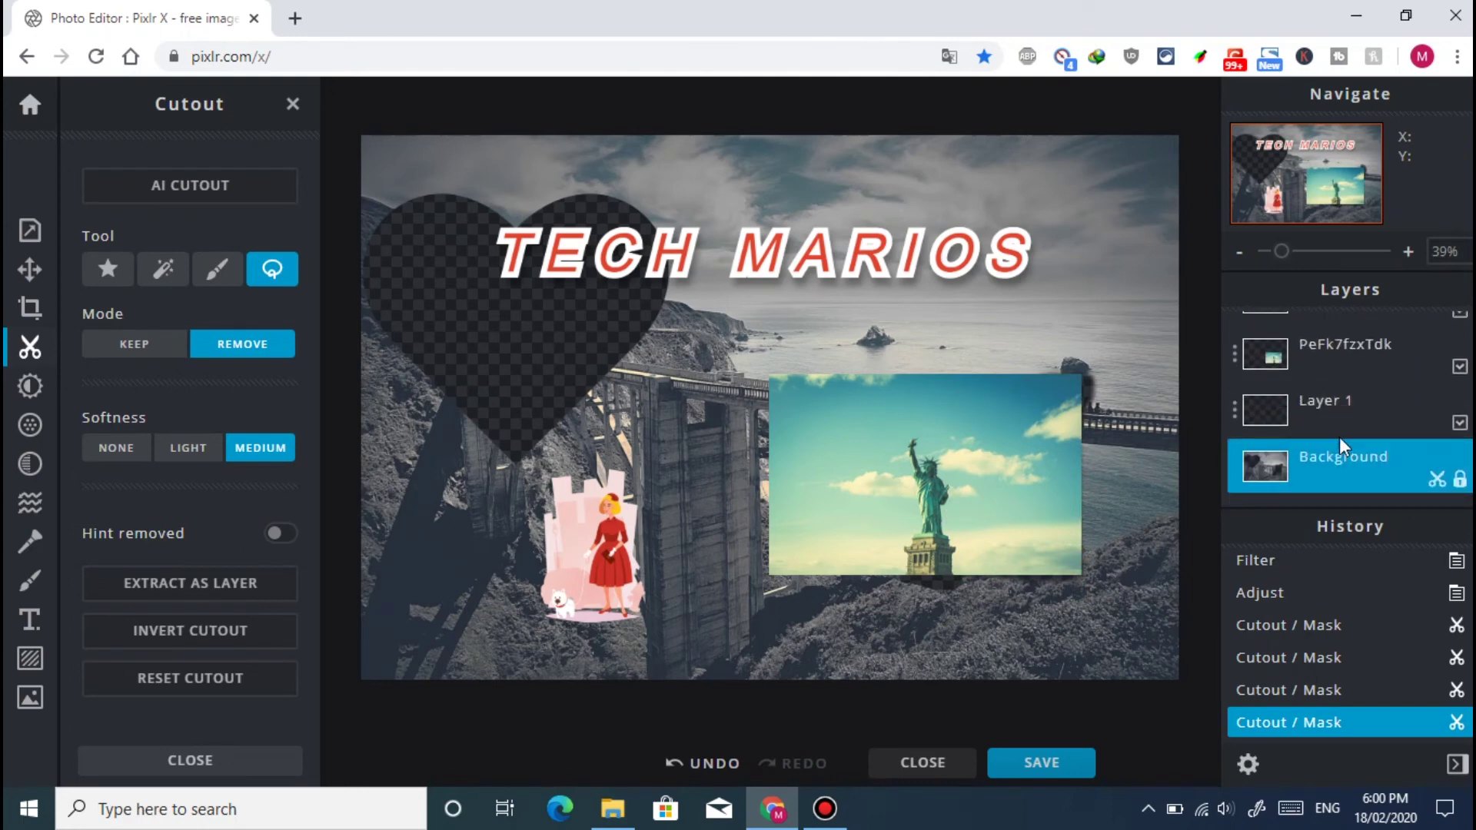
pyautogui.click(1325, 357)
pyautogui.moveTo(945, 460); pyautogui.dragTo(958, 516)
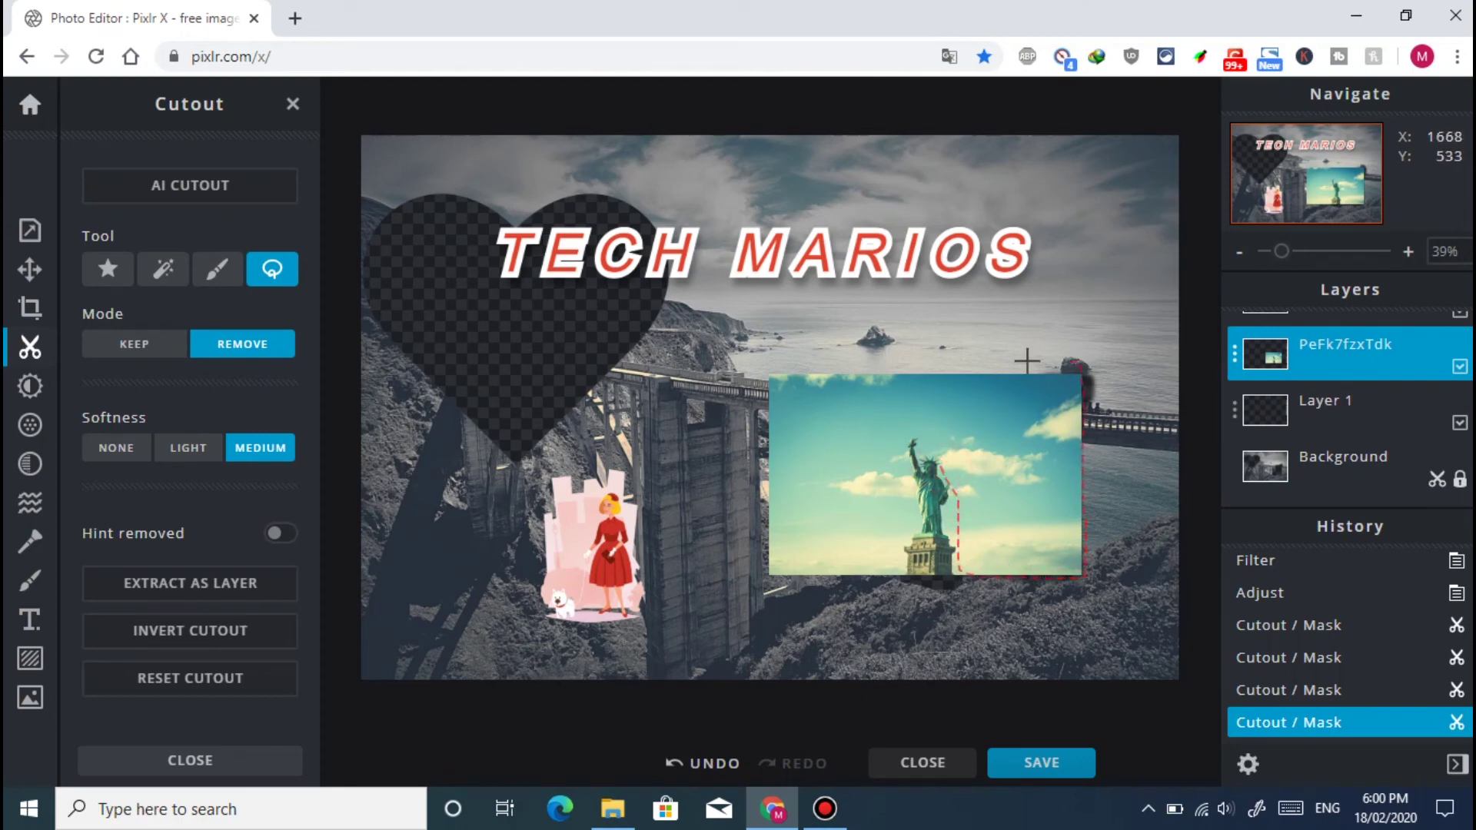
pyautogui.moveTo(957, 498); pyautogui.dragTo(961, 502)
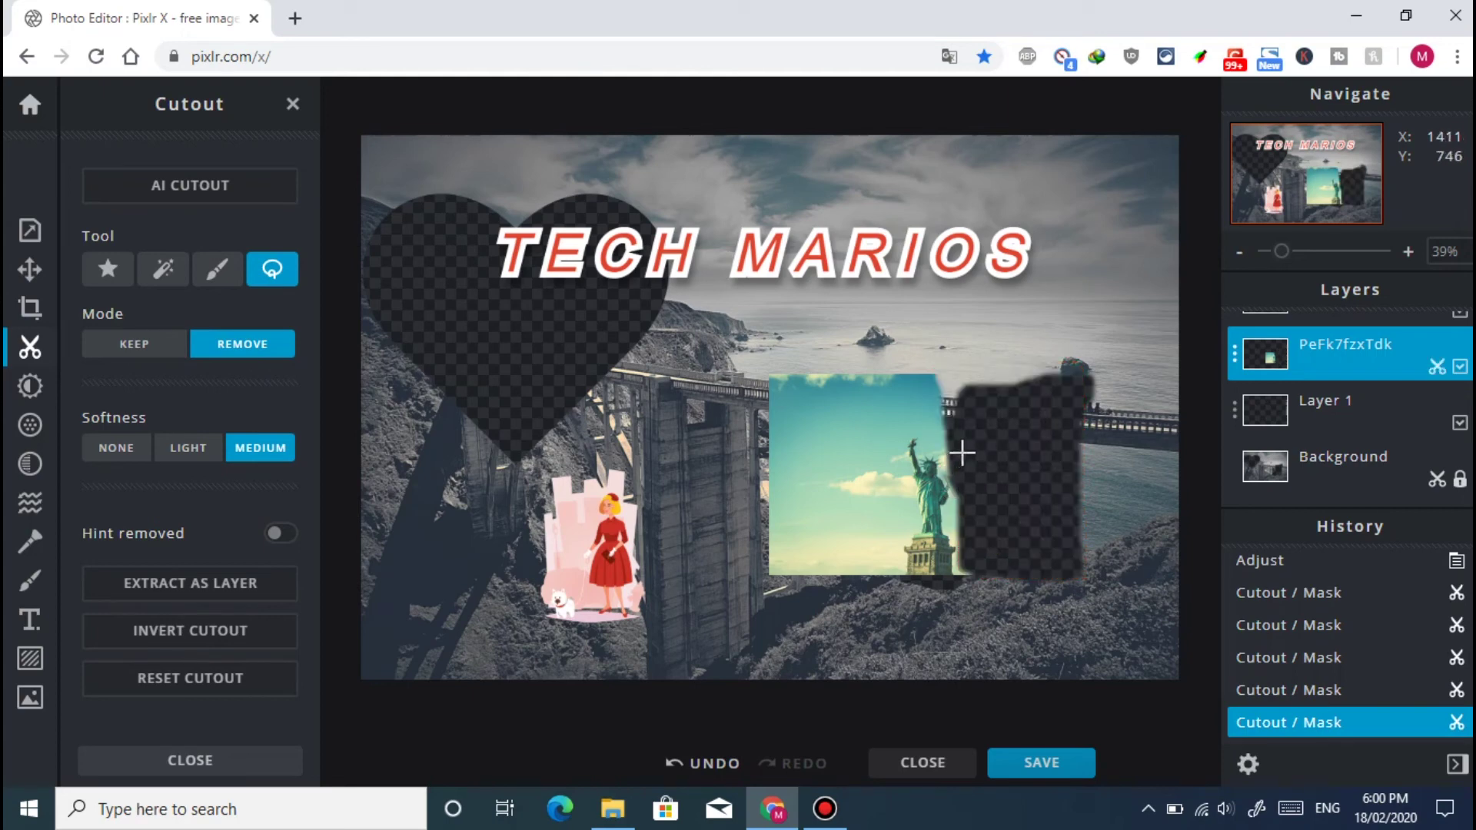
pyautogui.moveTo(901, 574); pyautogui.dragTo(902, 537)
pyautogui.moveTo(900, 570); pyautogui.dragTo(900, 572)
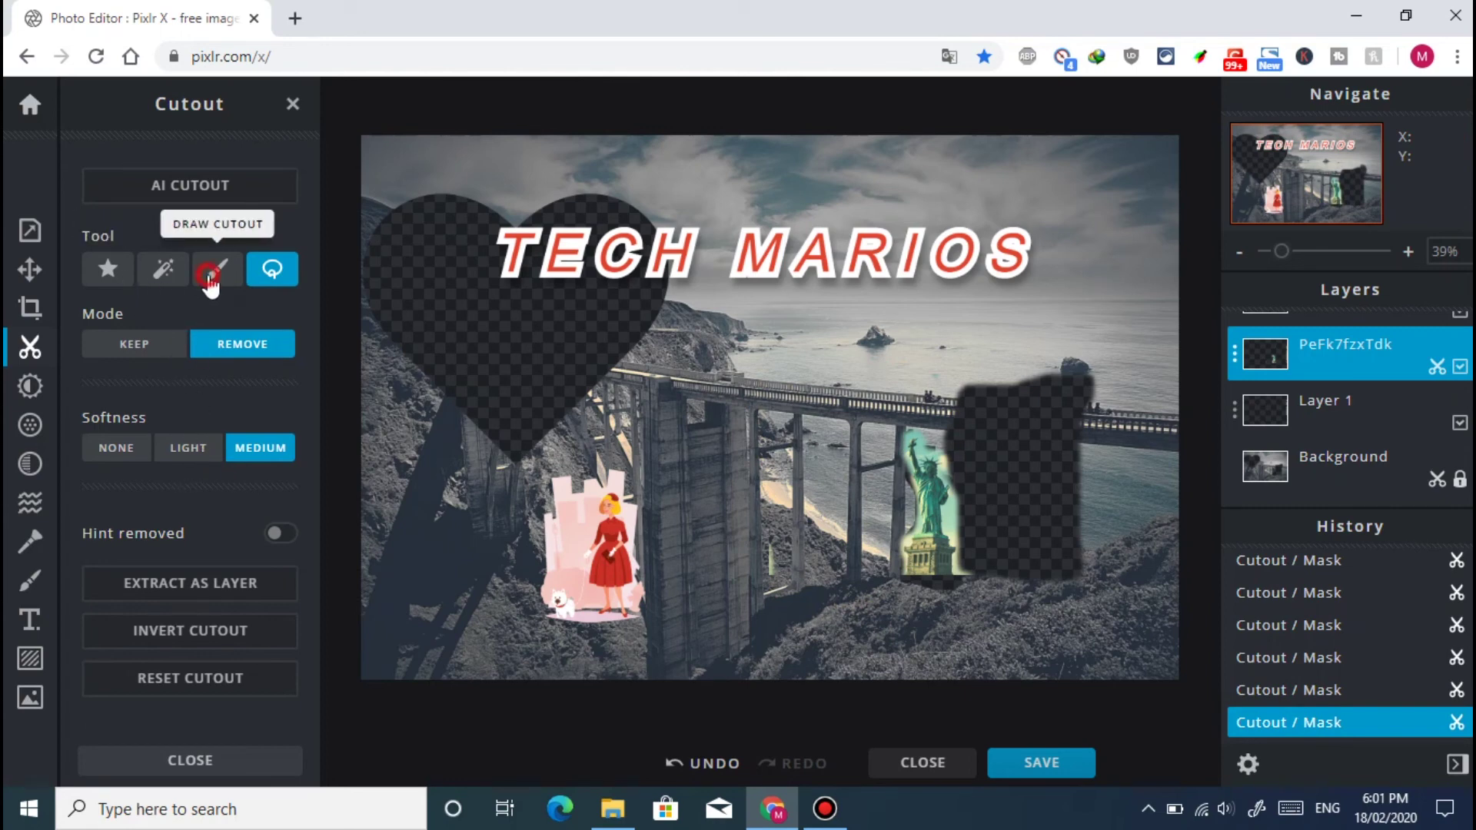
# Remove a star shape from the Background layer beside the heart with a hard-edged shape cutout.
pyautogui.click(216, 270)
pyautogui.click(162, 280)
pyautogui.click(108, 269)
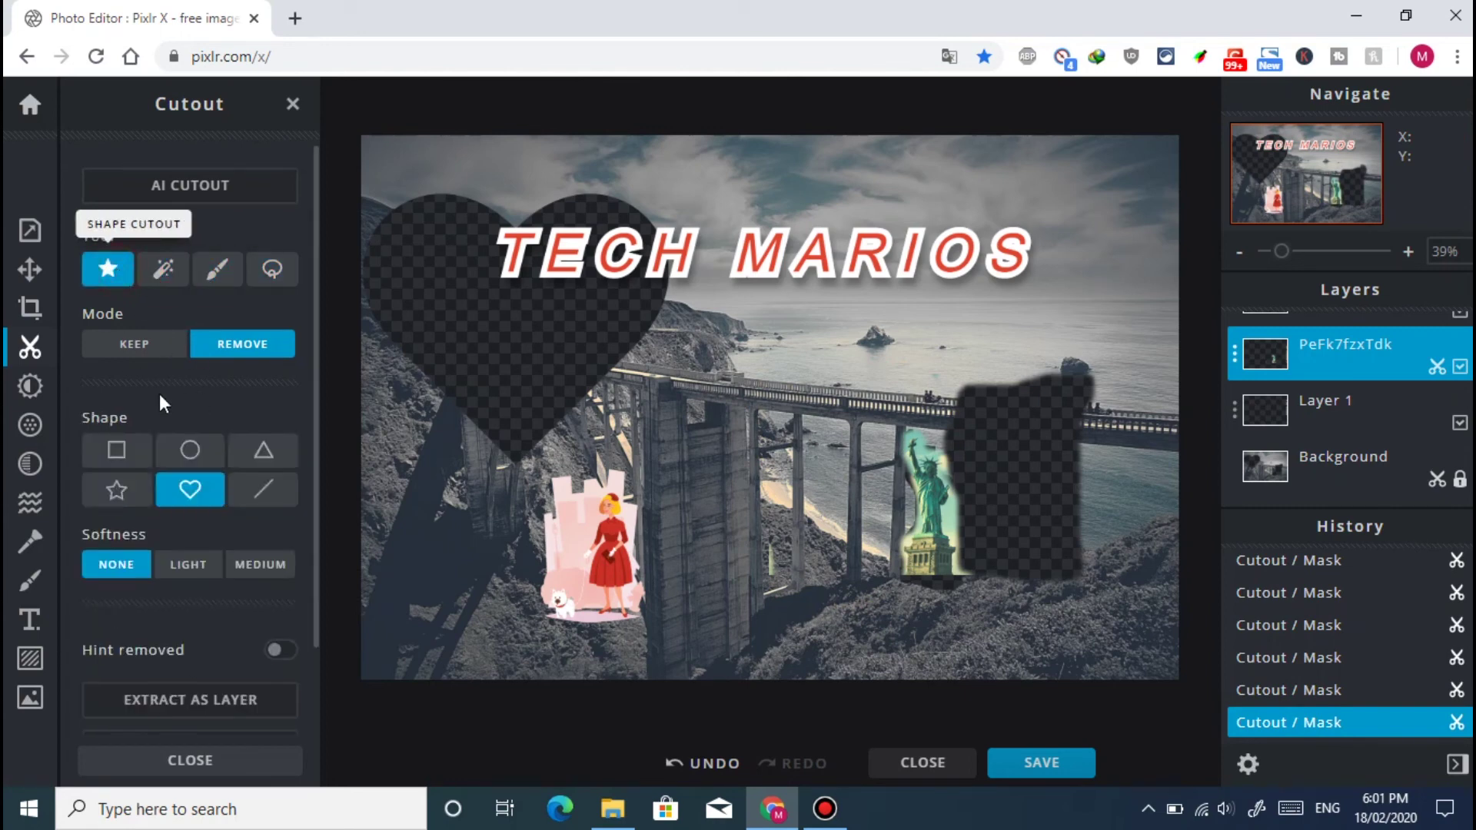
pyautogui.click(117, 496)
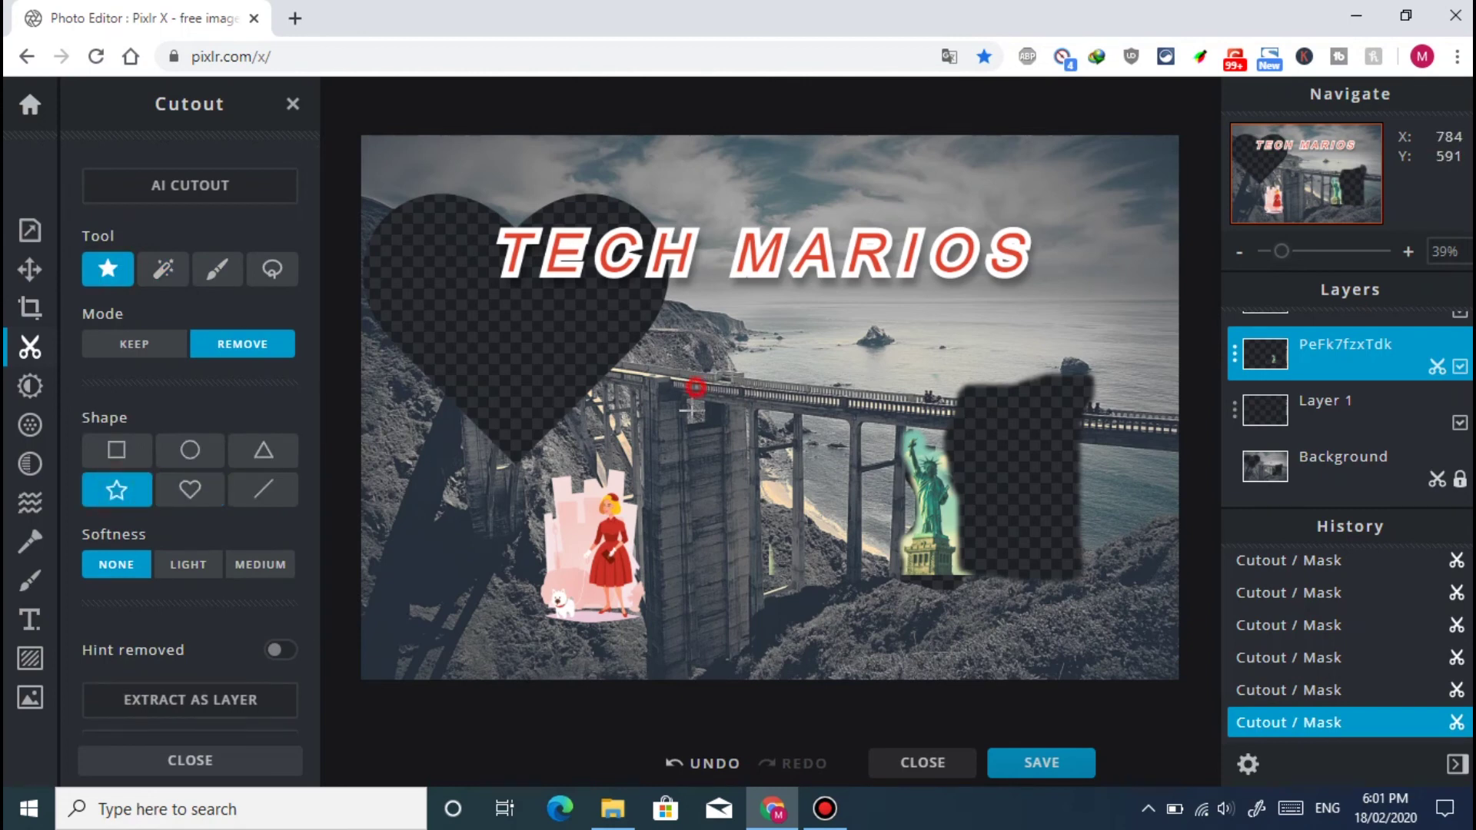
pyautogui.click(1322, 473)
pyautogui.moveTo(680, 380); pyautogui.dragTo(741, 435)
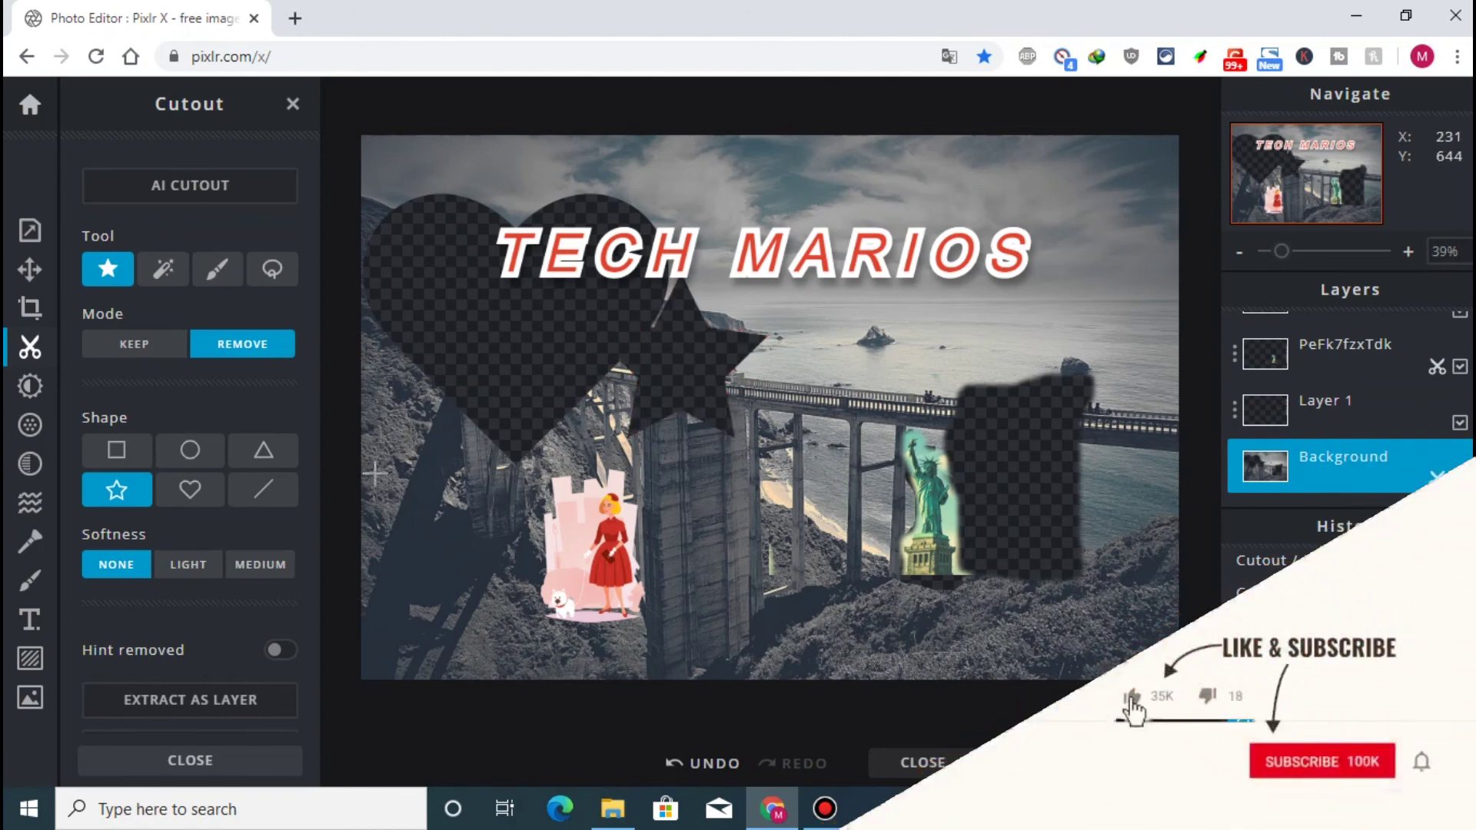
pyautogui.scroll(-2, 298, 650)
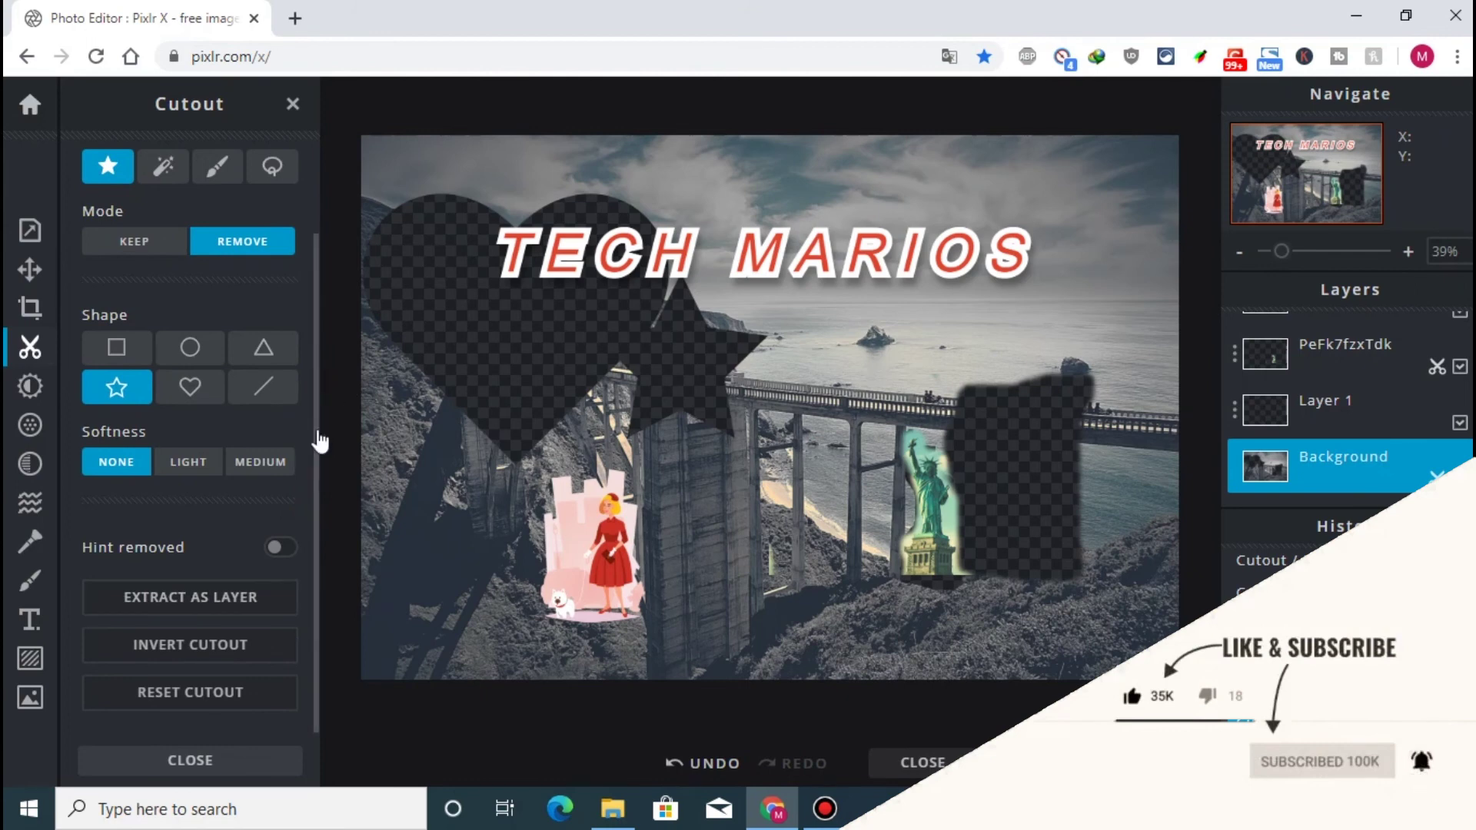
pyautogui.scroll(2, 320, 440)
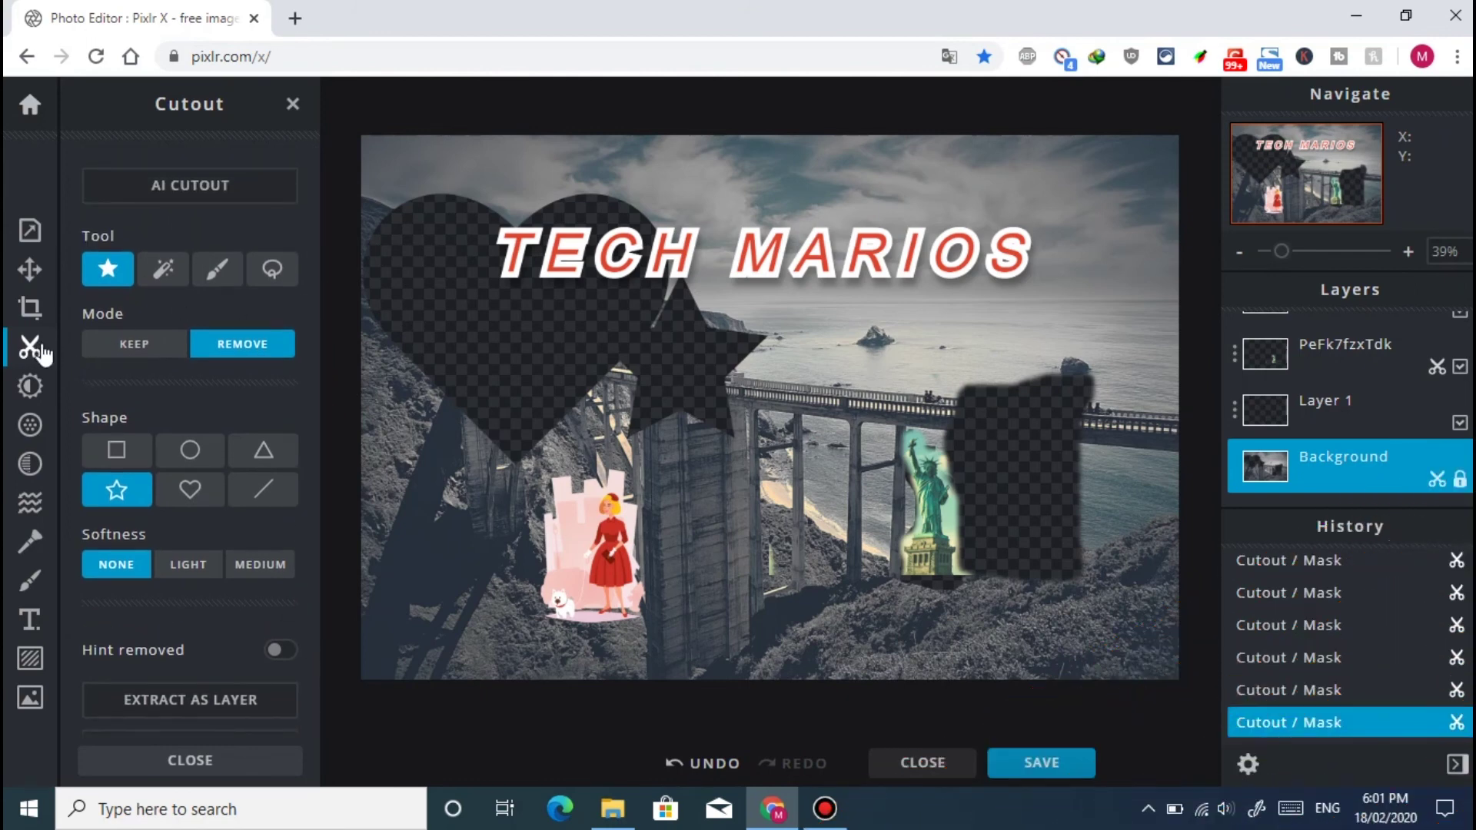
# Try adjusting the crop frame, straighten the image by 1.0°, and undo the star cutout.
pyautogui.click(30, 308)
pyautogui.moveTo(356, 132); pyautogui.dragTo(785, 415)
pyautogui.moveTo(893, 510); pyautogui.dragTo(850, 470)
pyautogui.moveTo(182, 303)
pyautogui.mouseDown()
pyautogui.moveTo(232, 307)
pyautogui.moveTo(96, 306)
pyautogui.moveTo(195, 305)
pyautogui.mouseUp()
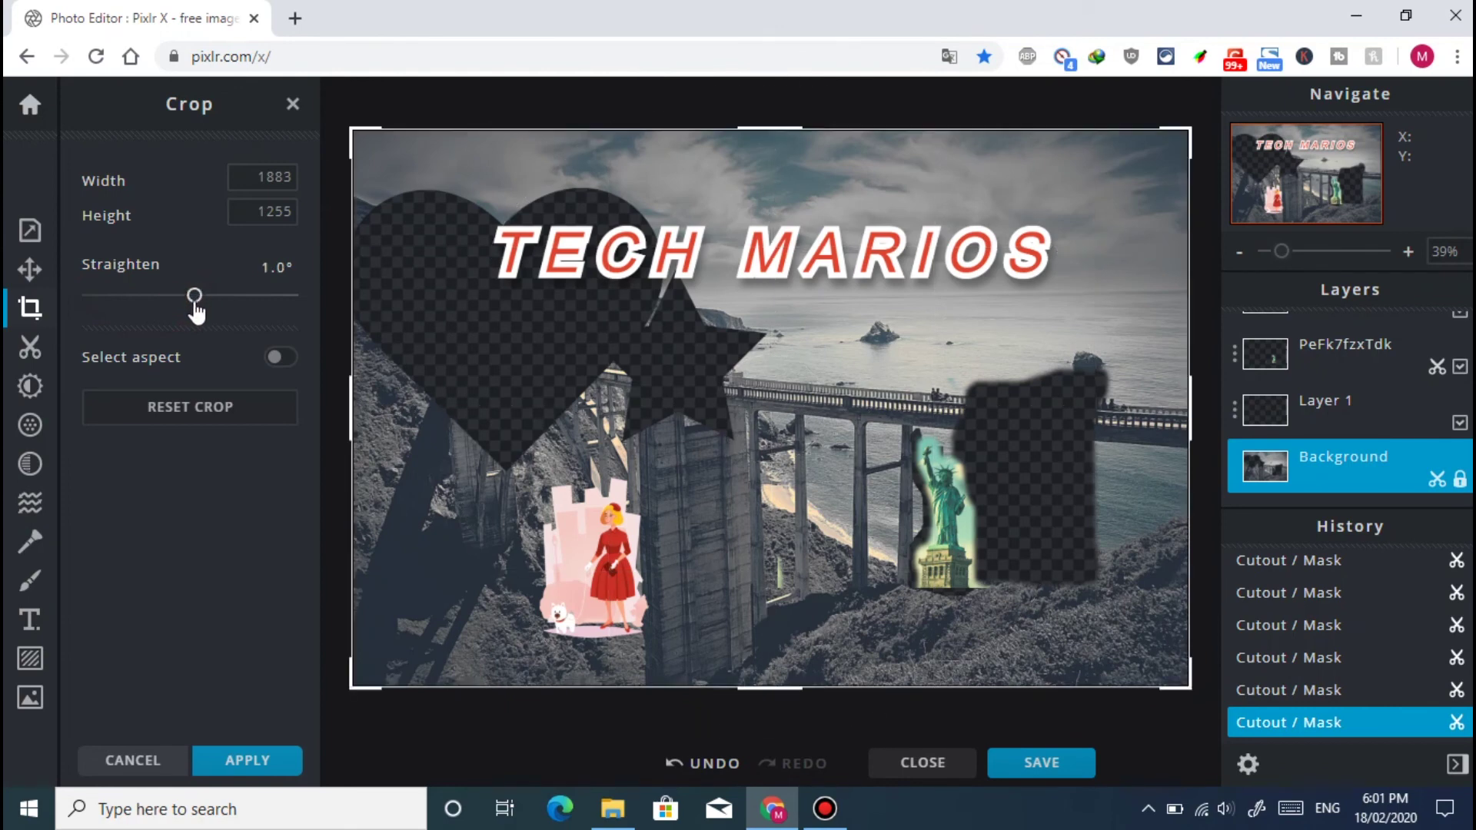
pyautogui.click(695, 763)
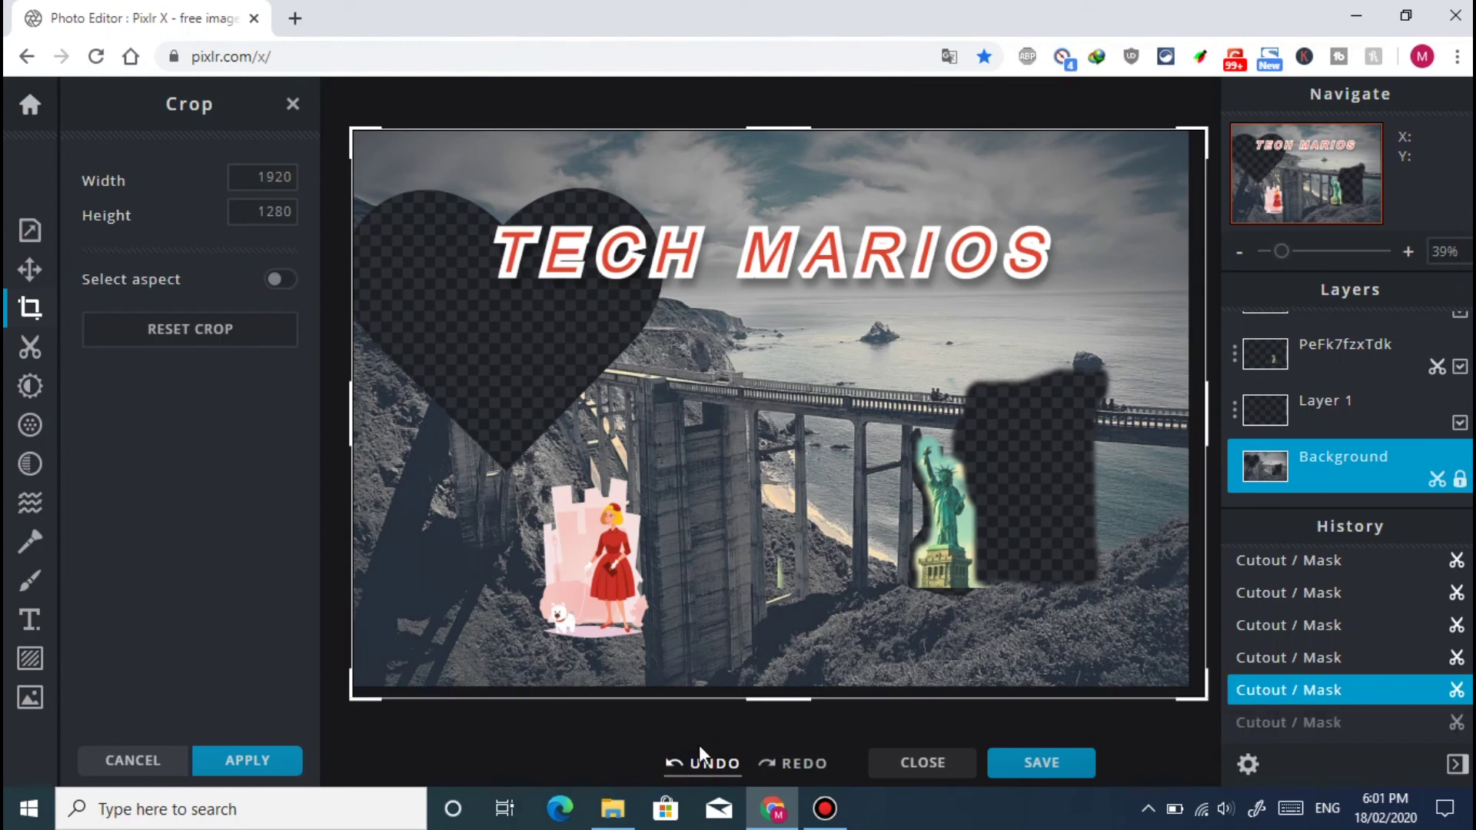
# Nudge the TECH MARIOS title slightly to the right and the woman illustration slightly up, to Top 670 and Left 292.
pyautogui.click(30, 269)
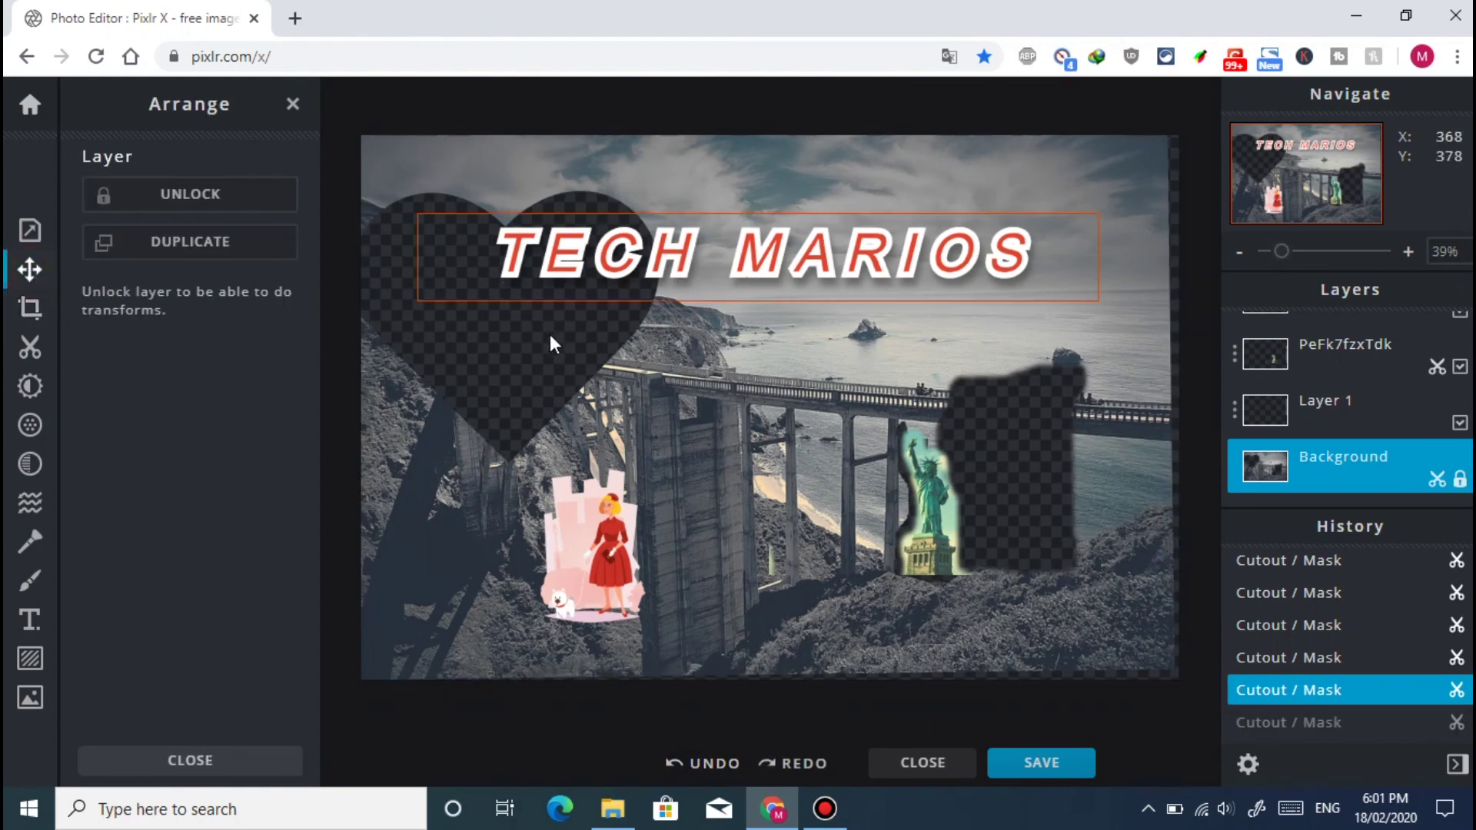
pyautogui.moveTo(708, 263); pyautogui.dragTo(719, 262)
pyautogui.moveTo(624, 522); pyautogui.dragTo(614, 507)
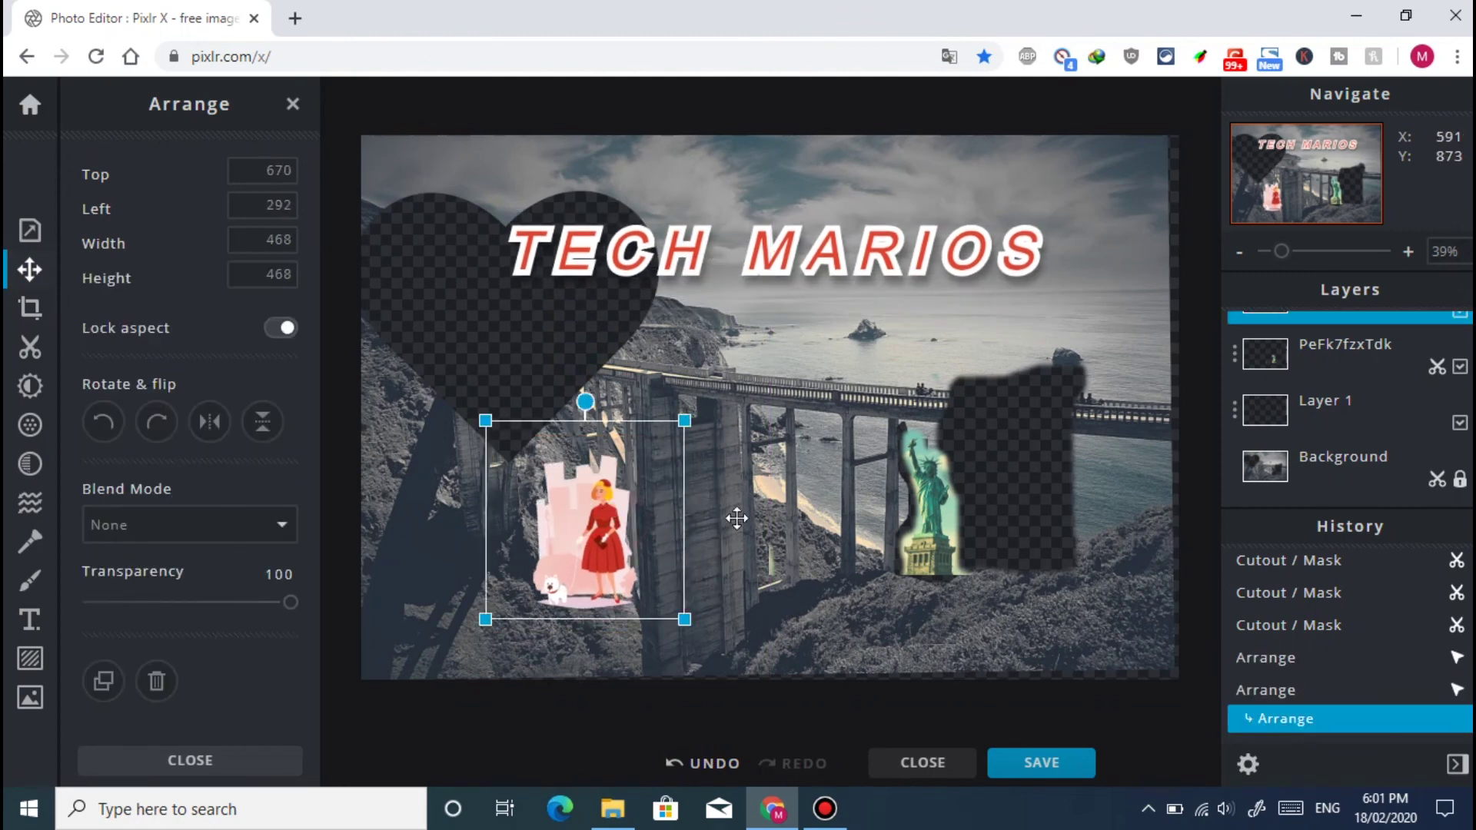
# Move the statue layer onto the bridge at about Top 119, Left 501, and the woman illustration over the hole at Top 502, Left 1267.
pyautogui.moveTo(954, 485); pyautogui.dragTo(734, 325)
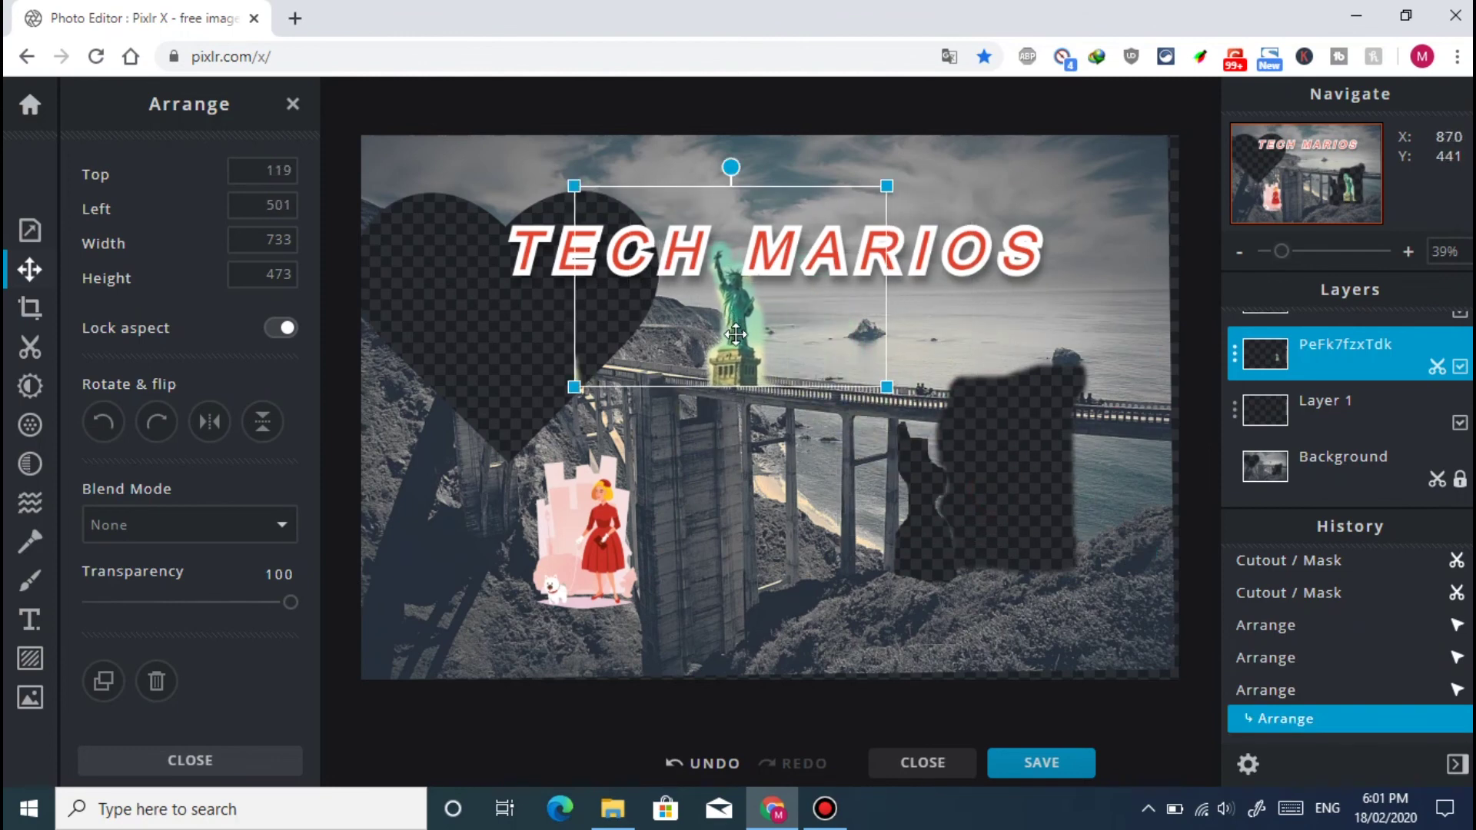
pyautogui.click(757, 528)
pyautogui.moveTo(607, 536); pyautogui.dragTo(1046, 448)
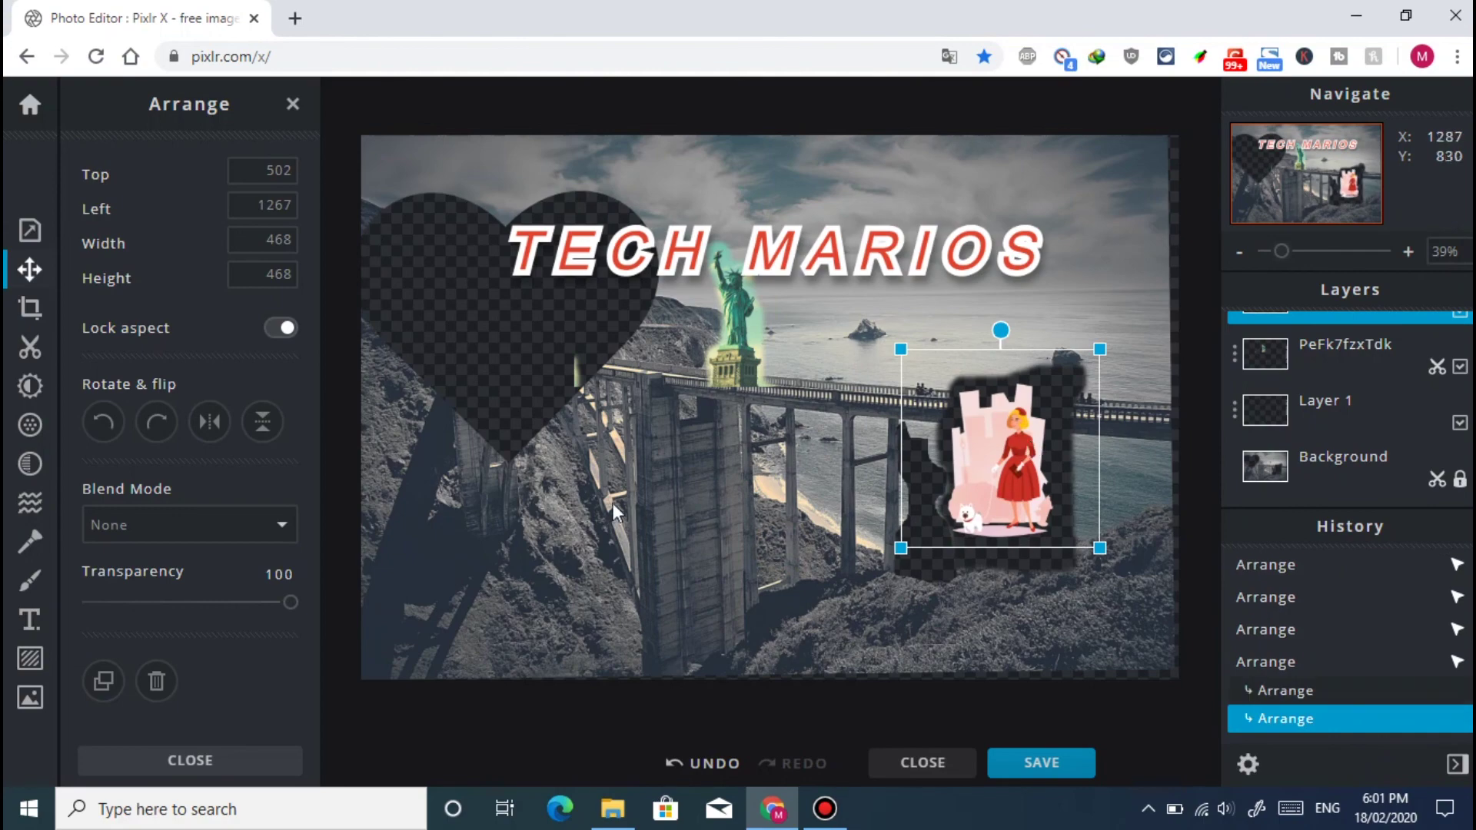
pyautogui.click(30, 268)
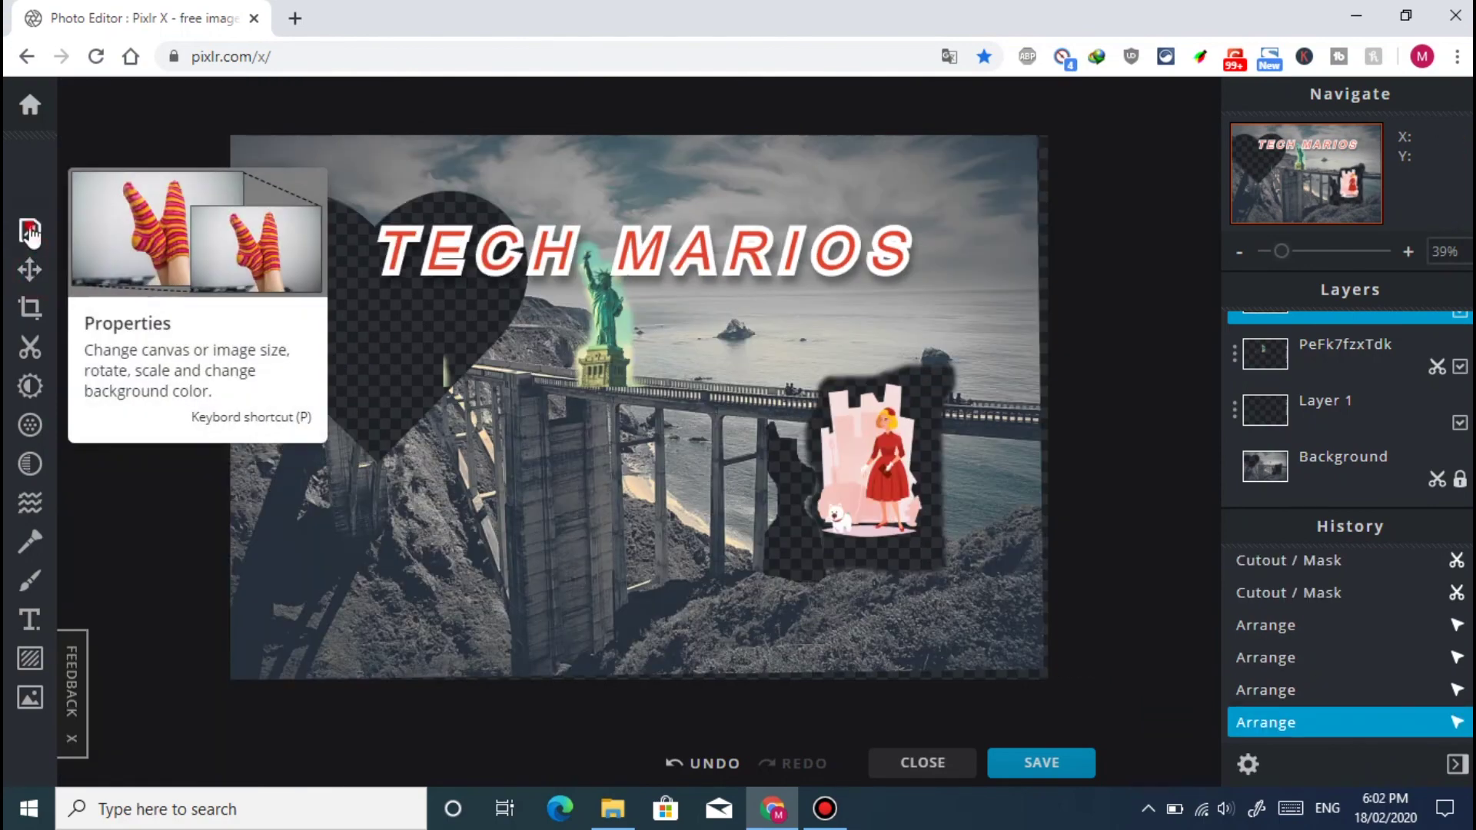
# Rotate the whole image left and back right, and flip it horizontally.
pyautogui.click(30, 230)
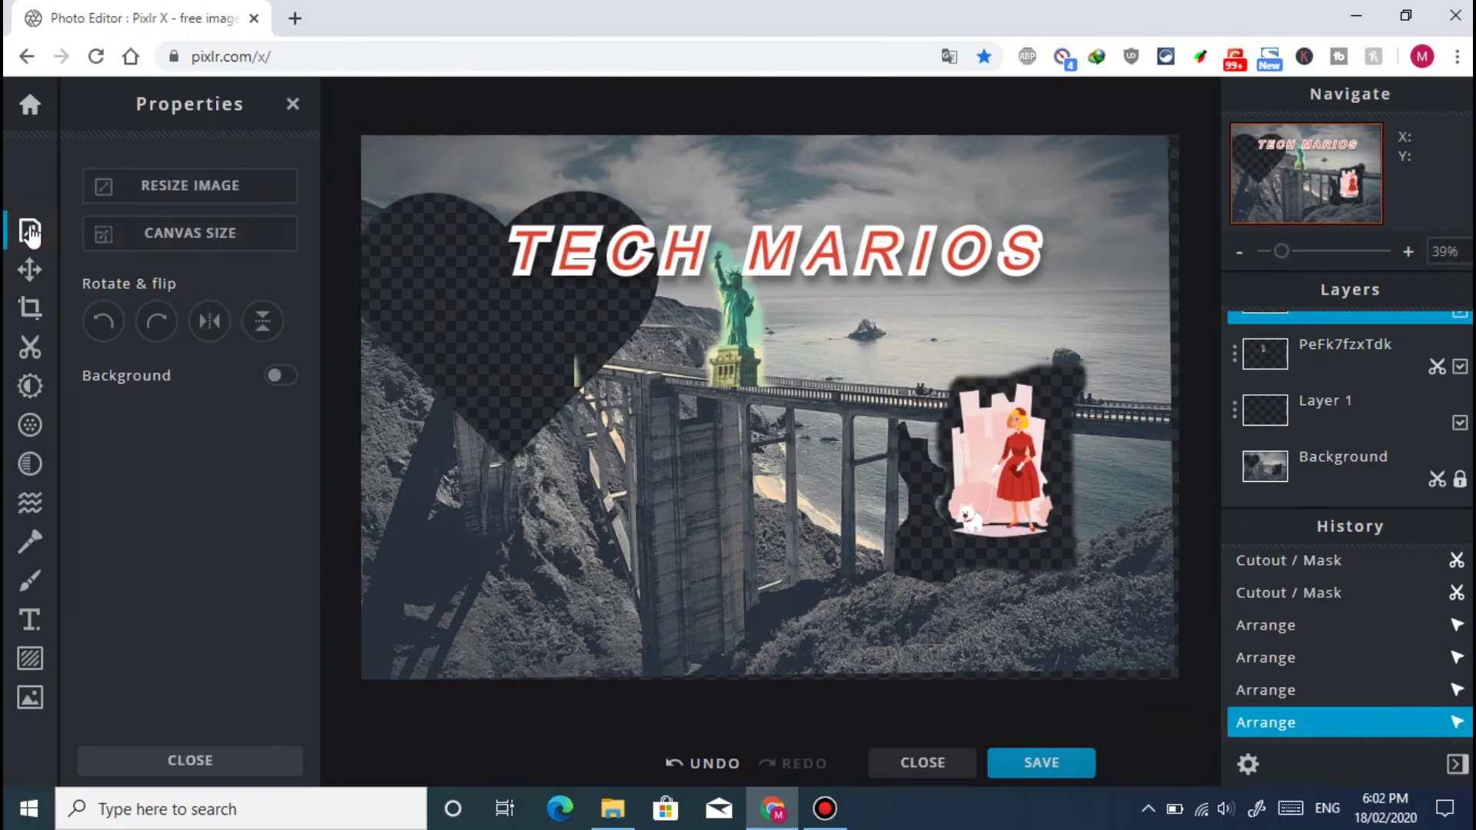
pyautogui.click(98, 327)
pyautogui.click(157, 326)
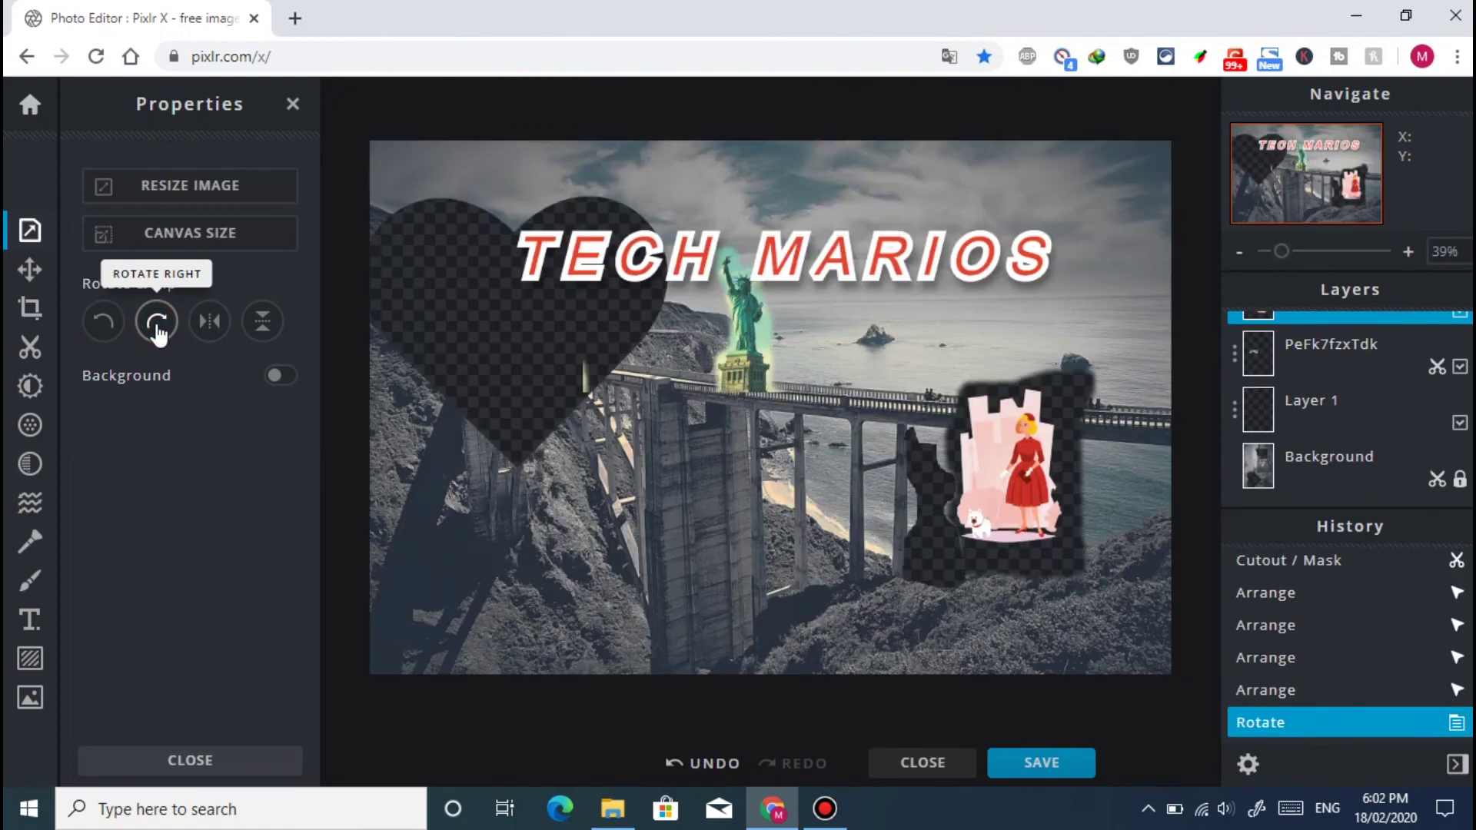
pyautogui.click(208, 321)
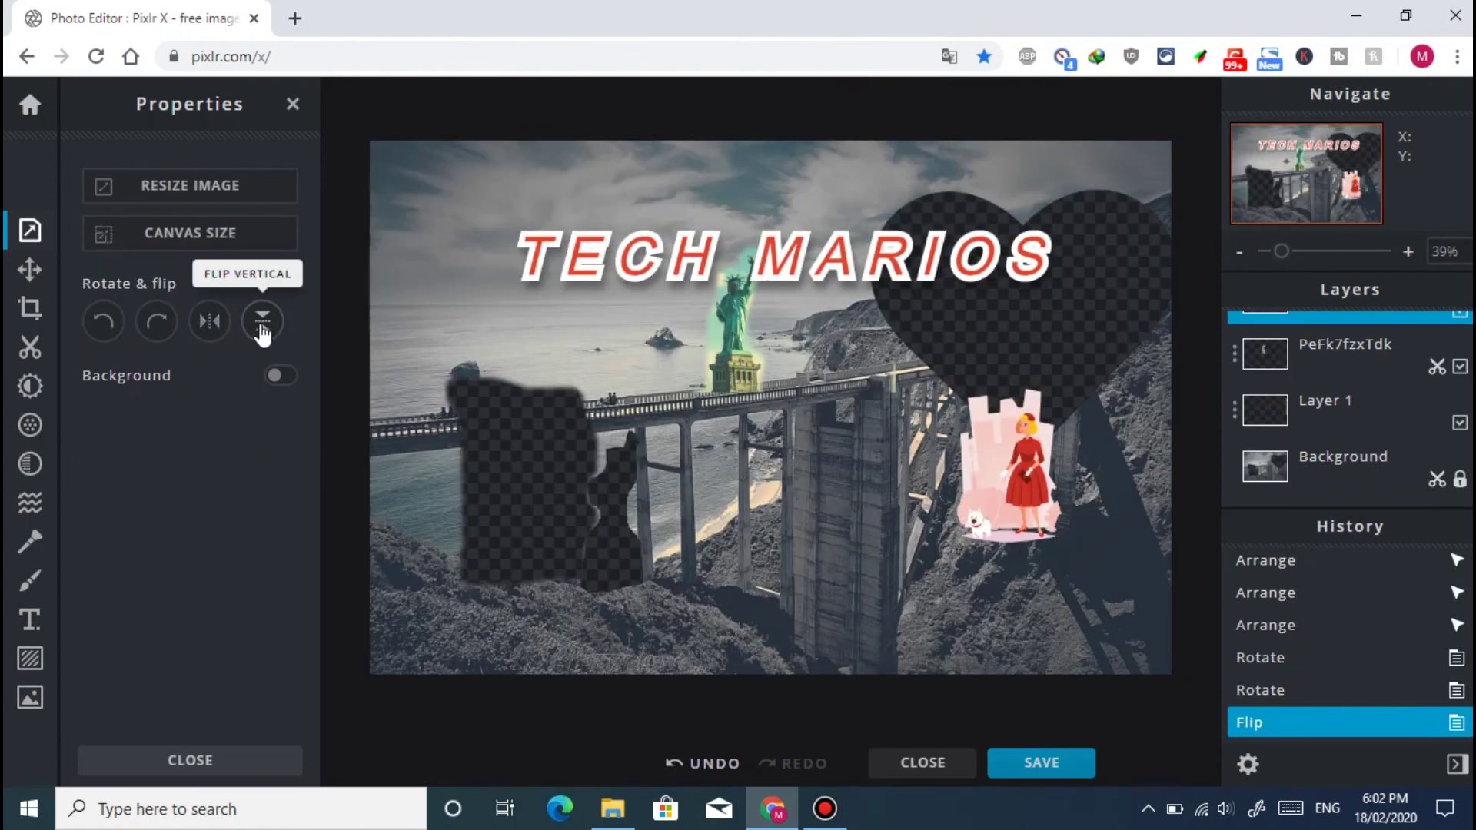
# Flip the whole image vertically, horizontally and vertically again, and view the Resize Image settings without applying them.
pyautogui.click(262, 323)
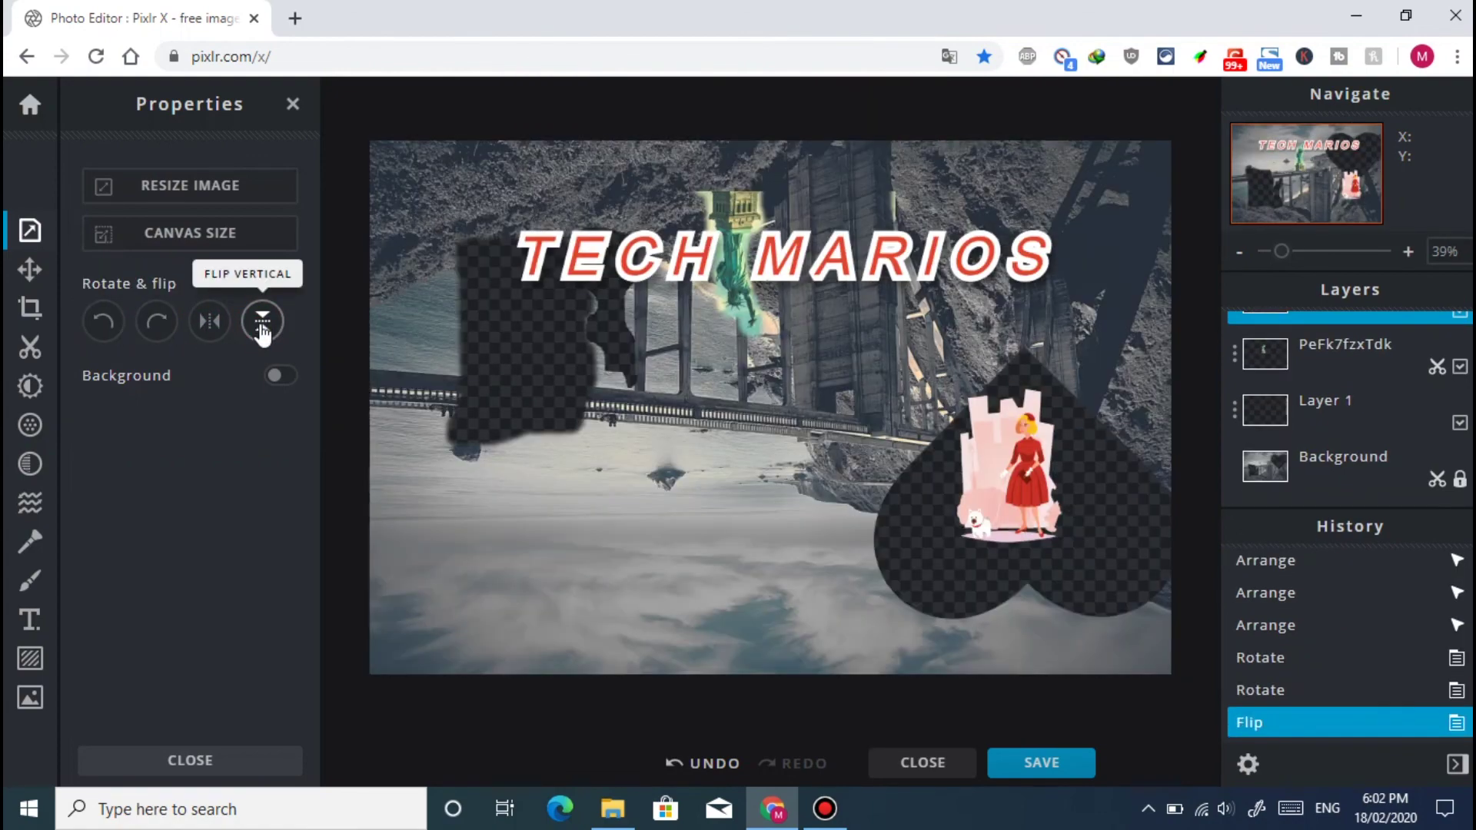
pyautogui.click(209, 321)
pyautogui.click(265, 331)
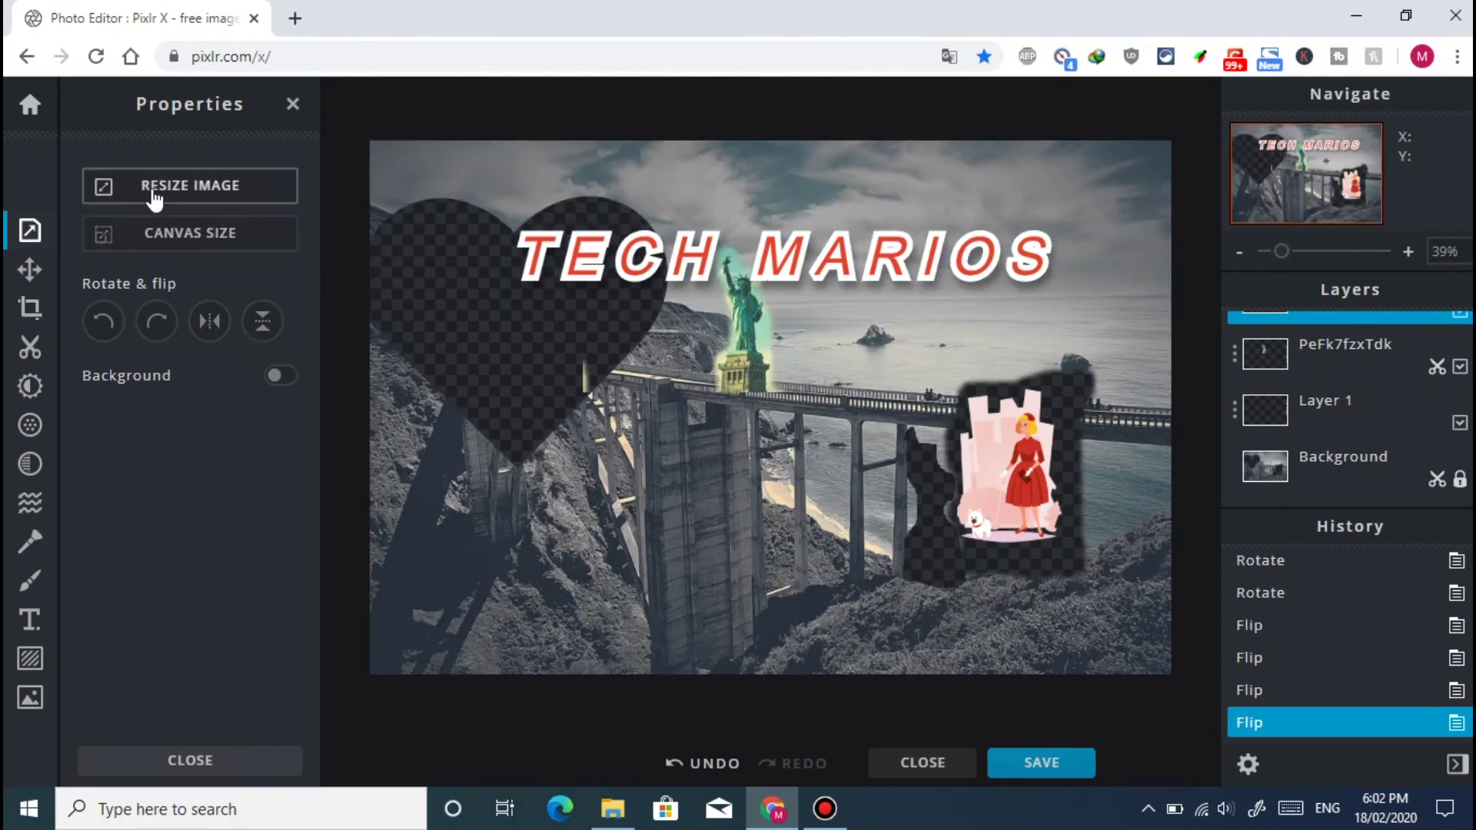
pyautogui.click(173, 189)
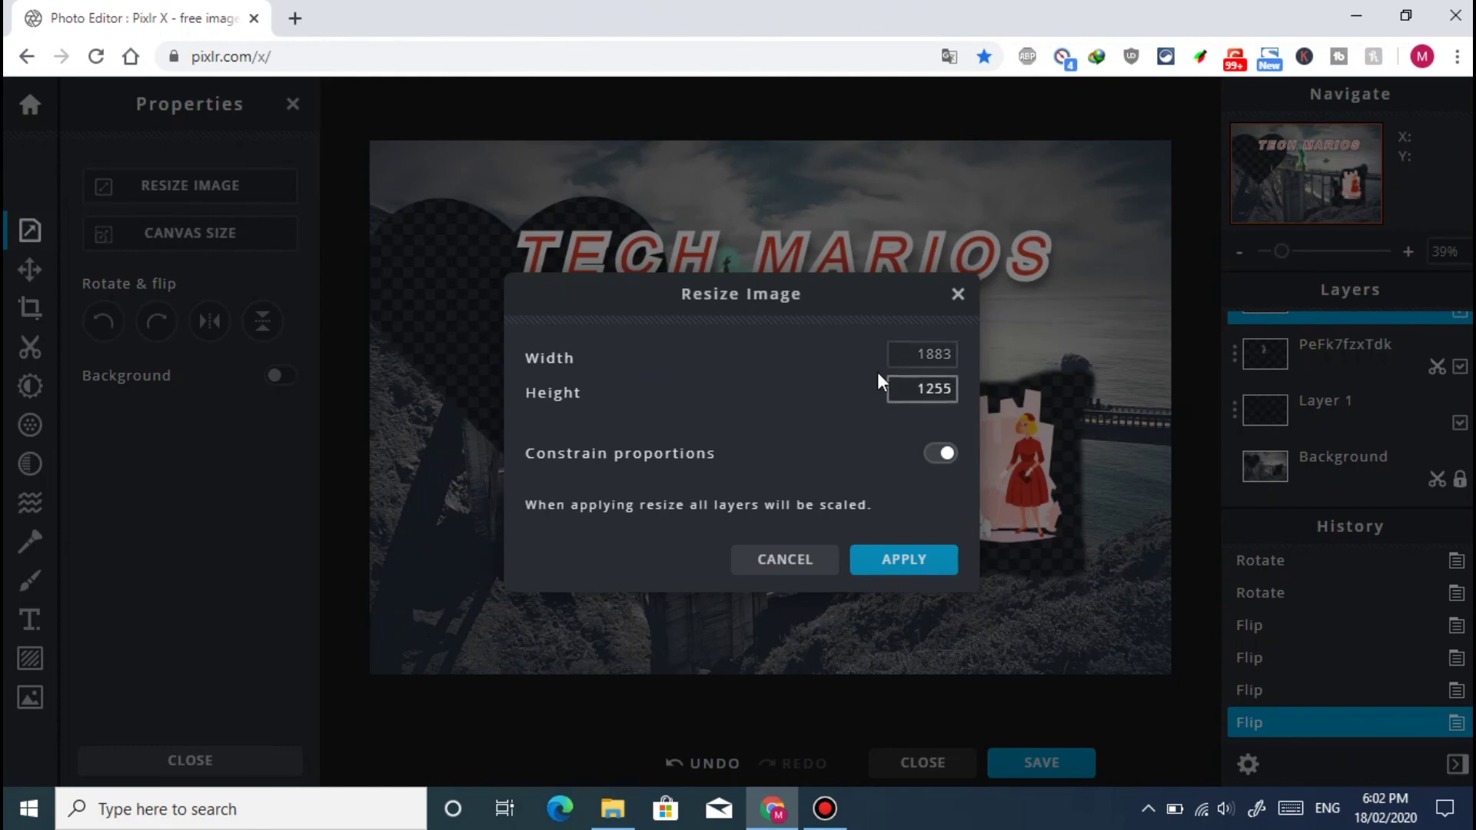
pyautogui.click(782, 565)
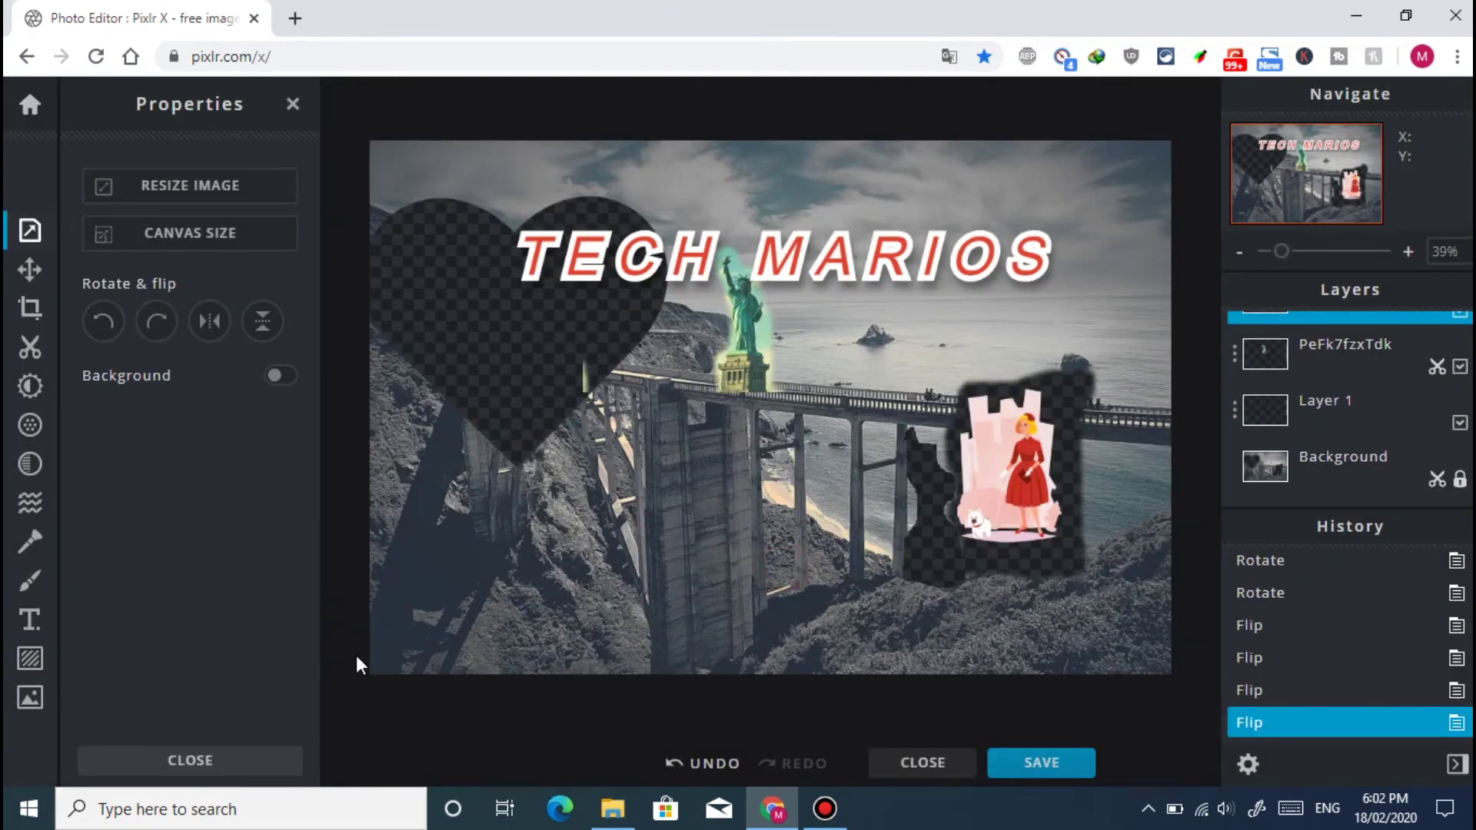
# Export the composition as a JPG and save it to the Desktop as harley-davidson-56R8TzG7Lzc-unsplash (1).
pyautogui.click(1048, 764)
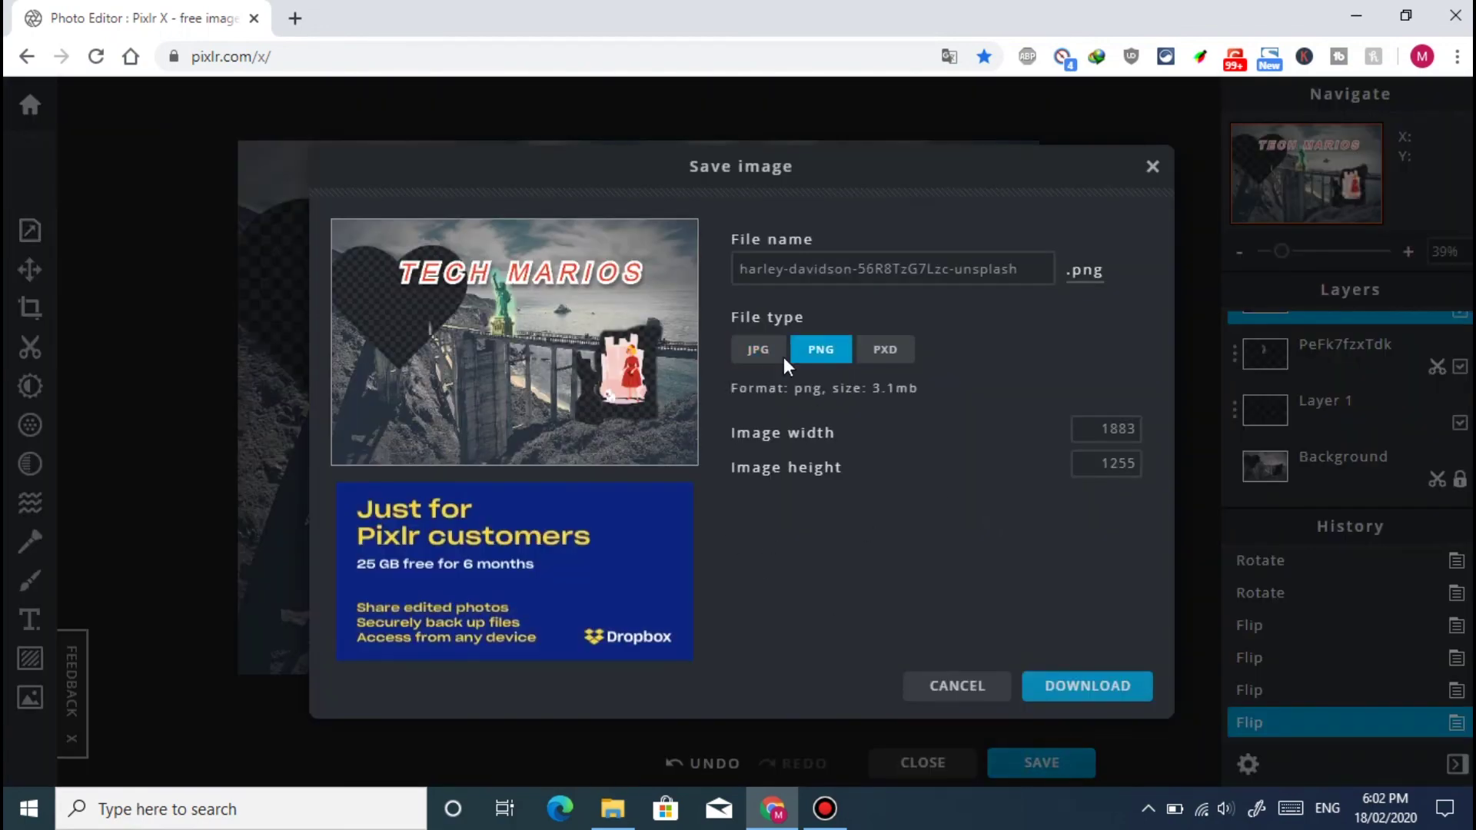
pyautogui.click(761, 355)
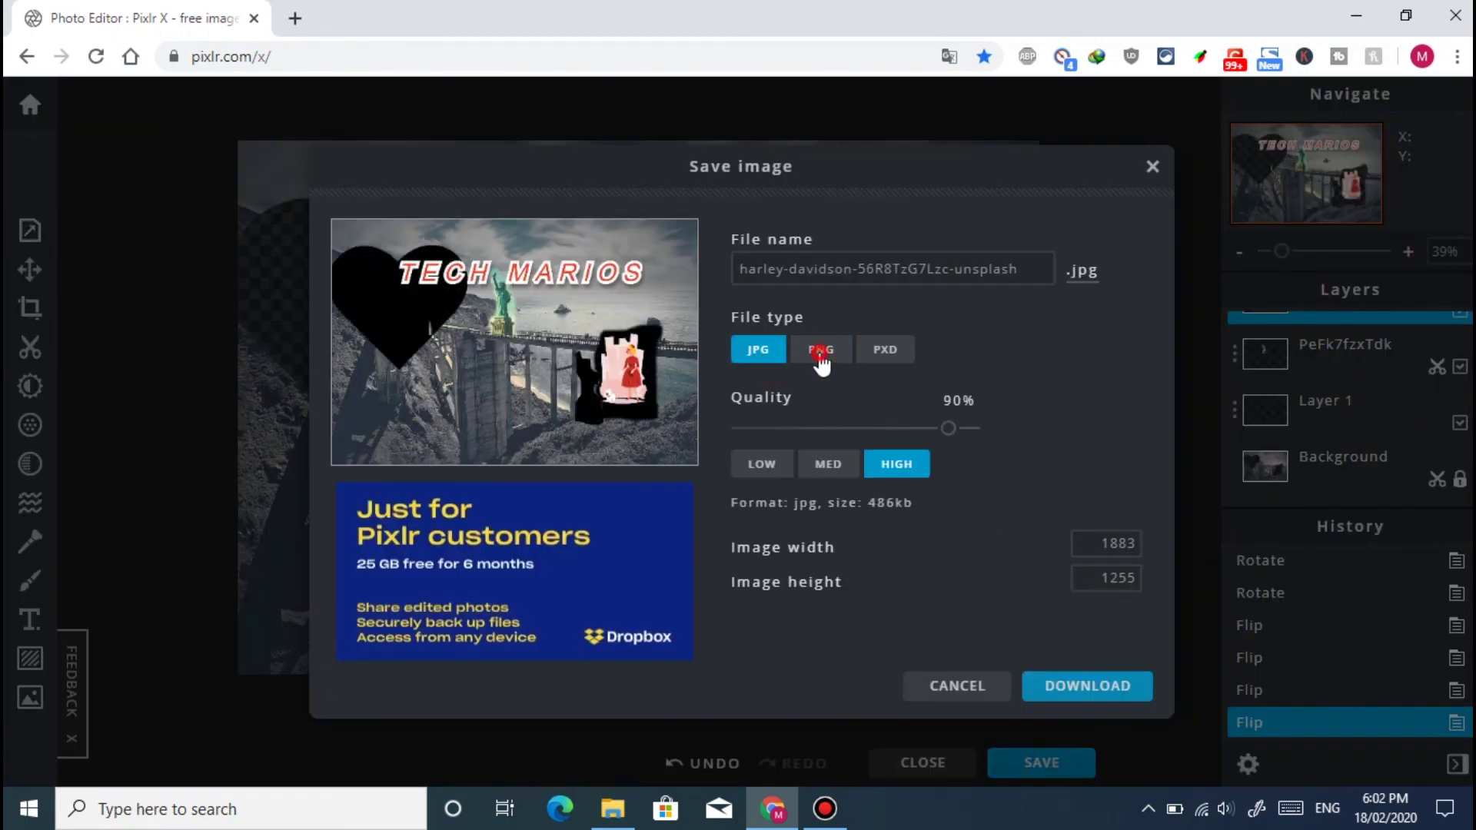
pyautogui.click(817, 364)
pyautogui.click(759, 352)
pyautogui.click(1088, 684)
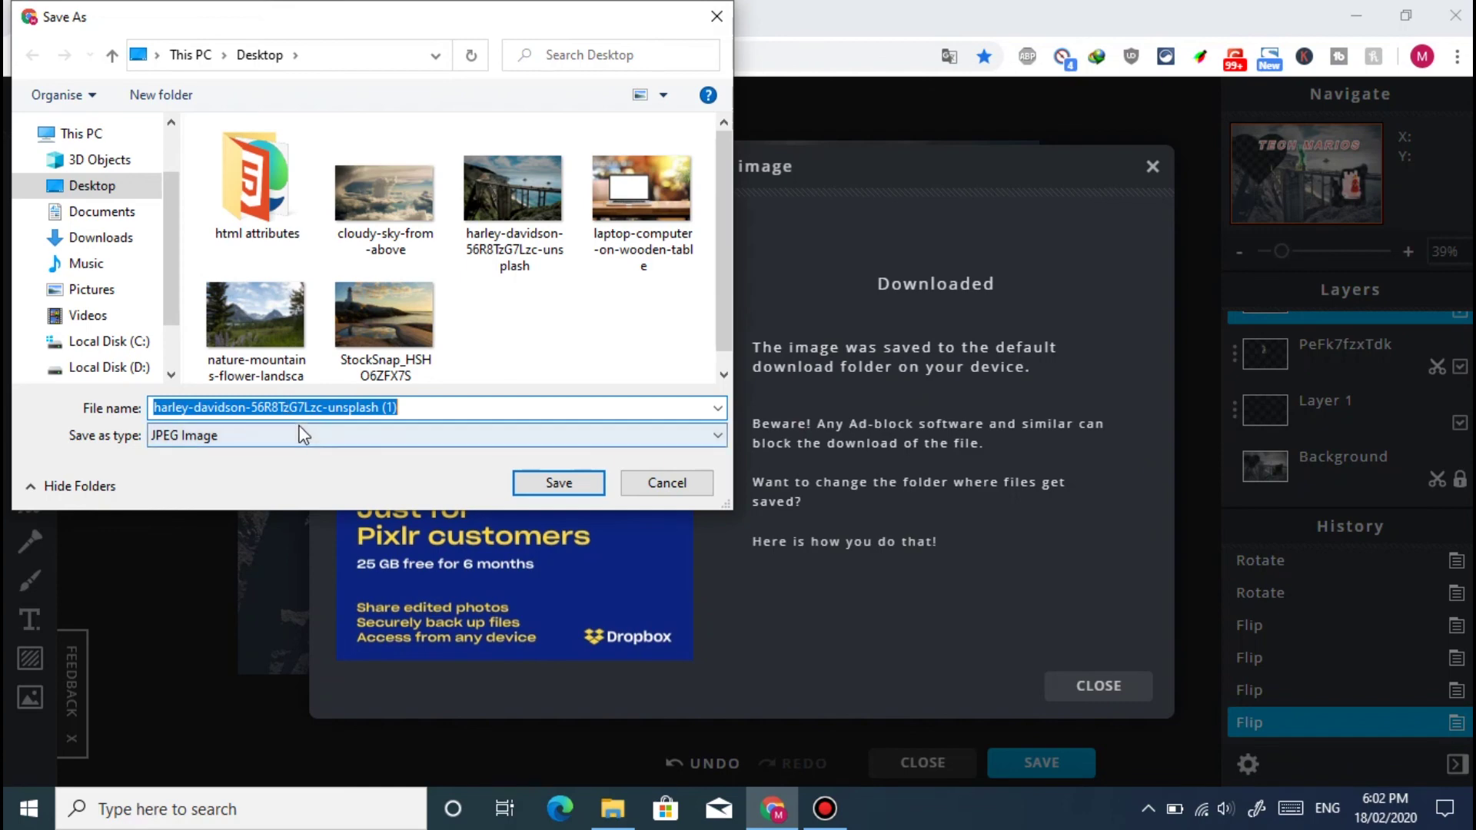
pyautogui.click(579, 492)
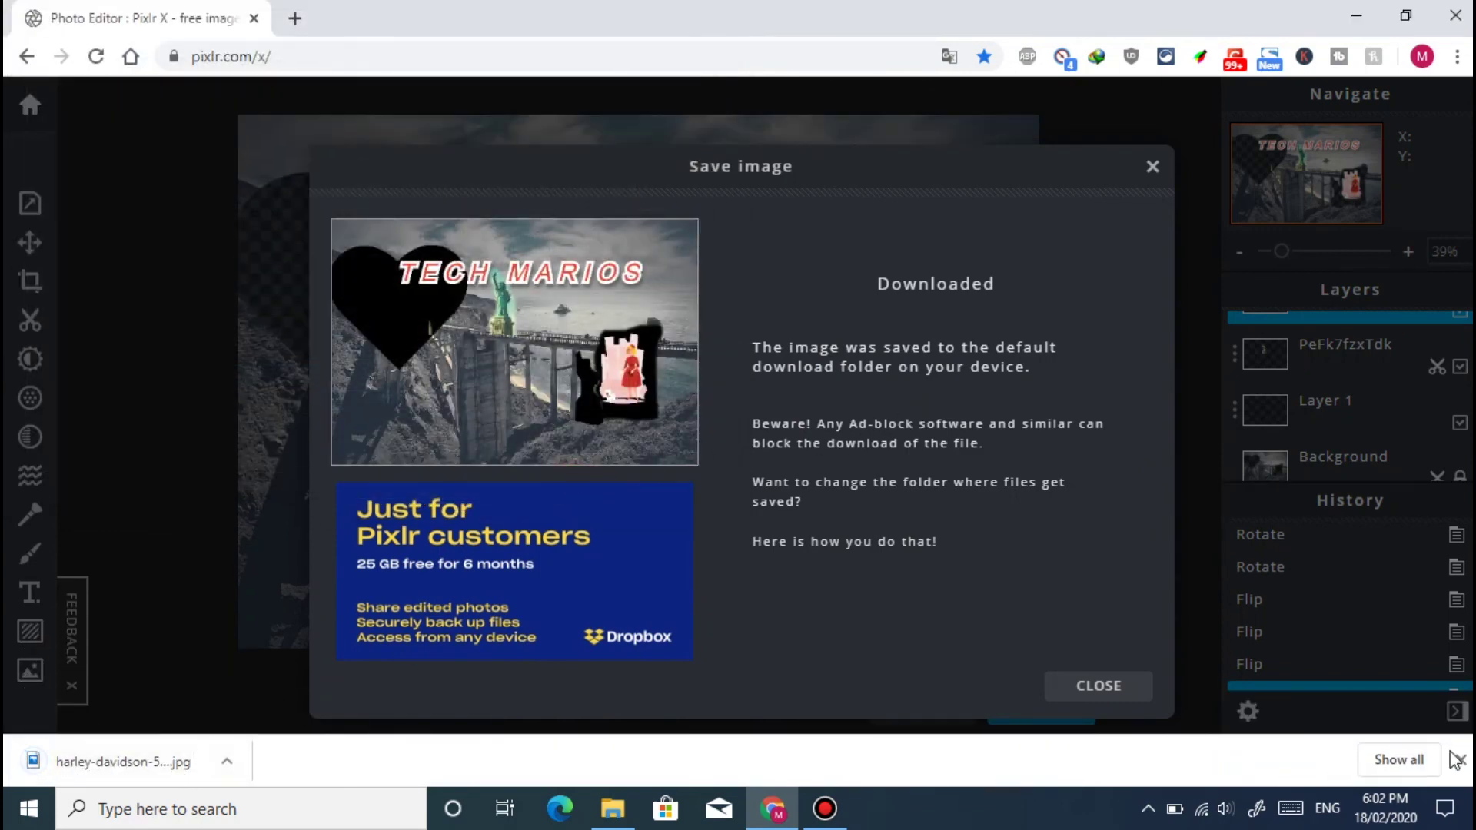
# Switch to the Windows desktop and open the exported harley-davidson (1) image in the photo viewer.
pyautogui.click(1356, 16)
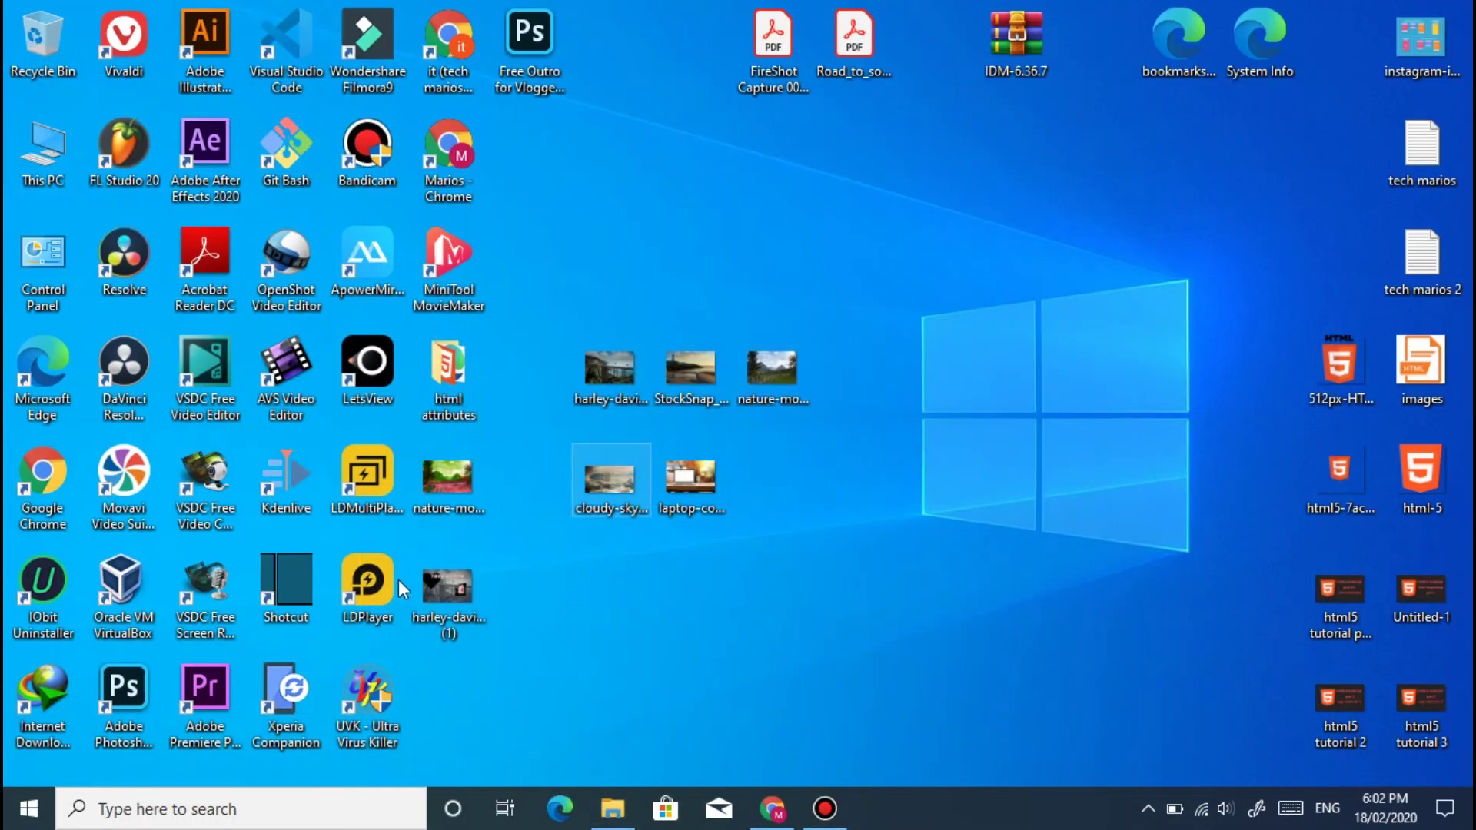
pyautogui.doubleClick(449, 584)
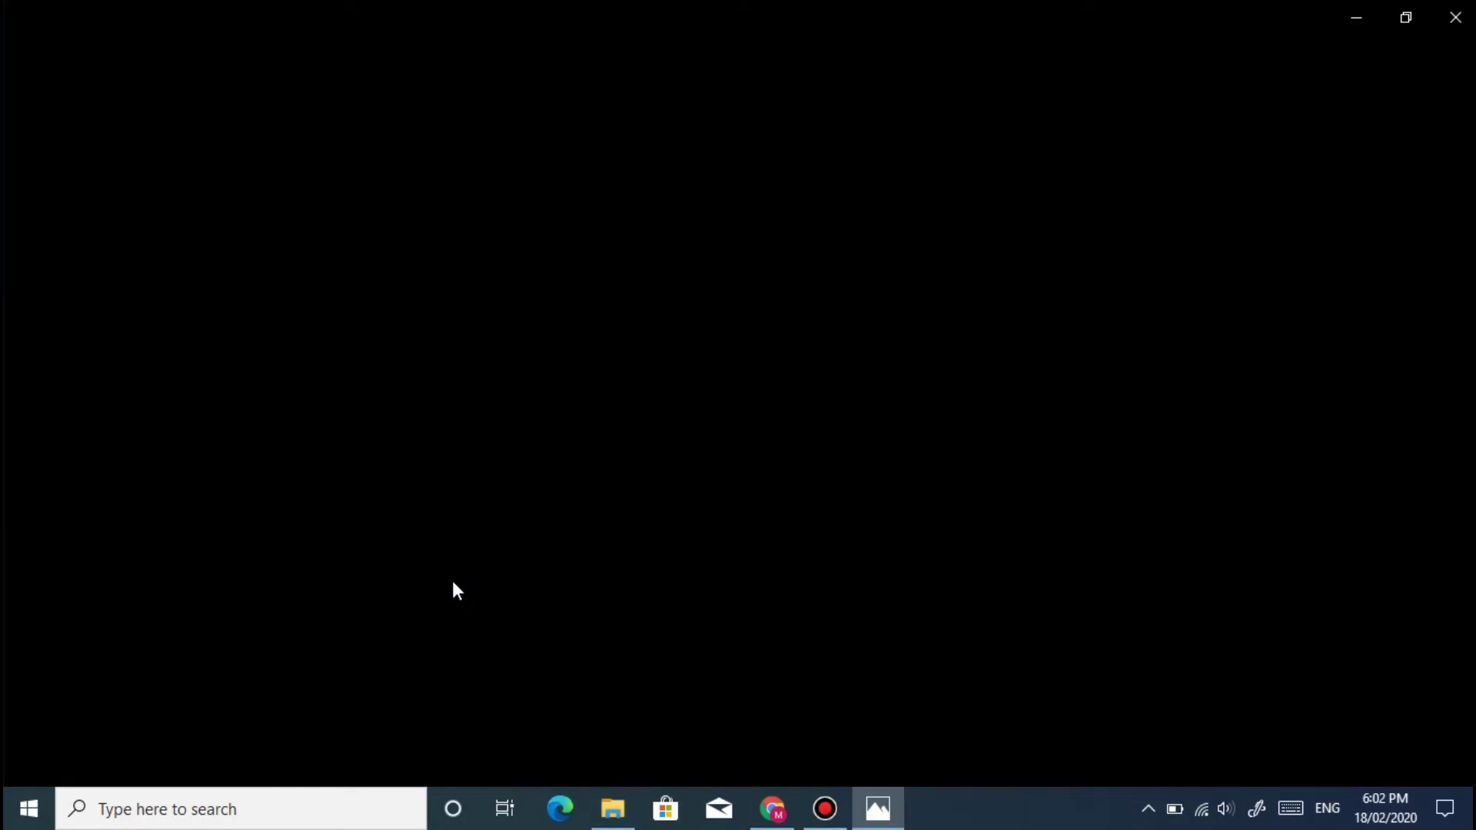